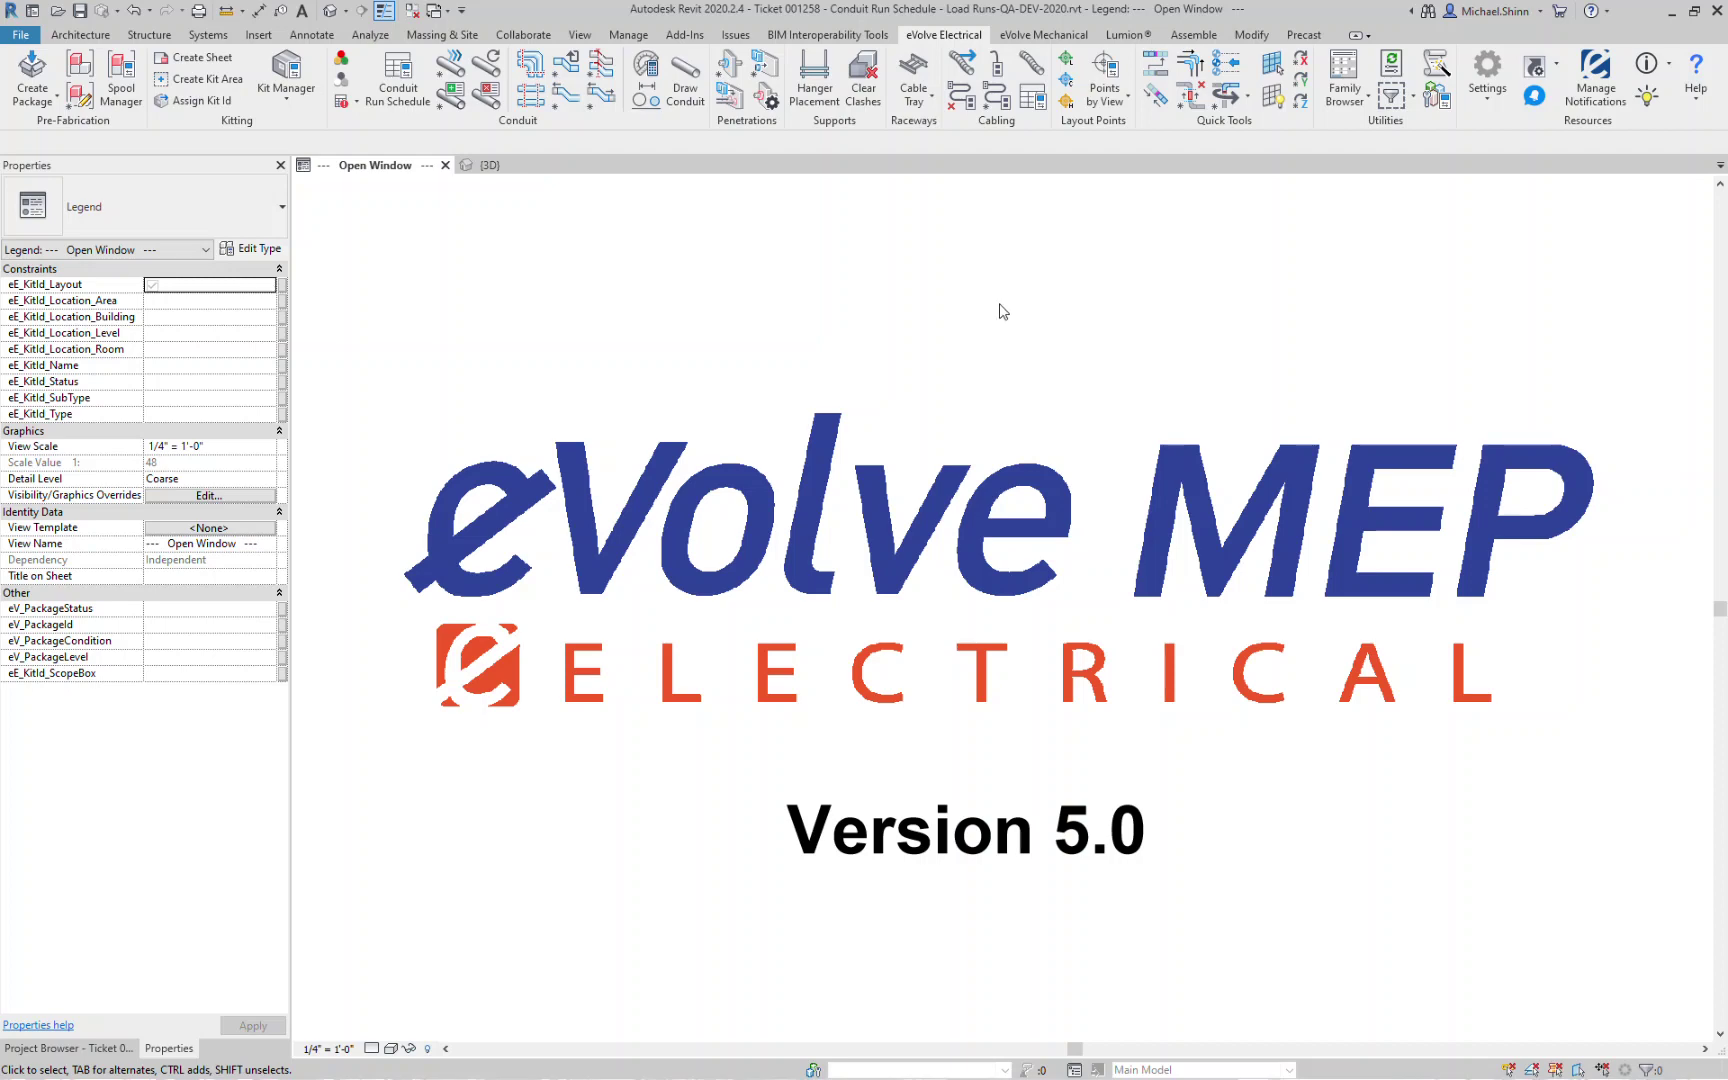
Show the zoomed-in {3D} conduit model and float the Supports panel onto the view.
{"action": "left_click", "coordinate": [490, 166]}
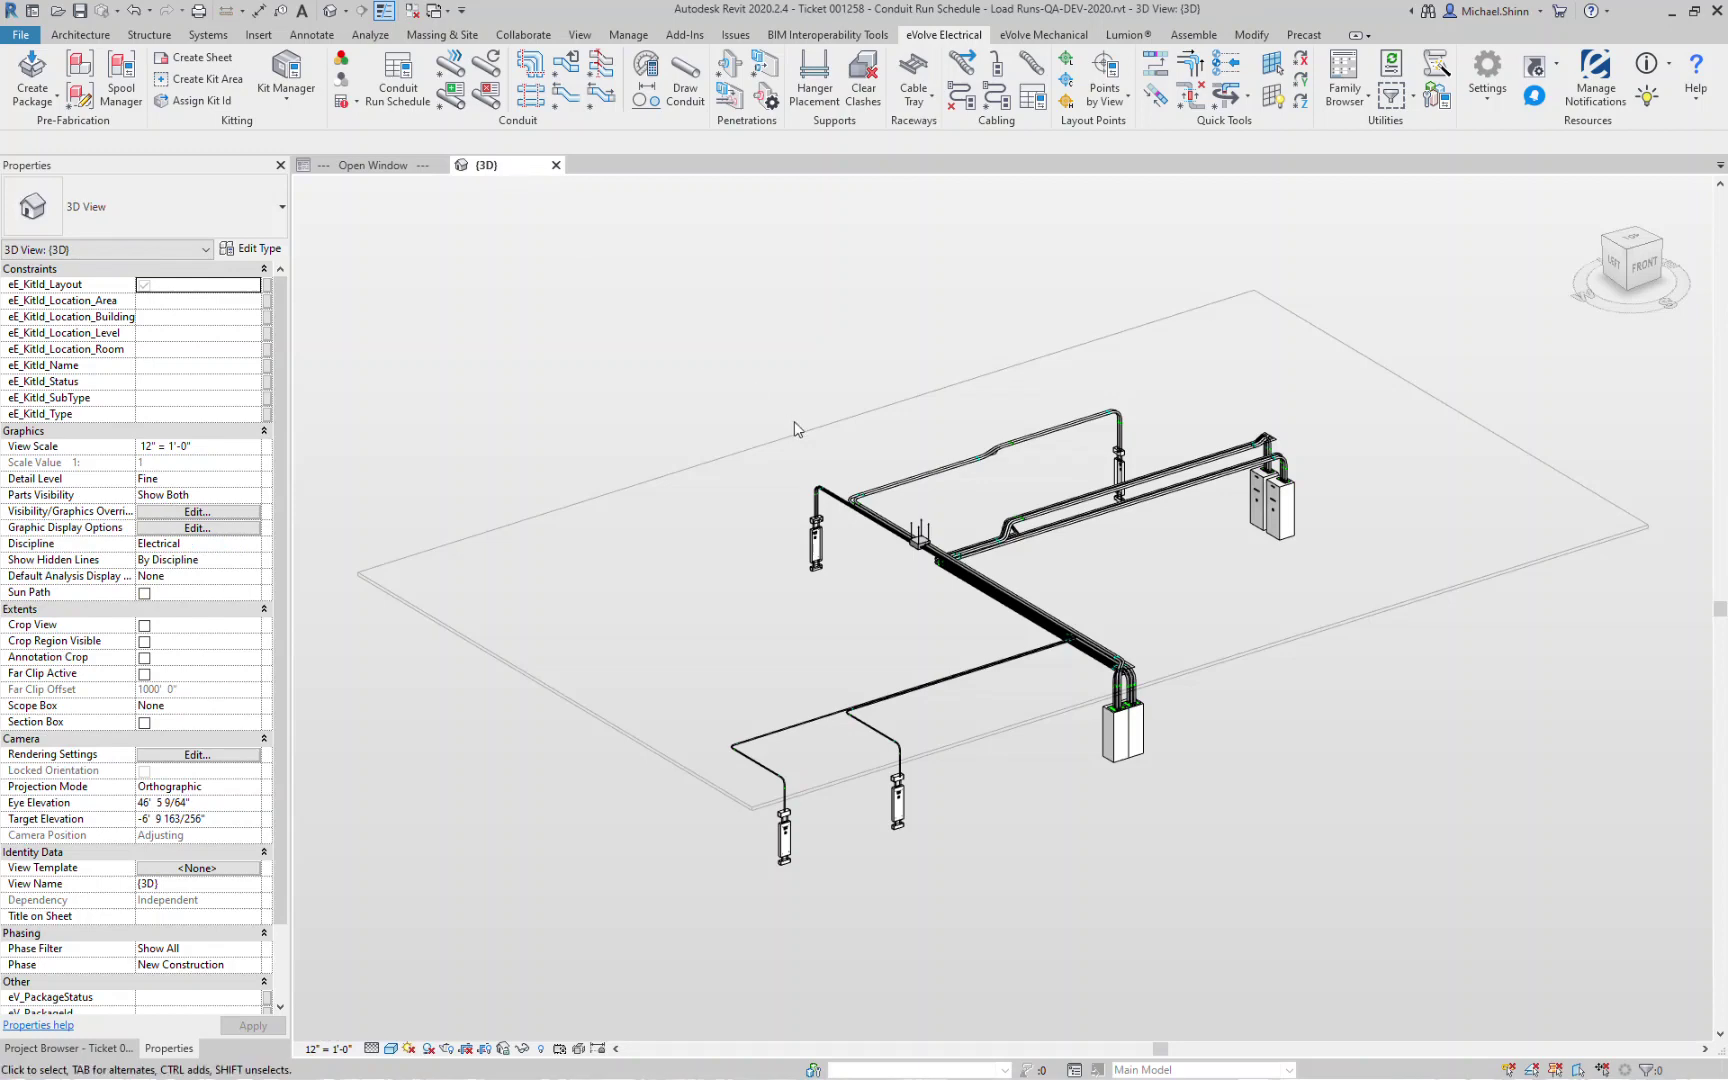
{"action": "scroll", "coordinate": [1124, 584], "scroll_direction": "up", "scroll_amount": 2}
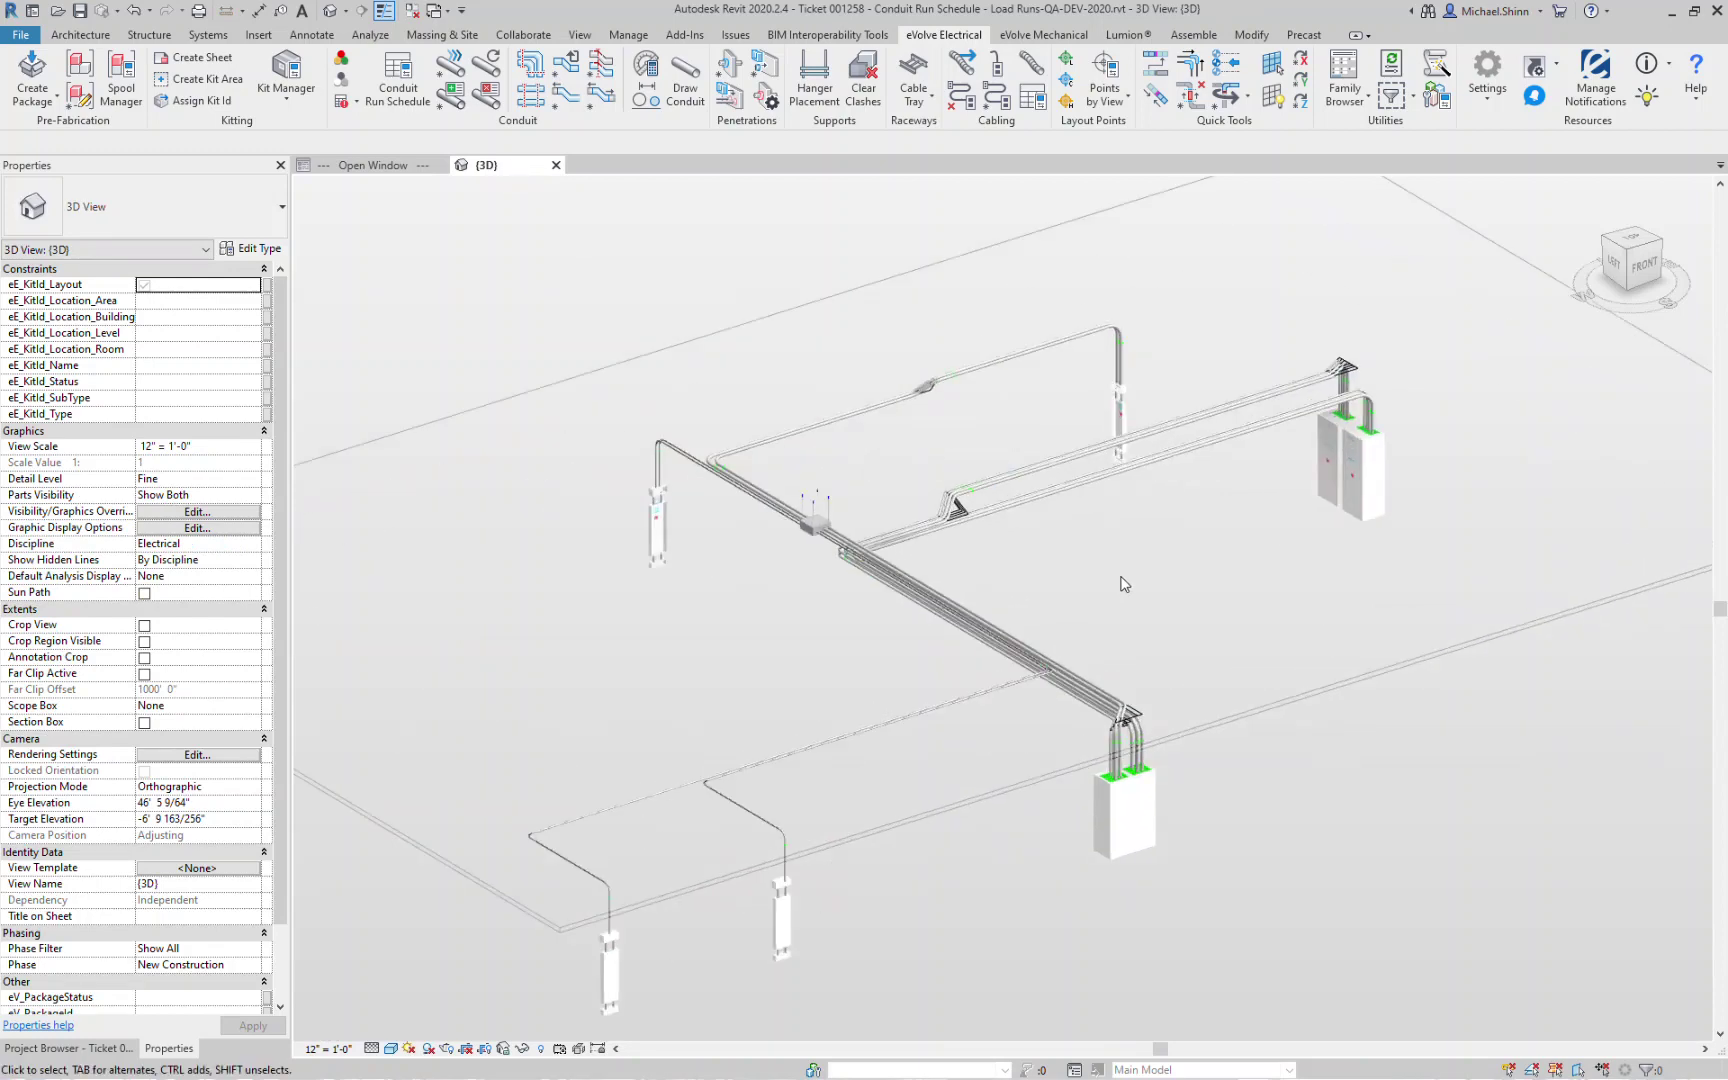
{"action": "scroll", "coordinate": [1124, 584], "scroll_direction": "up", "scroll_amount": 1}
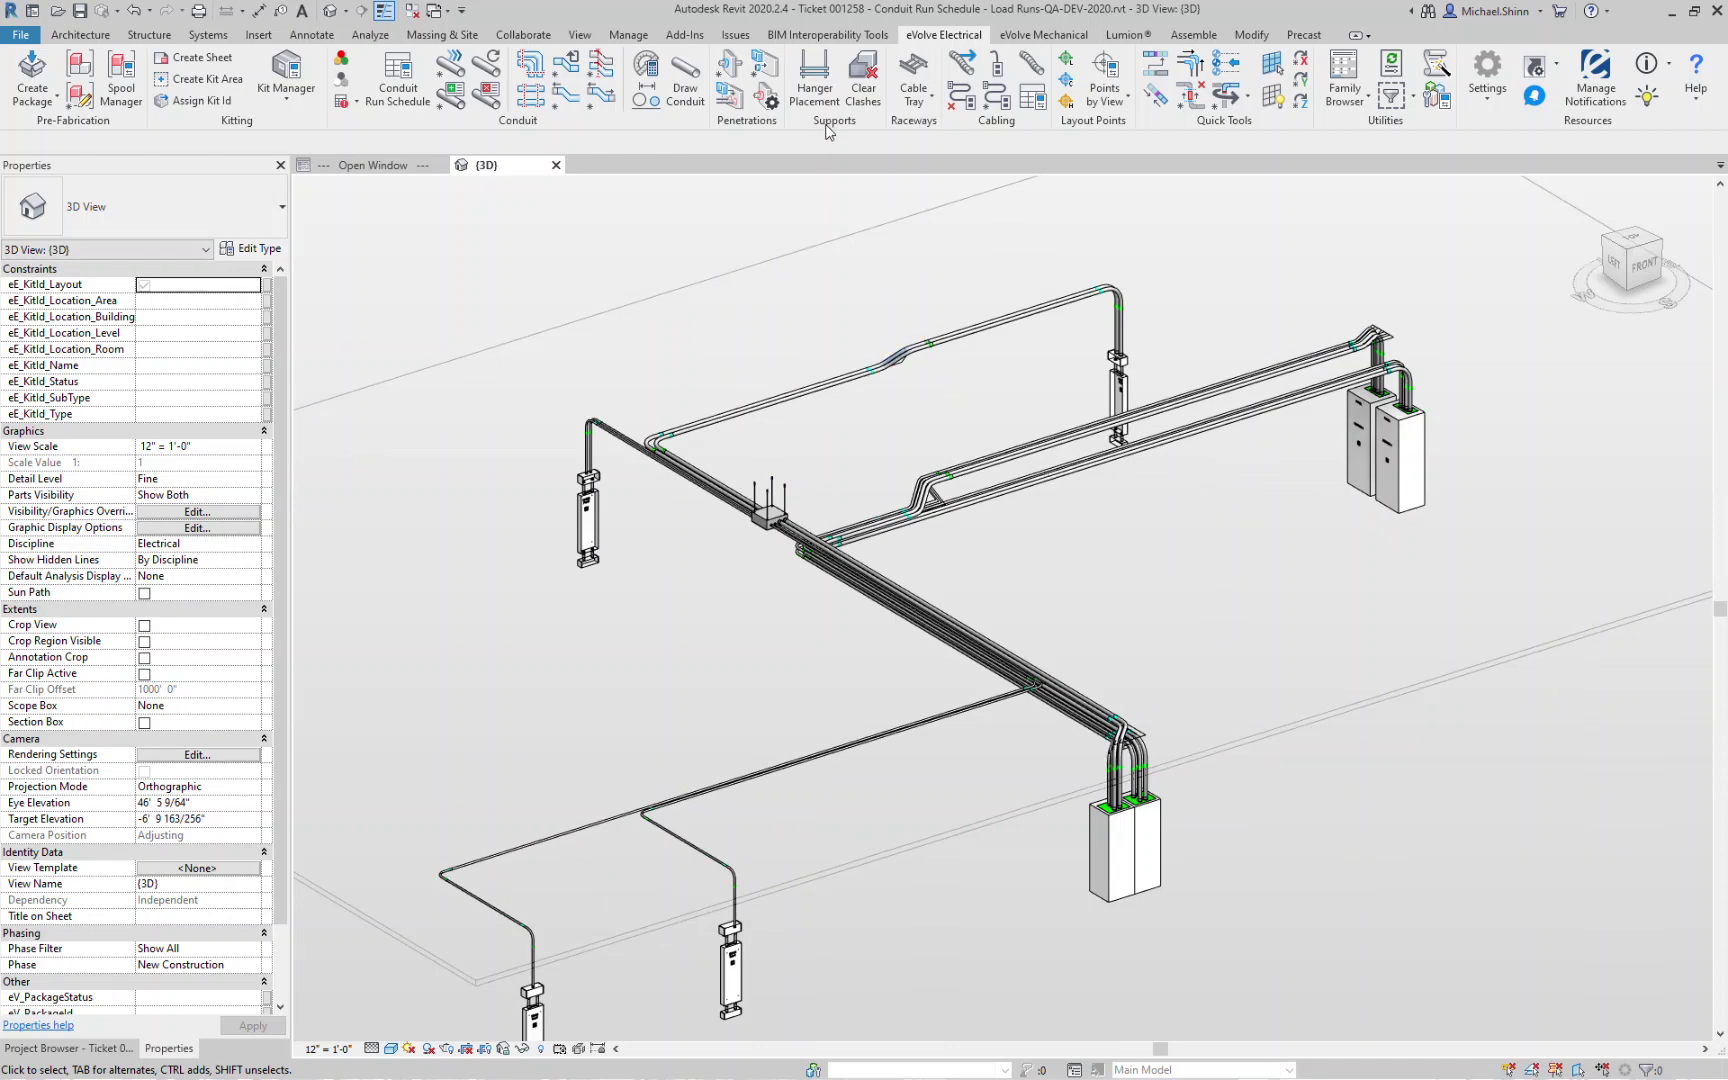
{"action": "left_click_drag", "start_coordinate": [832, 120], "coordinate": [545, 300]}
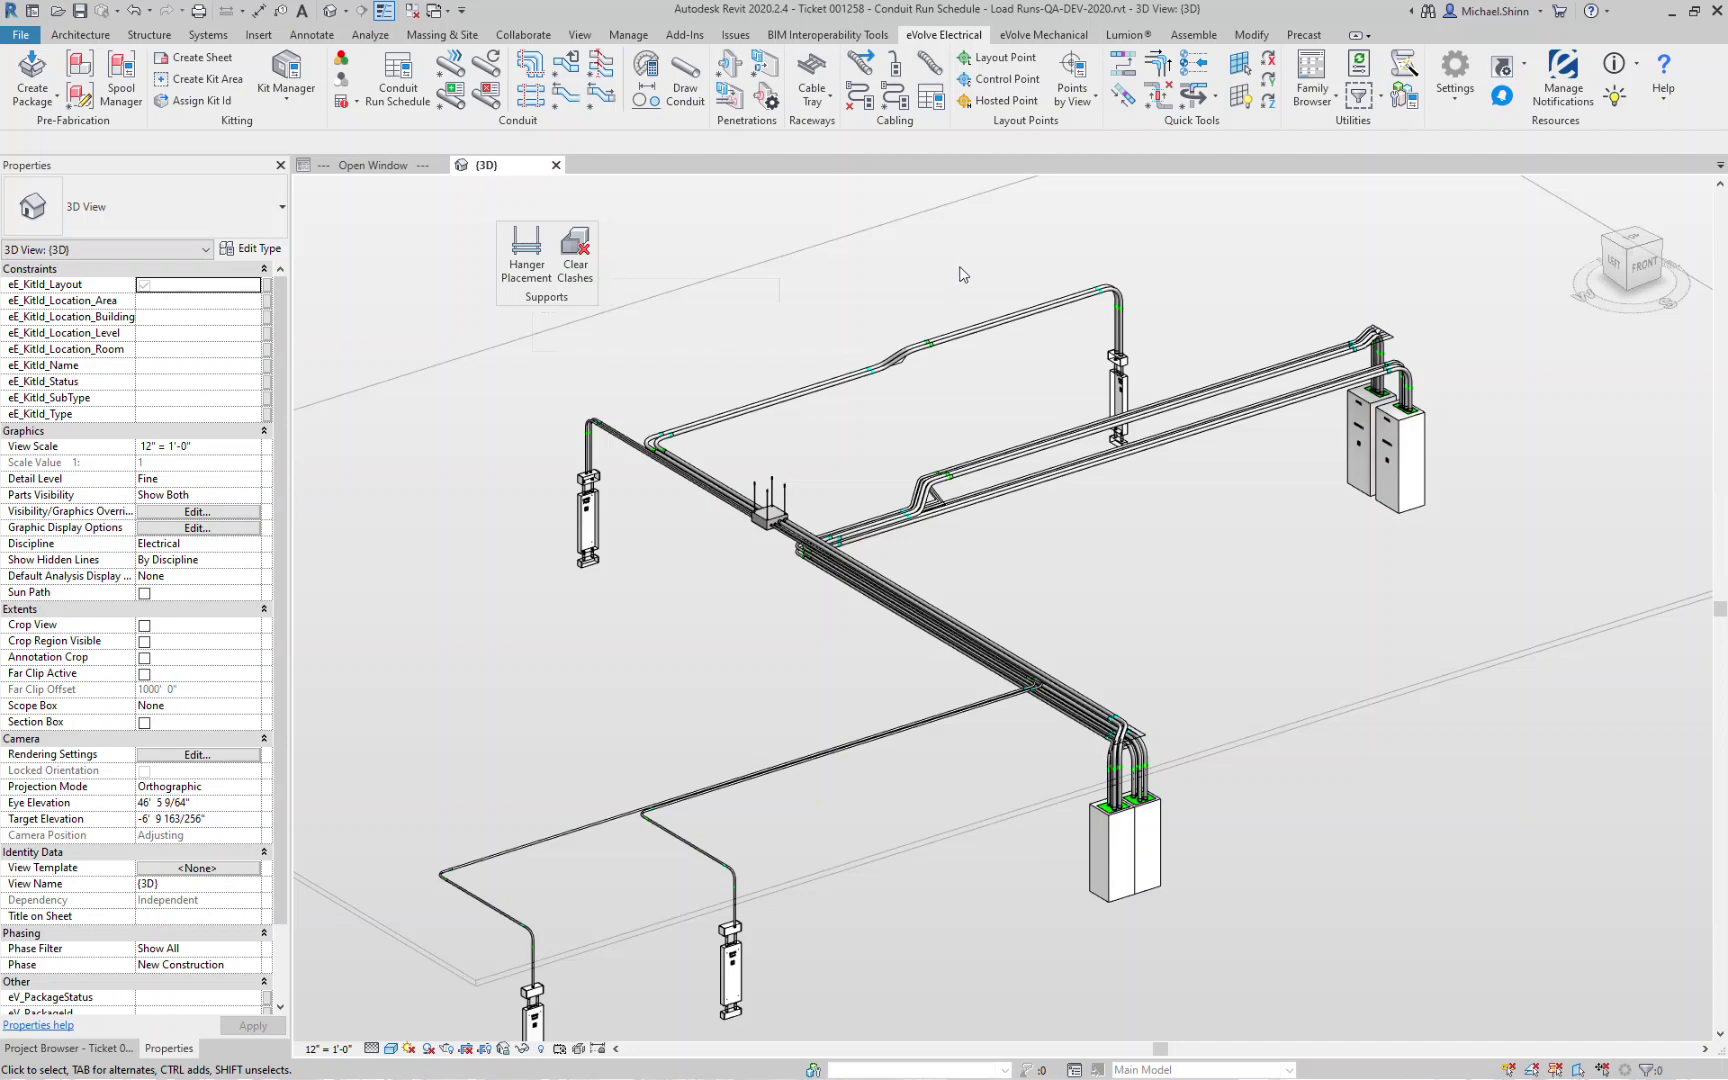
{"action": "left_click", "coordinate": [1465, 114]}
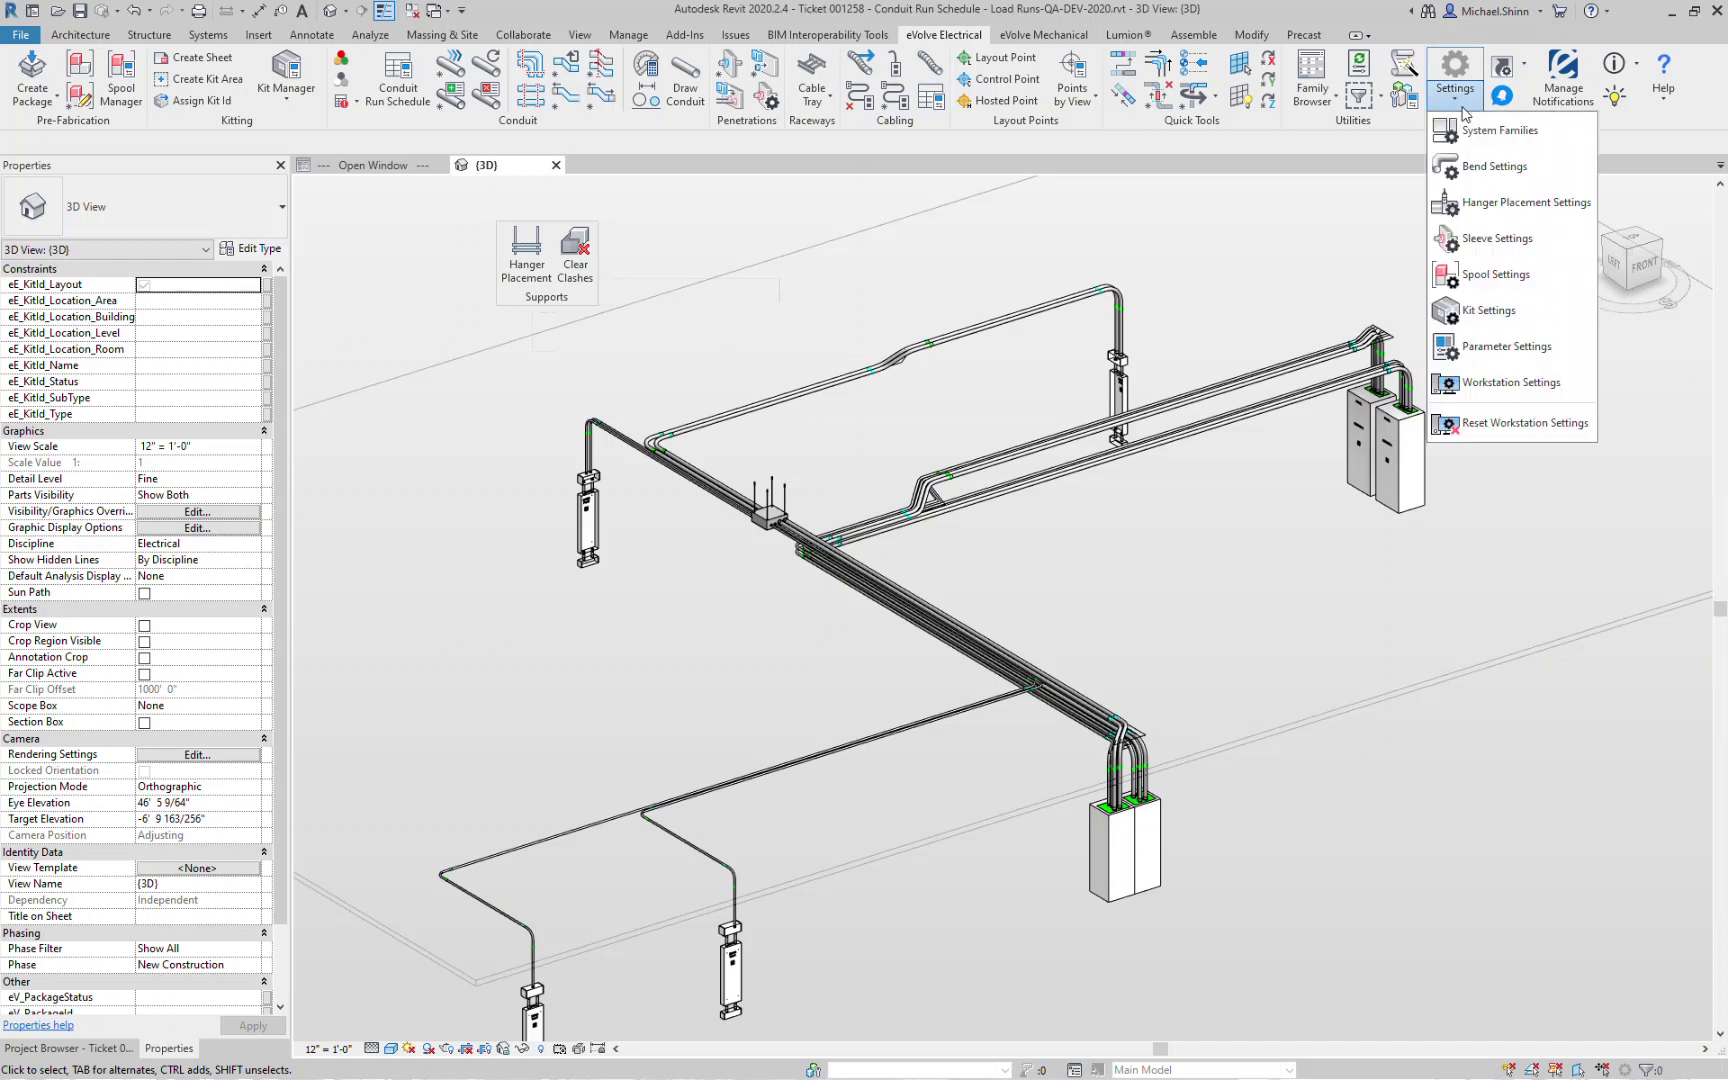
Delete the existing 6'-0" Space placement profile in Hanger Placement Settings.
{"action": "left_click", "coordinate": [1484, 204]}
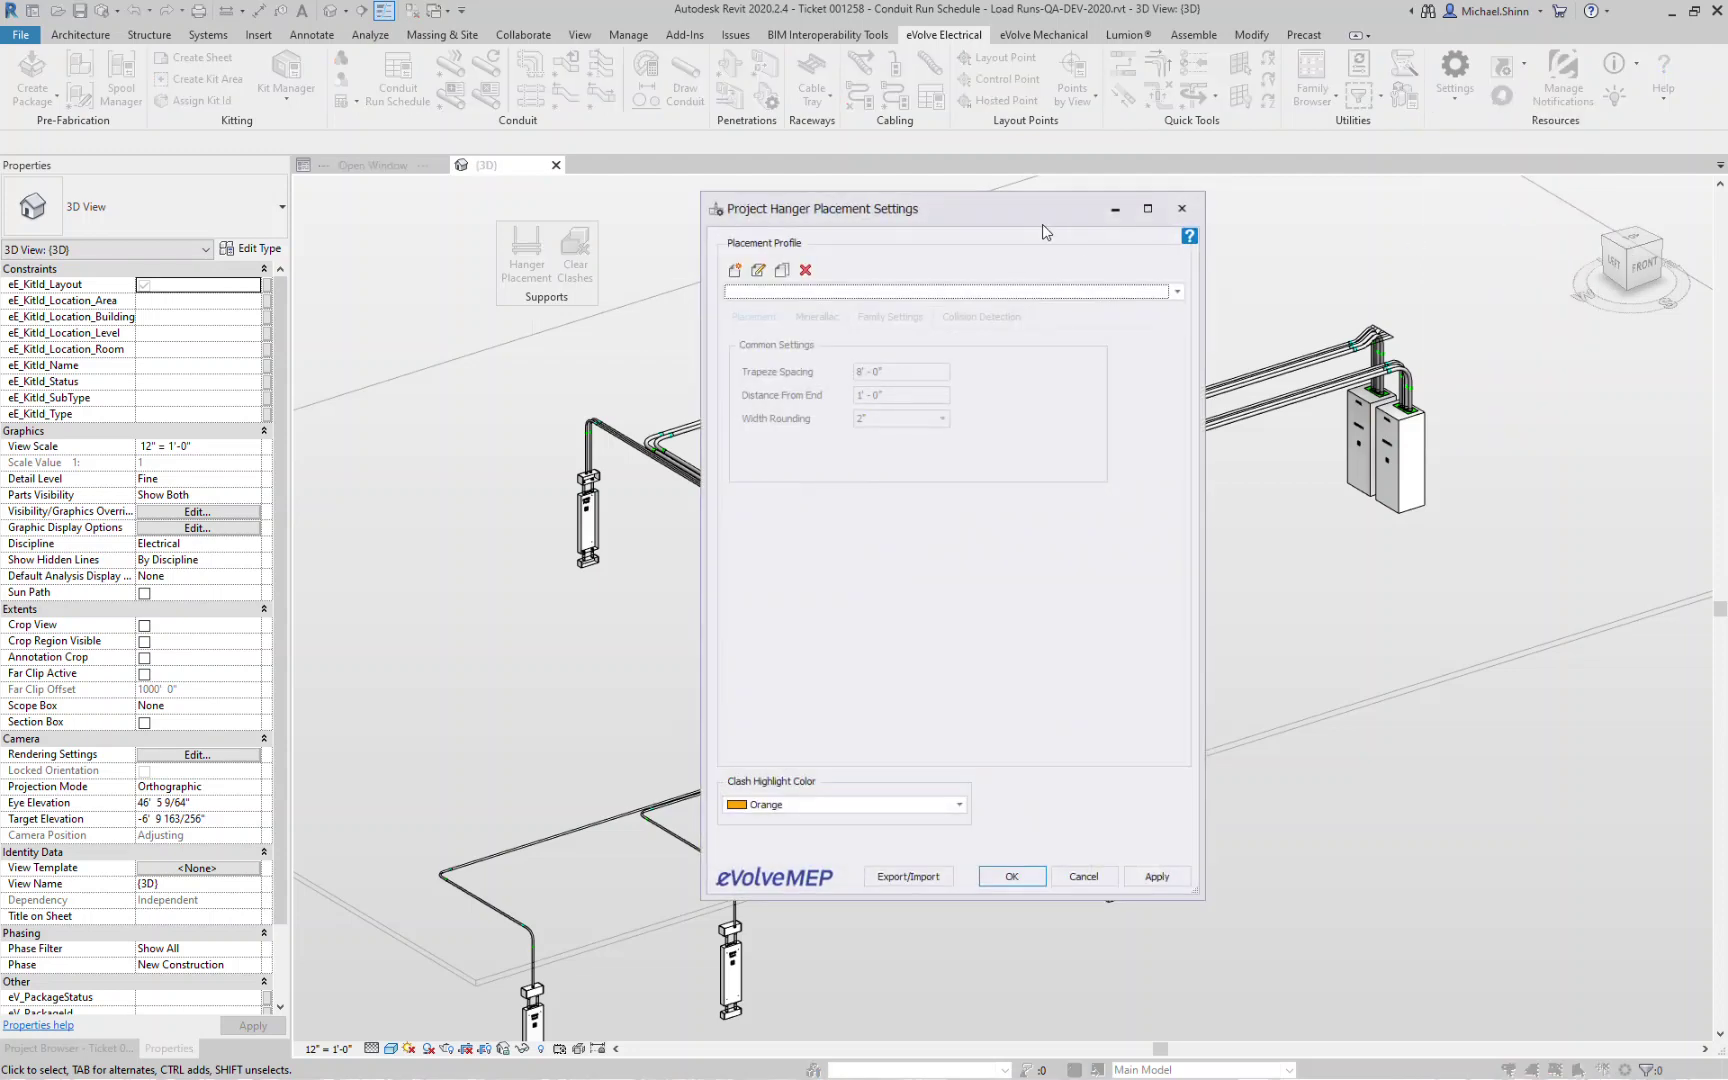
{"action": "left_click_drag", "start_coordinate": [1042, 222], "coordinate": [1058, 249]}
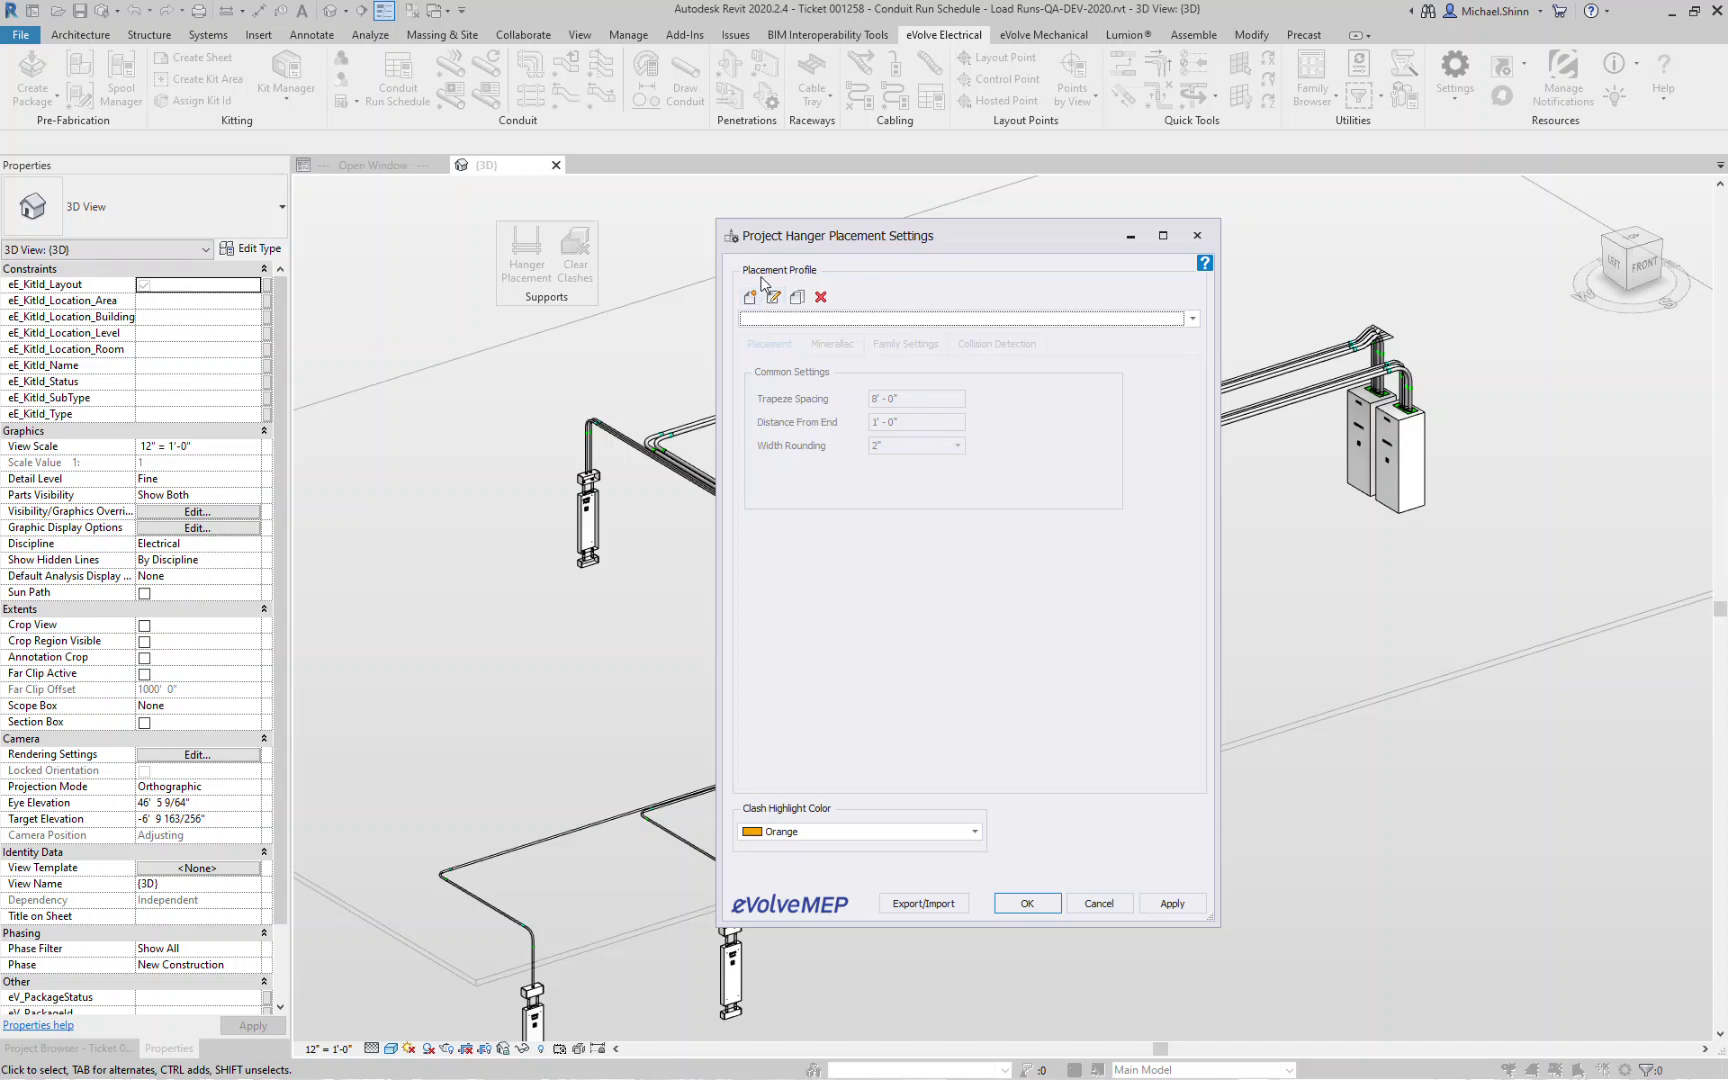
{"action": "left_click", "coordinate": [812, 320]}
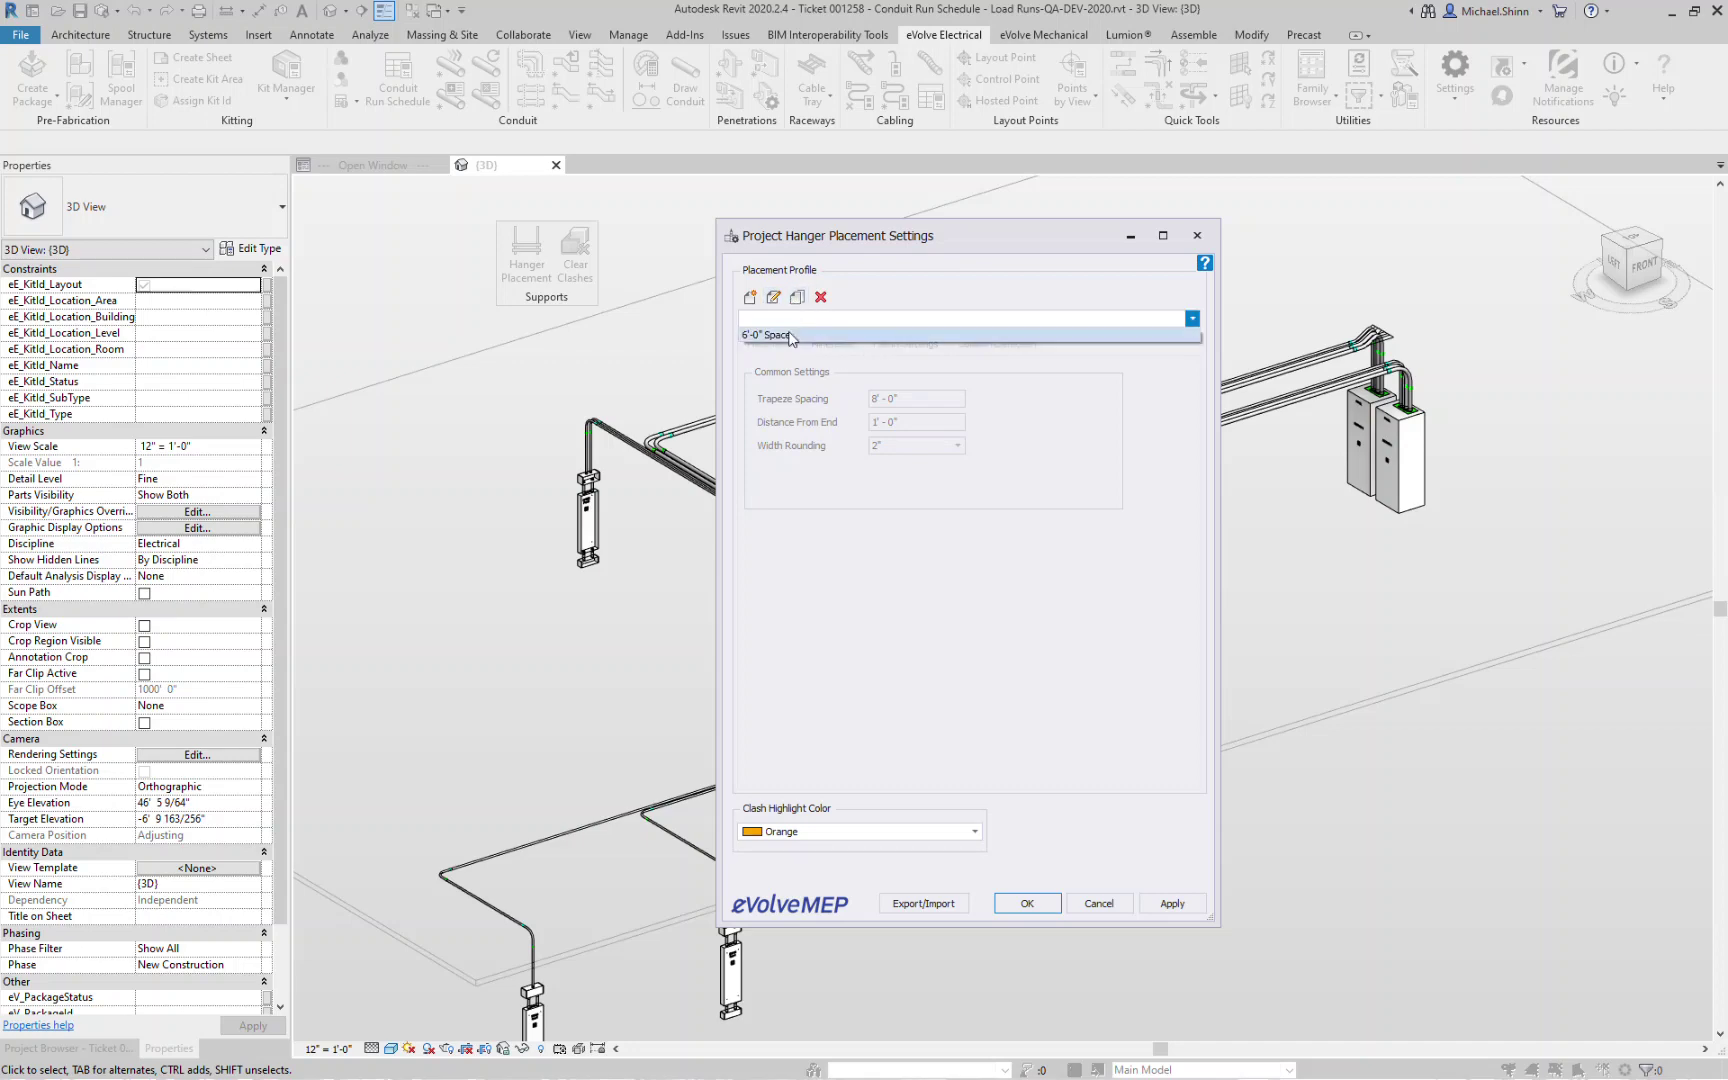
{"action": "left_click", "coordinate": [788, 335]}
{"action": "left_click", "coordinate": [820, 297]}
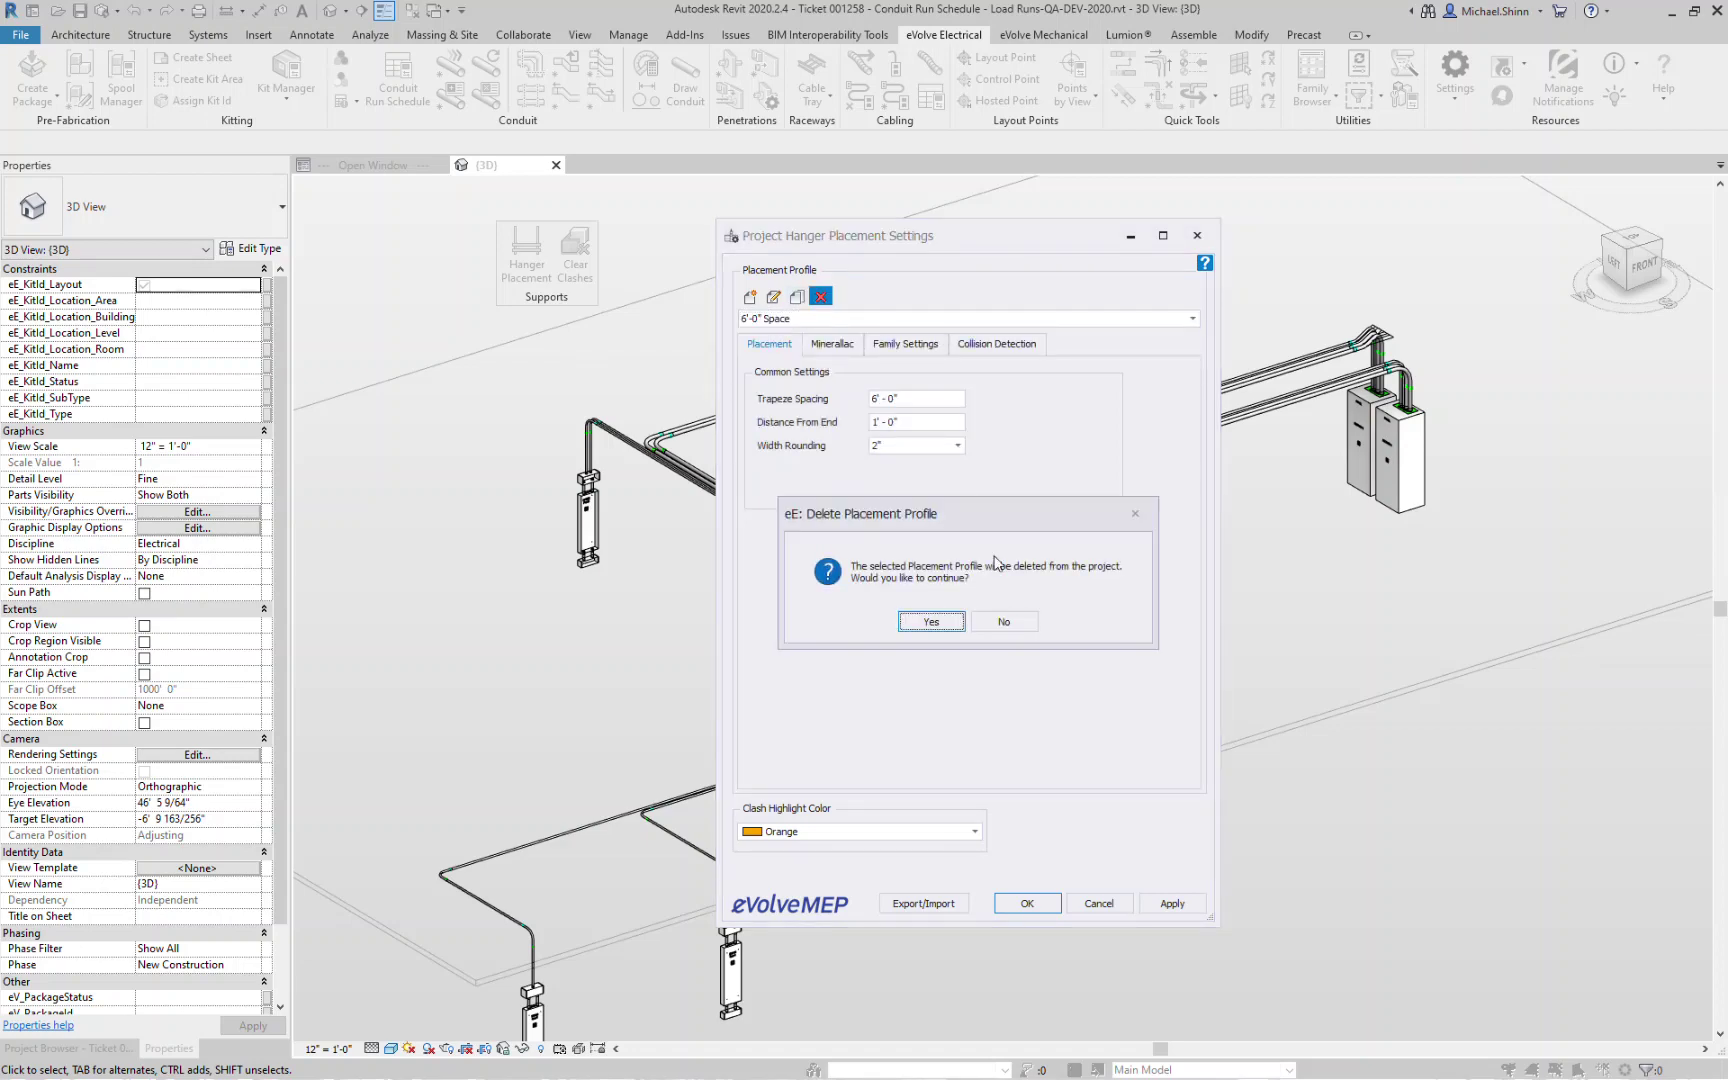
{"action": "left_click", "coordinate": [930, 621]}
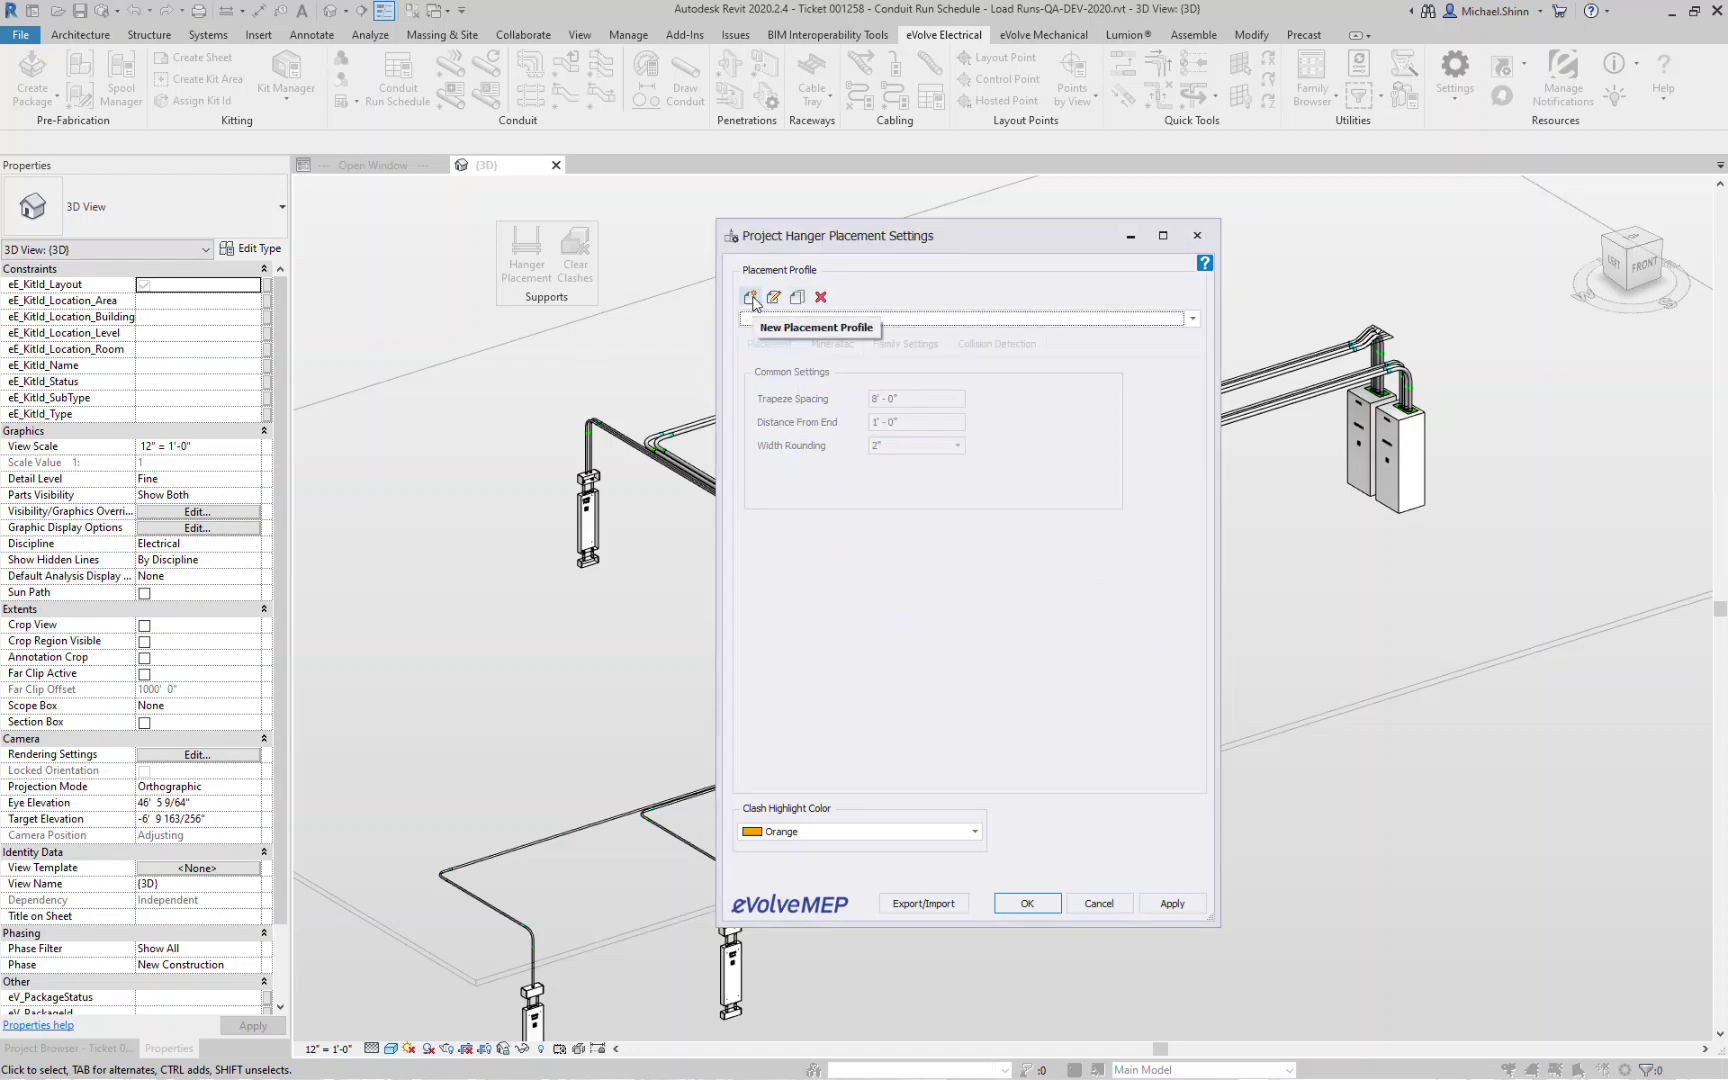
Create a new placement profile named 6'-0" Spacing - Resting on Struct.
{"action": "left_click", "coordinate": [750, 297]}
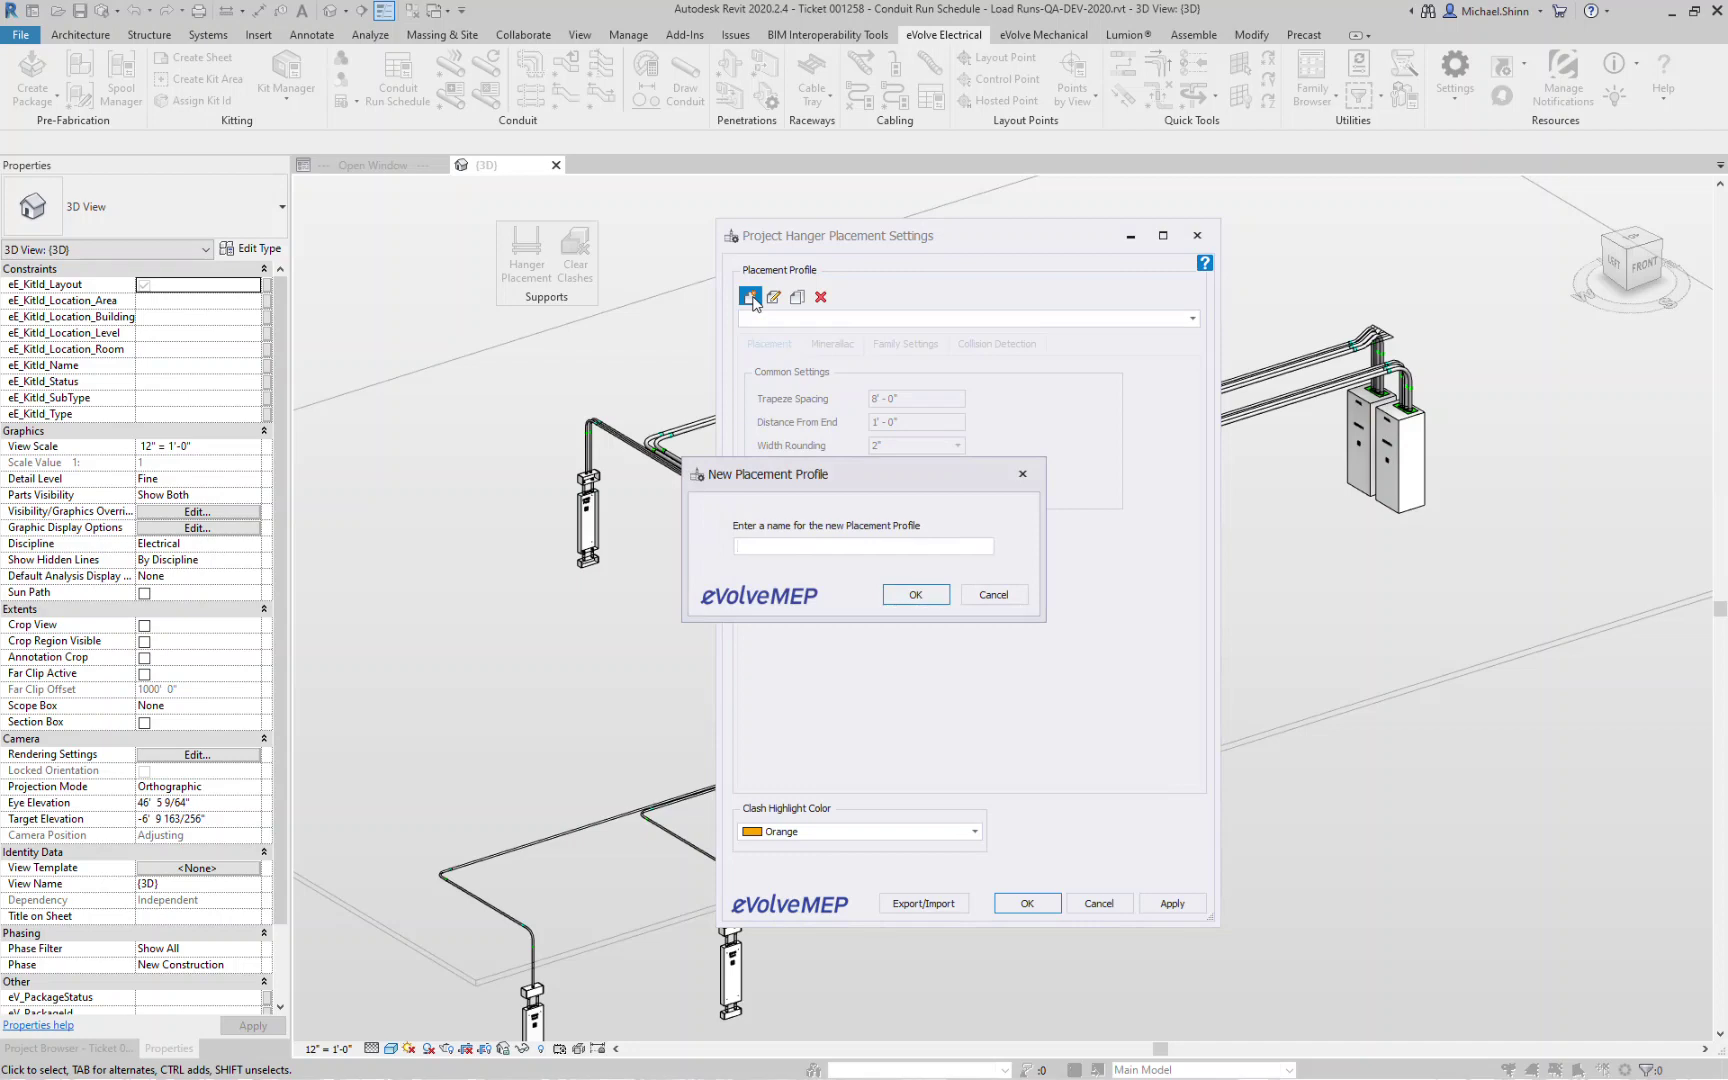
{"action": "type", "text": "6'-0\" Spacing - Hna"}
{"action": "key", "text": "BackSpace"}
{"action": "key", "text": "BackSpace"}
{"action": "key", "text": "BackSpace"}
{"action": "type", "text": "Resting on Struct"}
{"action": "left_click", "coordinate": [915, 596]}
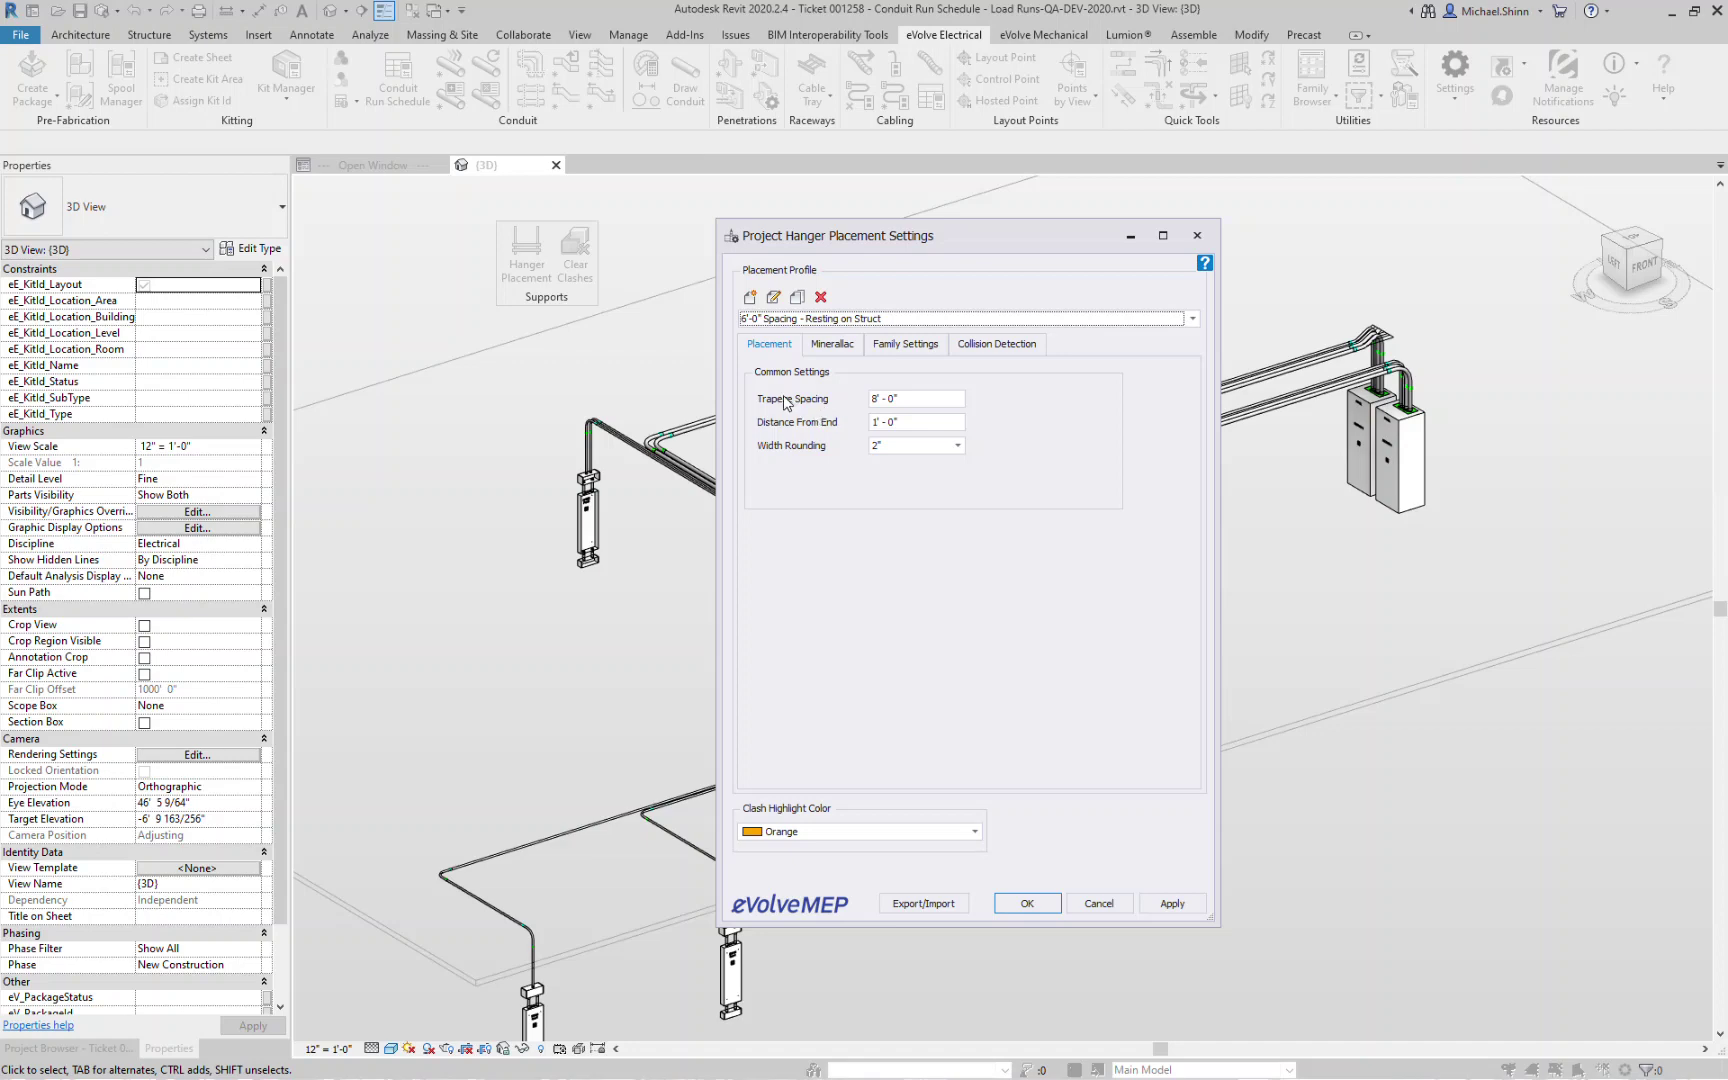
Change Trapeze Spacing from 8'-0" to 6'-0", keeping Width Rounding at 2".
{"action": "left_click", "coordinate": [918, 398]}
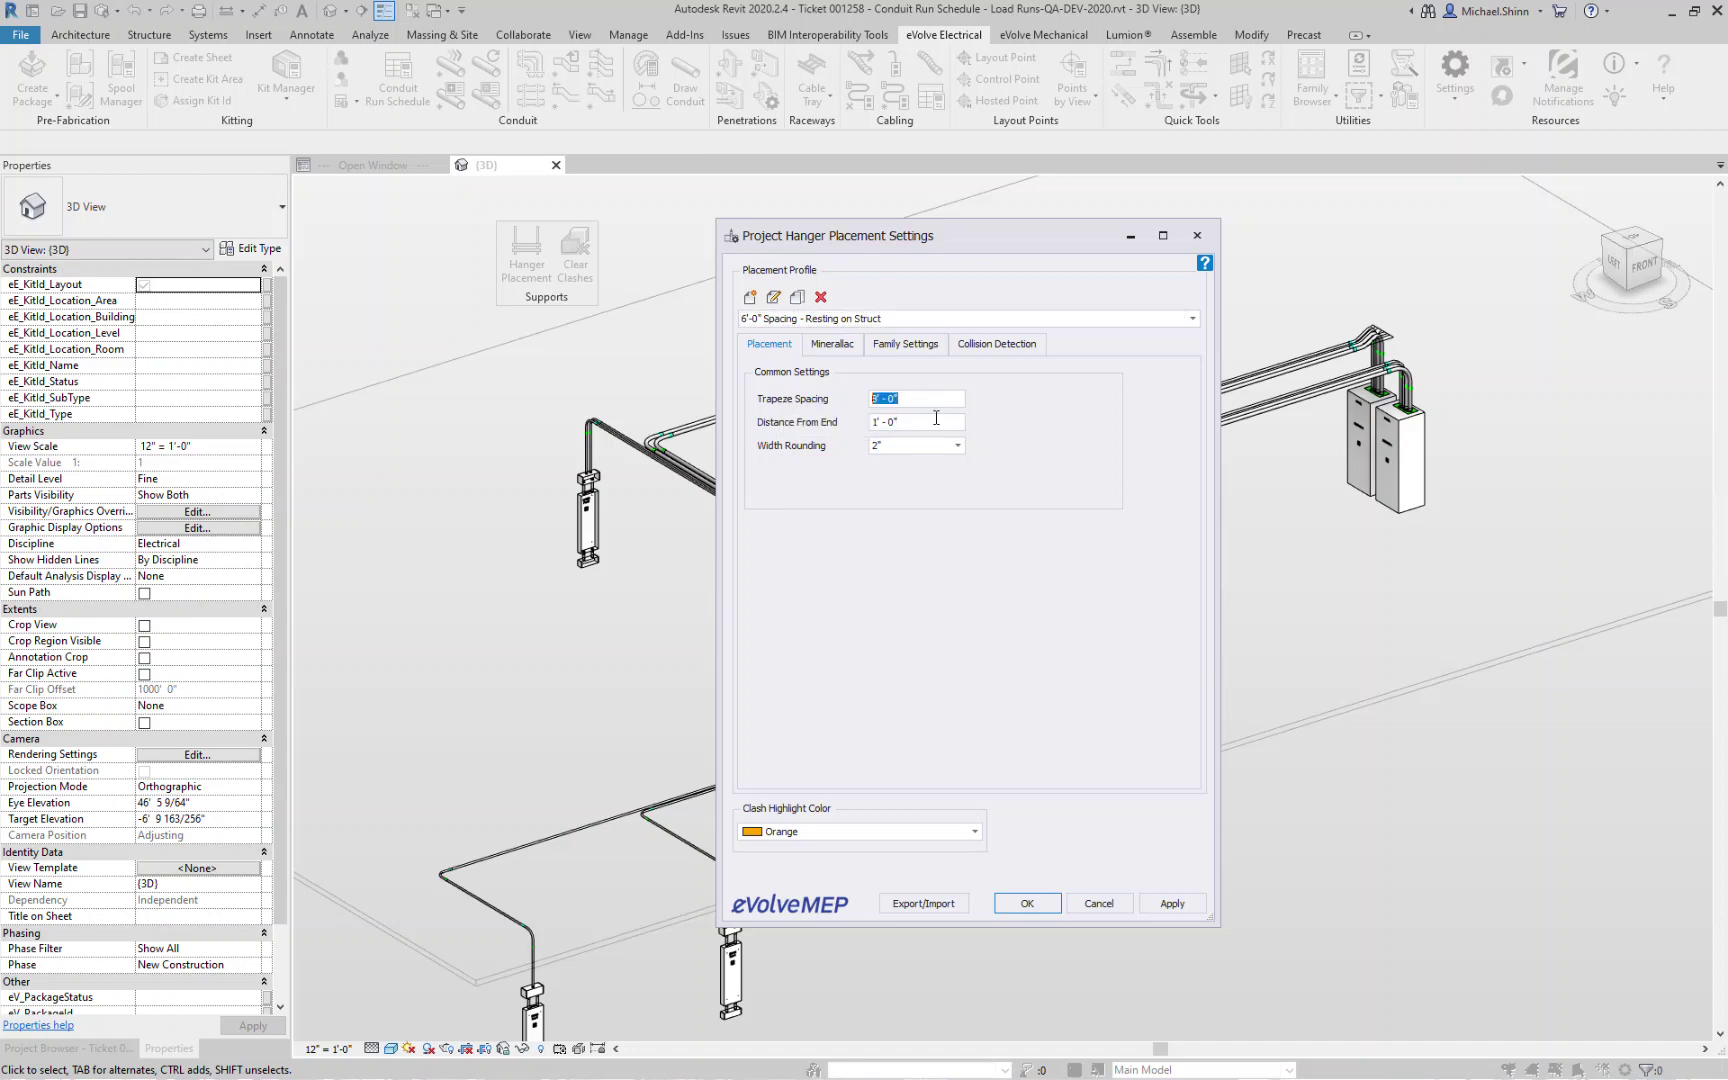
{"action": "key", "text": "End"}
{"action": "left_click", "coordinate": [876, 398]}
{"action": "key", "text": "BackSpace"}
{"action": "type", "text": "6"}
{"action": "left_click", "coordinate": [930, 448]}
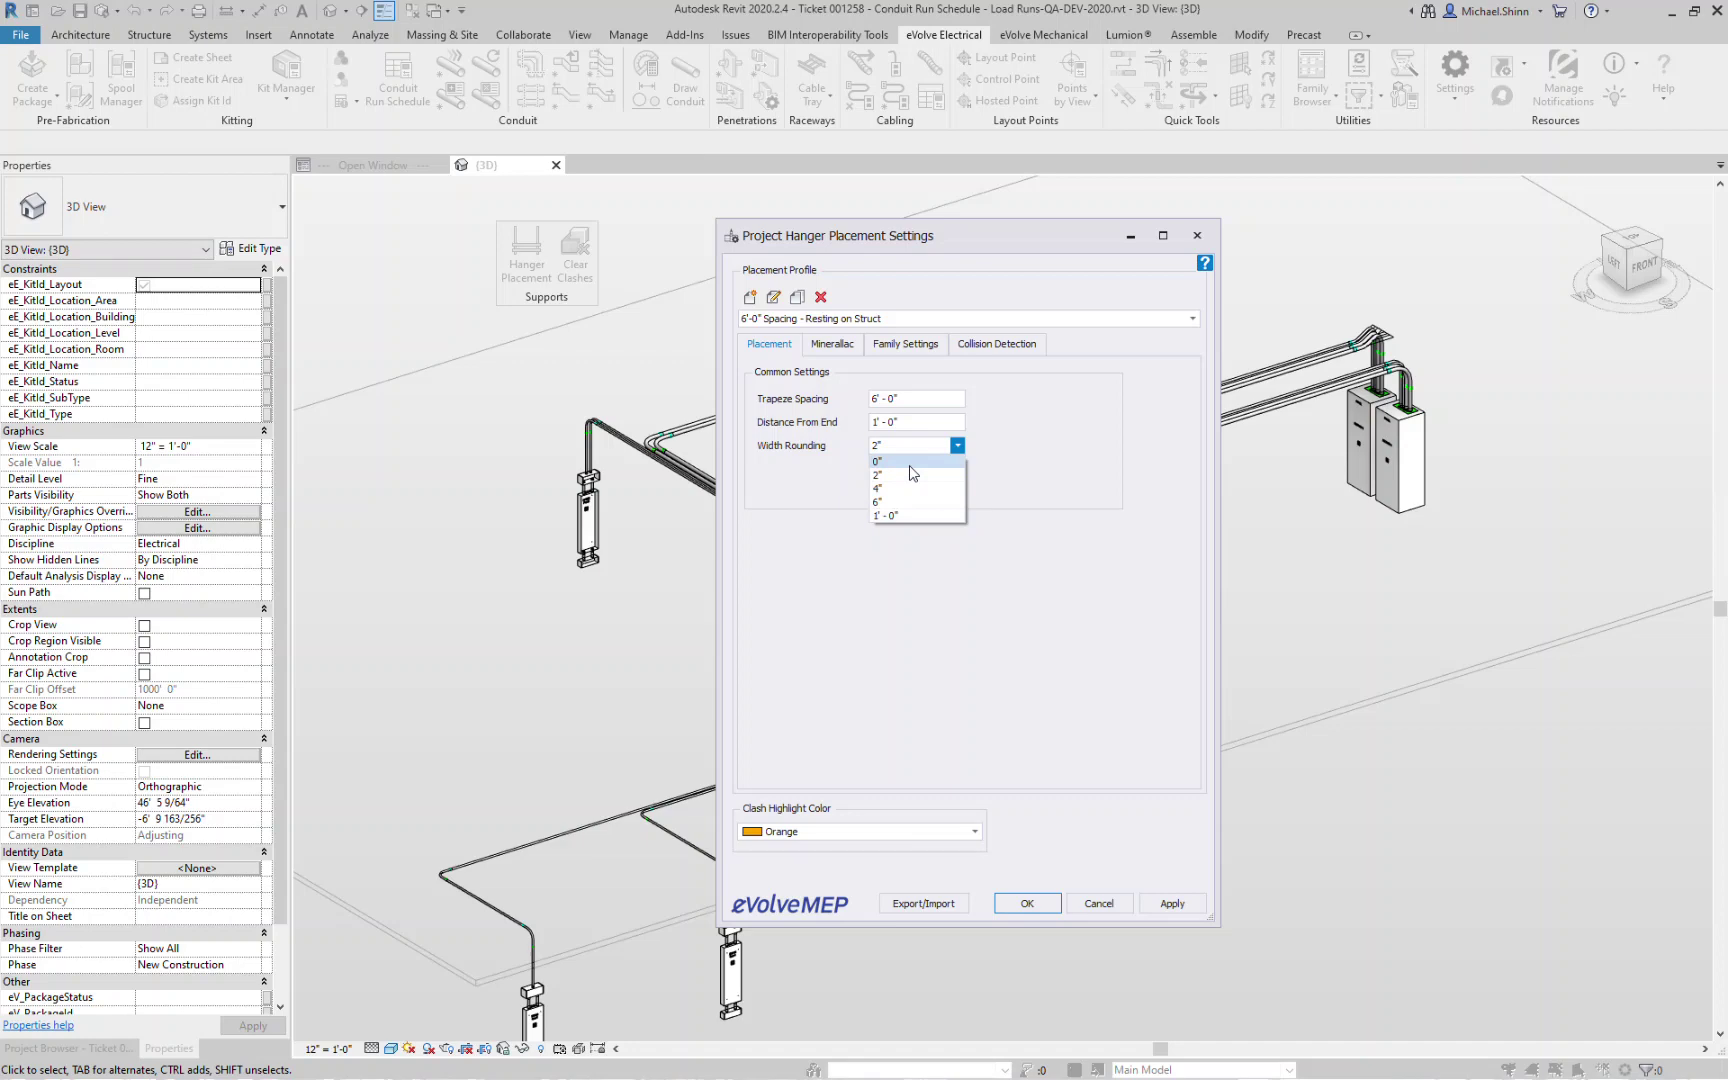
{"action": "left_click", "coordinate": [1005, 498]}
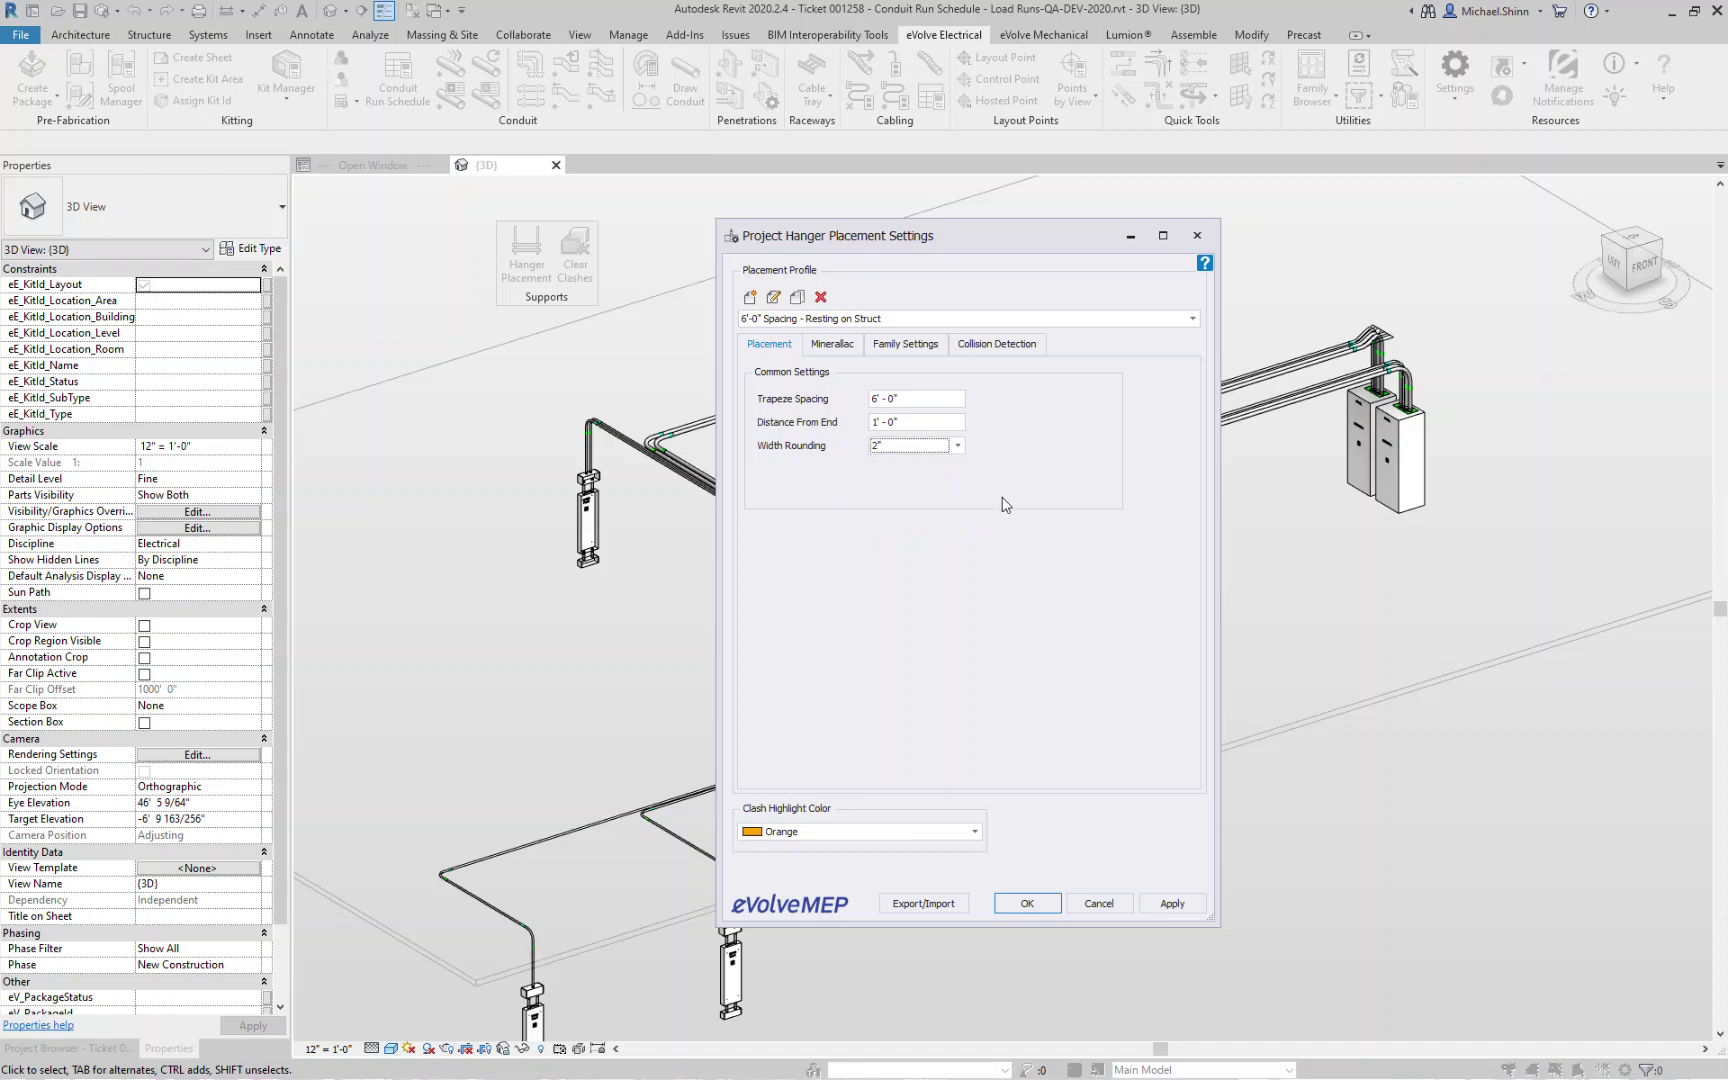
Enable Mineralac hangers on single conduit using eE_ASM_HS_Mini_Hanger_v2.
{"action": "left_click", "coordinate": [835, 344]}
{"action": "left_click", "coordinate": [828, 373]}
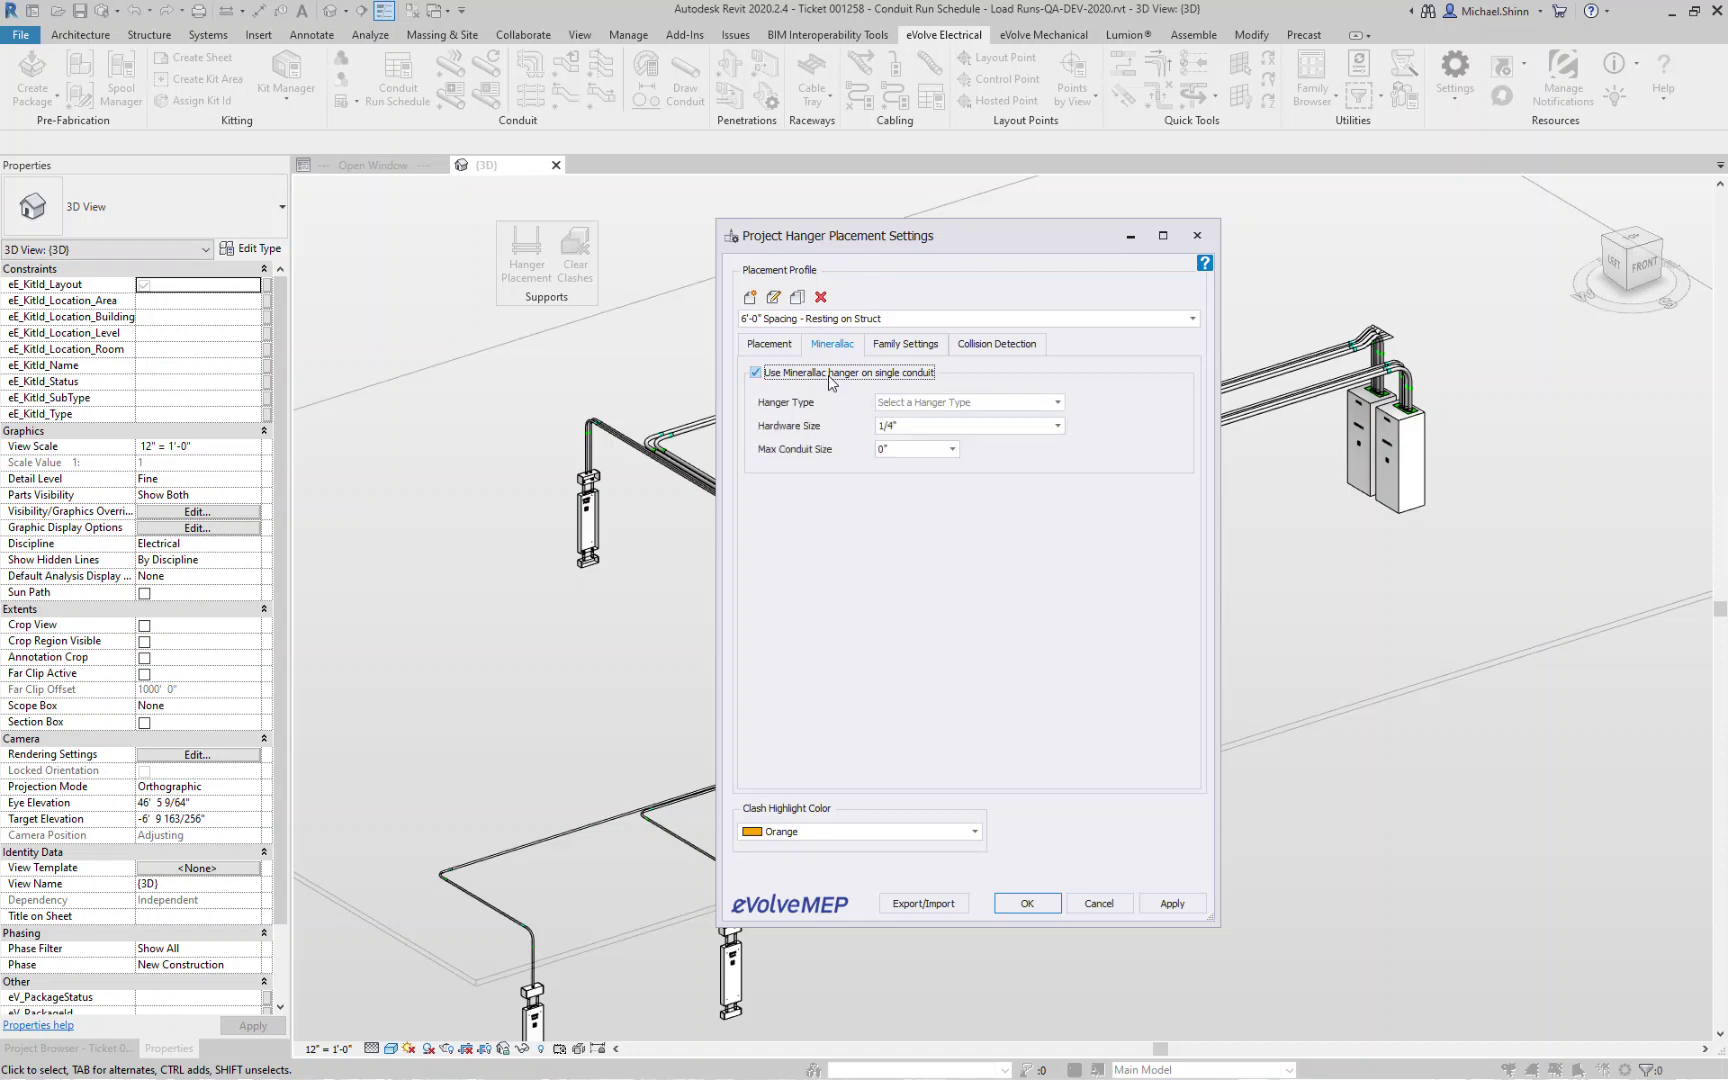
{"action": "left_click", "coordinate": [1057, 402]}
{"action": "left_click", "coordinate": [1031, 436]}
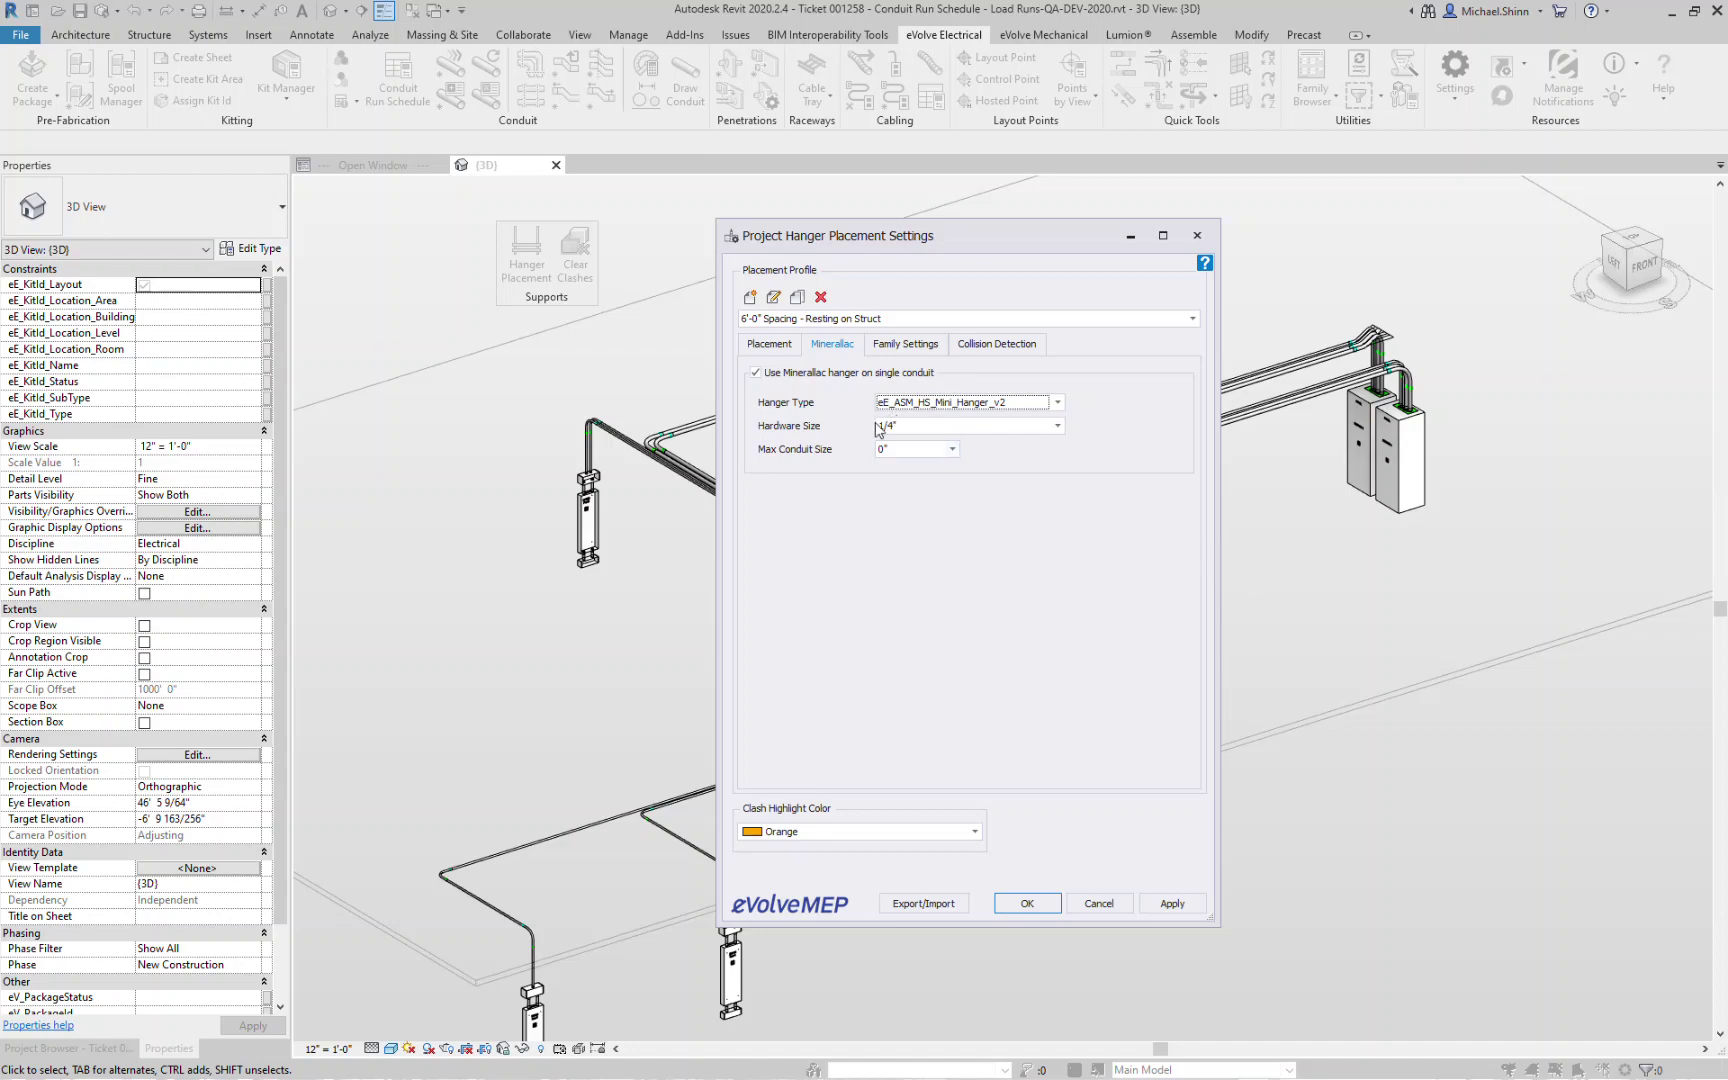
Set the Mineralac hardware size to 3/8" and max conduit size to 3".
{"action": "left_click", "coordinate": [915, 432]}
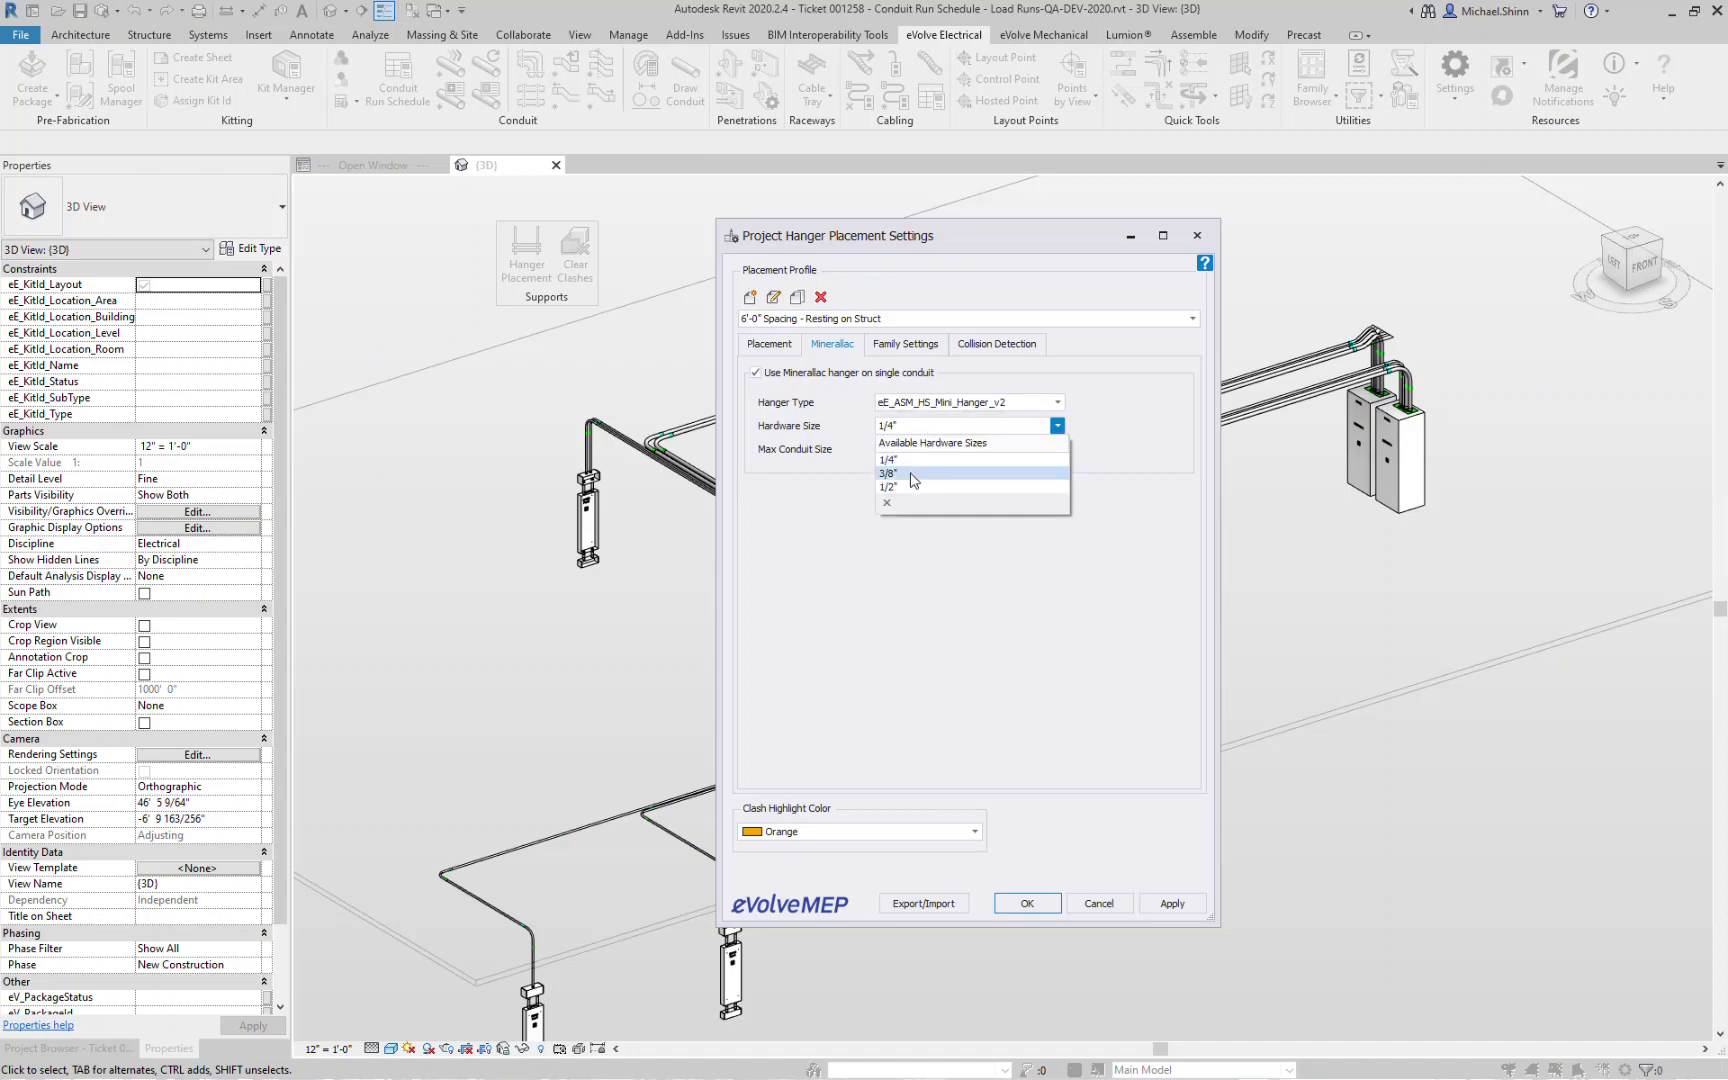
{"action": "left_click", "coordinate": [913, 473]}
{"action": "left_click", "coordinate": [954, 450]}
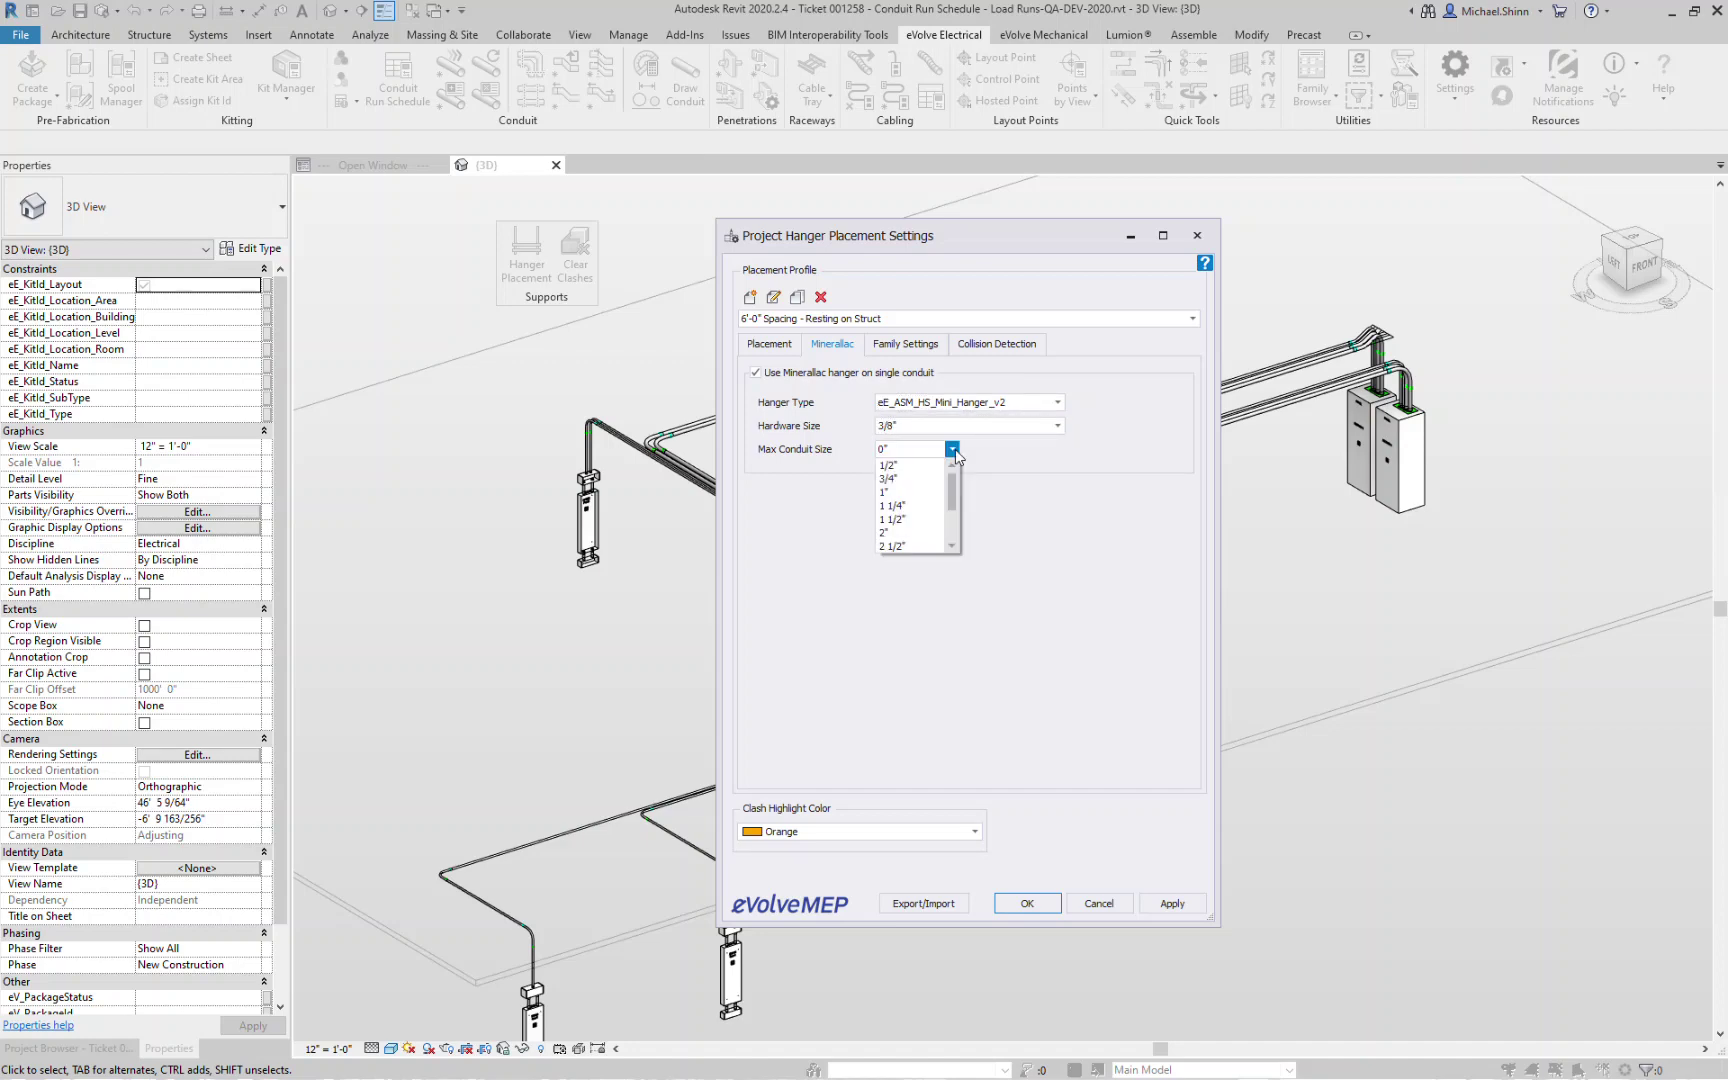
{"action": "left_click_drag", "start_coordinate": [954, 497], "coordinate": [955, 507]}
{"action": "left_click", "coordinate": [903, 533]}
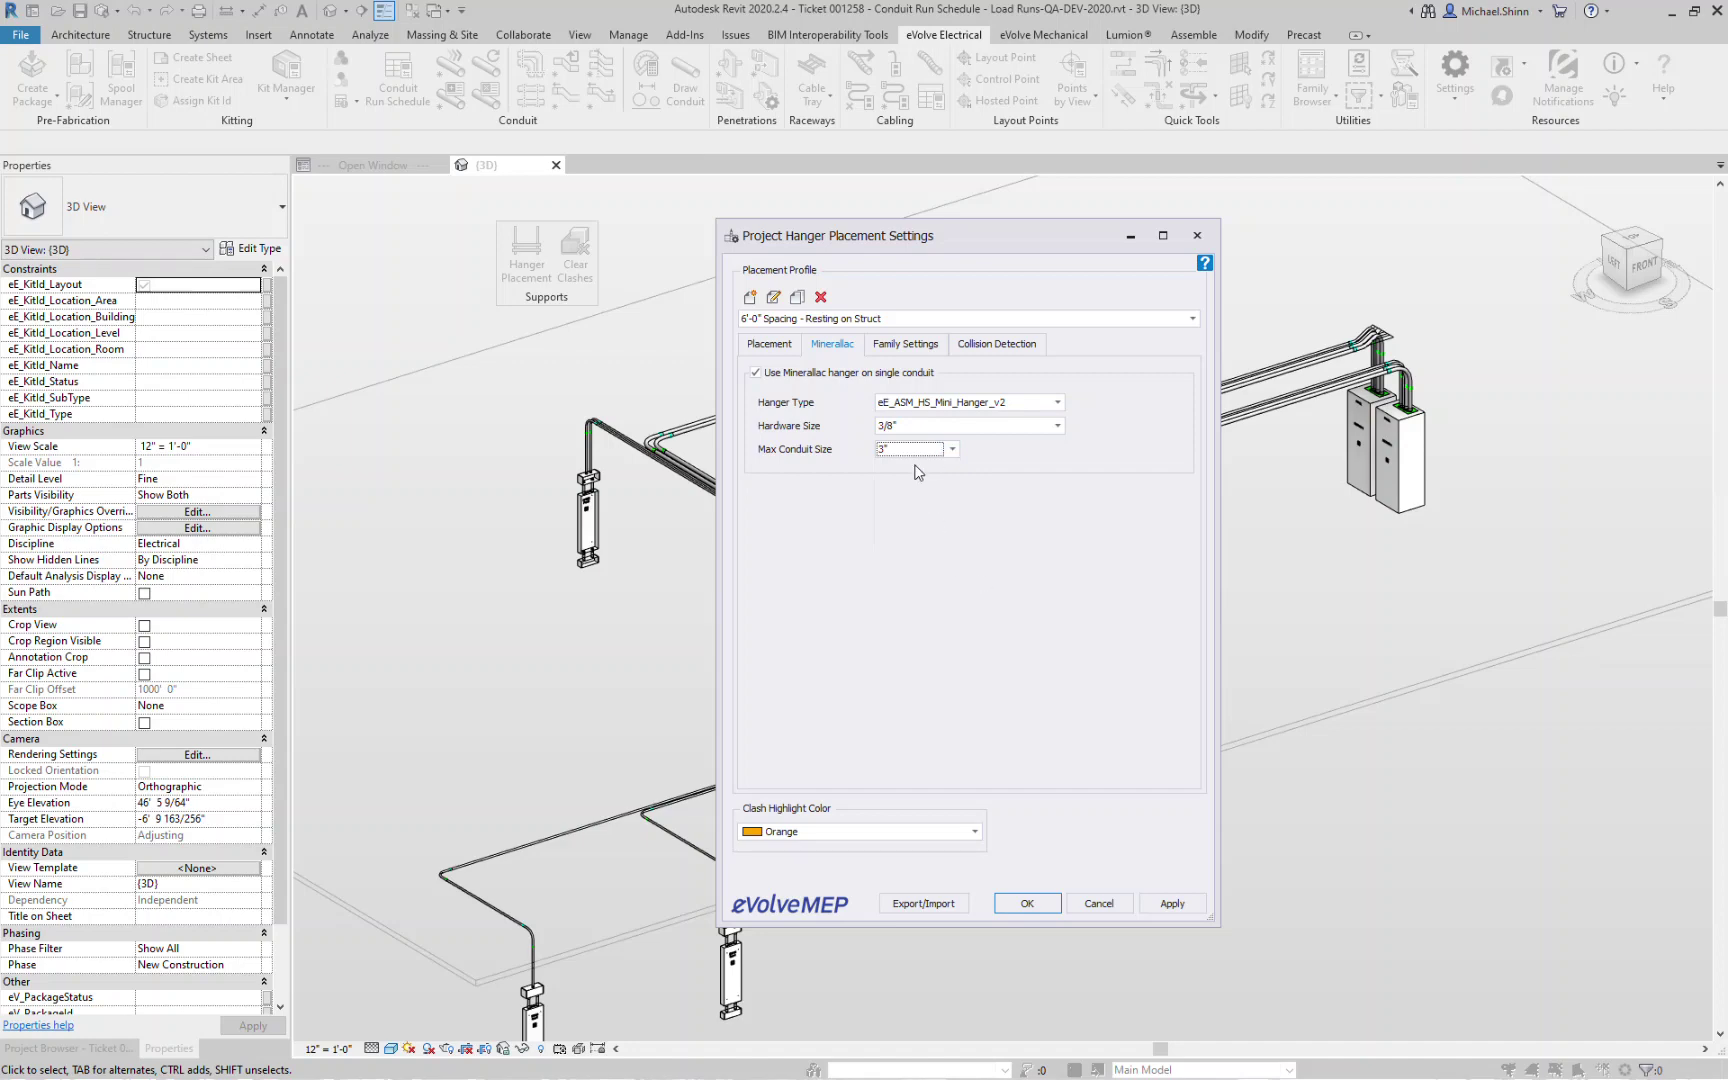
{"action": "left_click", "coordinate": [905, 346]}
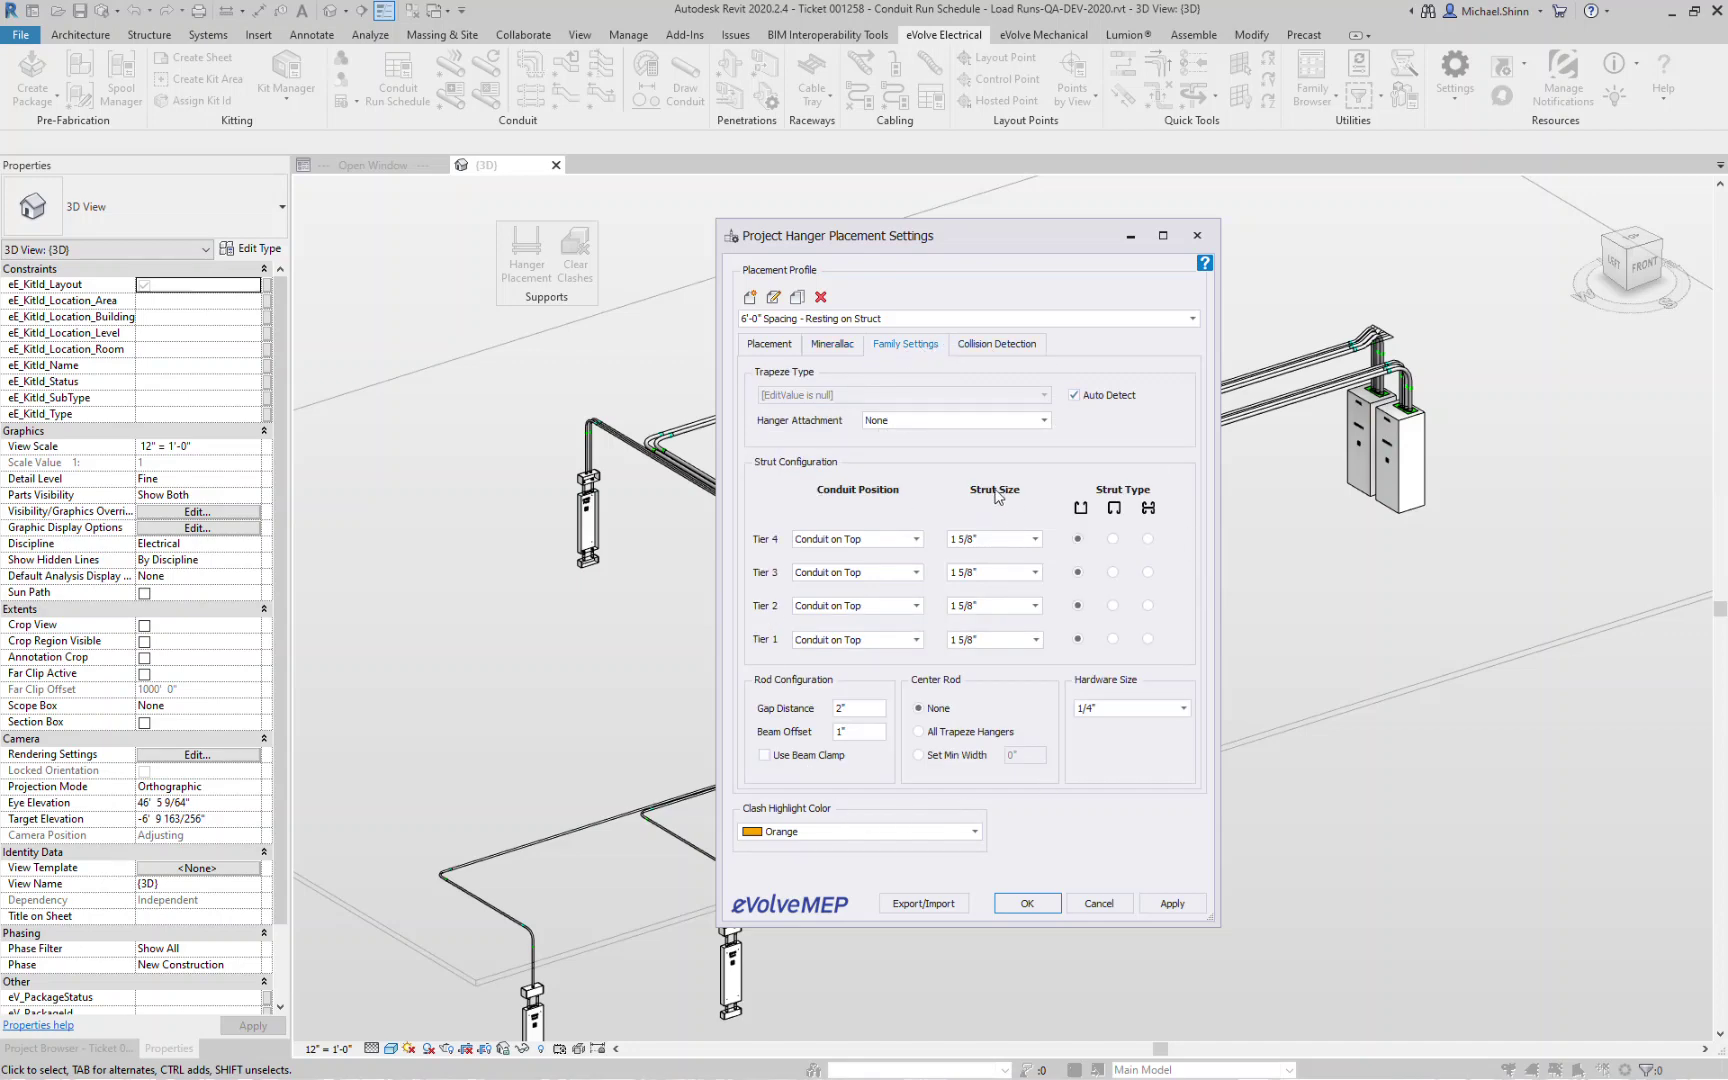
Set the hanger attachment to Blue Banger, keeping automatic trapeze detection on.
{"action": "left_click", "coordinate": [1075, 395]}
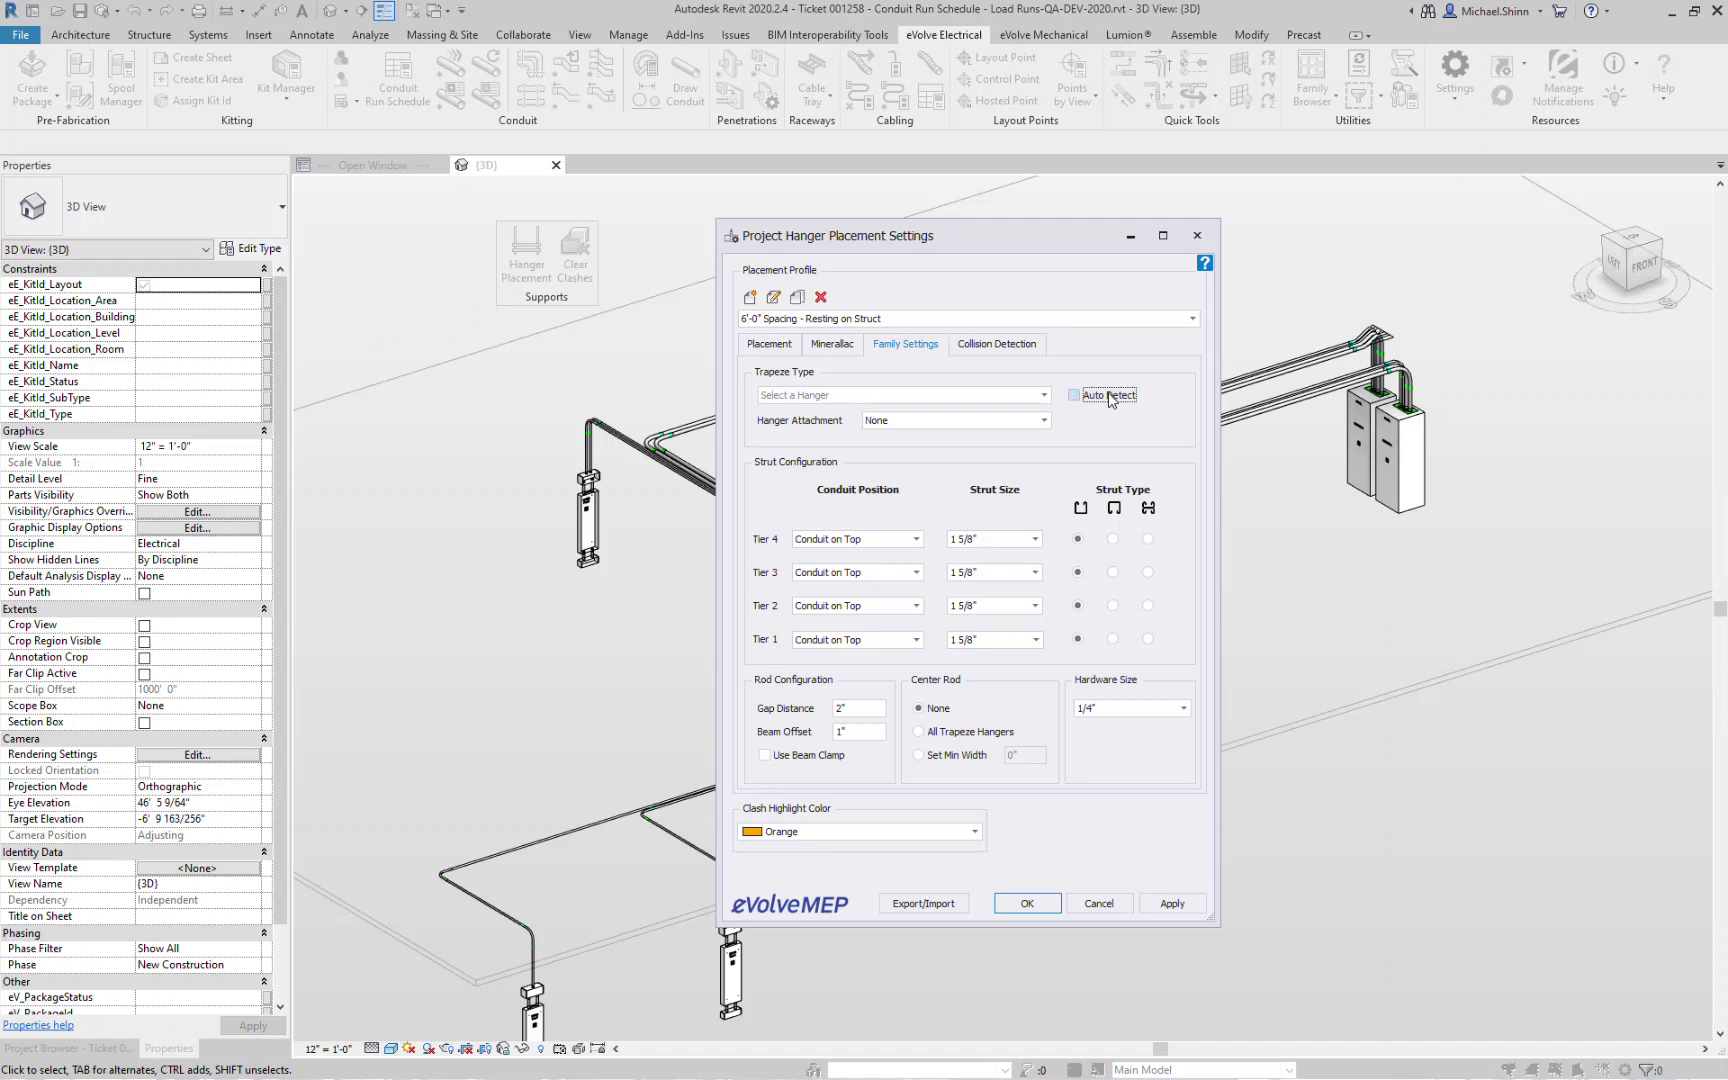
{"action": "left_click", "coordinate": [1044, 395]}
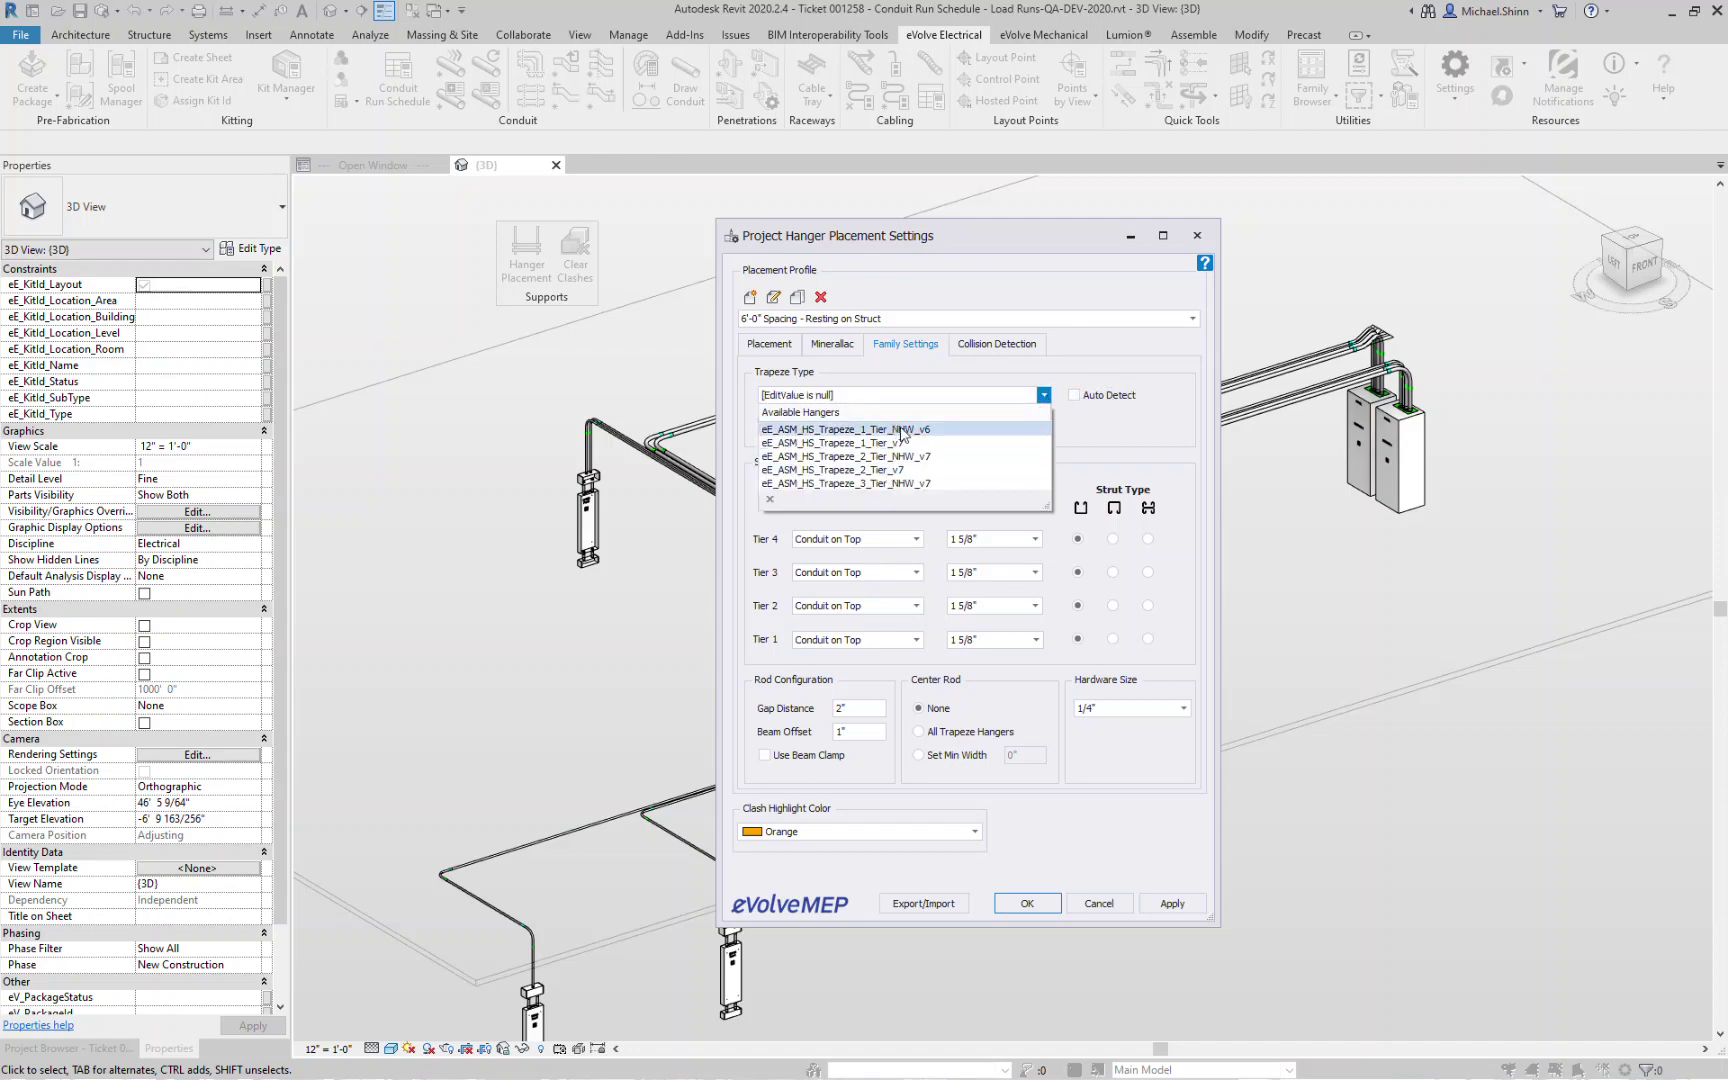
{"action": "left_click", "coordinate": [1093, 412]}
{"action": "left_click", "coordinate": [1087, 396]}
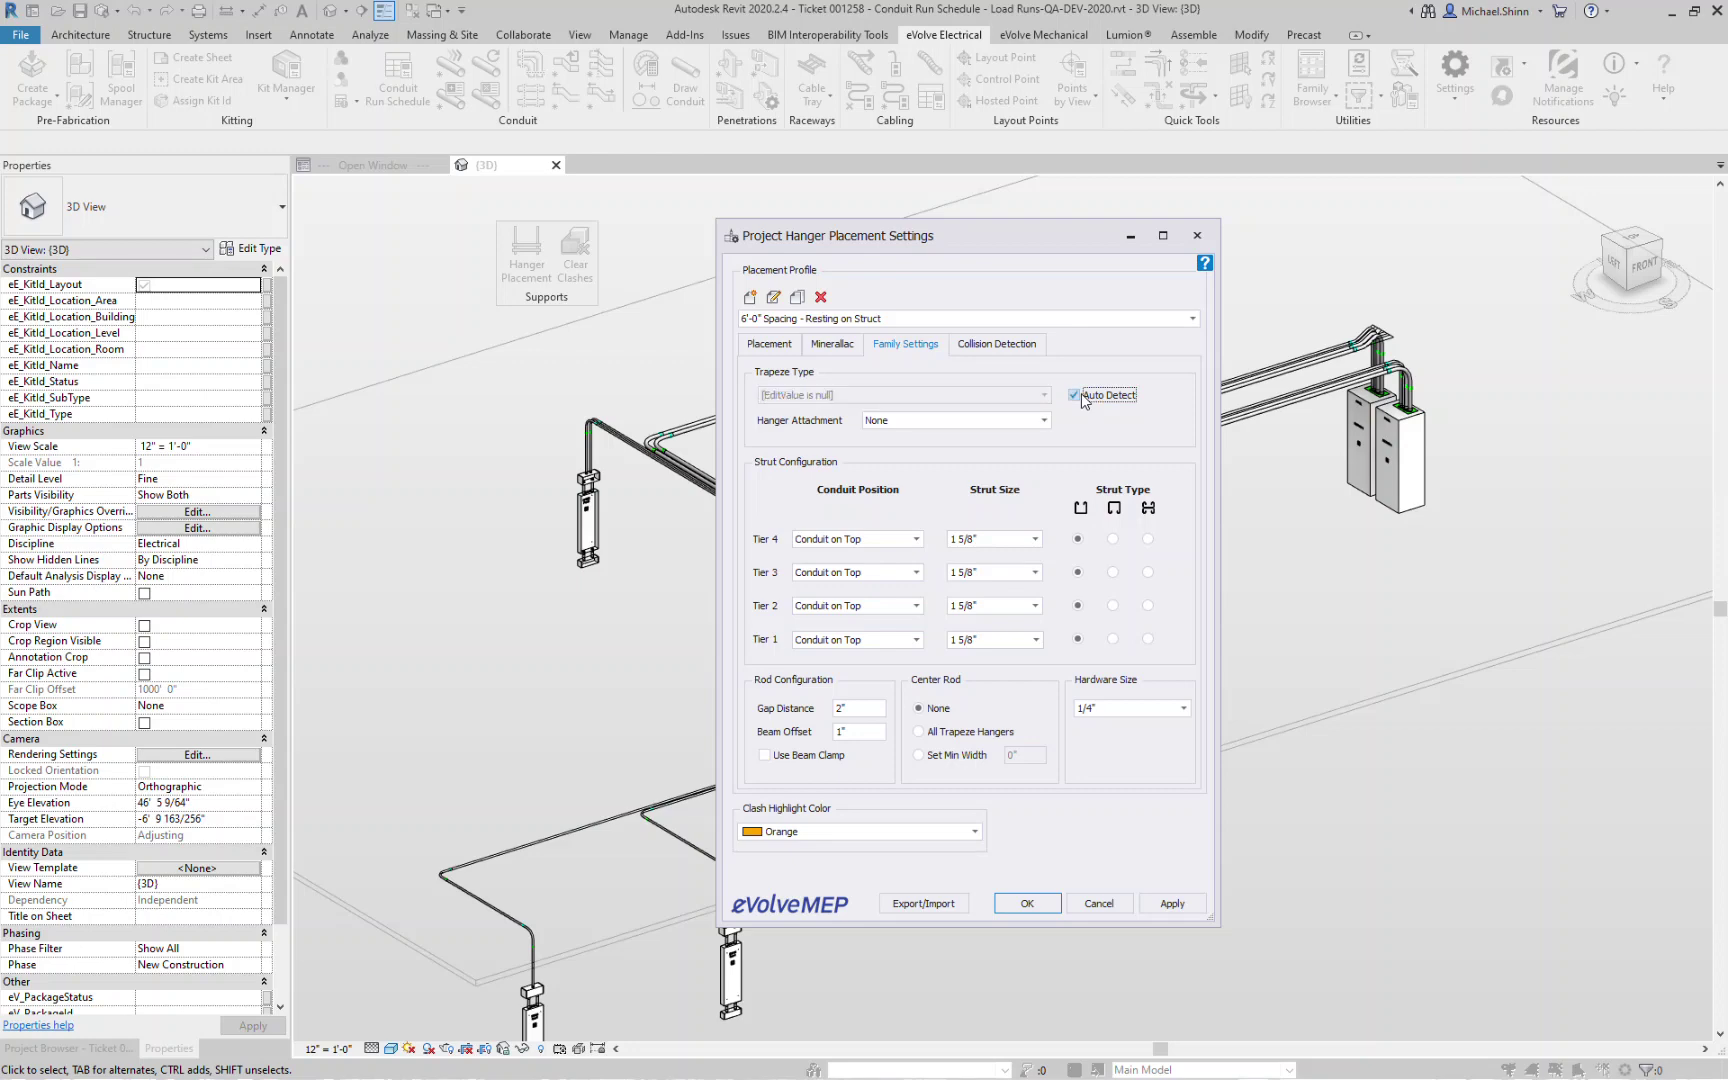
{"action": "left_click_drag", "start_coordinate": [1071, 240], "coordinate": [988, 222]}
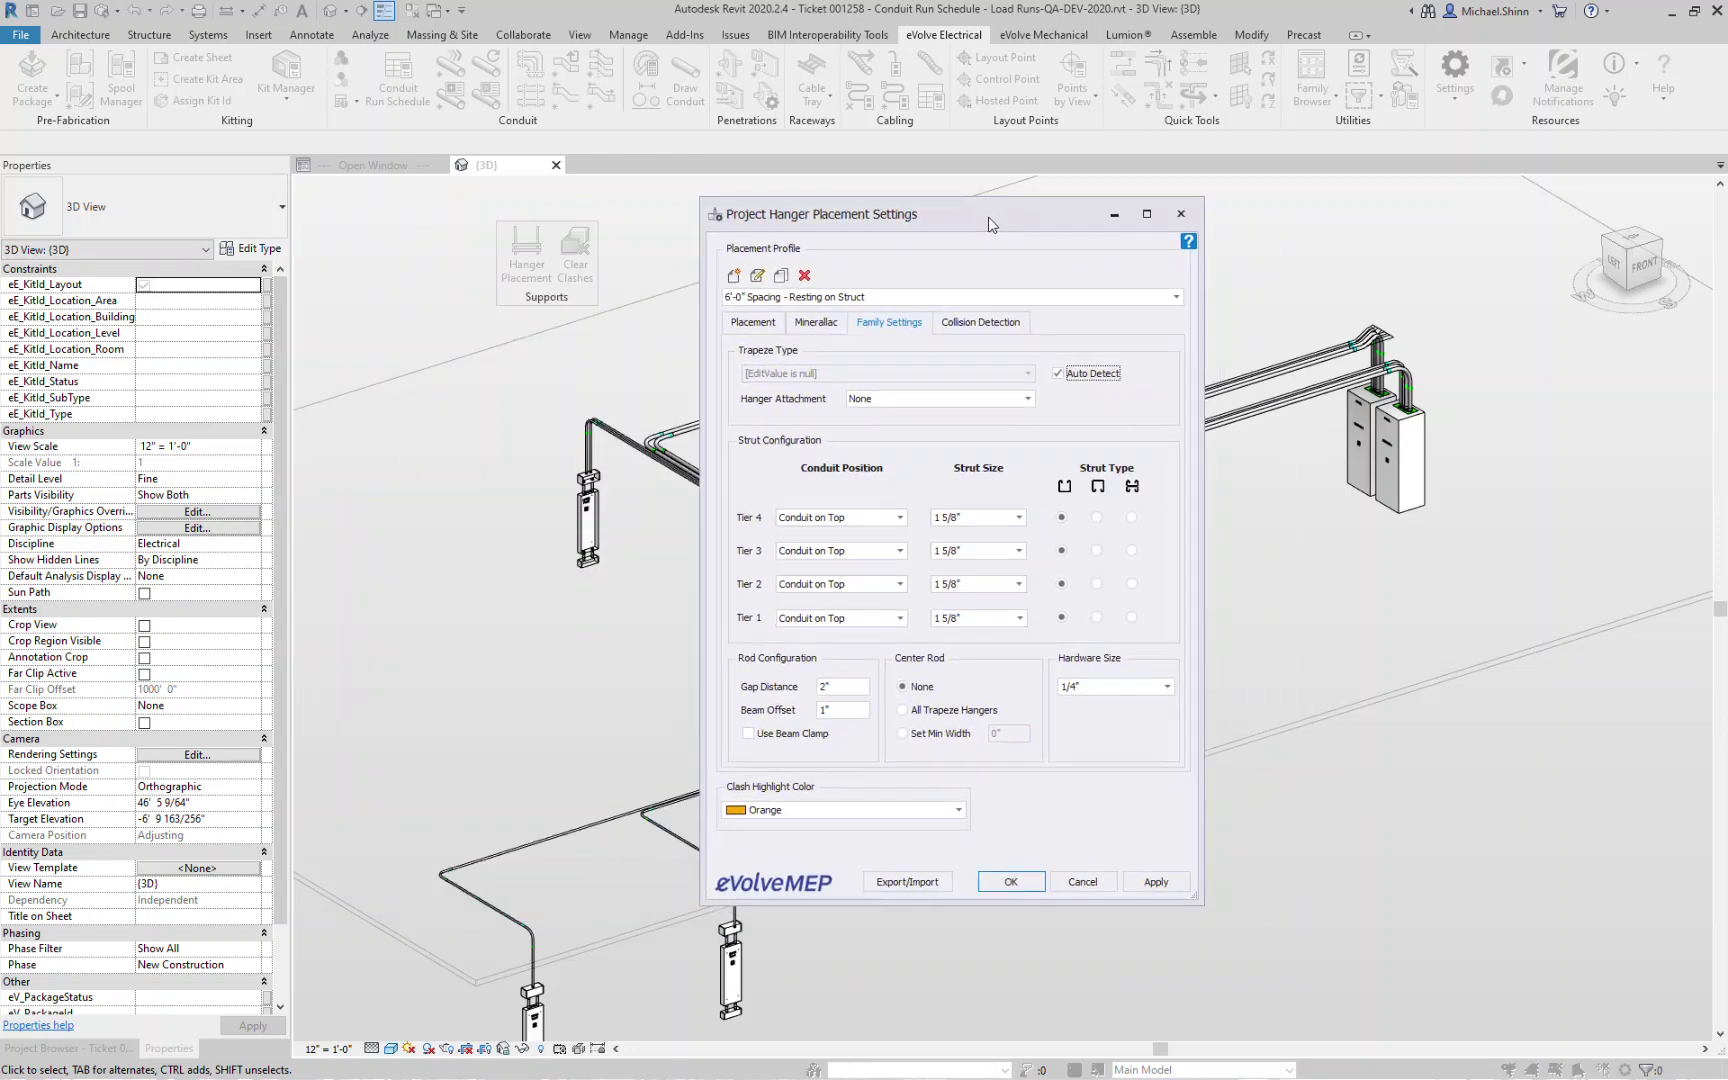
{"action": "left_click", "coordinate": [958, 399]}
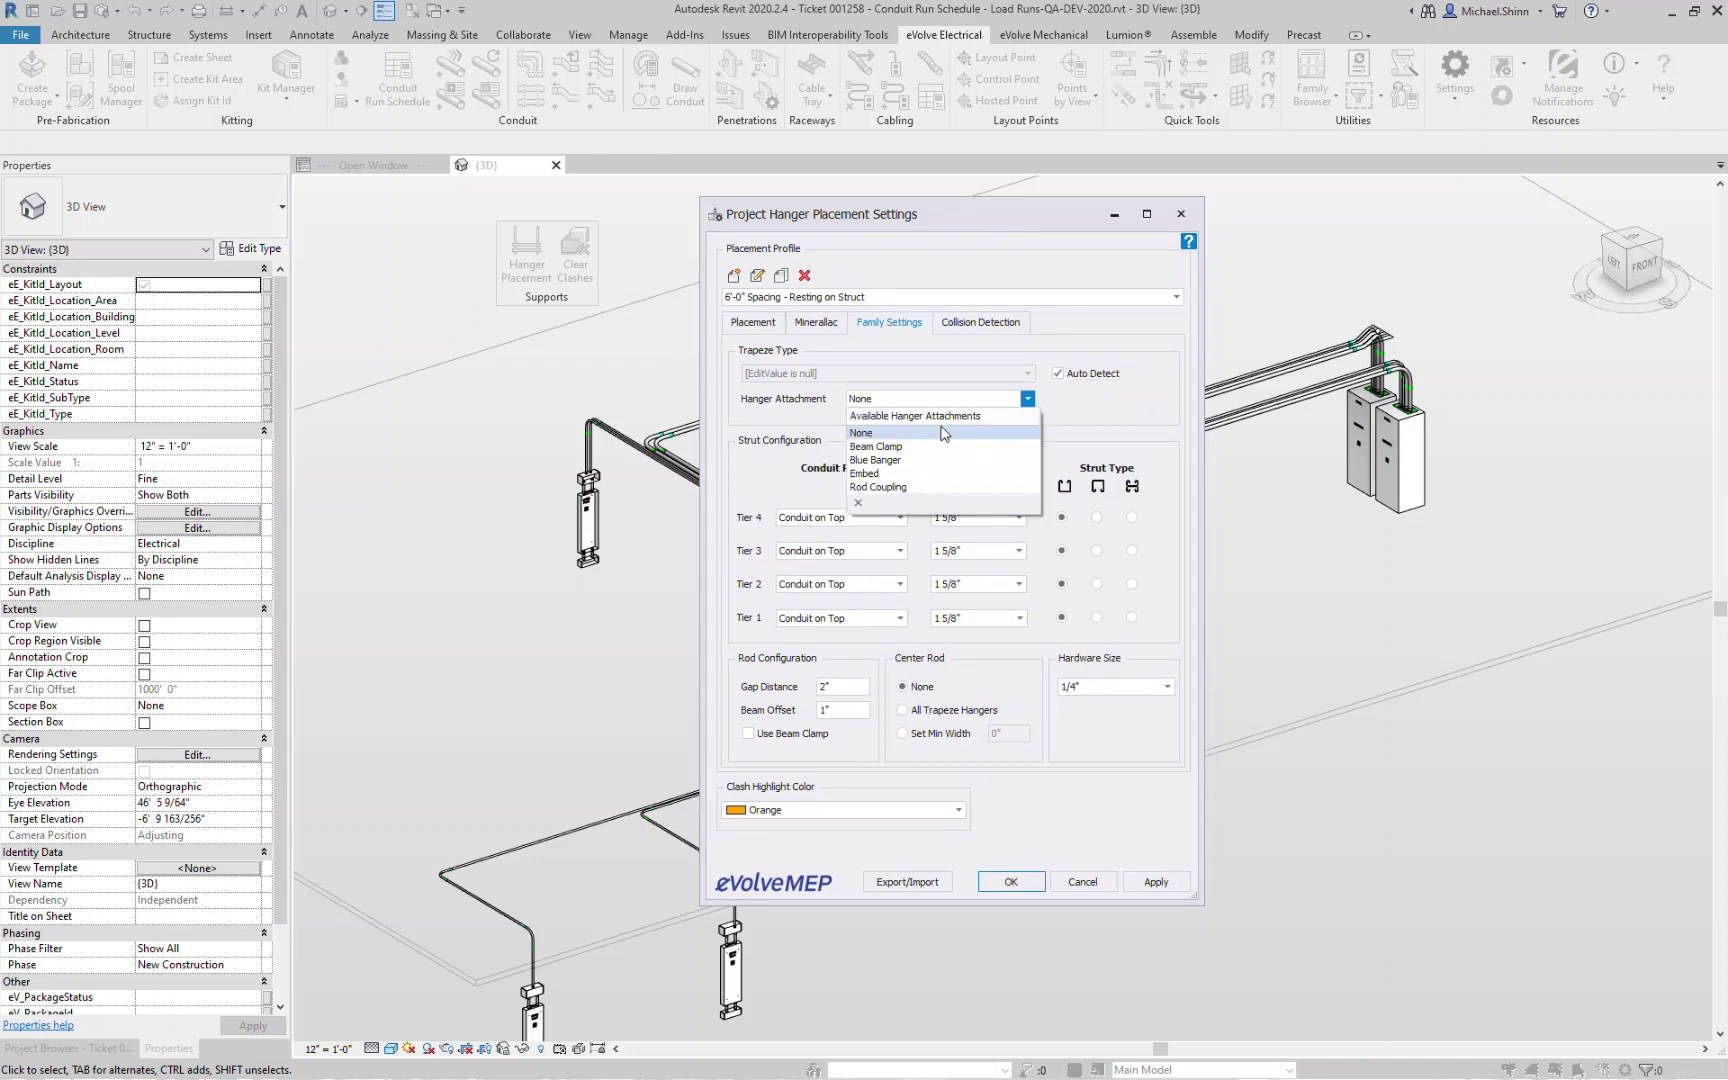
{"action": "left_click", "coordinate": [908, 460]}
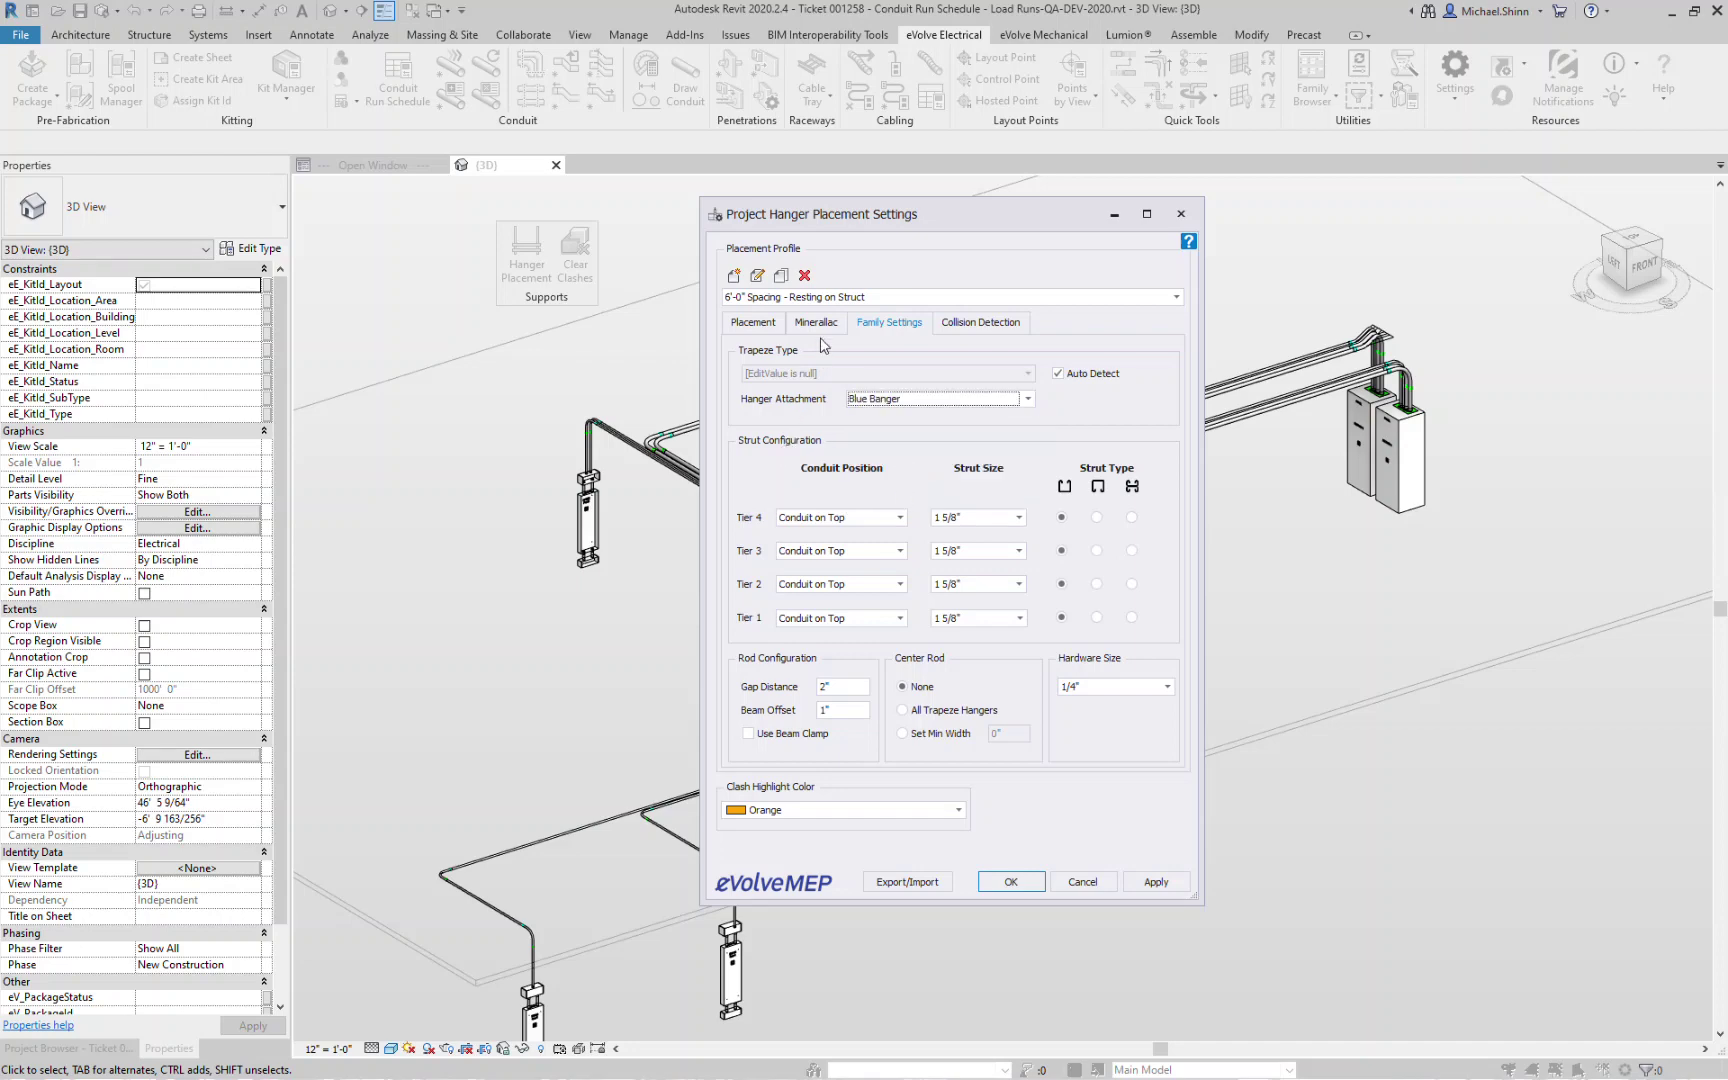
Rename the profile to 6'-0" Spacing - Resting on Strut.
{"action": "left_click", "coordinate": [866, 298]}
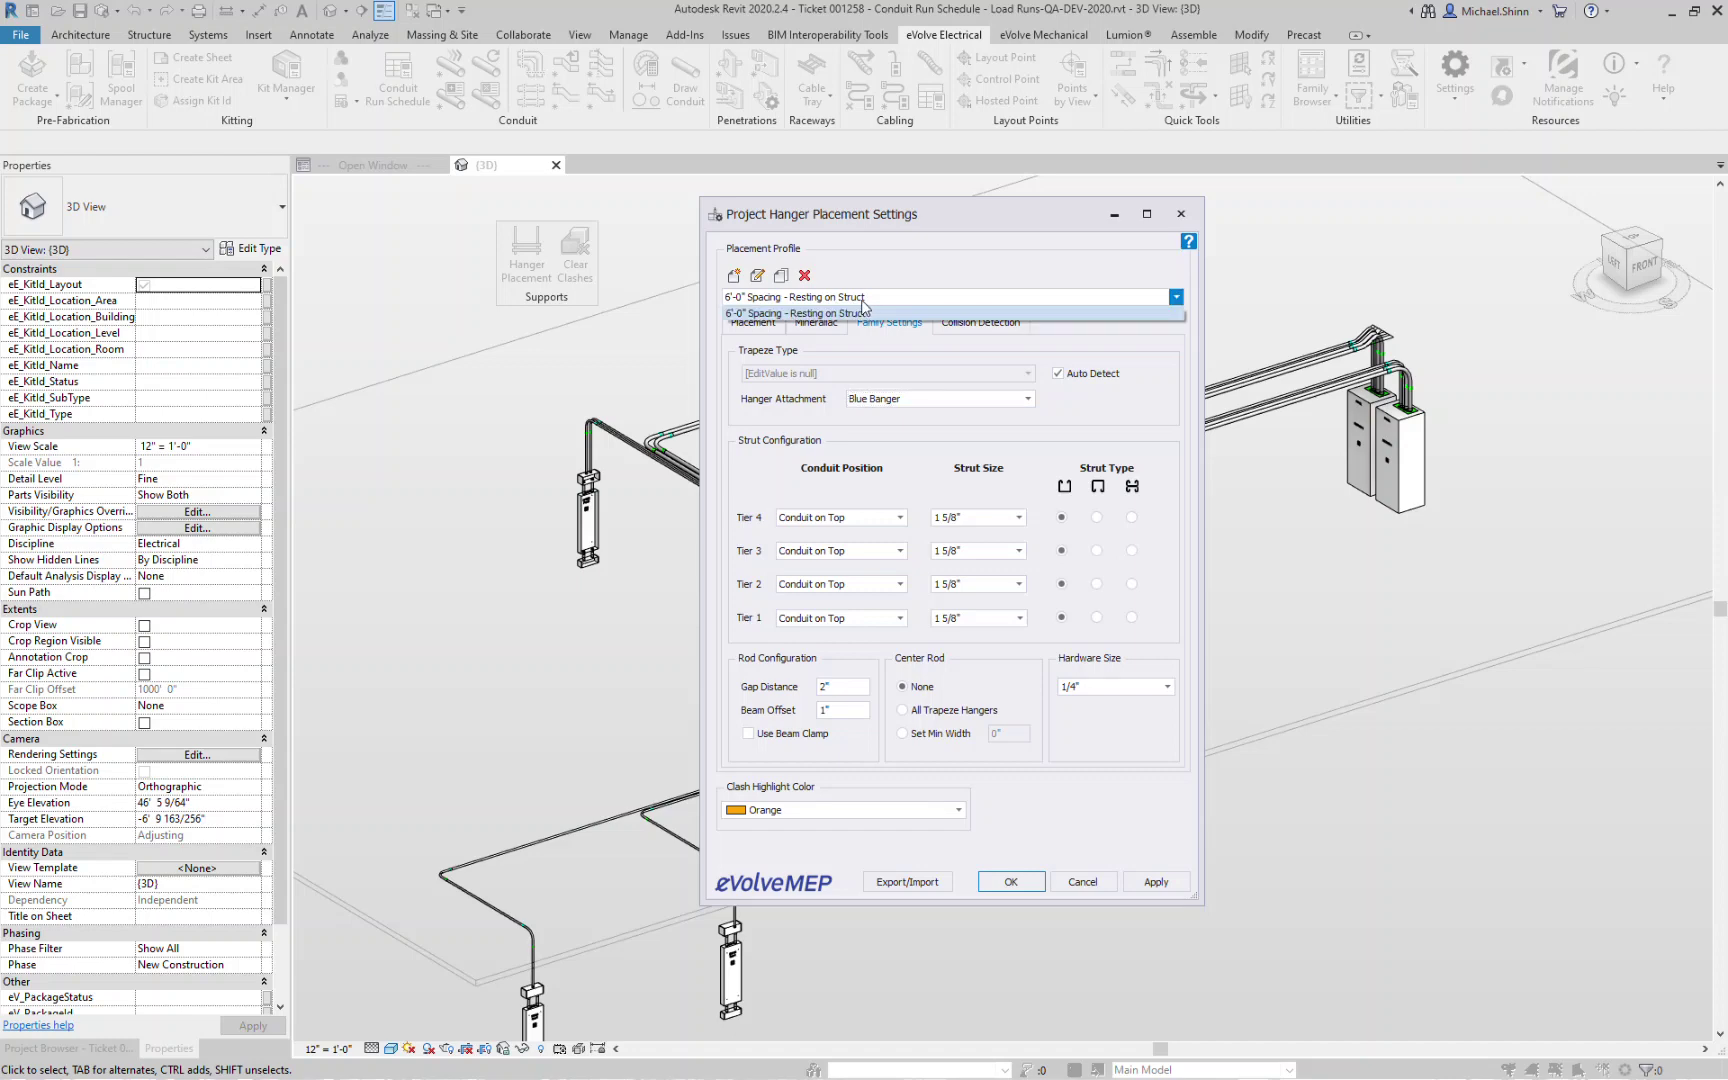
{"action": "left_click", "coordinate": [866, 312]}
{"action": "left_click", "coordinate": [757, 275]}
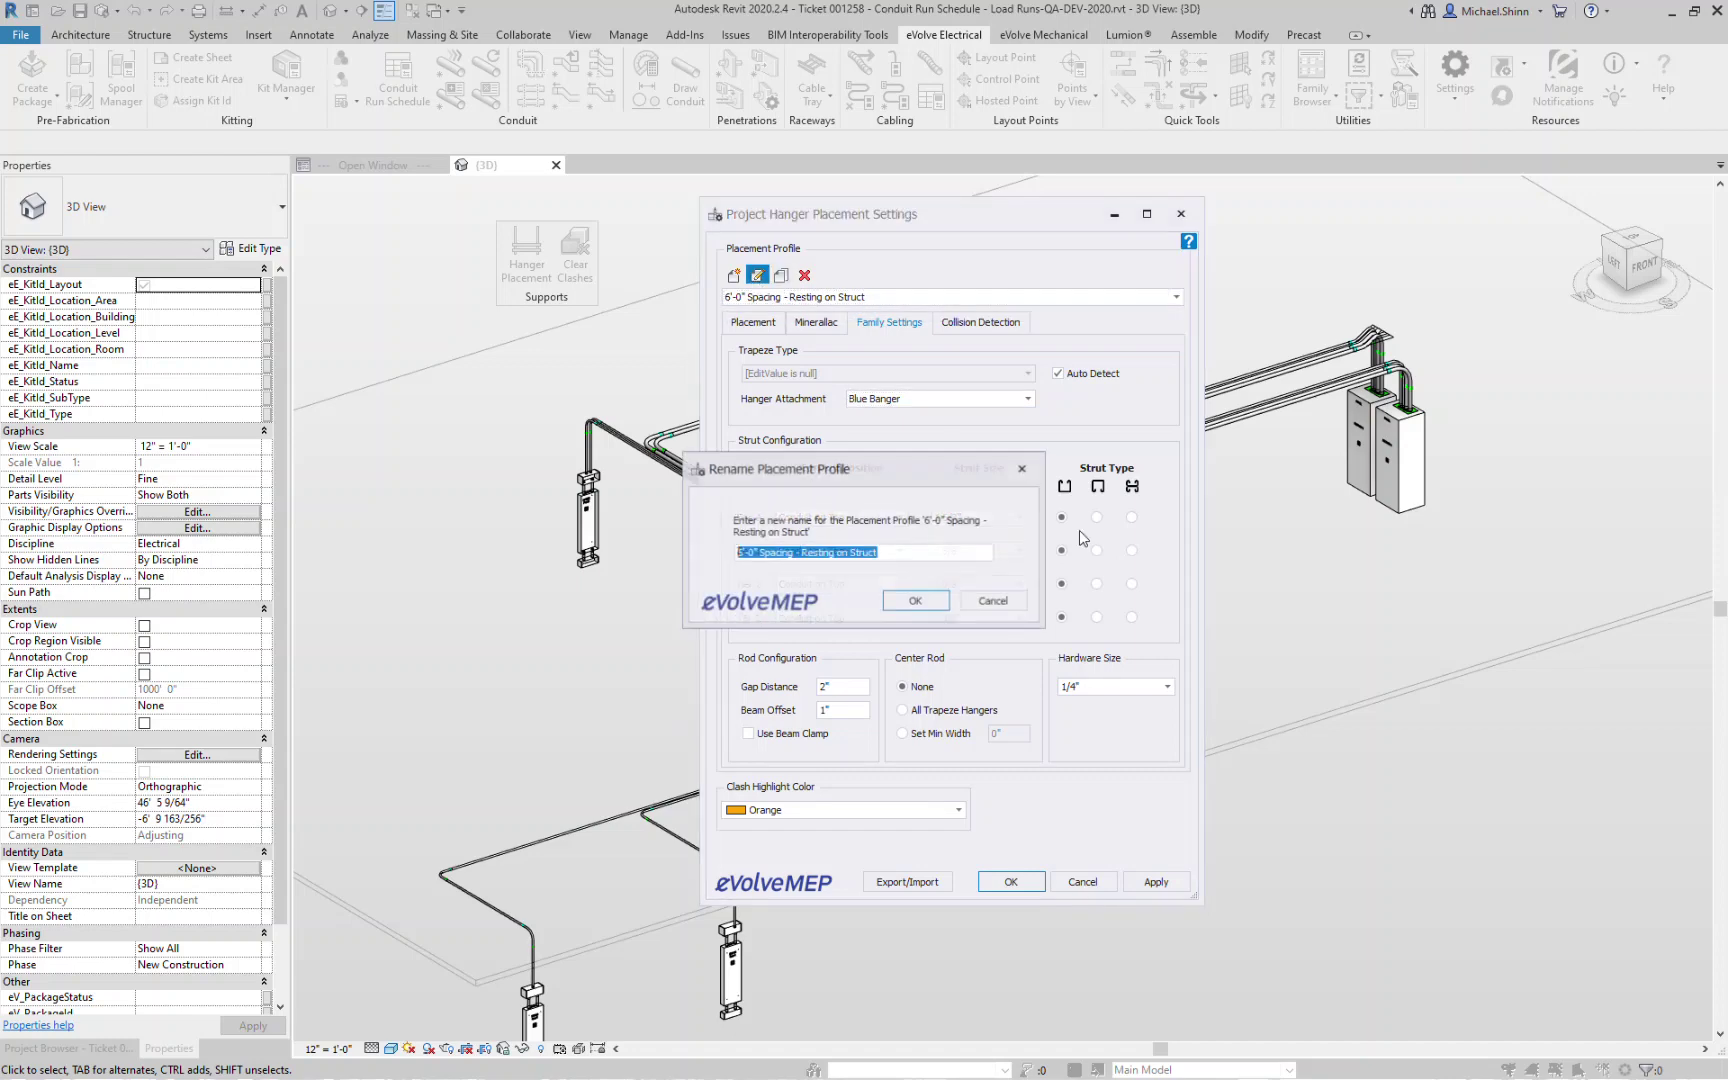
{"action": "left_click", "coordinate": [877, 553]}
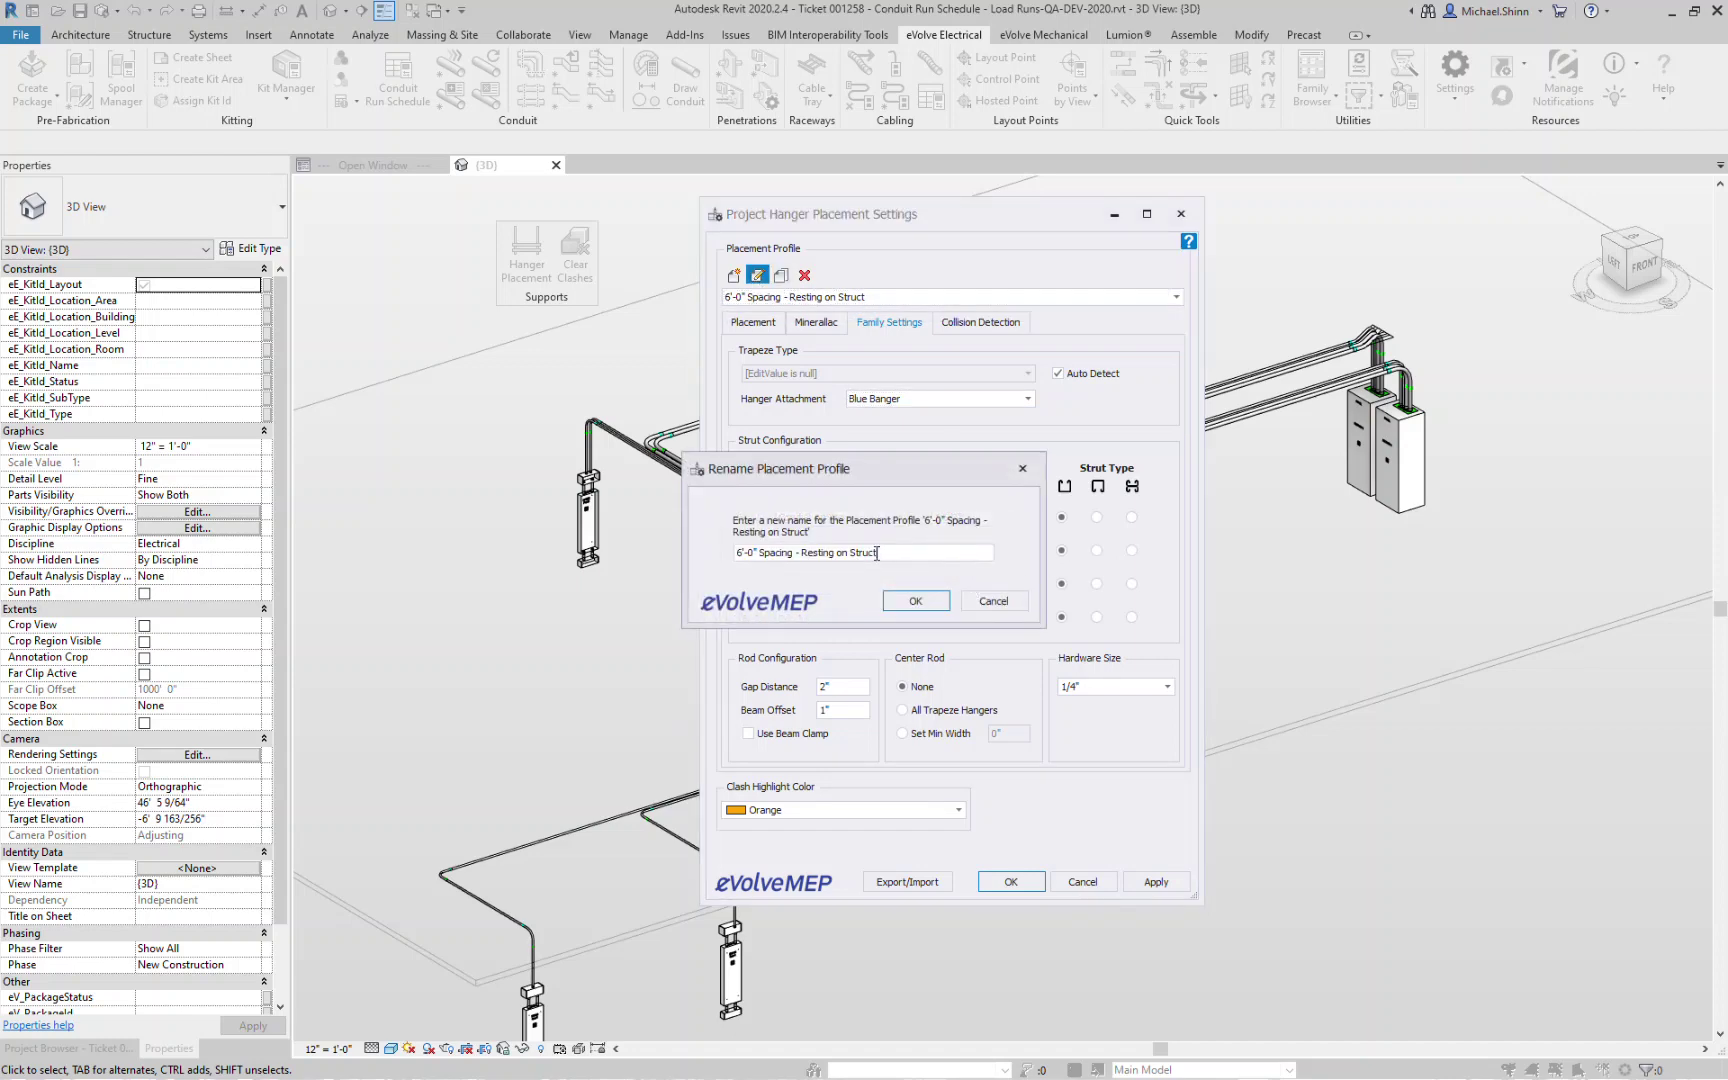
{"action": "key", "text": "BackSpace"}
{"action": "key", "text": "BackSpace"}
{"action": "type", "text": "t"}
{"action": "left_click", "coordinate": [923, 600]}
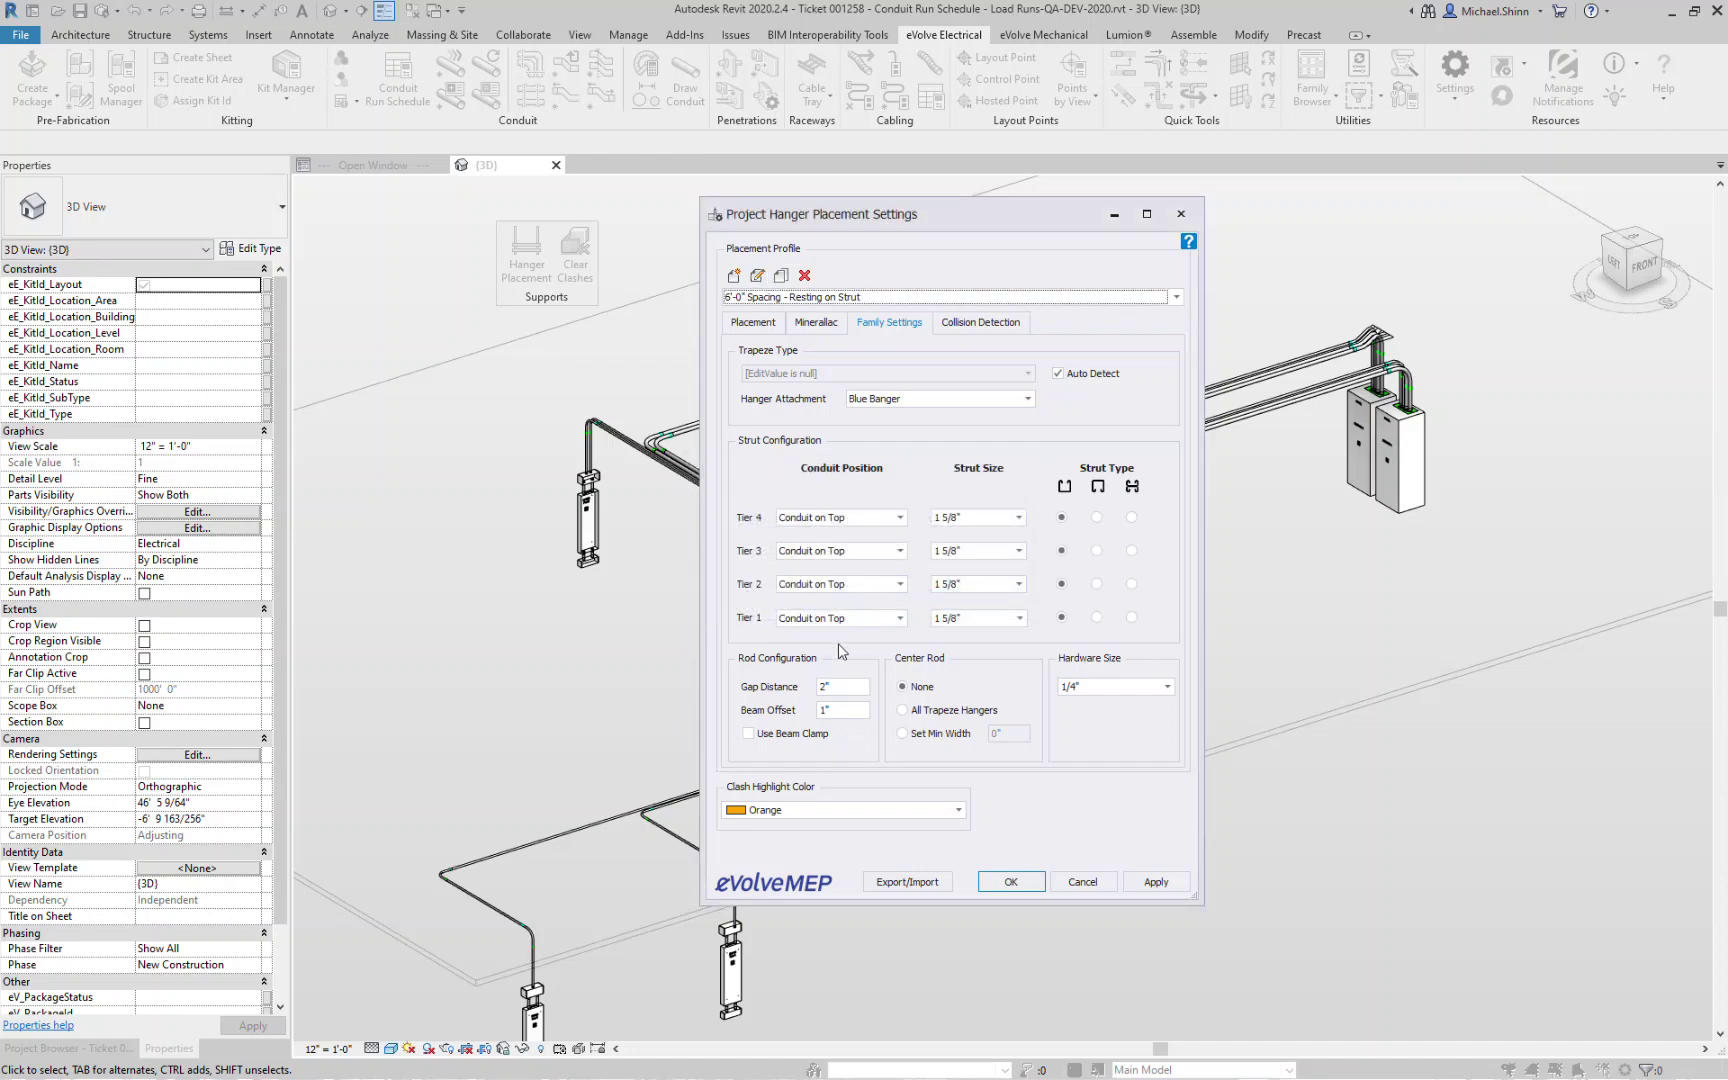
Keep Tier 1 at Conduit on Top with 1 5/8" strut size.
{"action": "left_click", "coordinate": [855, 618]}
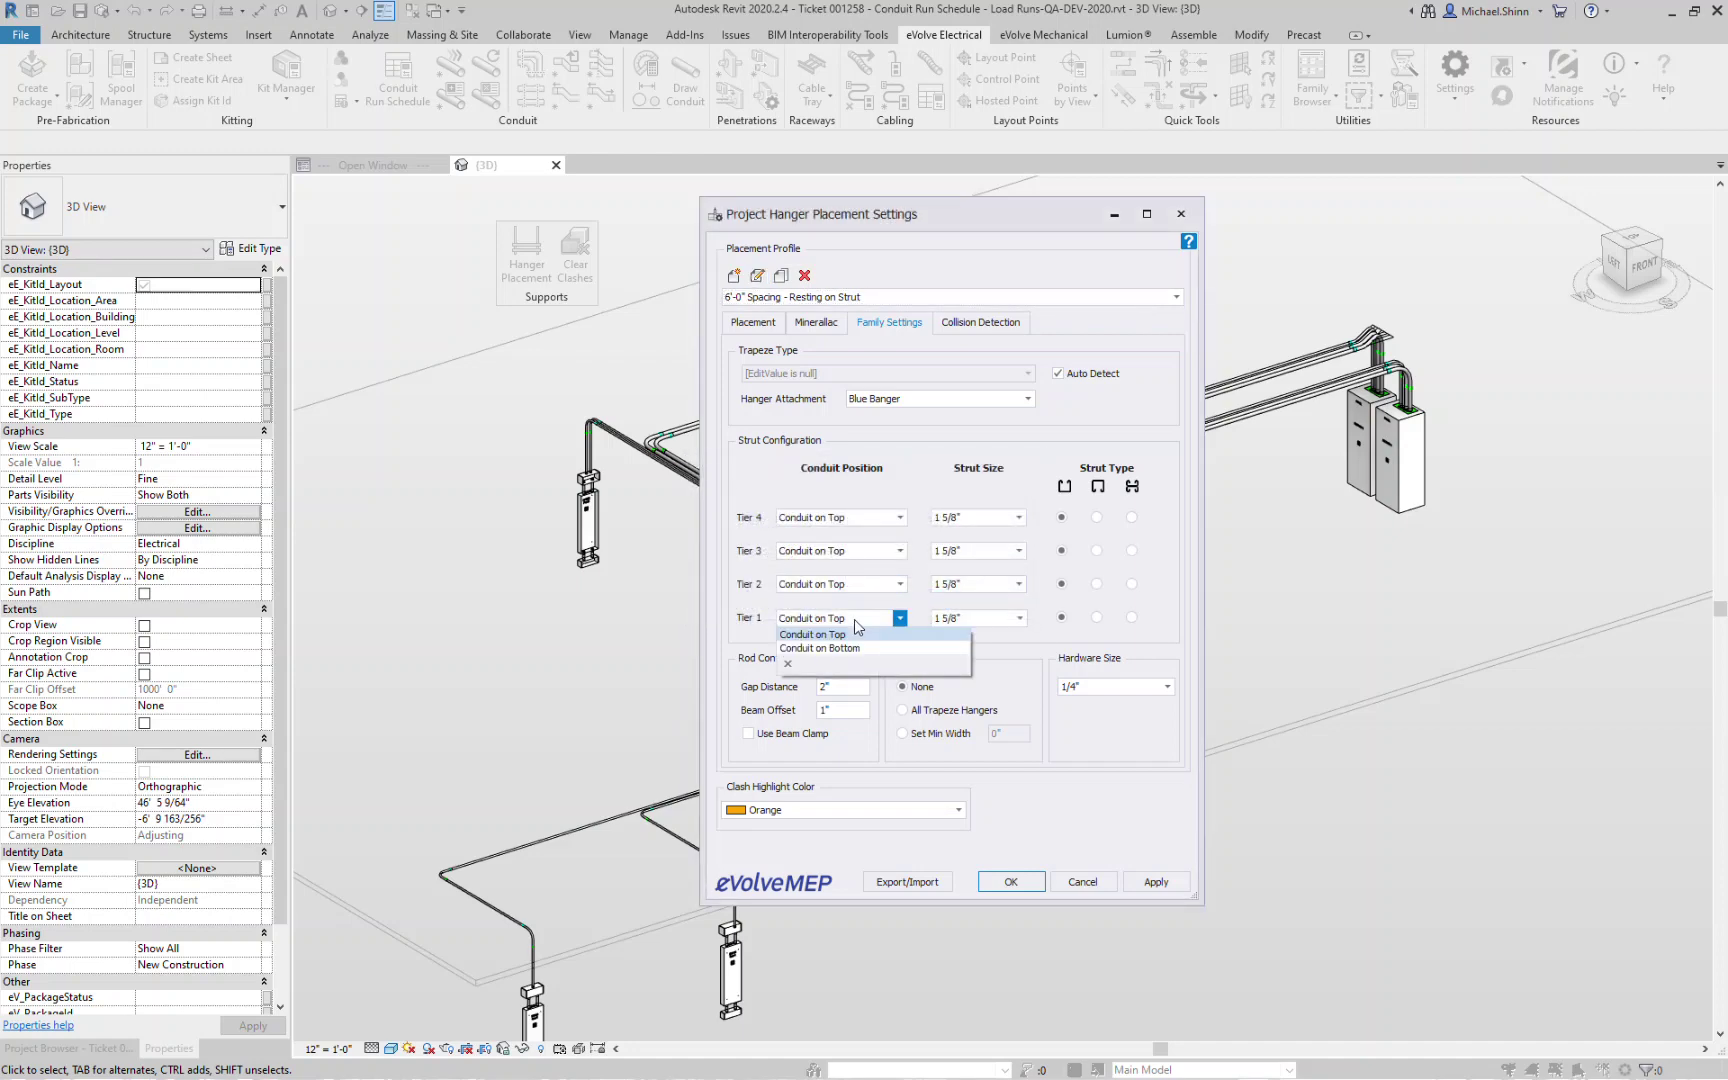
{"action": "left_click", "coordinate": [990, 650]}
{"action": "left_click", "coordinate": [1006, 622]}
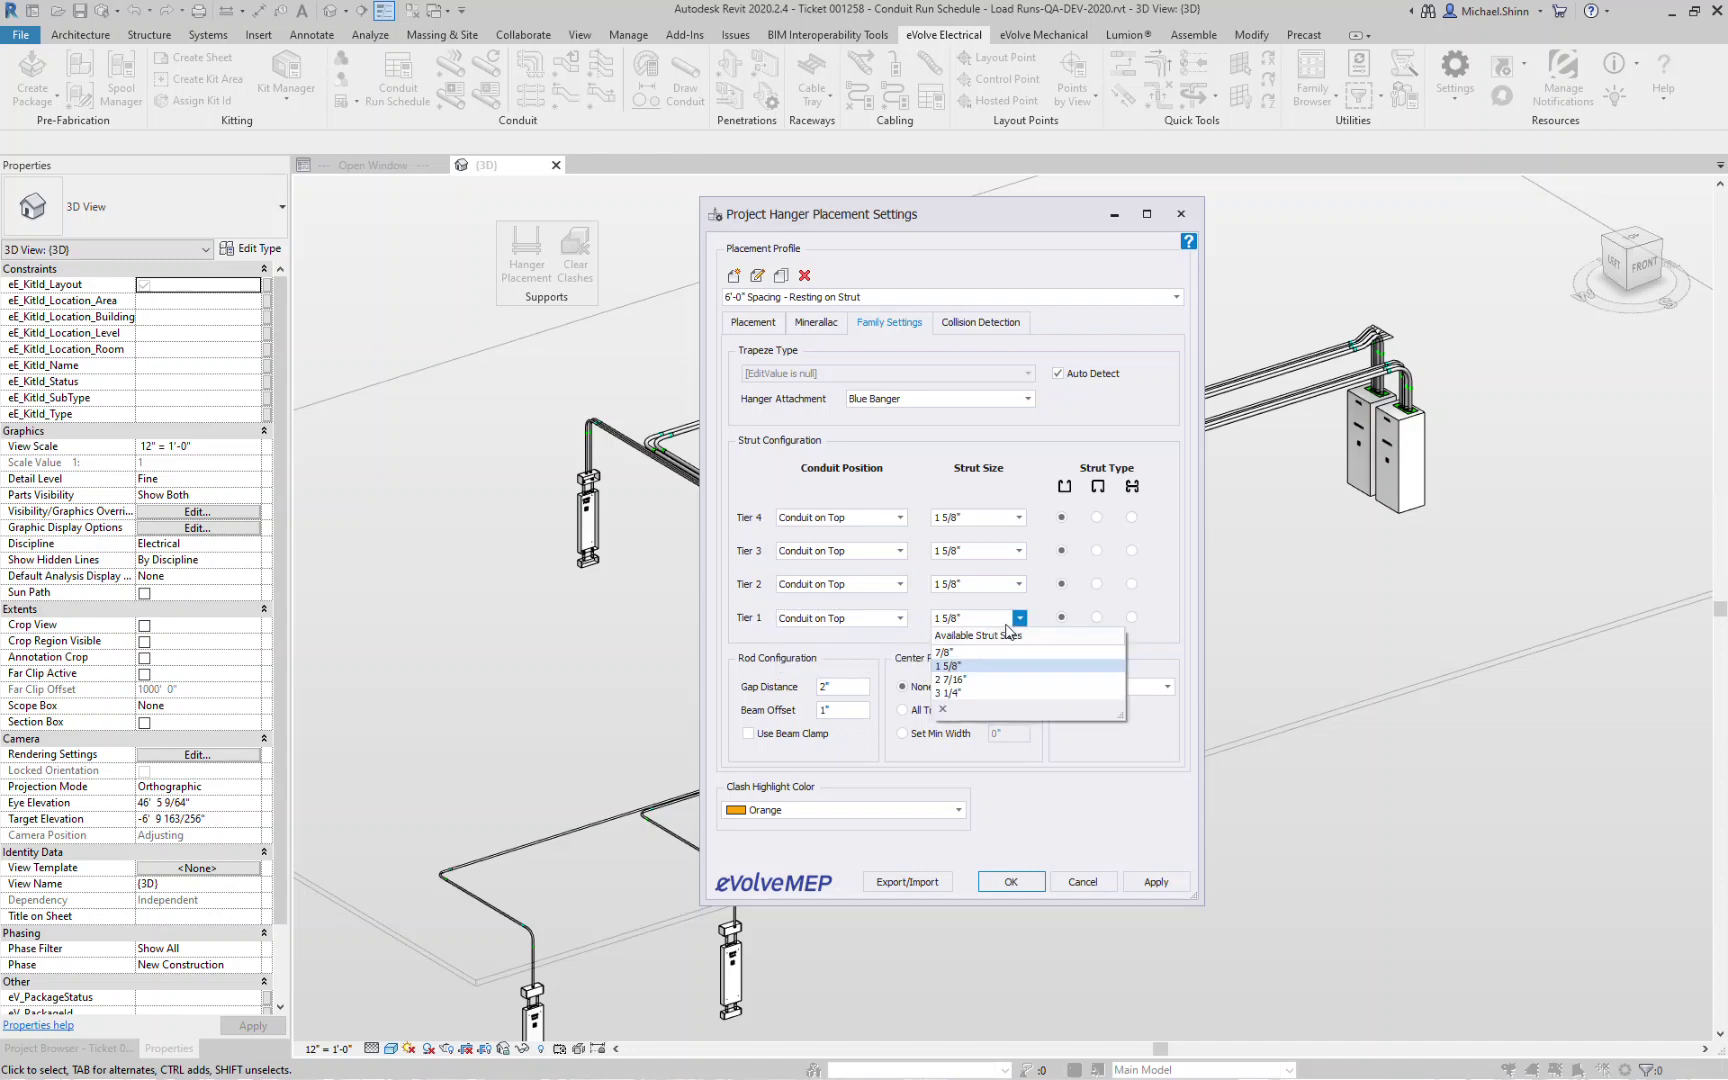
{"action": "left_click", "coordinate": [1187, 612]}
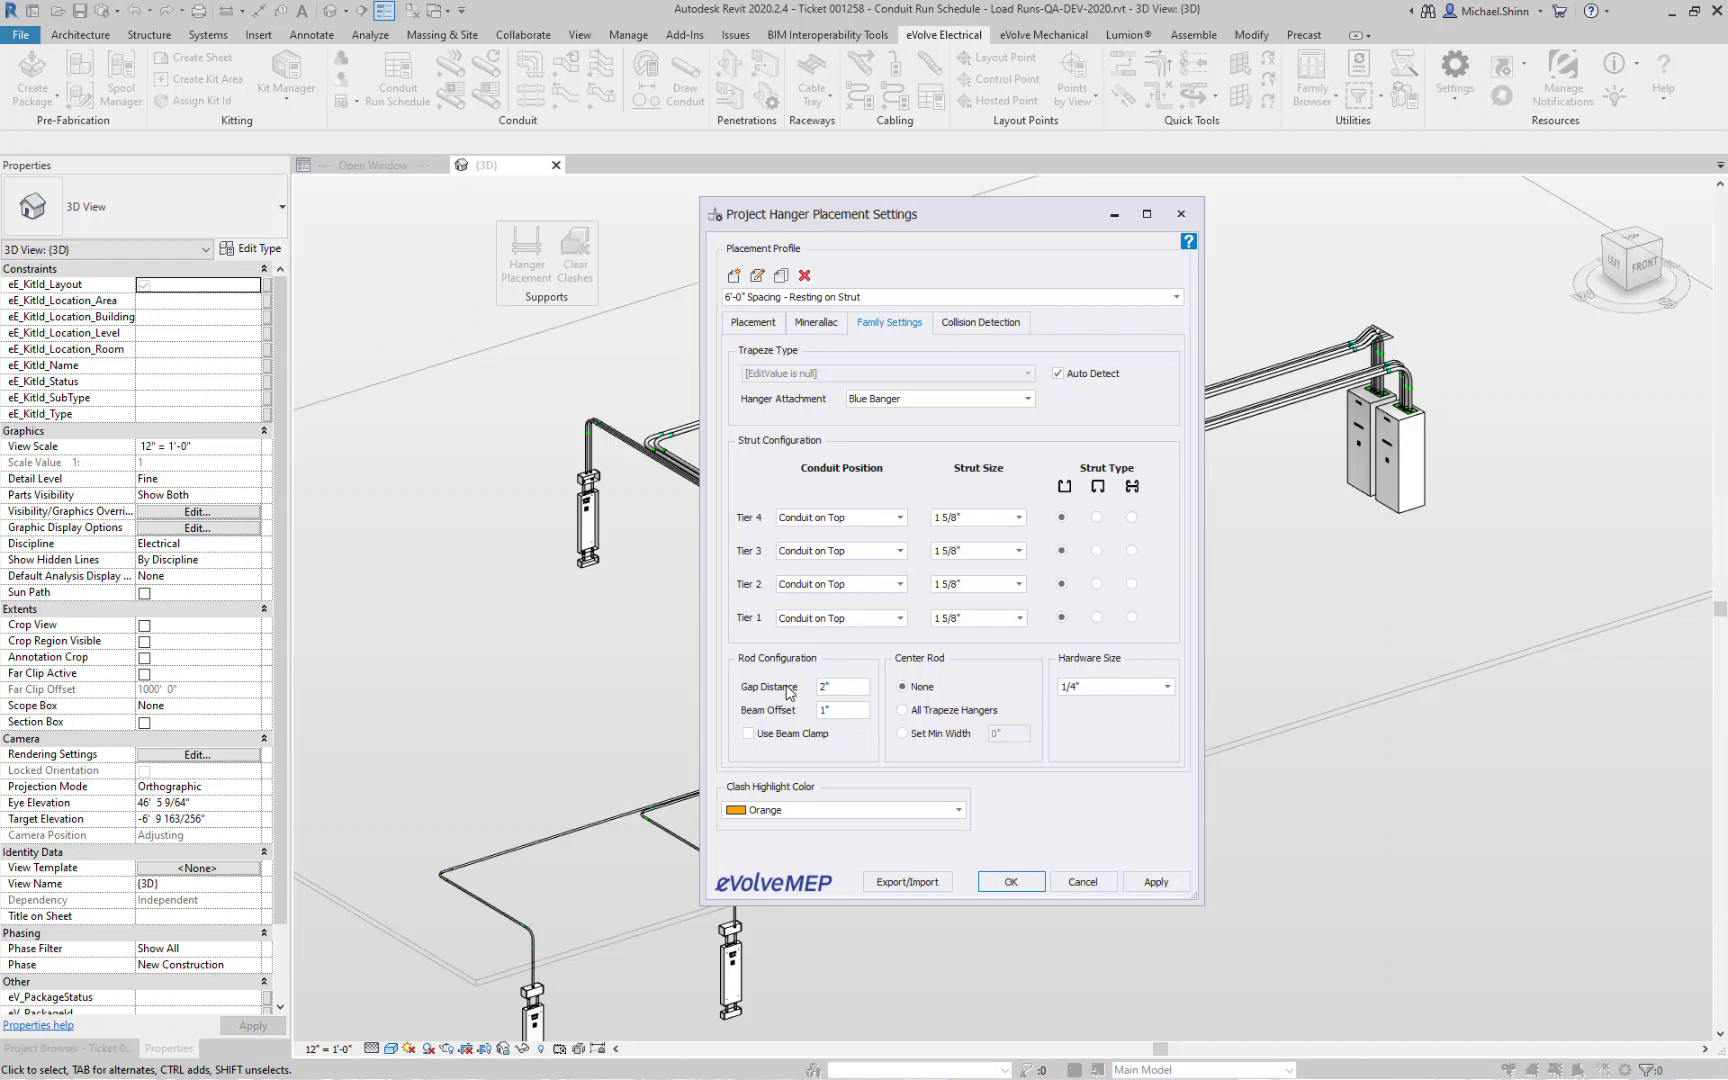
Set the Beam Offset to 1/4".
{"action": "mouse_move", "coordinate": [790, 690]}
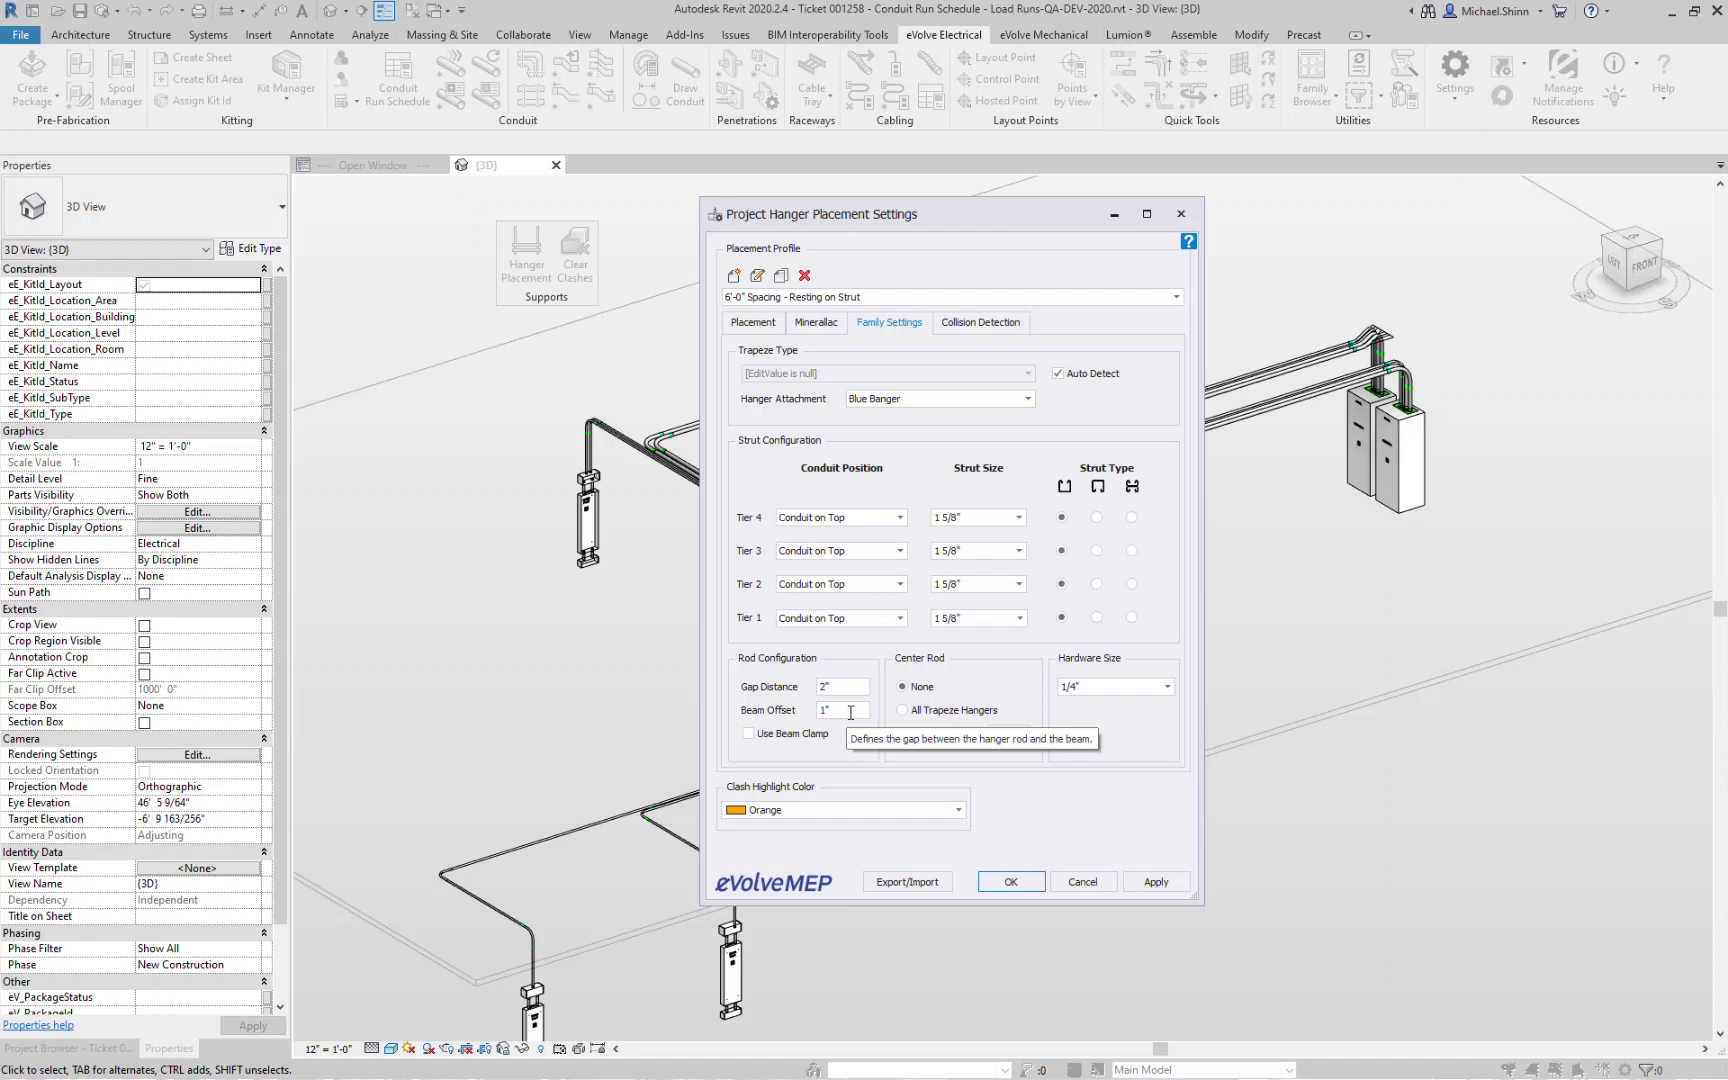
{"action": "double_click", "coordinate": [824, 710]}
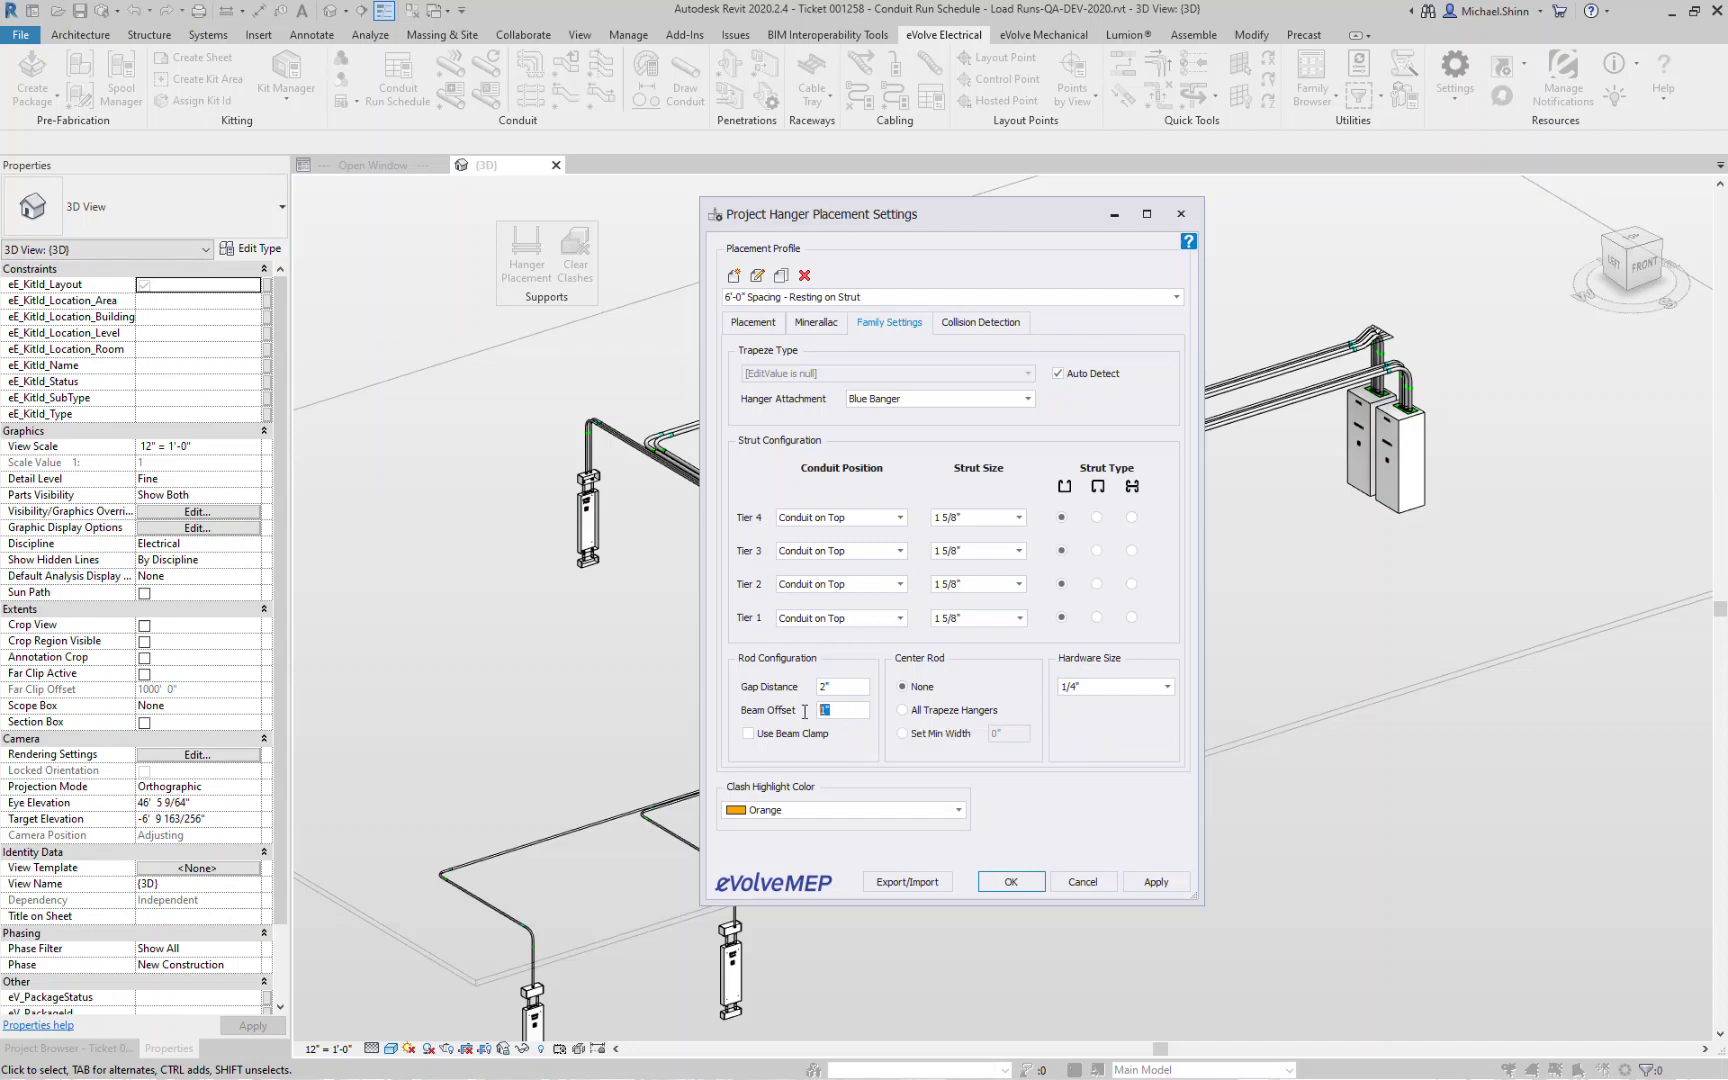
{"action": "type", "text": "0"}
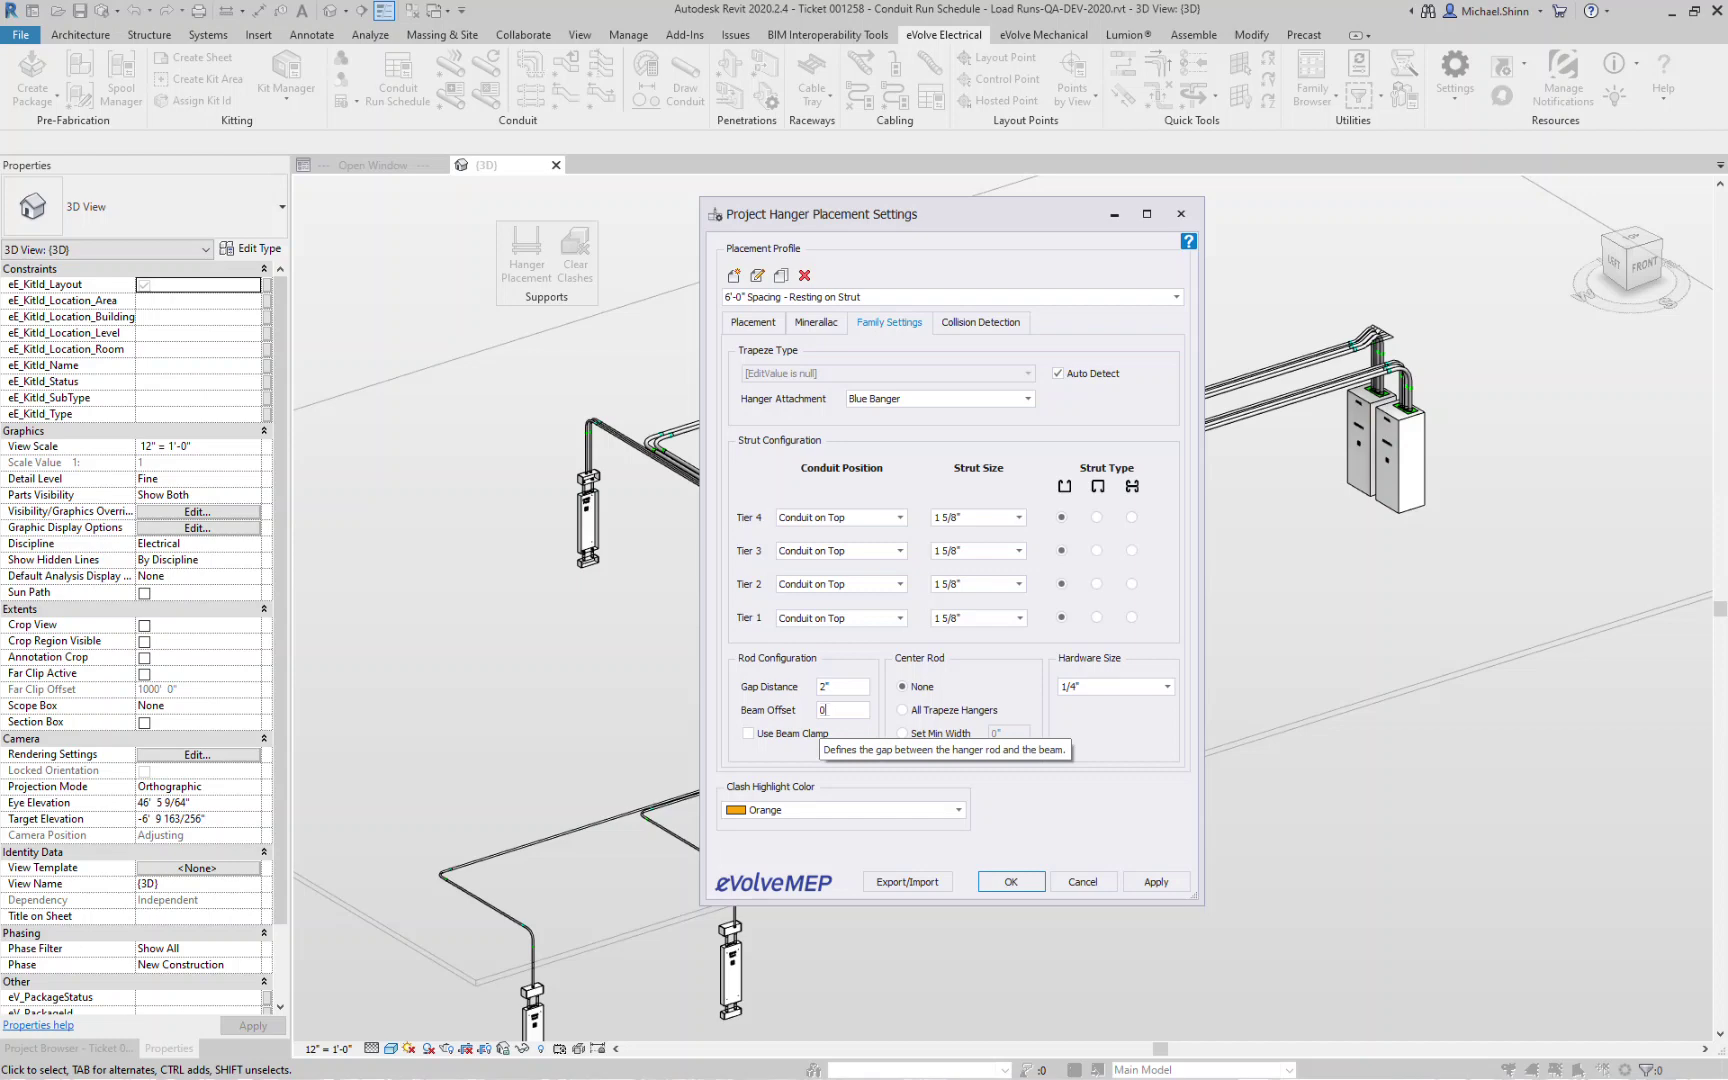
{"action": "type", "text": "1/4\""}
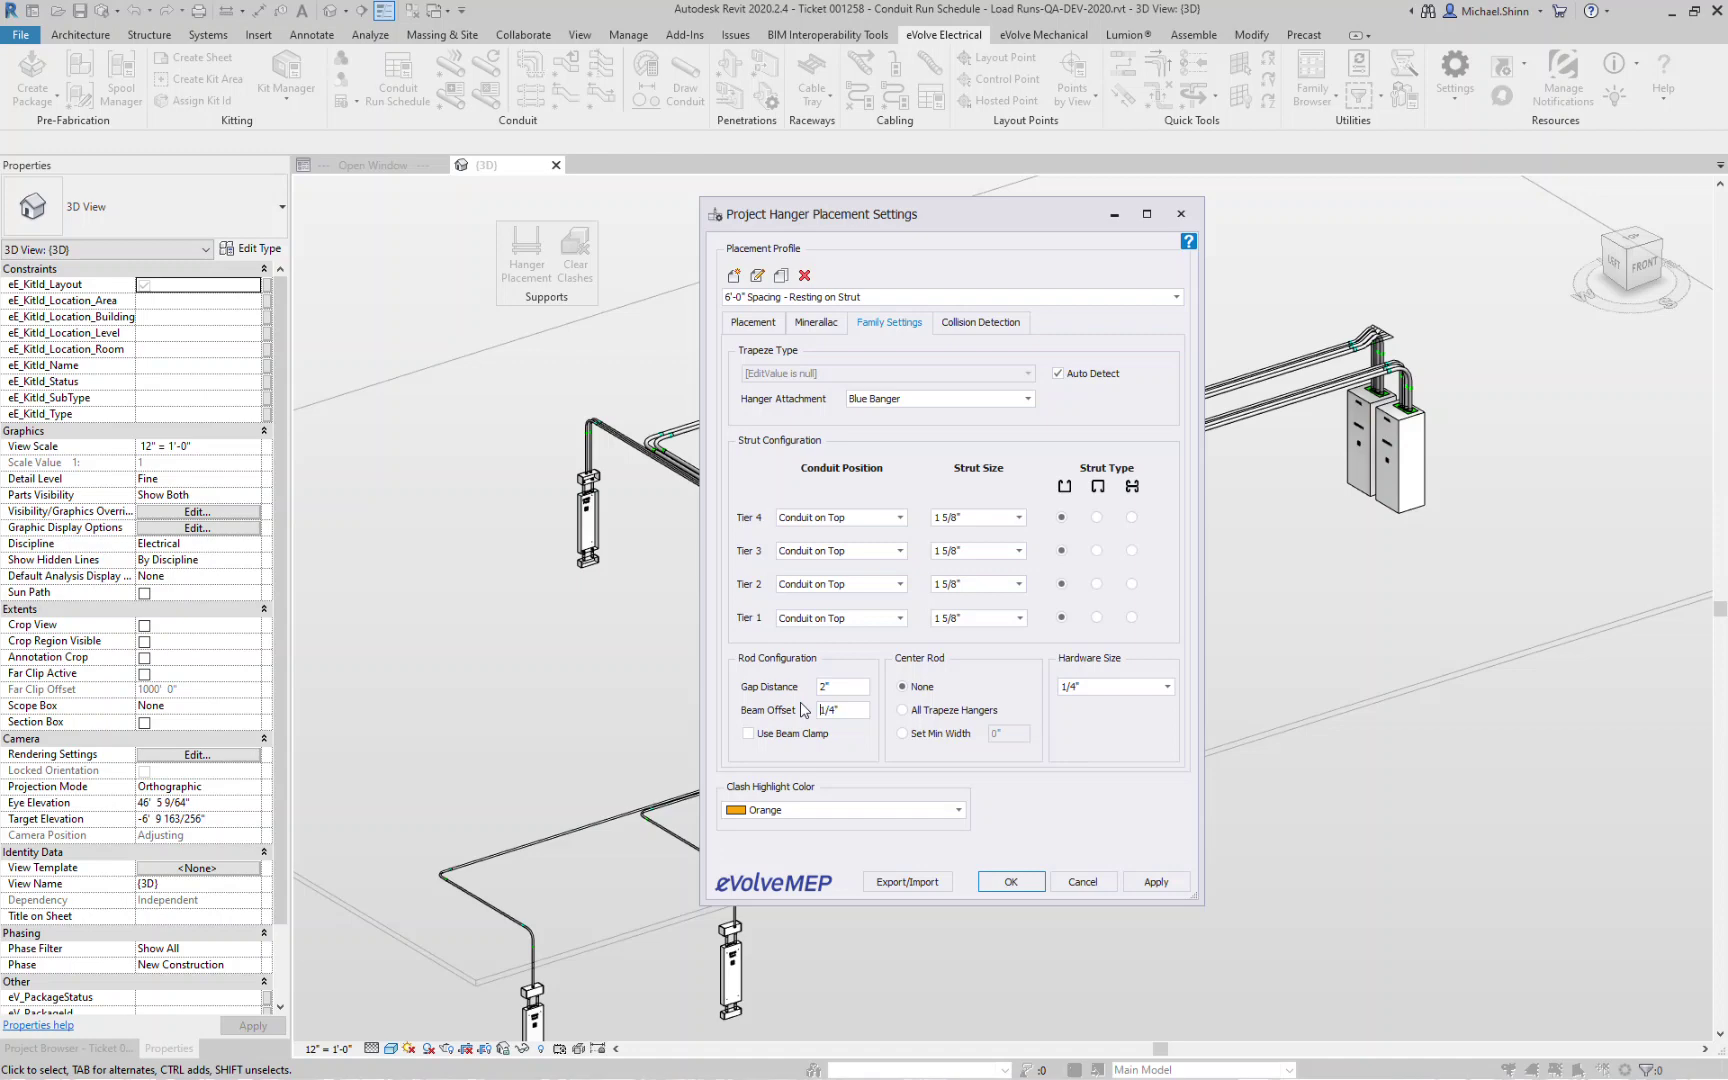
{"action": "left_click", "coordinate": [804, 735]}
{"action": "left_click", "coordinate": [830, 733]}
{"action": "left_click", "coordinate": [866, 709]}
{"action": "type", "text": "1\""}
{"action": "double_click", "coordinate": [846, 710]}
{"action": "type", "text": "1/4\""}
Turn on beam clamps, leave Center Rod at None, and choose 3/8" hardware.
{"action": "left_click", "coordinate": [771, 737]}
{"action": "left_click", "coordinate": [943, 712]}
{"action": "left_click", "coordinate": [942, 735]}
{"action": "left_click", "coordinate": [927, 687]}
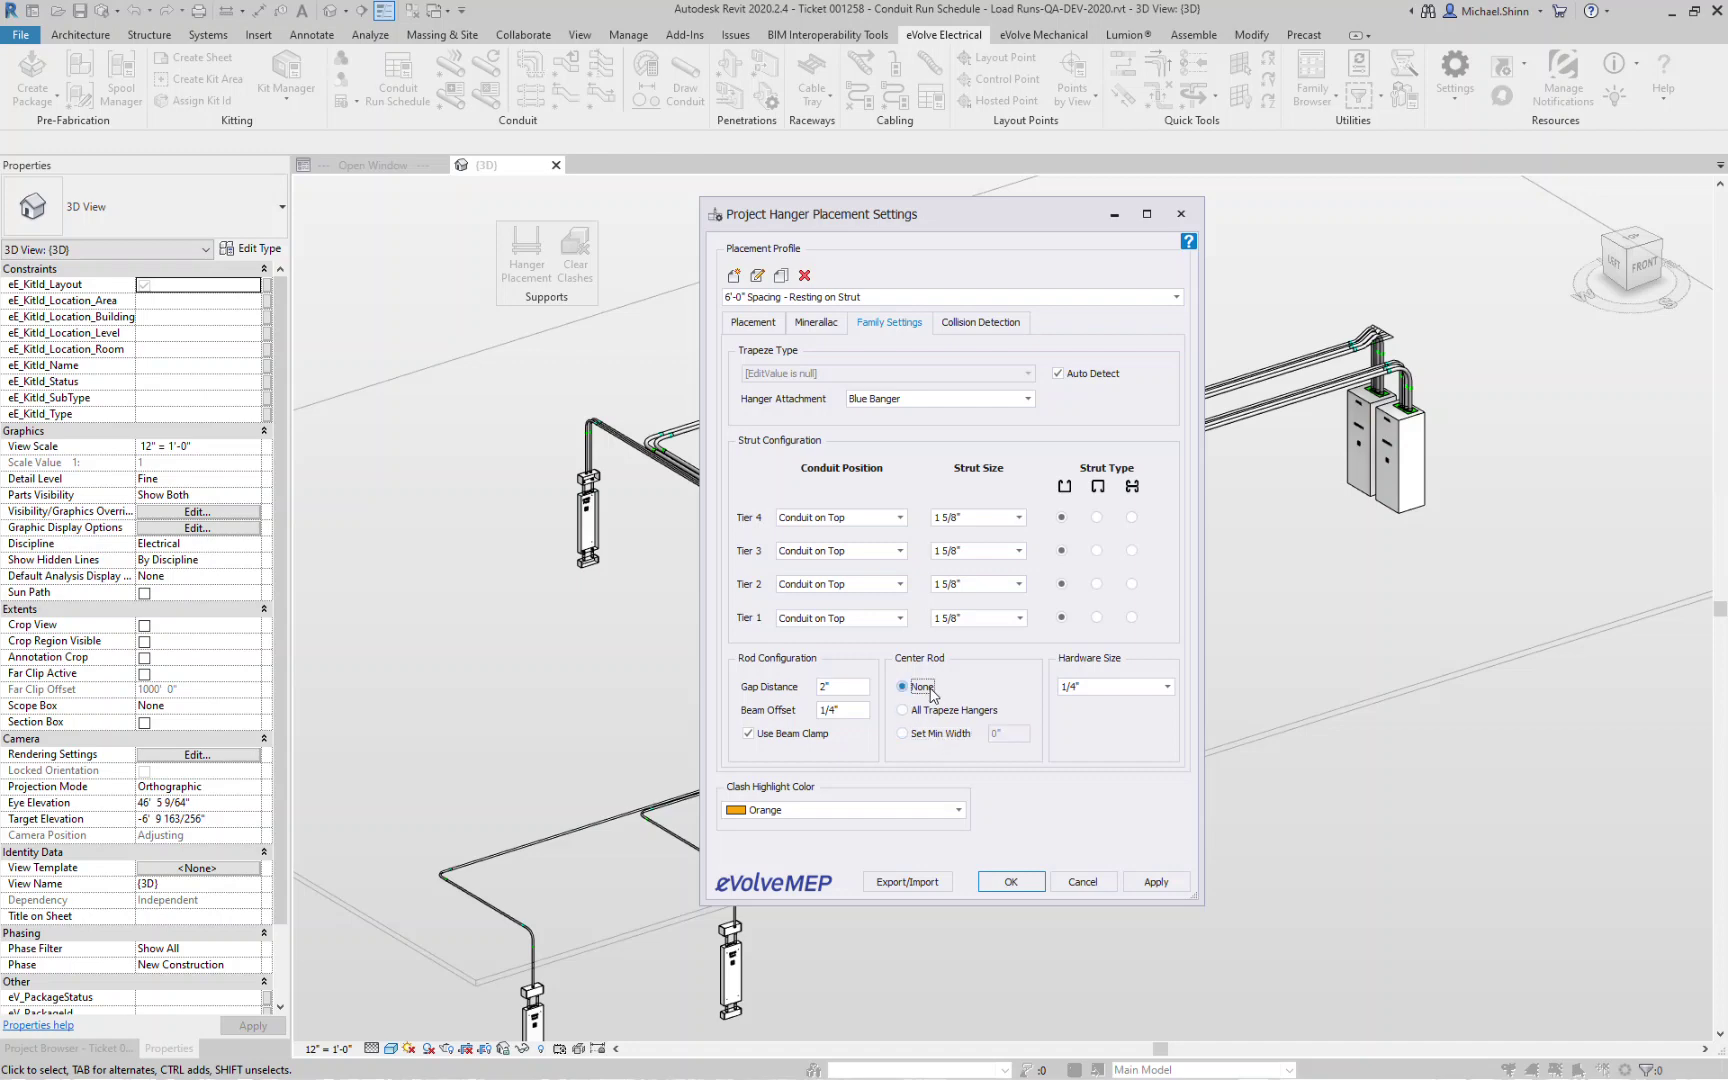
{"action": "left_click", "coordinate": [1139, 688]}
{"action": "left_click", "coordinate": [1106, 740]}
{"action": "left_click", "coordinate": [975, 323]}
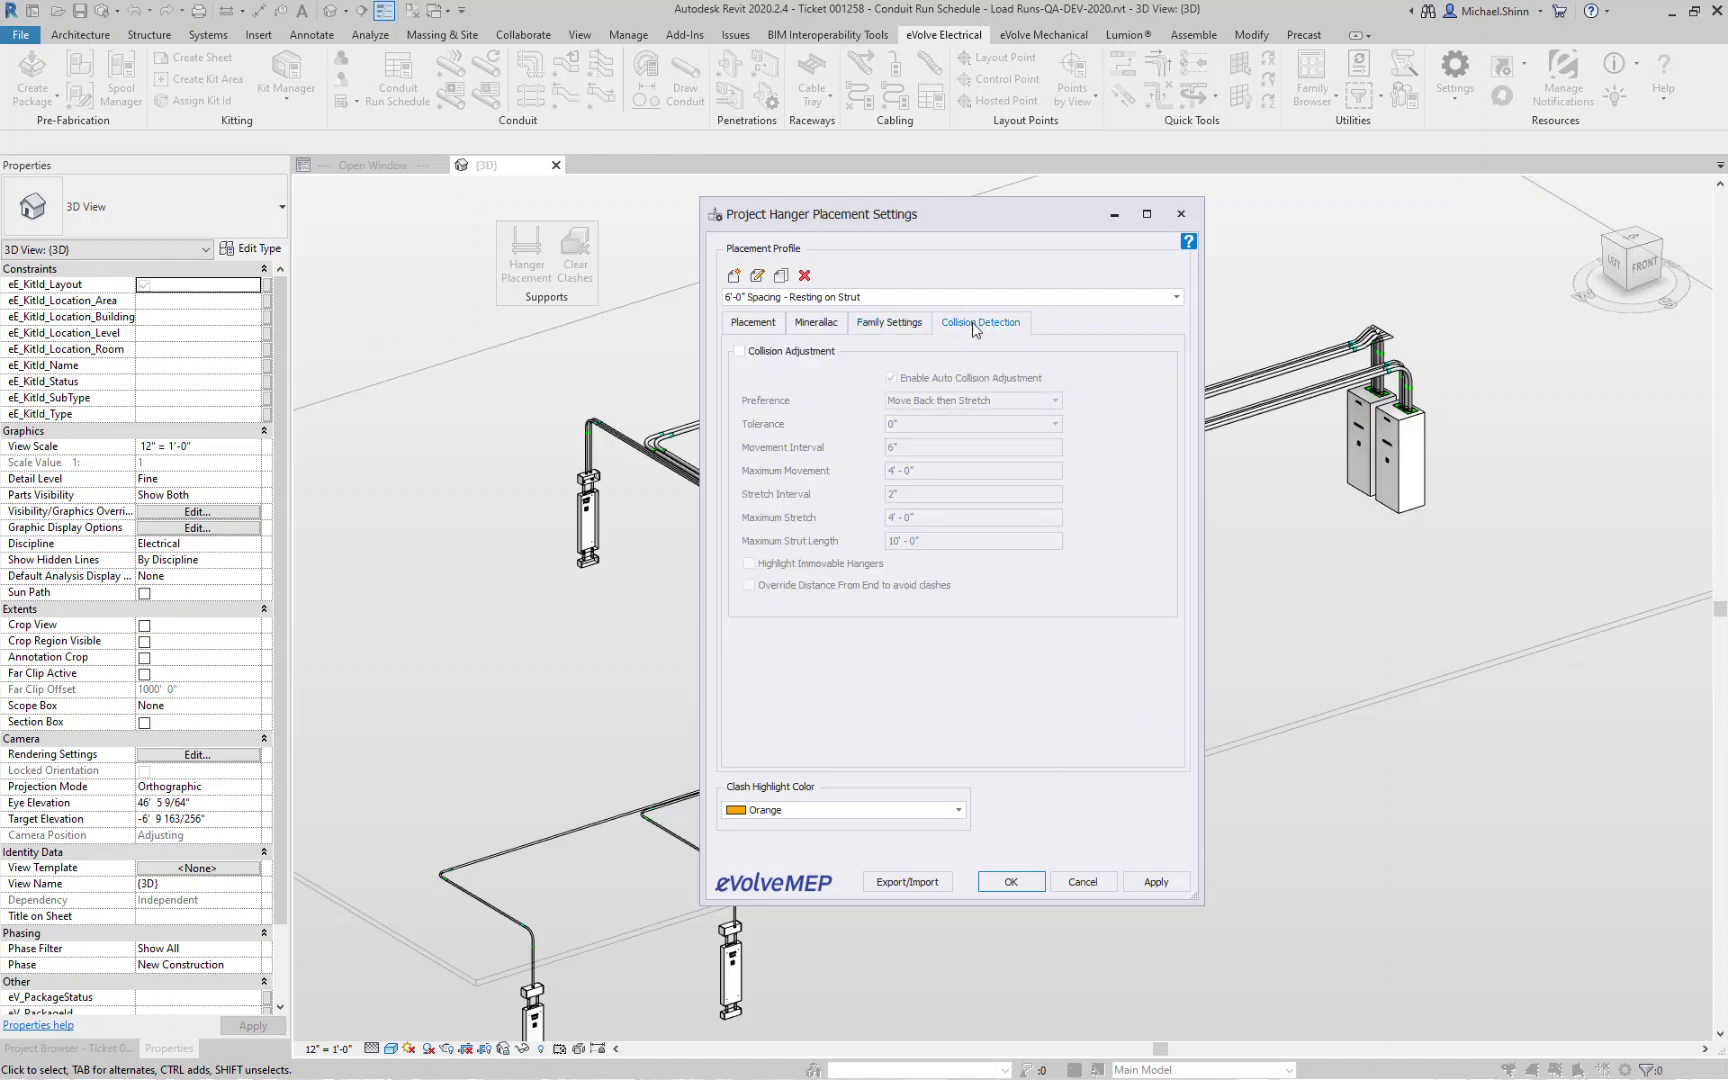
Turn on Collision Adjustment with a 2" tolerance.
{"action": "left_click", "coordinate": [792, 352]}
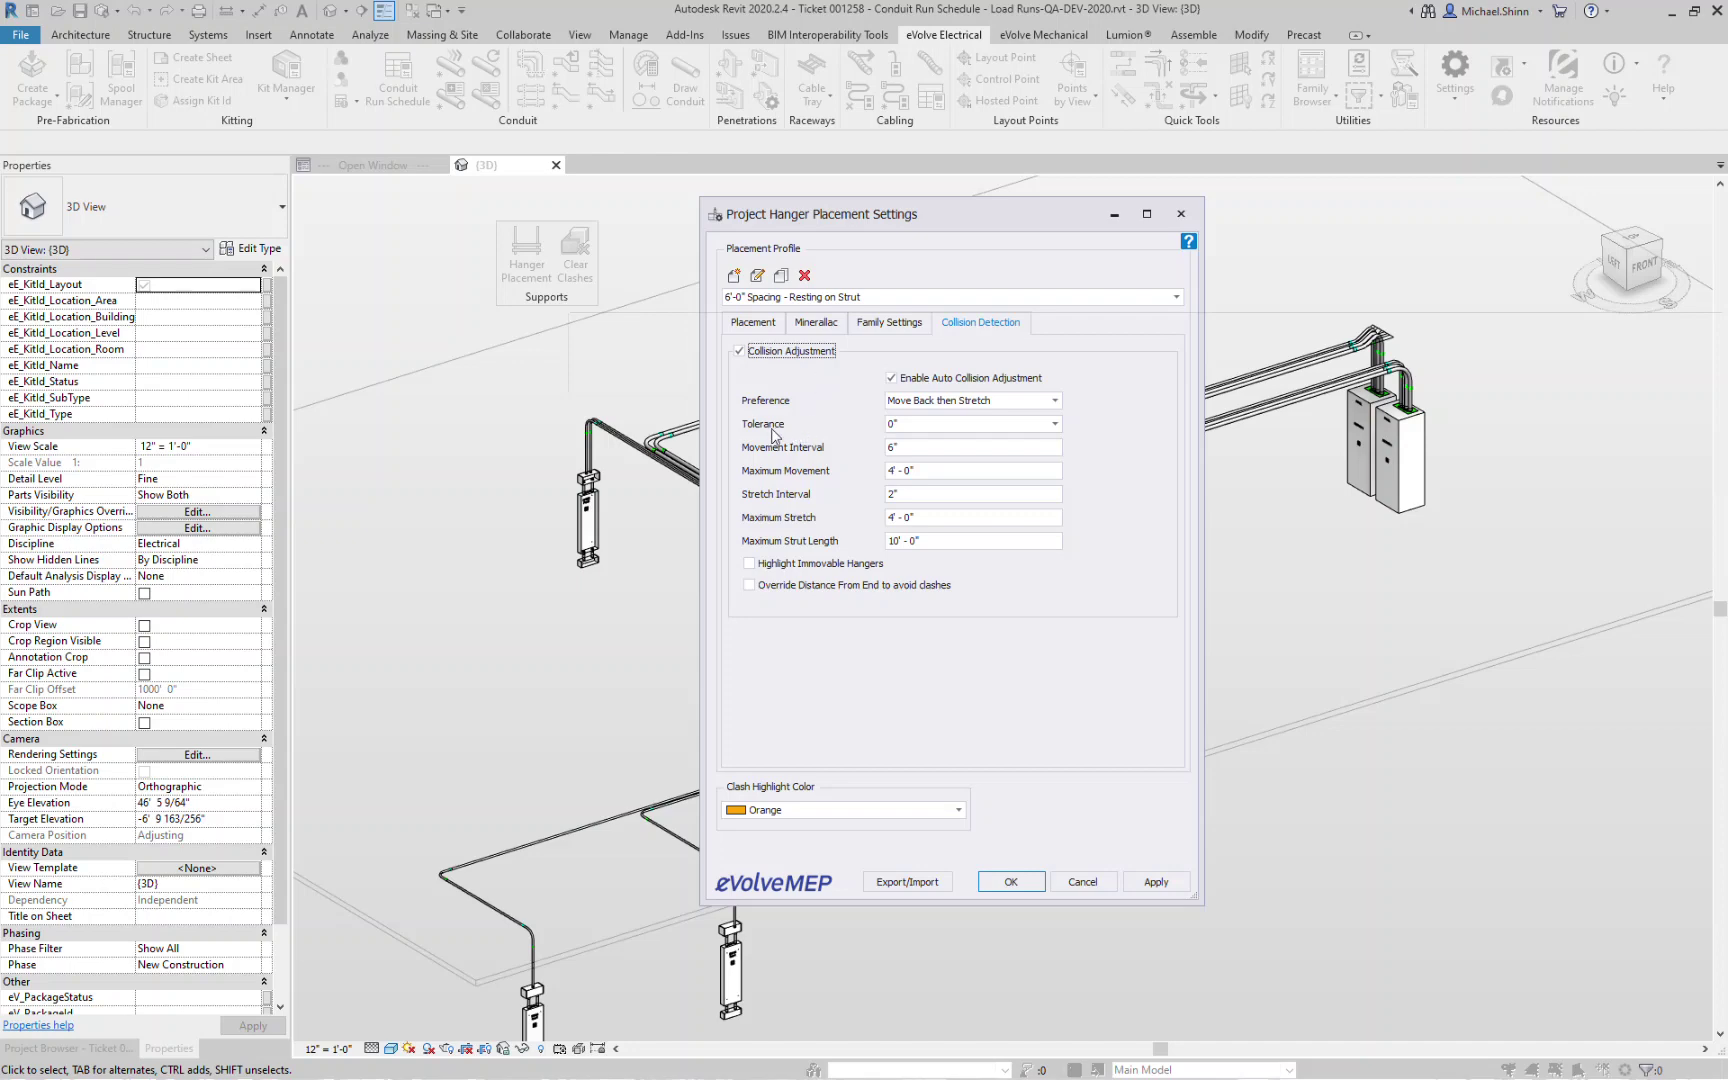
{"action": "mouse_move", "coordinate": [772, 432]}
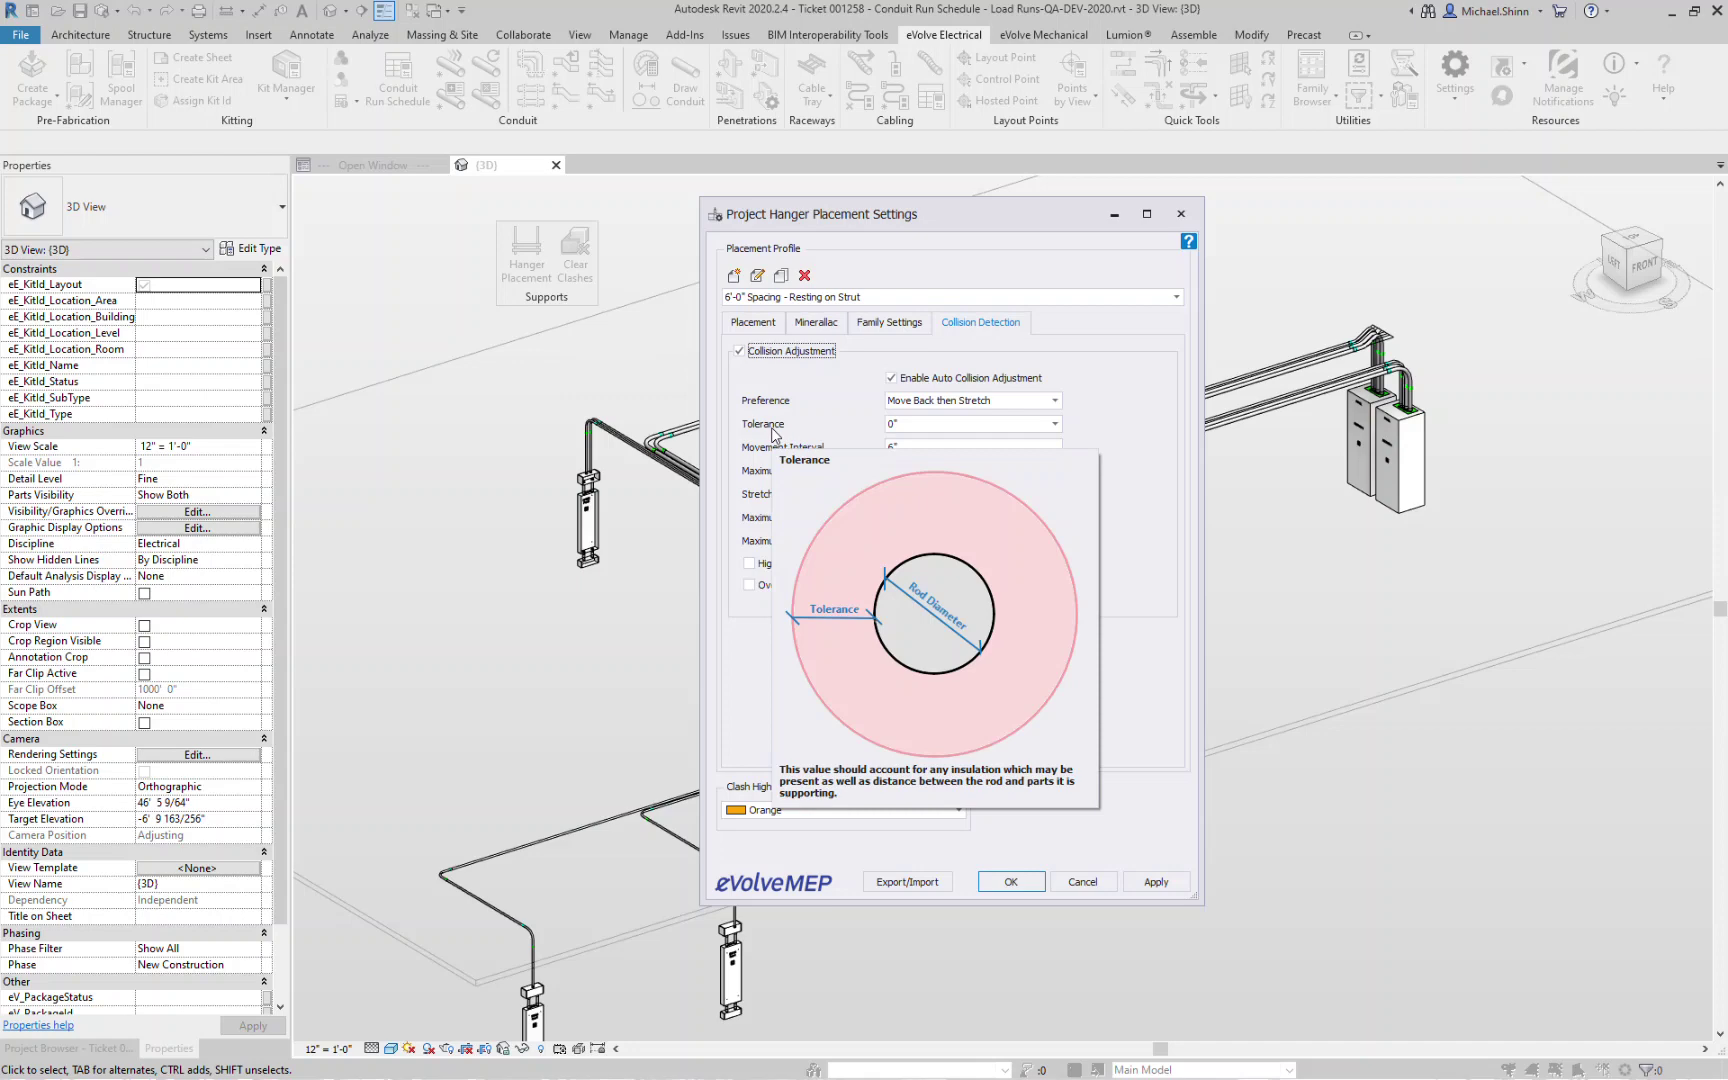
{"action": "left_click", "coordinate": [906, 424]}
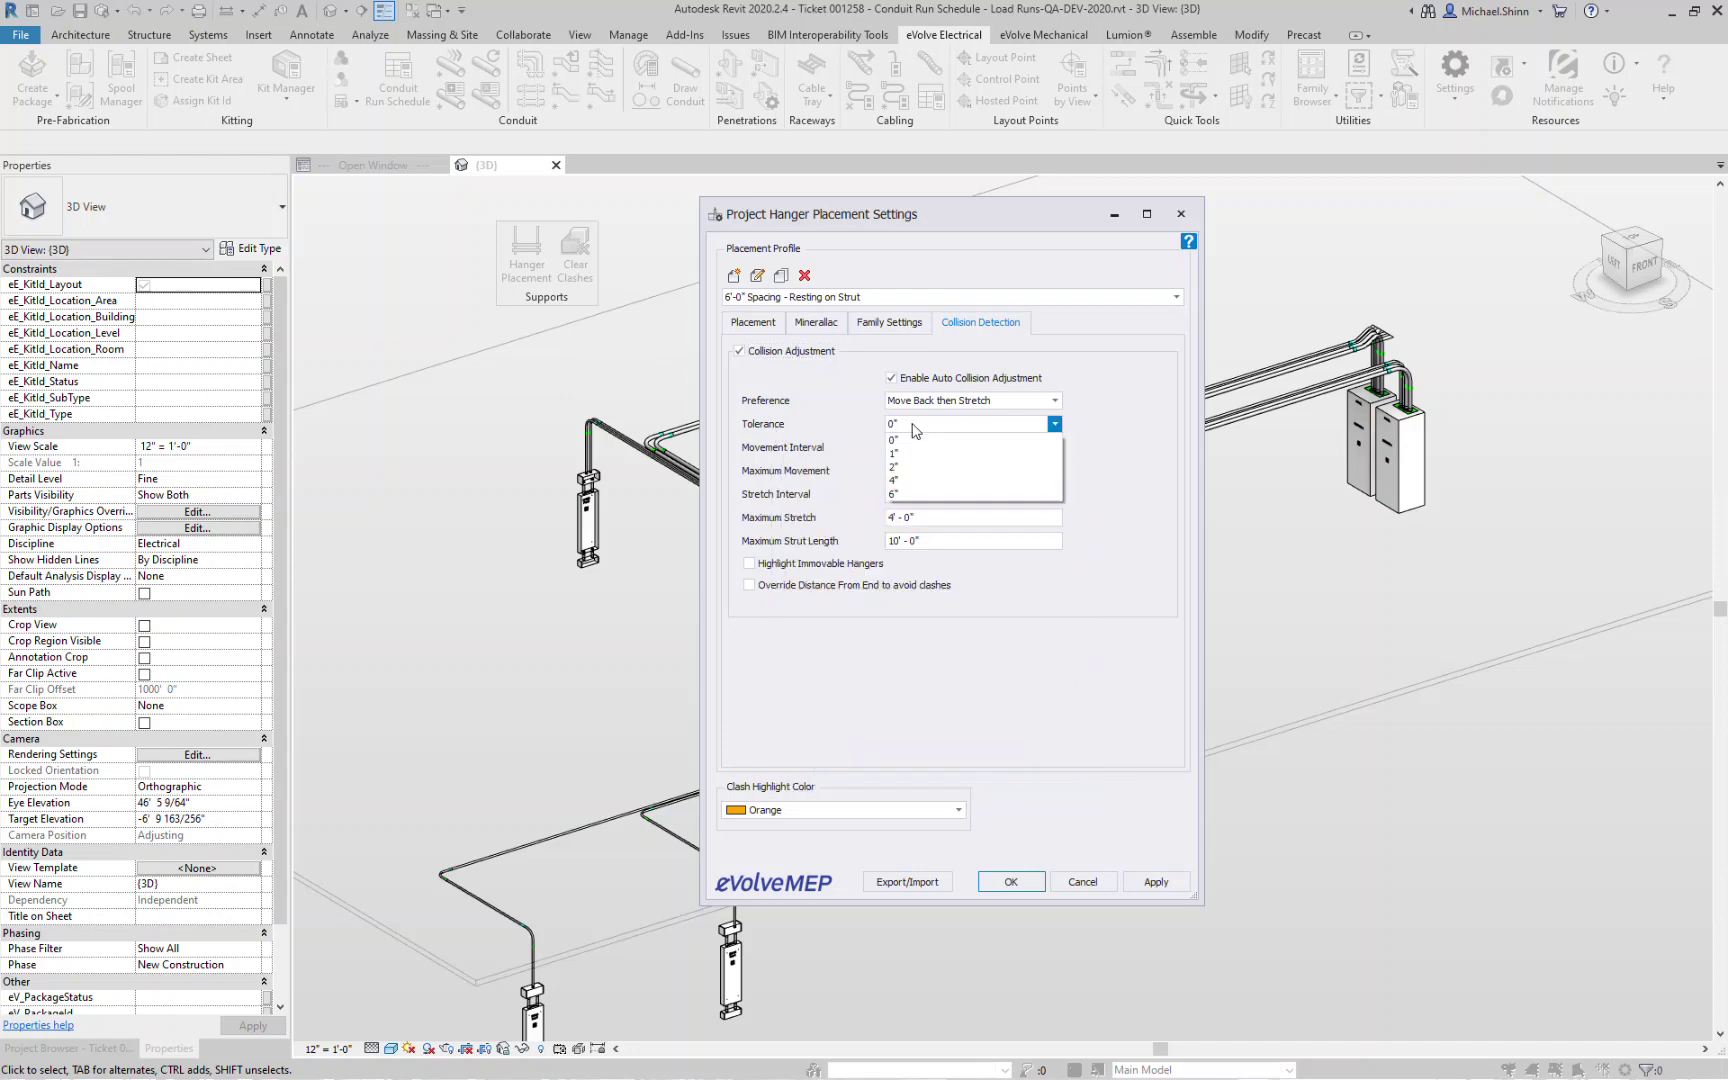
{"action": "left_click", "coordinate": [945, 466]}
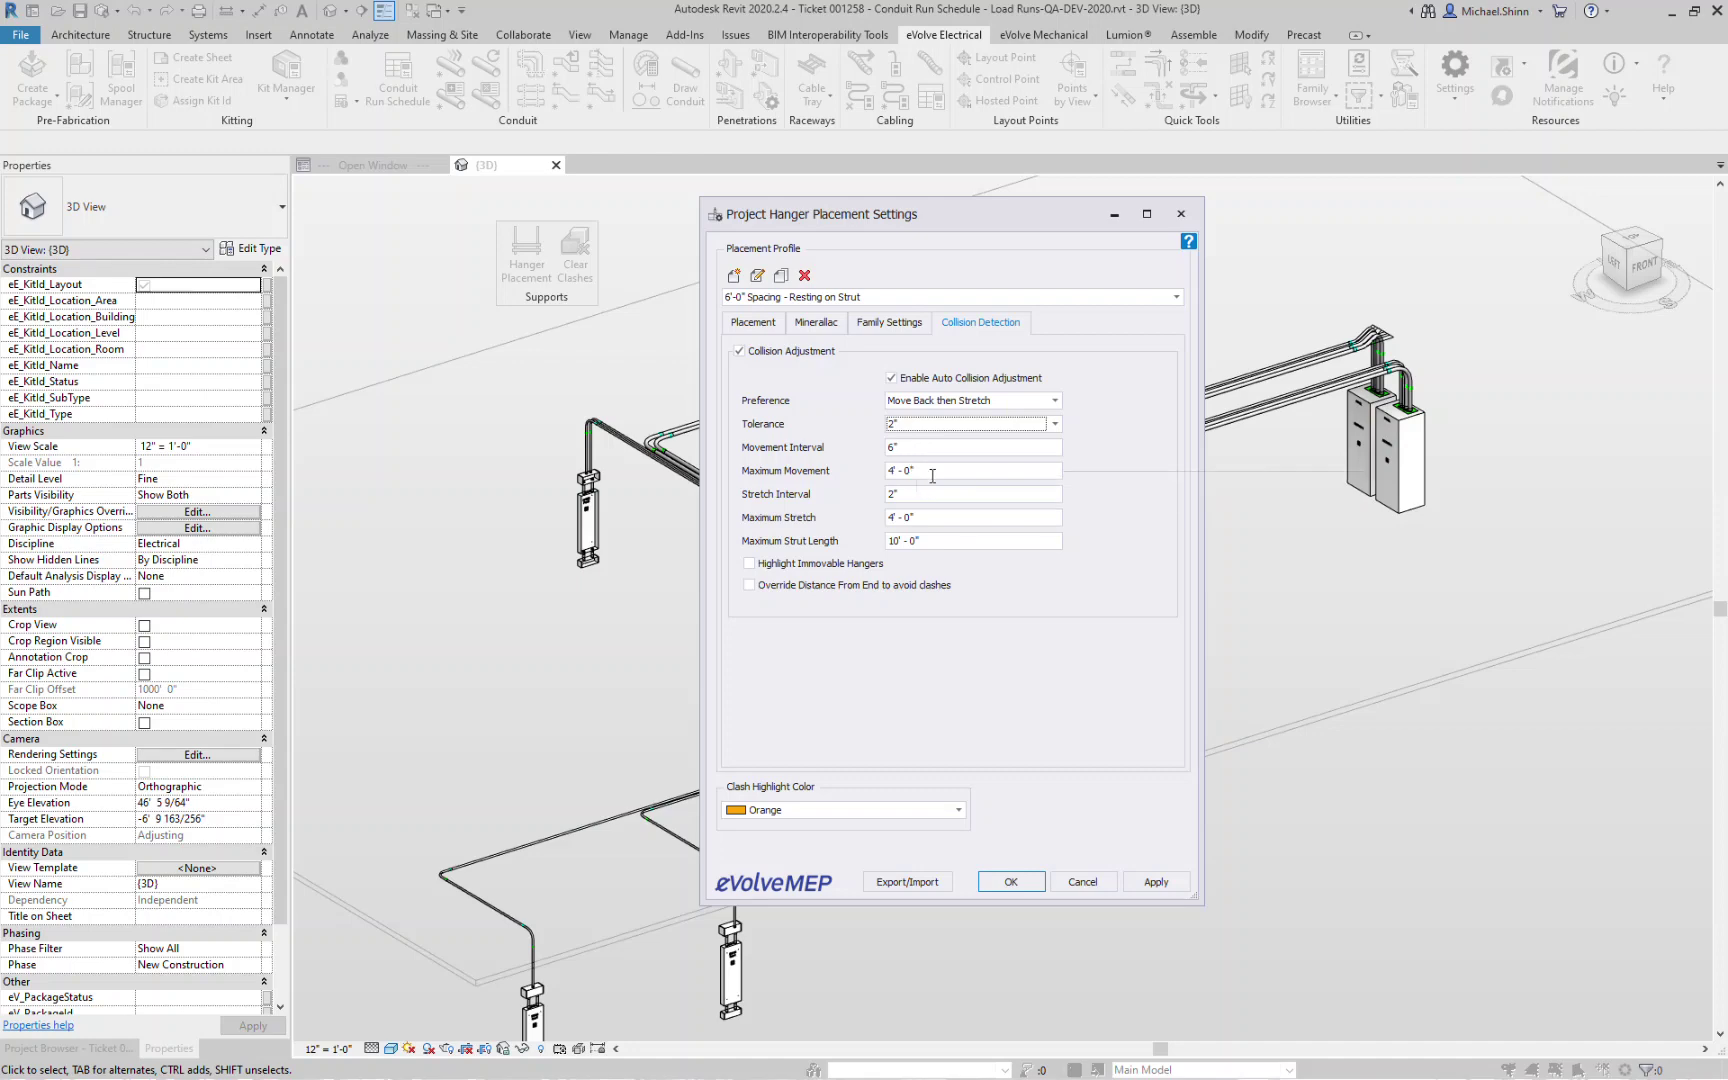
Set Maximum Movement to 3'-0", keep 10'-0" strut length, and highlight immovable hangers.
{"action": "left_click", "coordinate": [900, 470]}
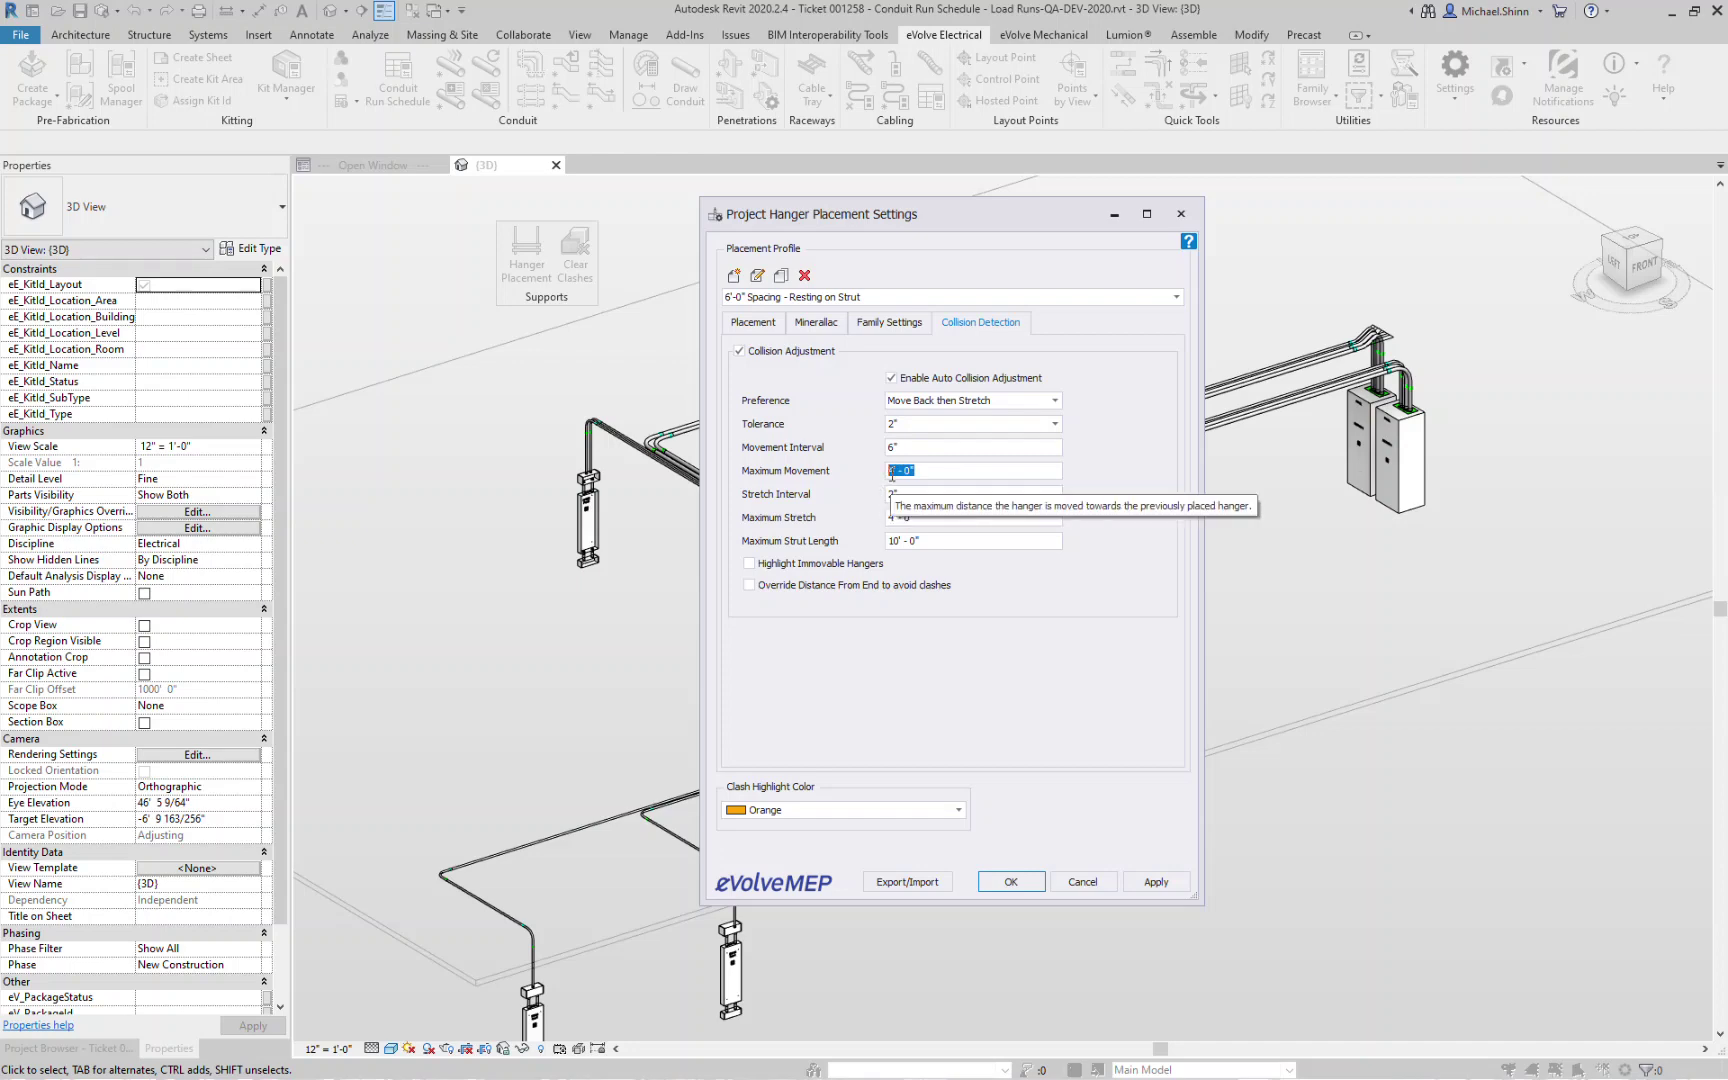
{"action": "left_click", "coordinate": [897, 478]}
{"action": "key", "text": "BackSpace"}
{"action": "type", "text": "3"}
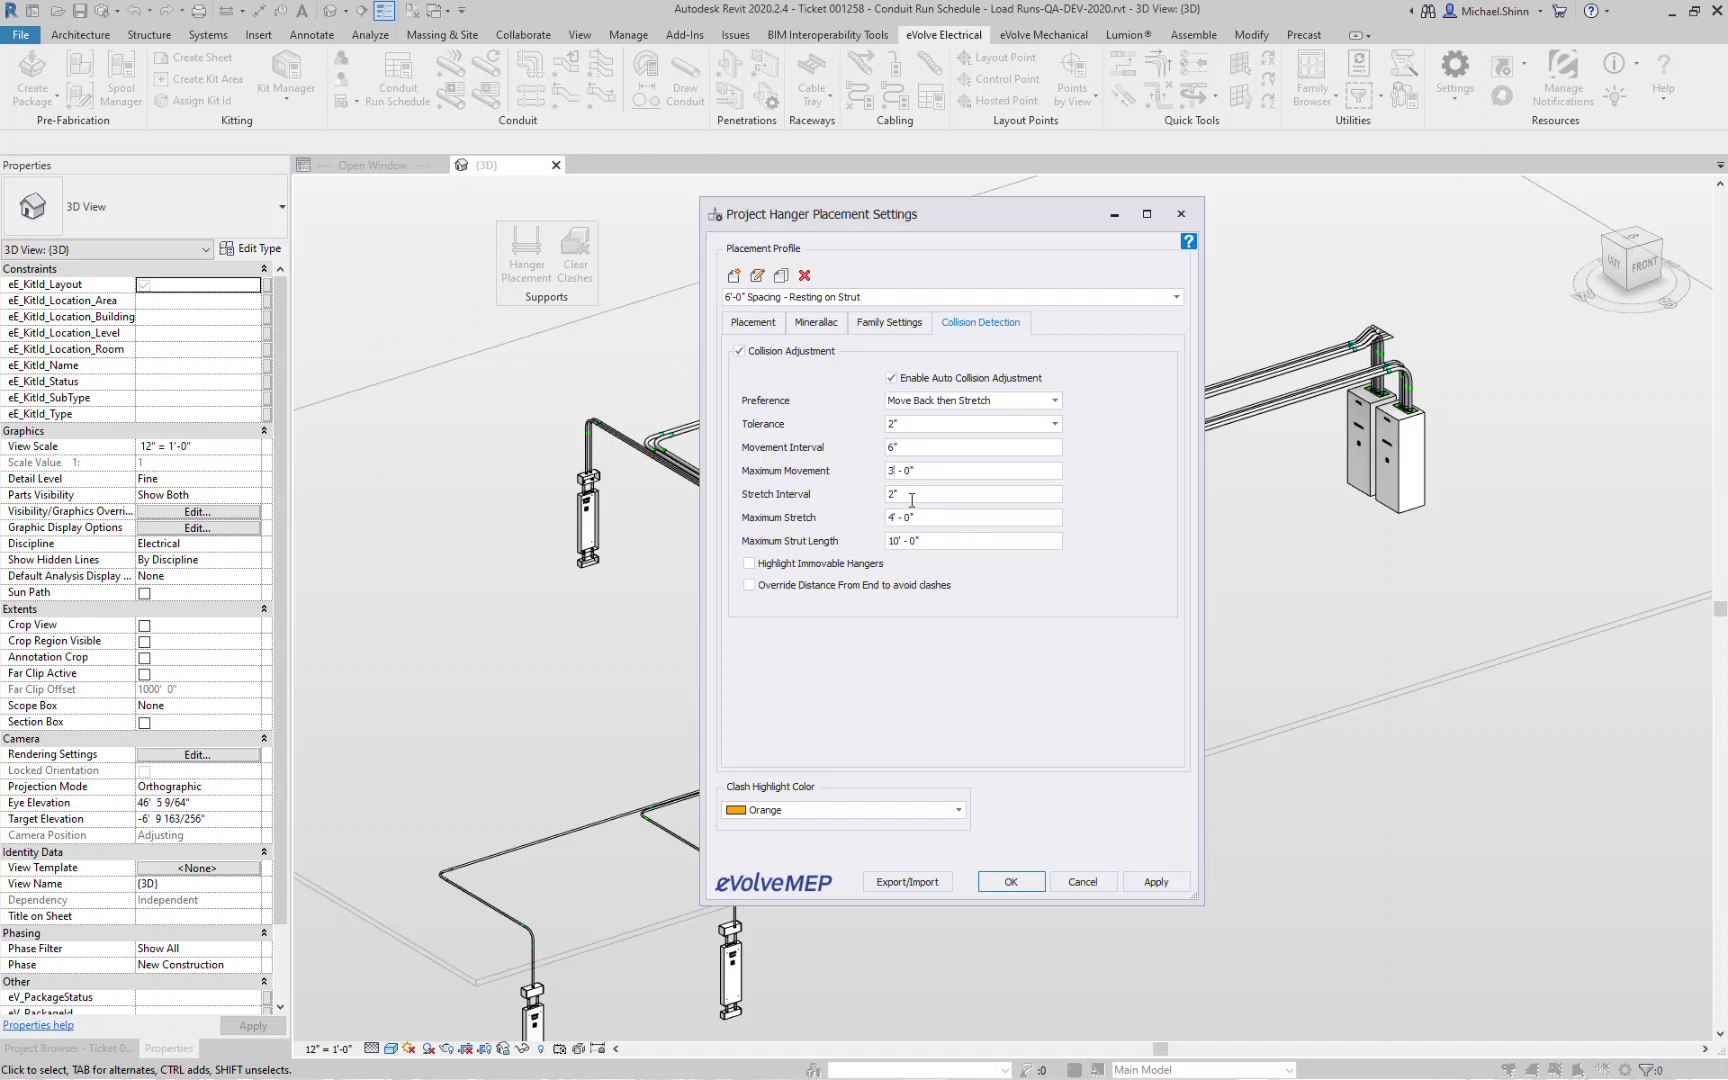
{"action": "left_click", "coordinate": [911, 496]}
{"action": "left_click_drag", "start_coordinate": [888, 518], "coordinate": [896, 521]}
{"action": "left_click", "coordinate": [920, 542]}
{"action": "left_click_drag", "start_coordinate": [920, 542], "coordinate": [889, 546]}
{"action": "left_click", "coordinate": [1035, 546]}
{"action": "left_click", "coordinate": [781, 567]}
Keep Orange clash highlighting and enable Override Distance From End to avoid clashes.
{"action": "left_click", "coordinate": [792, 818]}
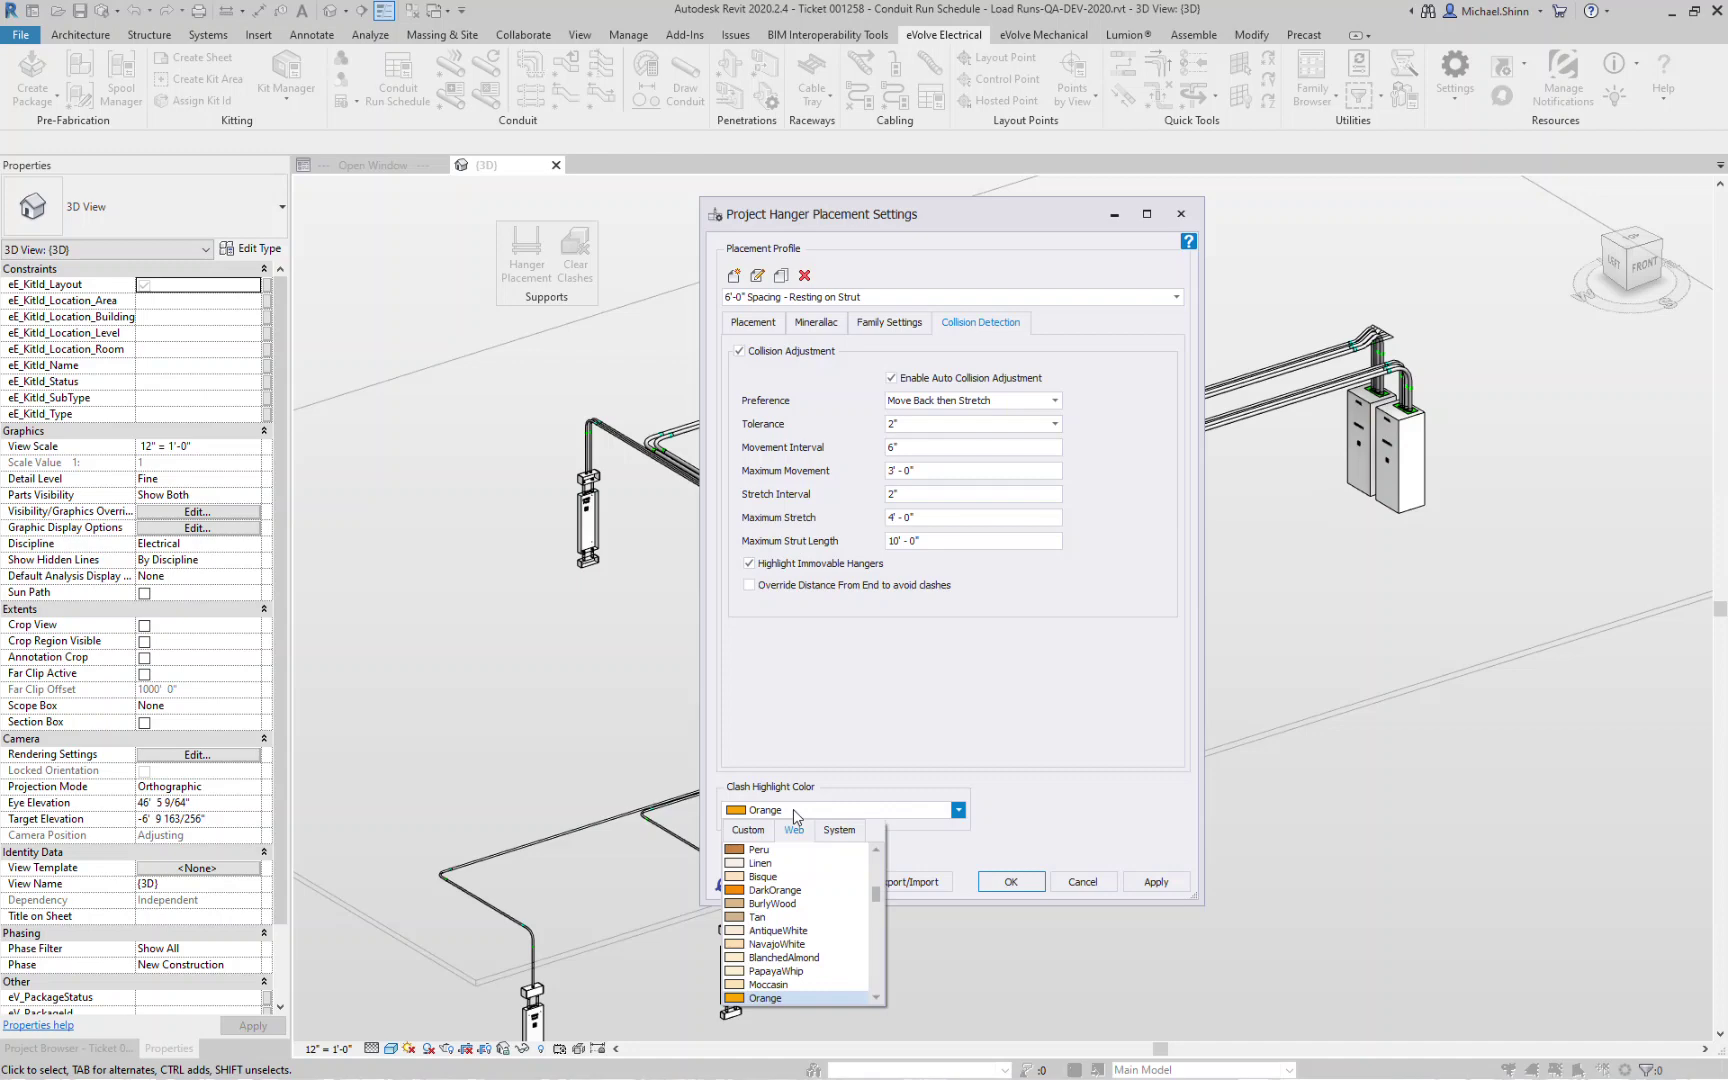
{"action": "left_click", "coordinate": [812, 703]}
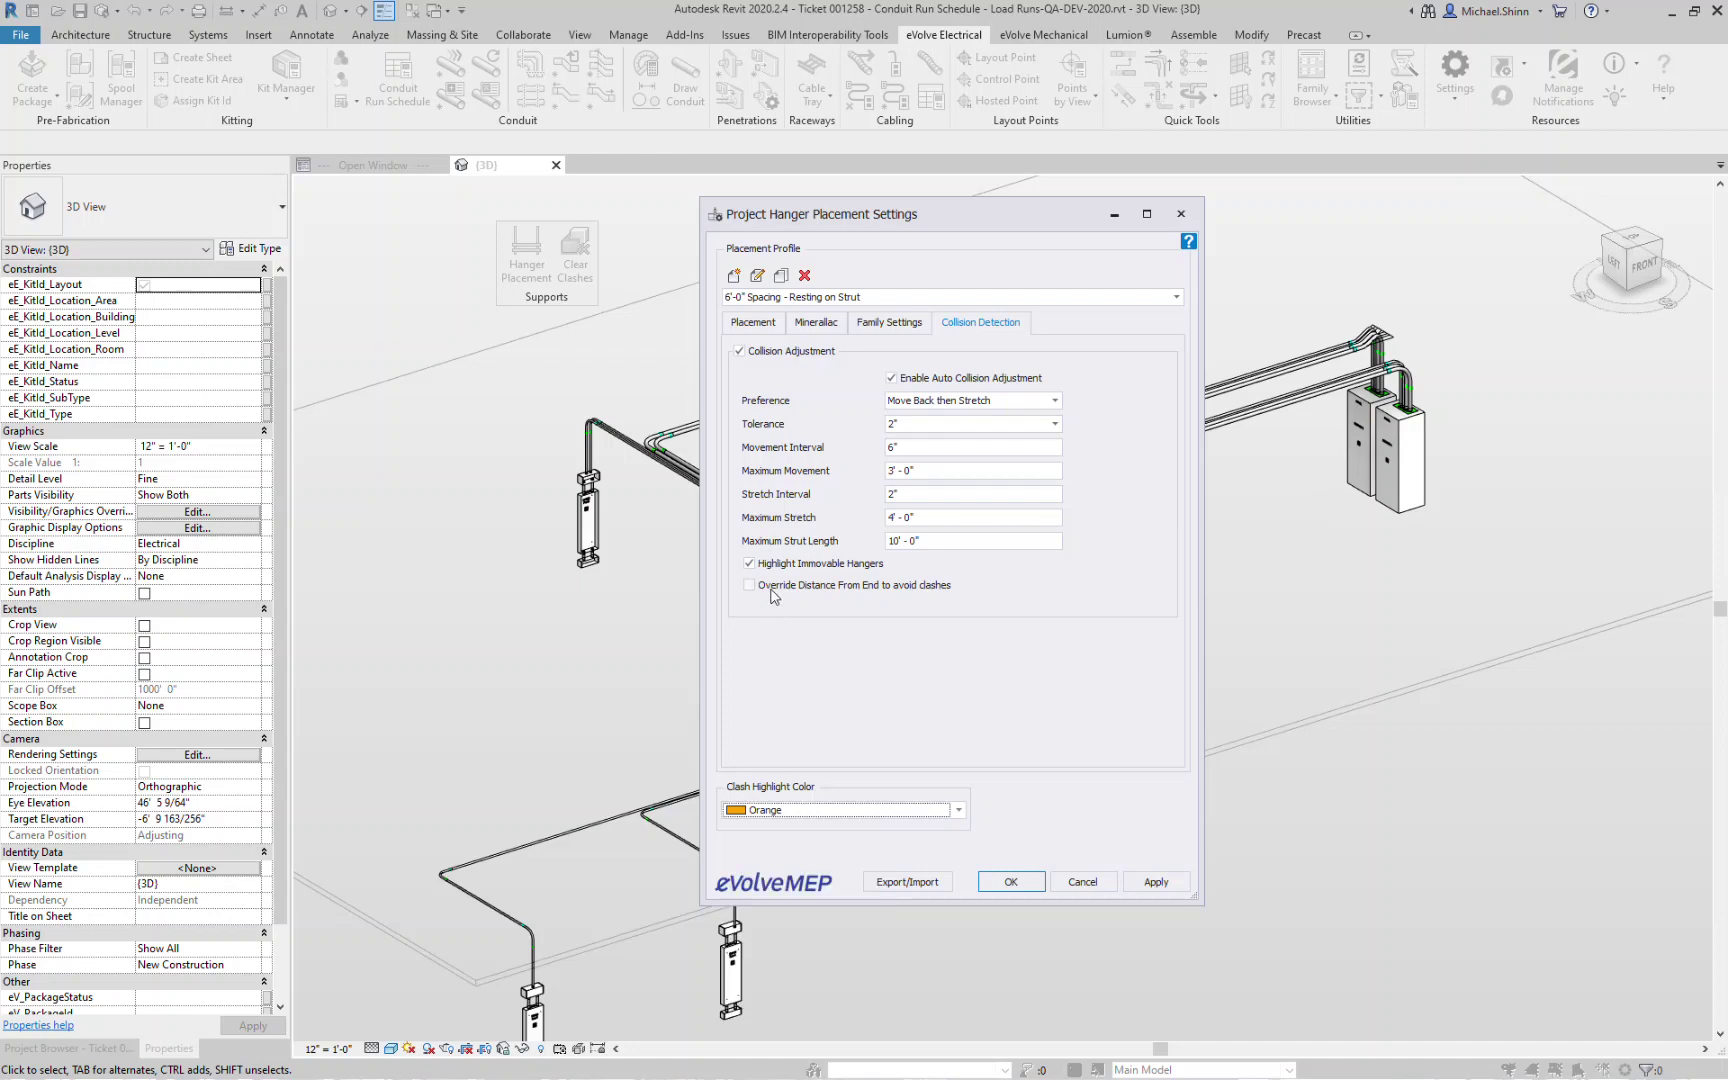
{"action": "left_click", "coordinate": [831, 585]}
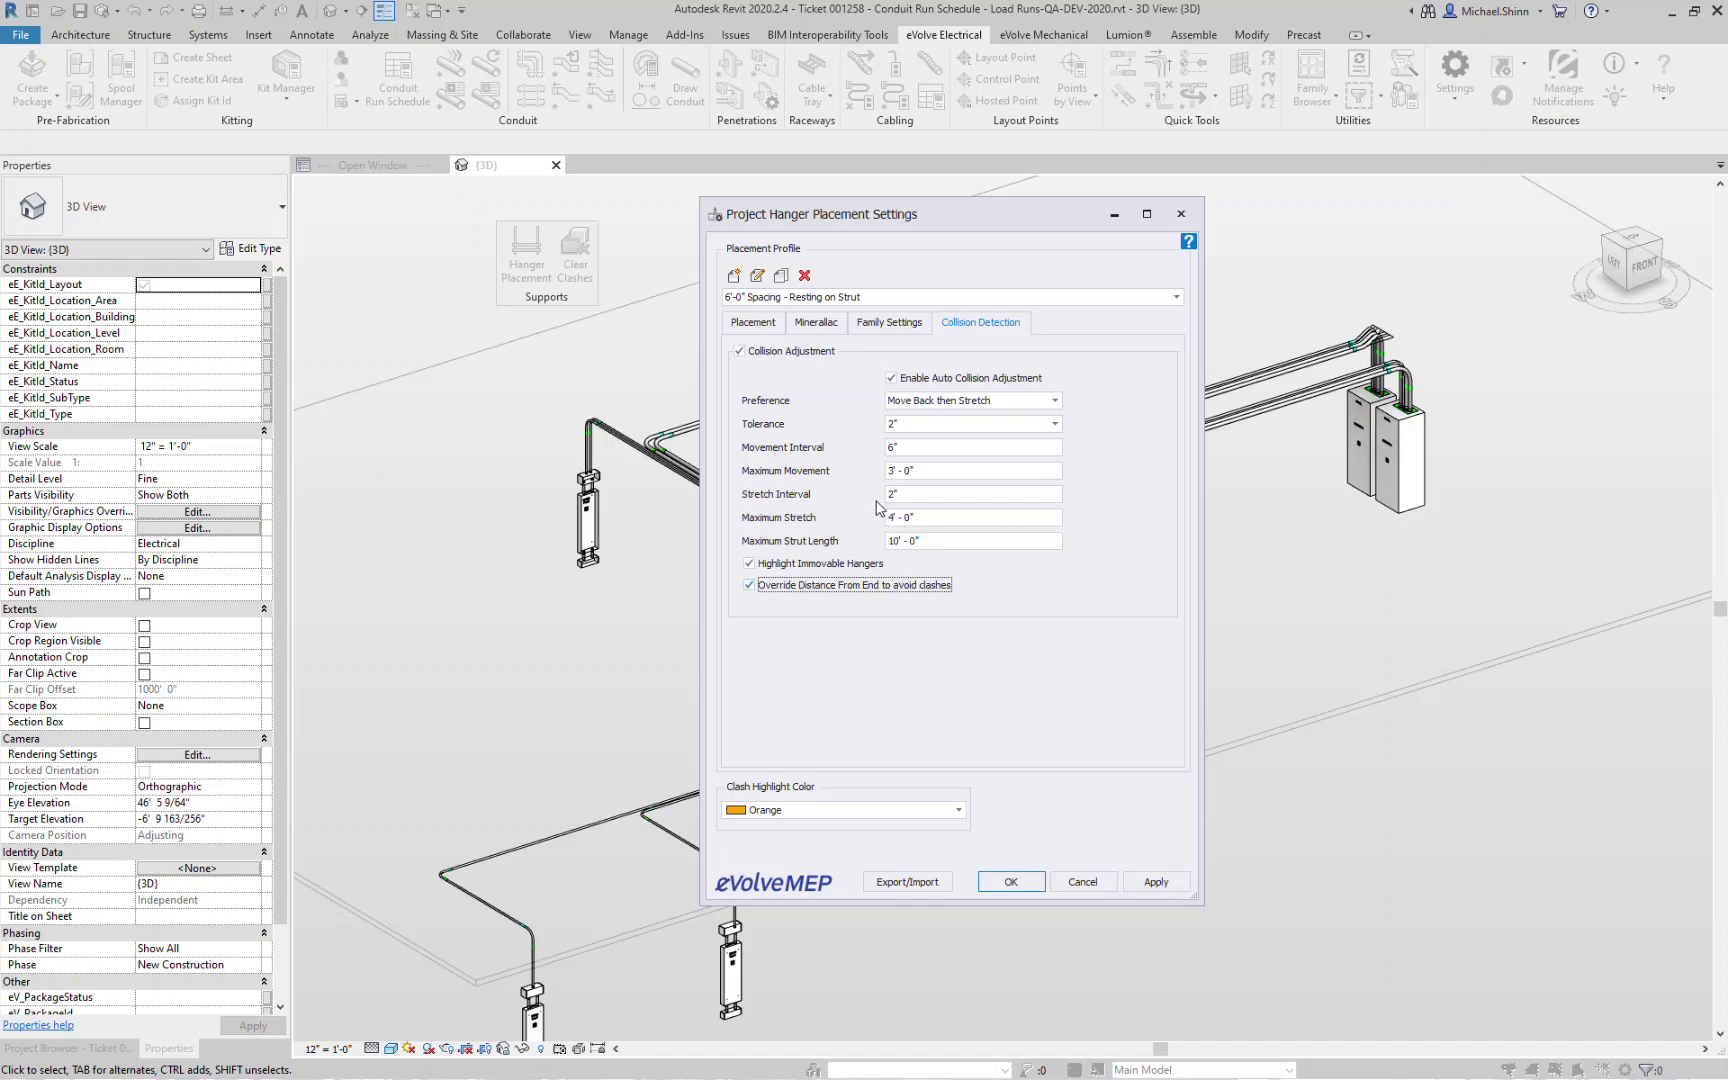
{"action": "left_click", "coordinate": [751, 323]}
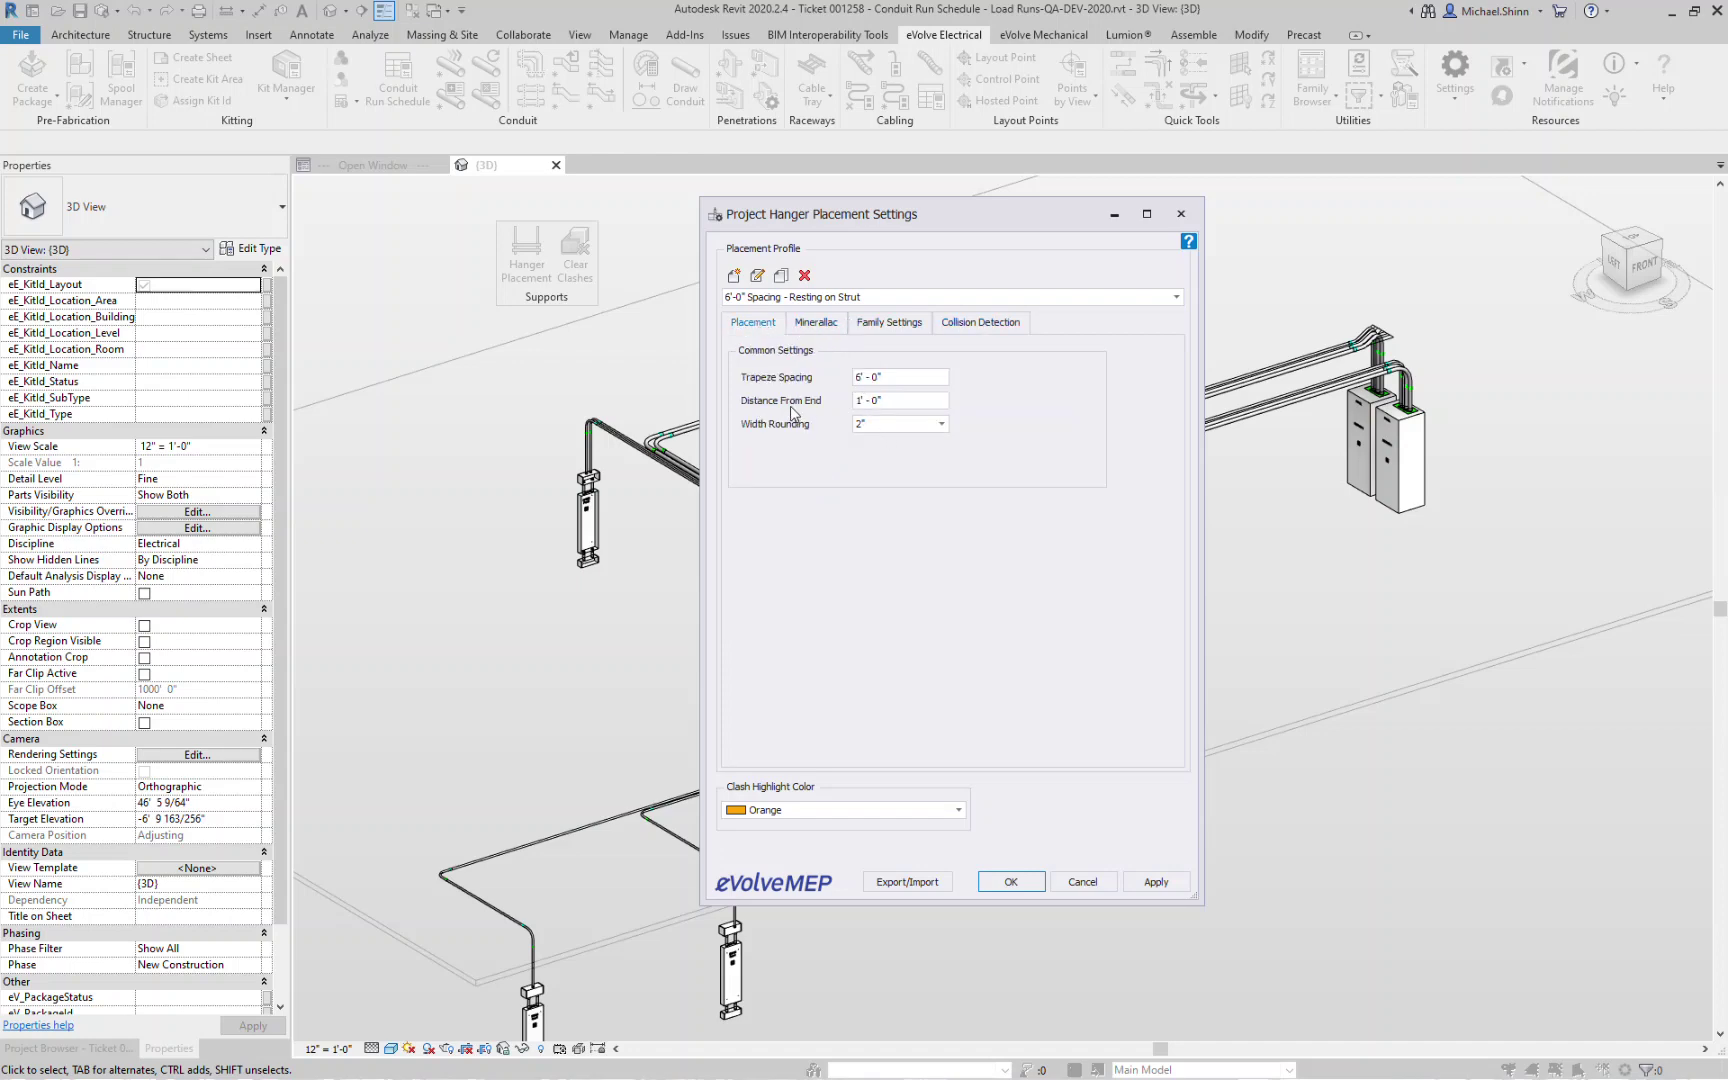
{"action": "mouse_move", "coordinate": [879, 402]}
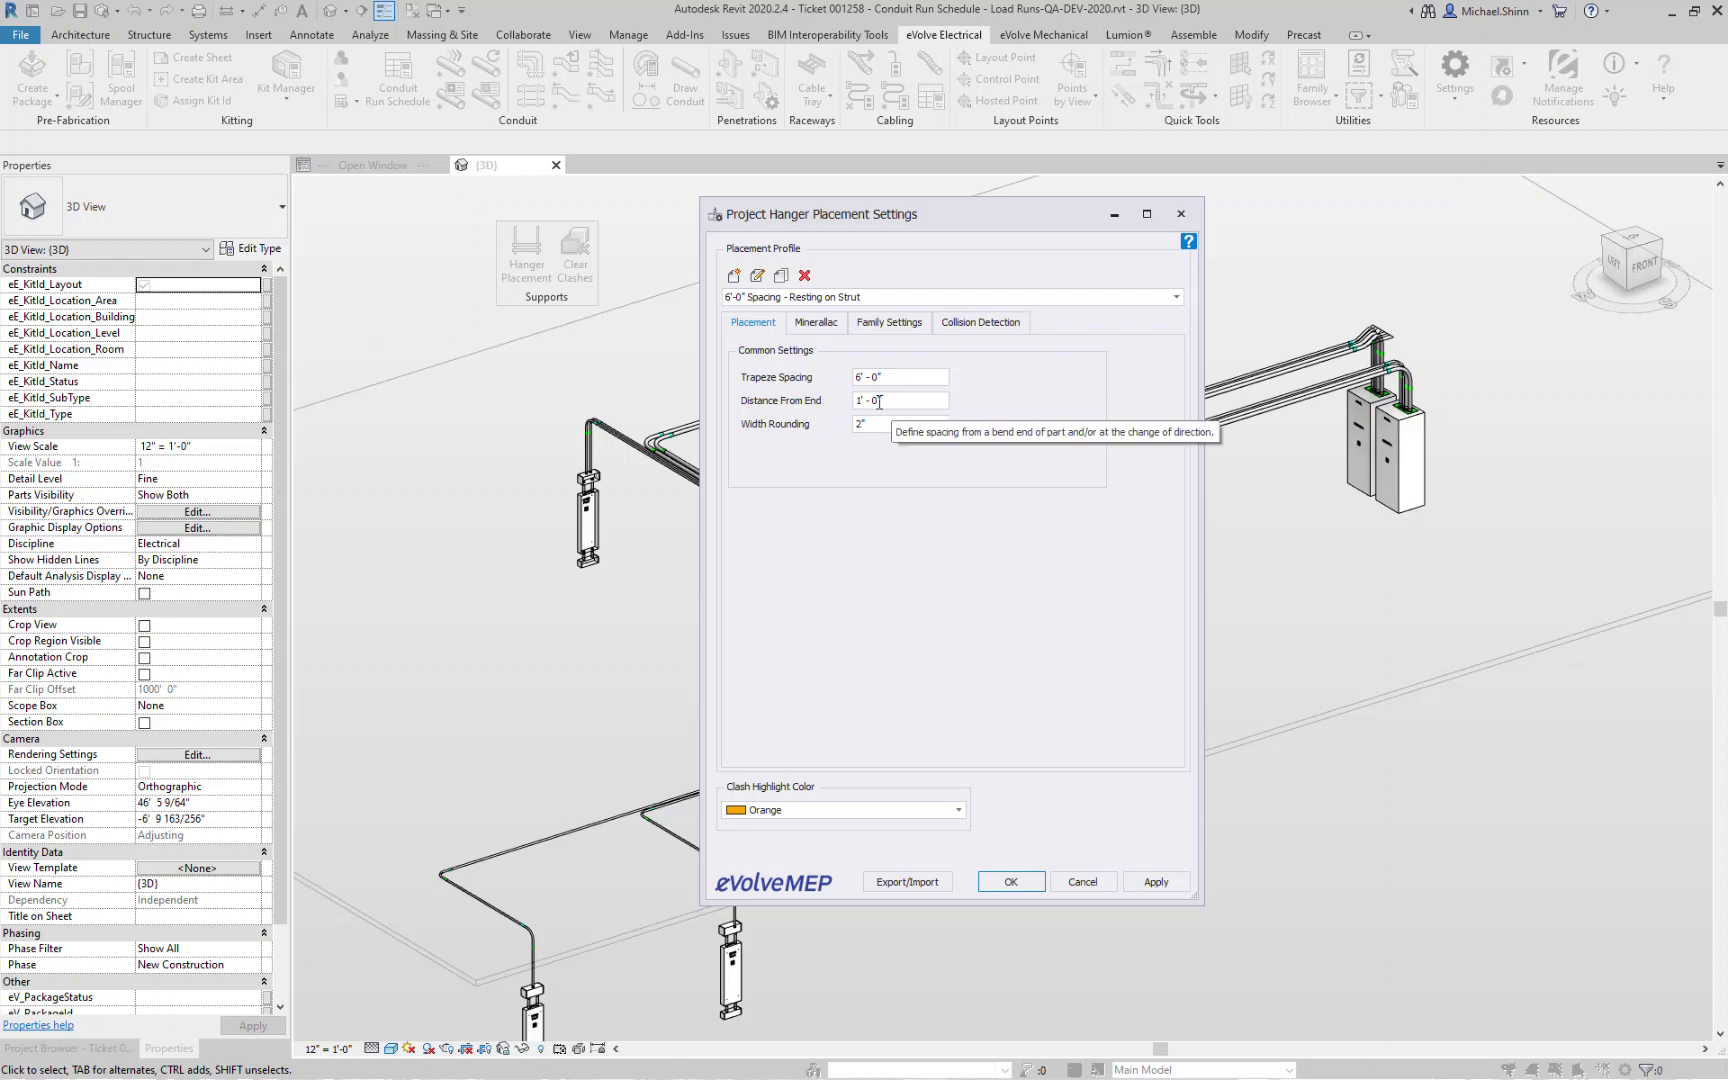
{"action": "left_click", "coordinate": [999, 325]}
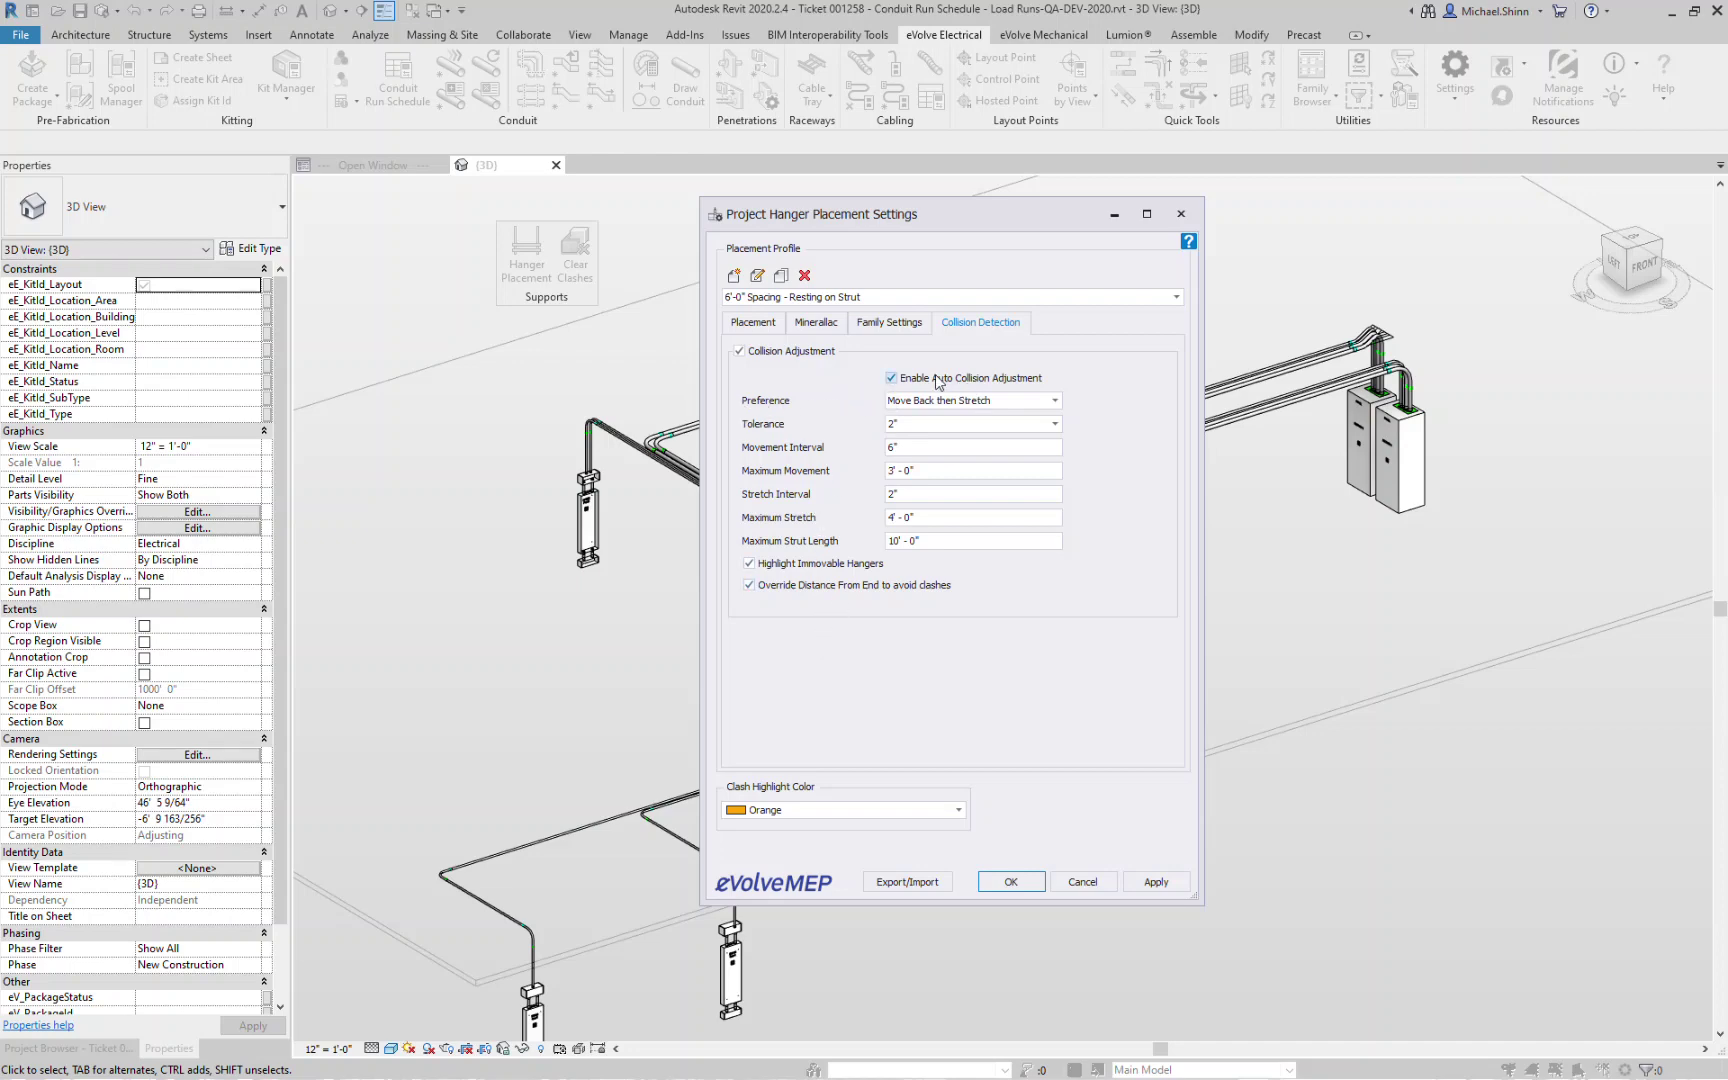
Uncheck Enable Auto Collision Adjustment and list the Preference options.
{"action": "mouse_move", "coordinate": [900, 379]}
{"action": "mouse_move", "coordinate": [1040, 382]}
{"action": "left_click", "coordinate": [977, 385]}
{"action": "left_click", "coordinate": [1055, 401]}
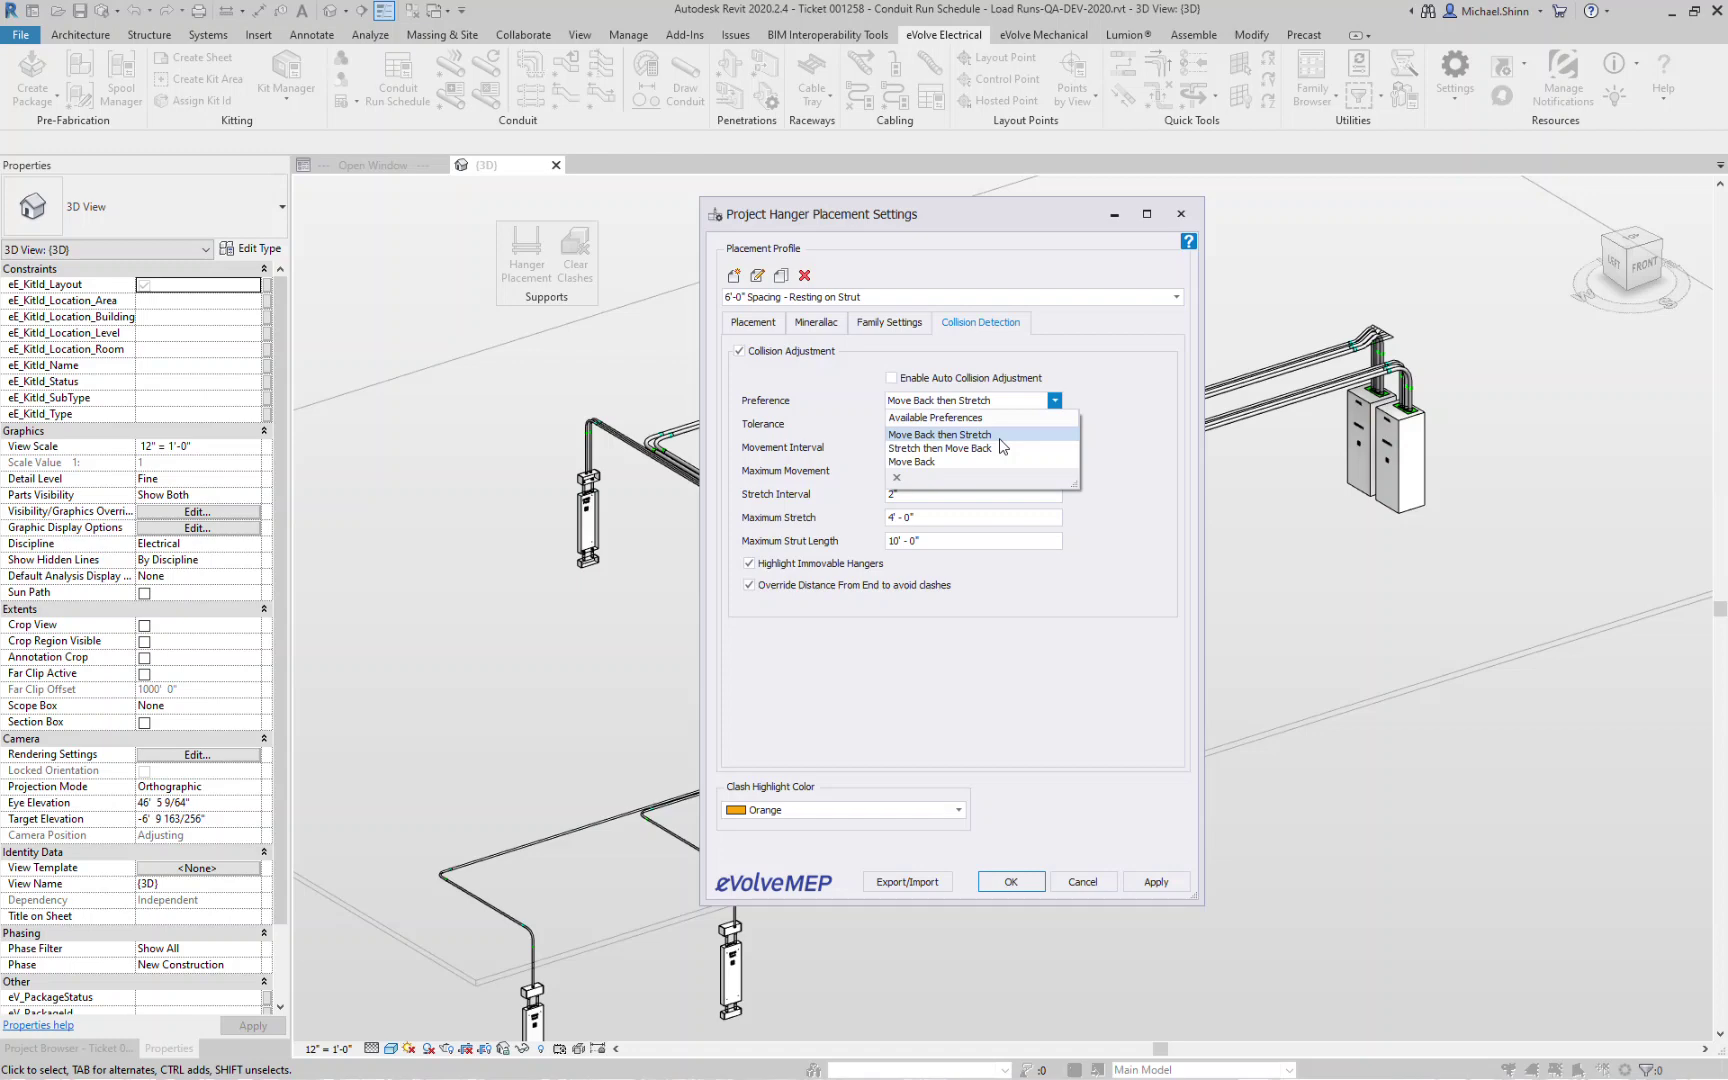
Re-check Enable Auto Collision Adjustment, keeping Move Back then Stretch and Collision Adjustment on.
{"action": "left_click", "coordinate": [1104, 478]}
{"action": "left_click", "coordinate": [953, 386]}
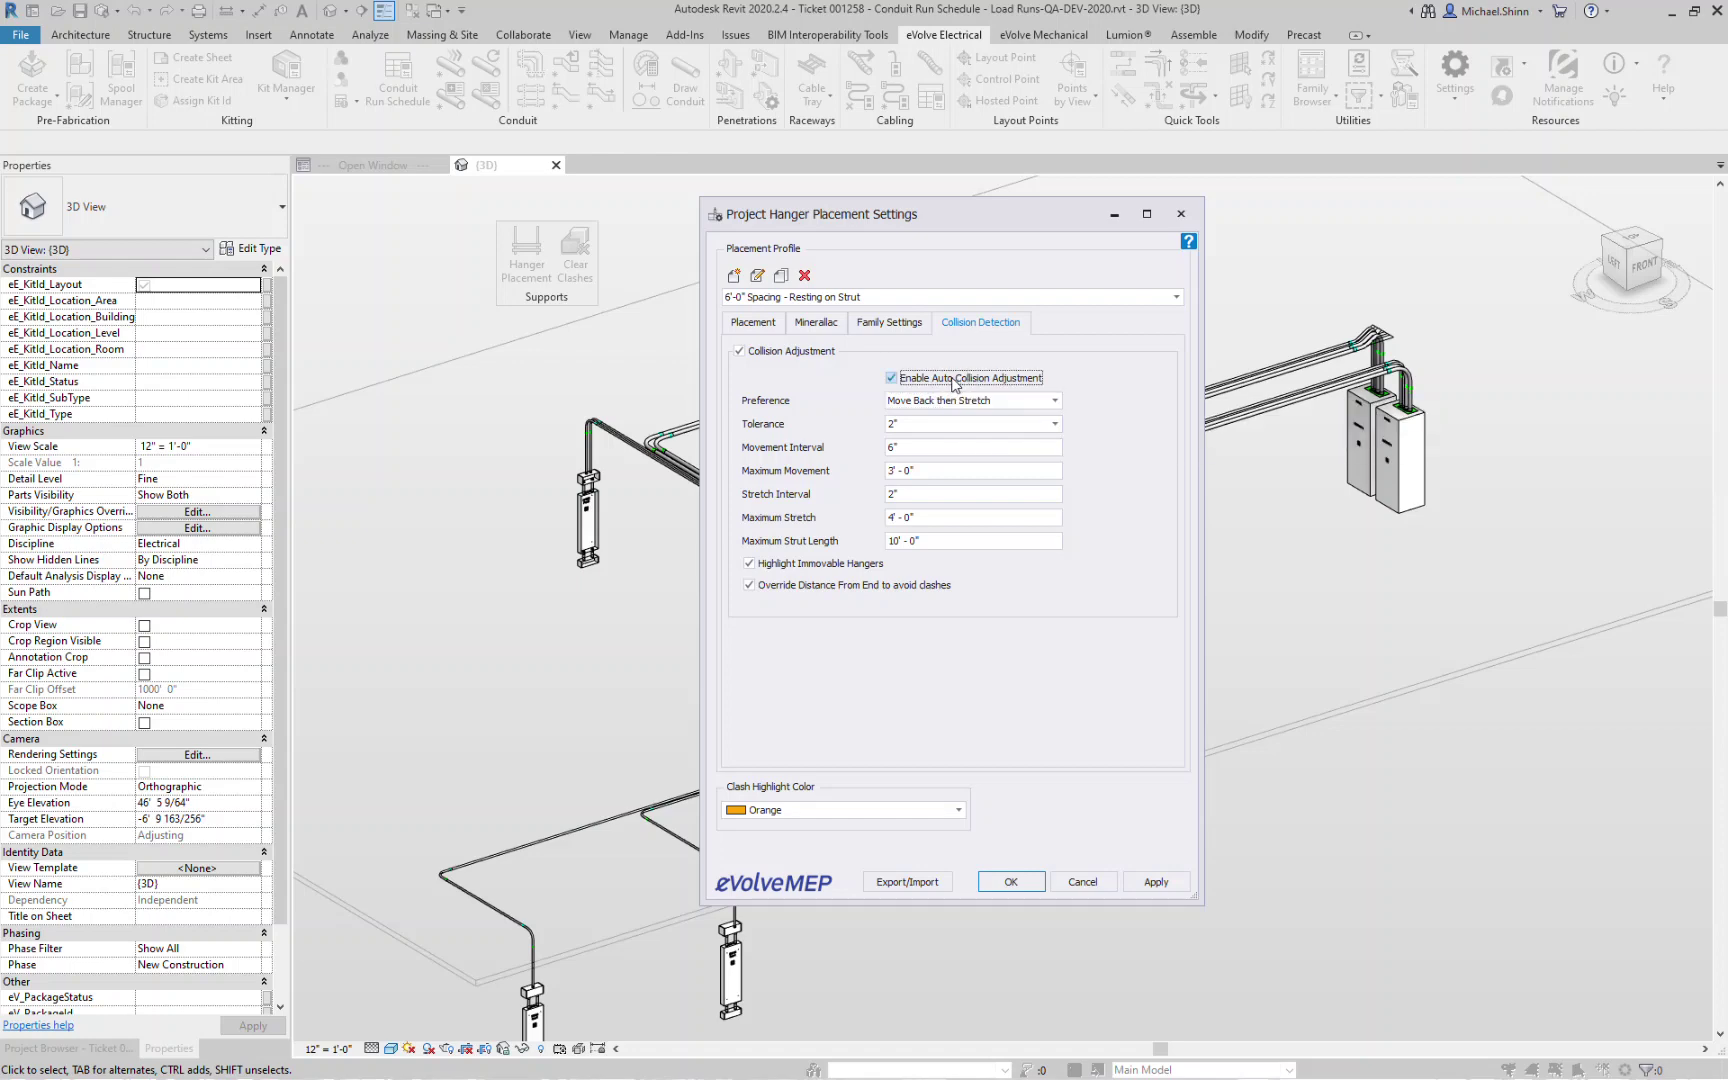
{"action": "mouse_move", "coordinate": [907, 382]}
{"action": "left_click", "coordinate": [1054, 400]}
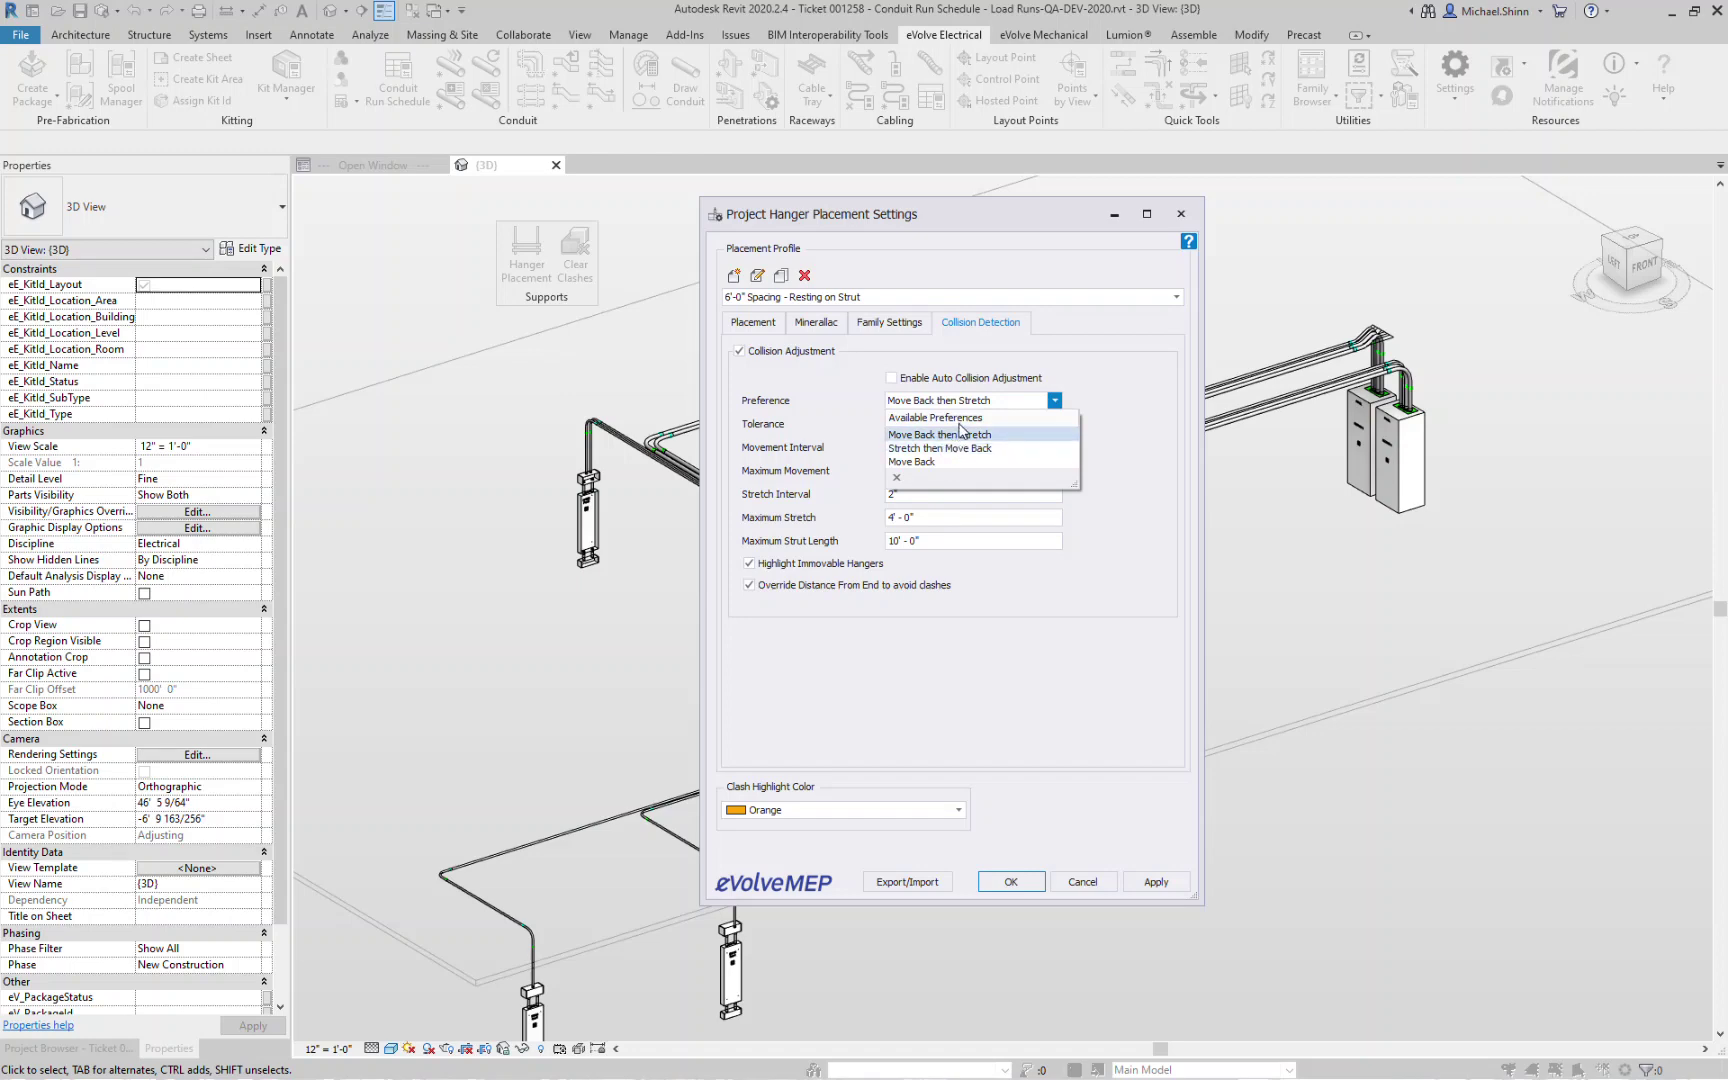
{"action": "left_click", "coordinate": [920, 382]}
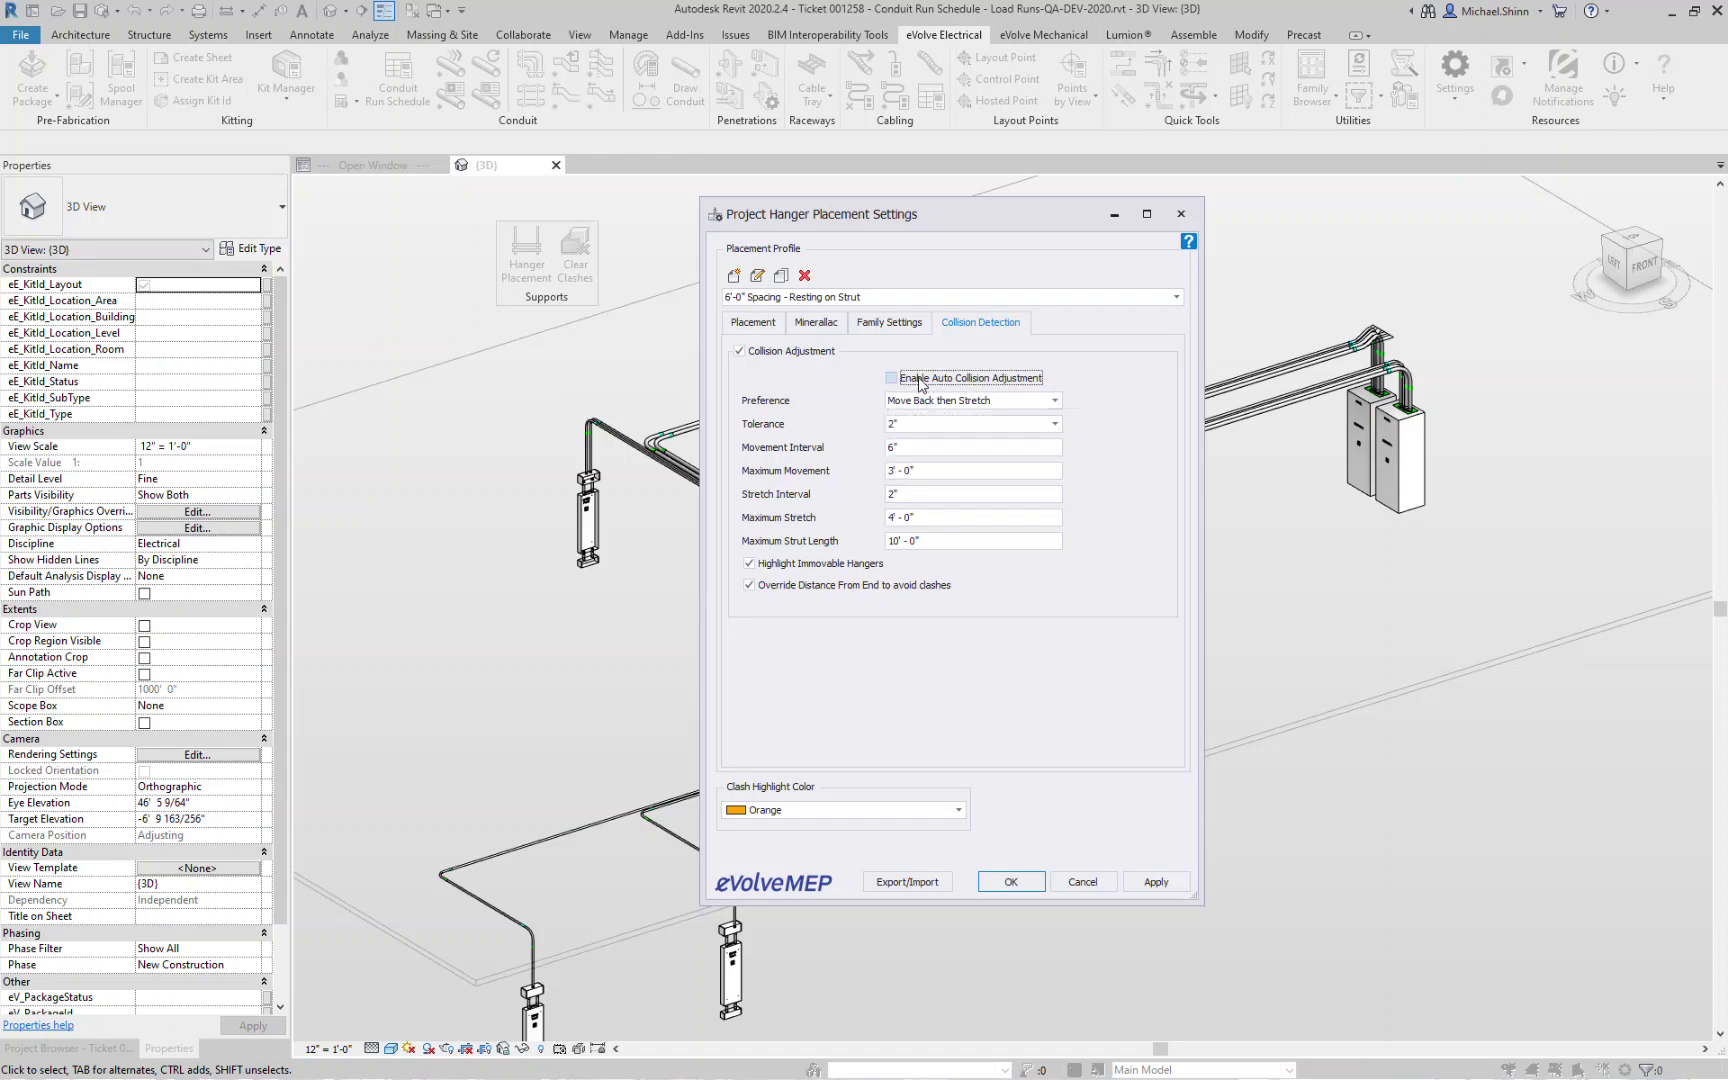
{"action": "left_click", "coordinate": [762, 351]}
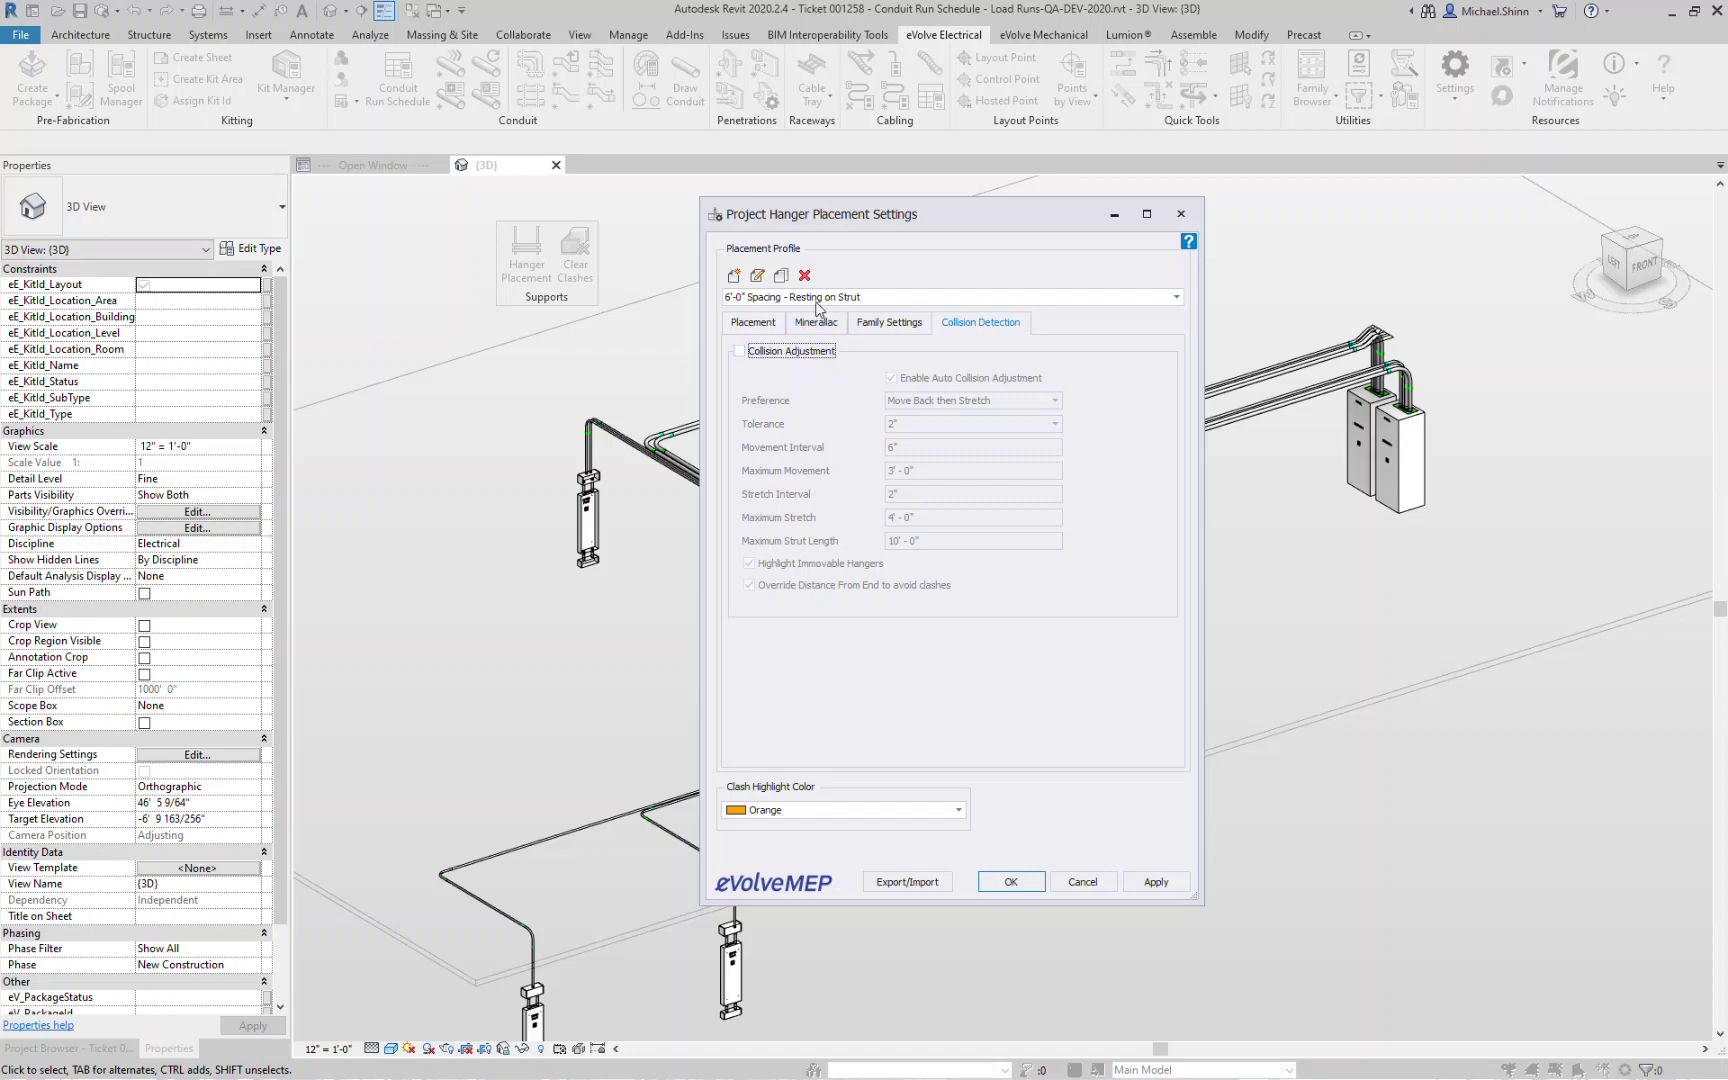
{"action": "left_click", "coordinate": [795, 351]}
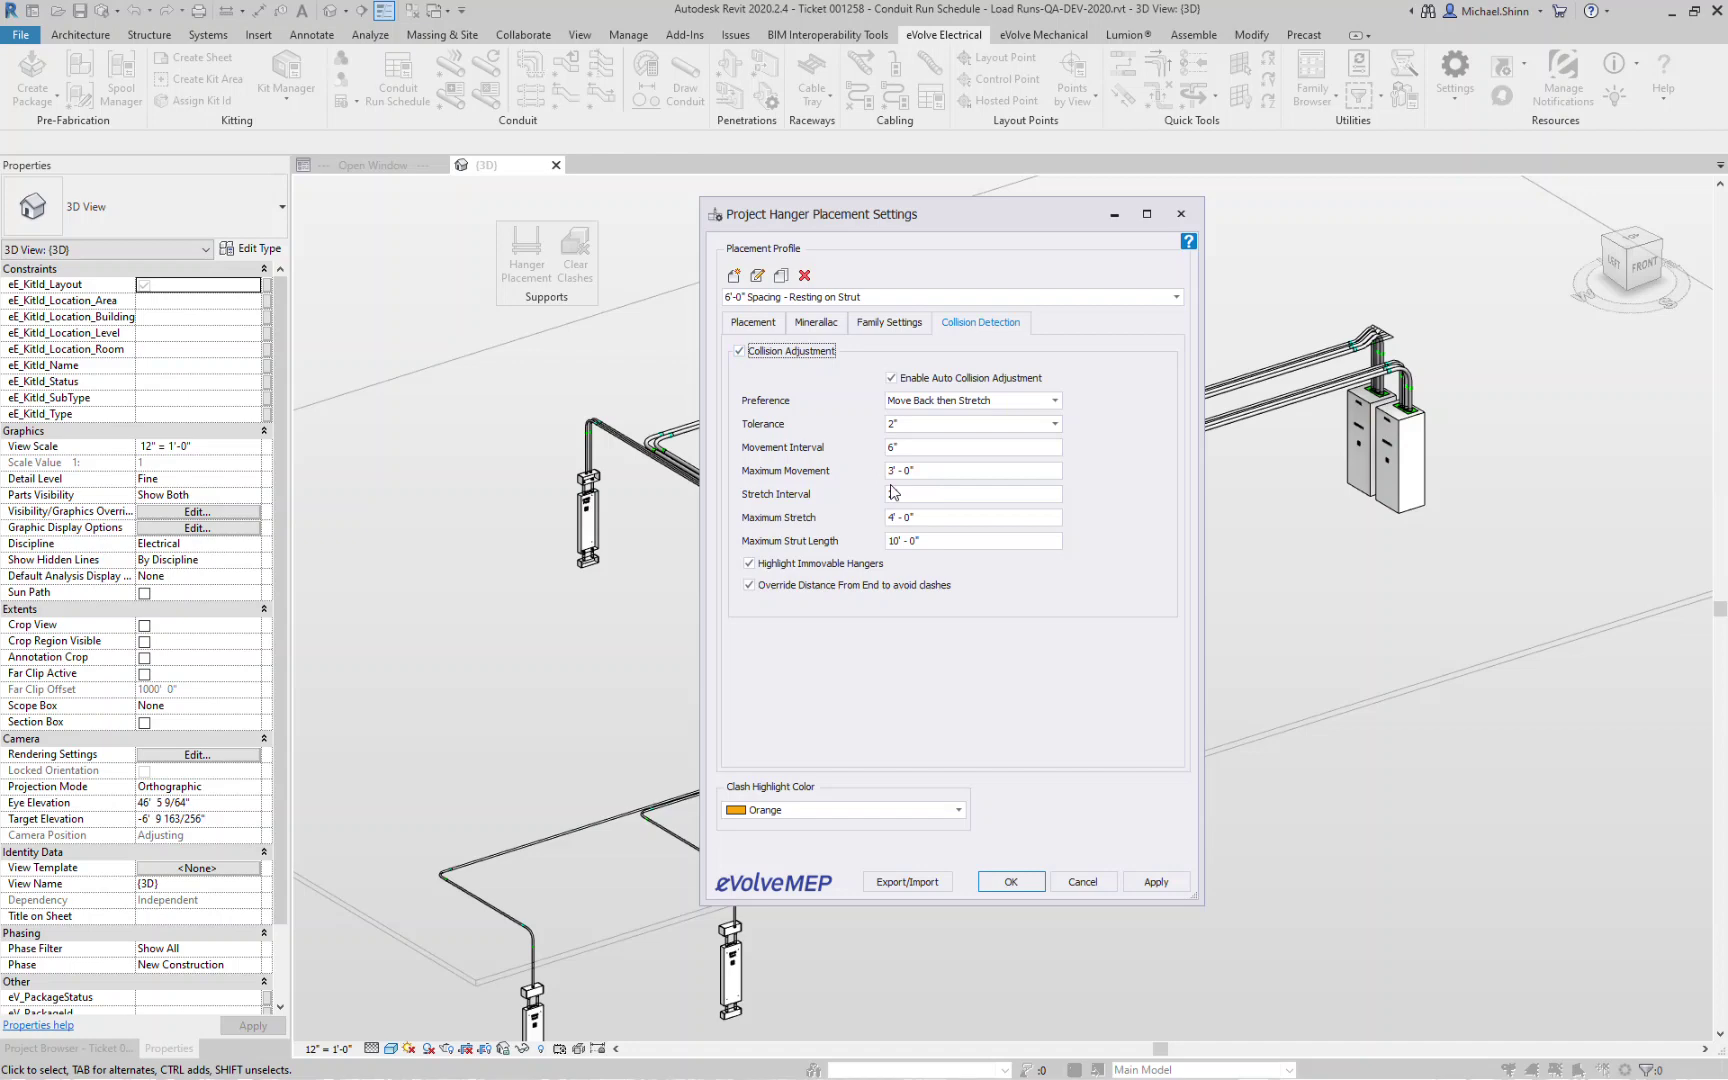
Save the hanger settings and make all model categories, including ducts, visible through VG.
{"action": "left_click", "coordinate": [1016, 885]}
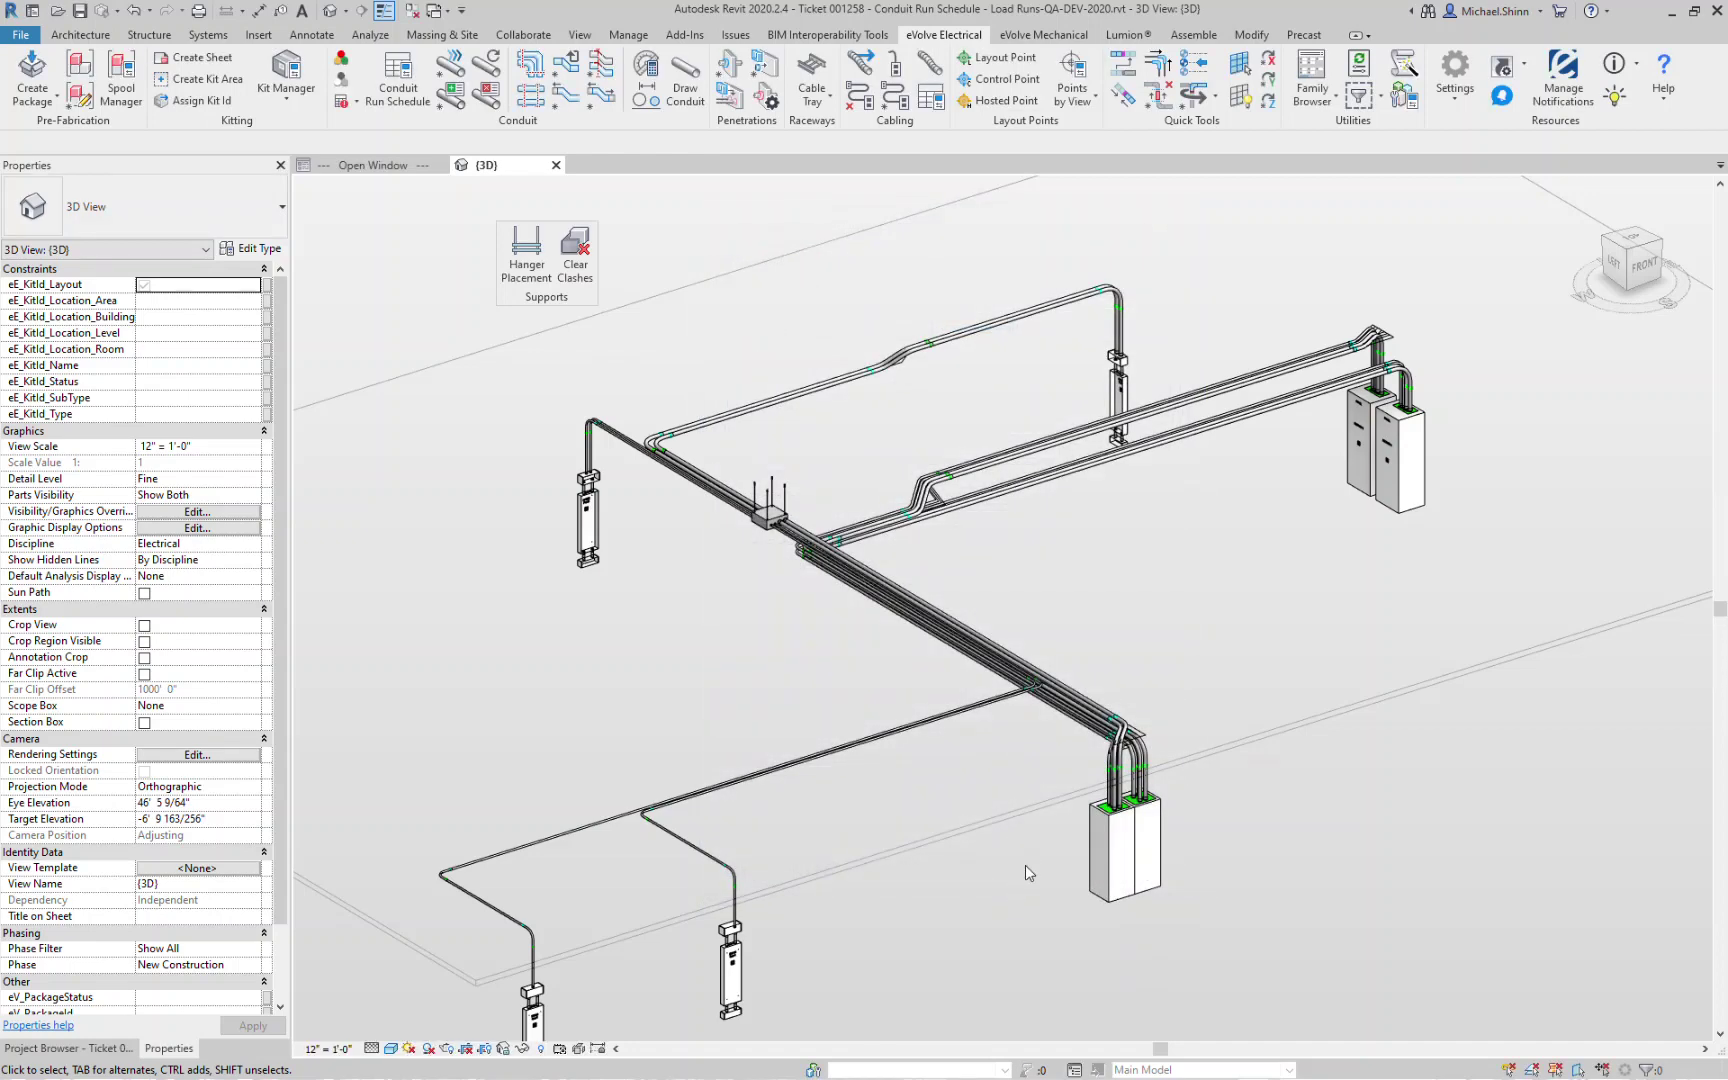
{"action": "key", "text": "v"}
{"action": "key", "text": "g"}
{"action": "left_click", "coordinate": [585, 884]}
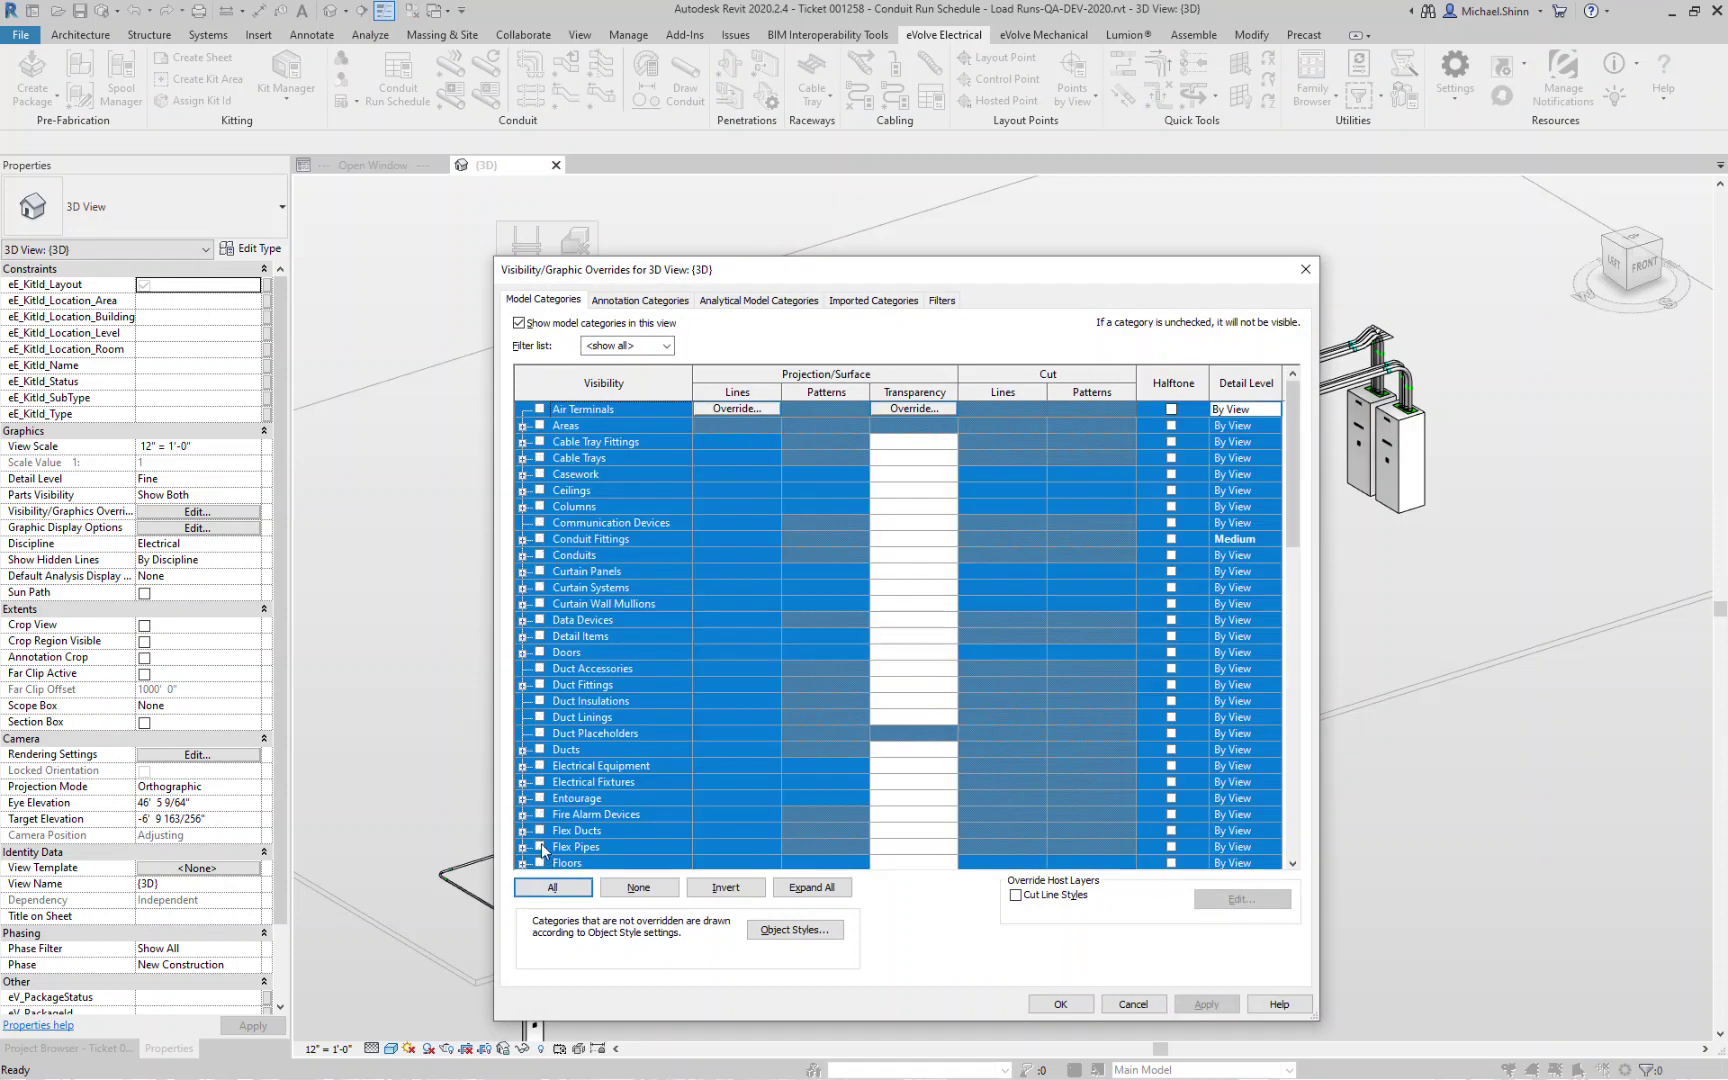
{"action": "left_click", "coordinate": [1060, 1004]}
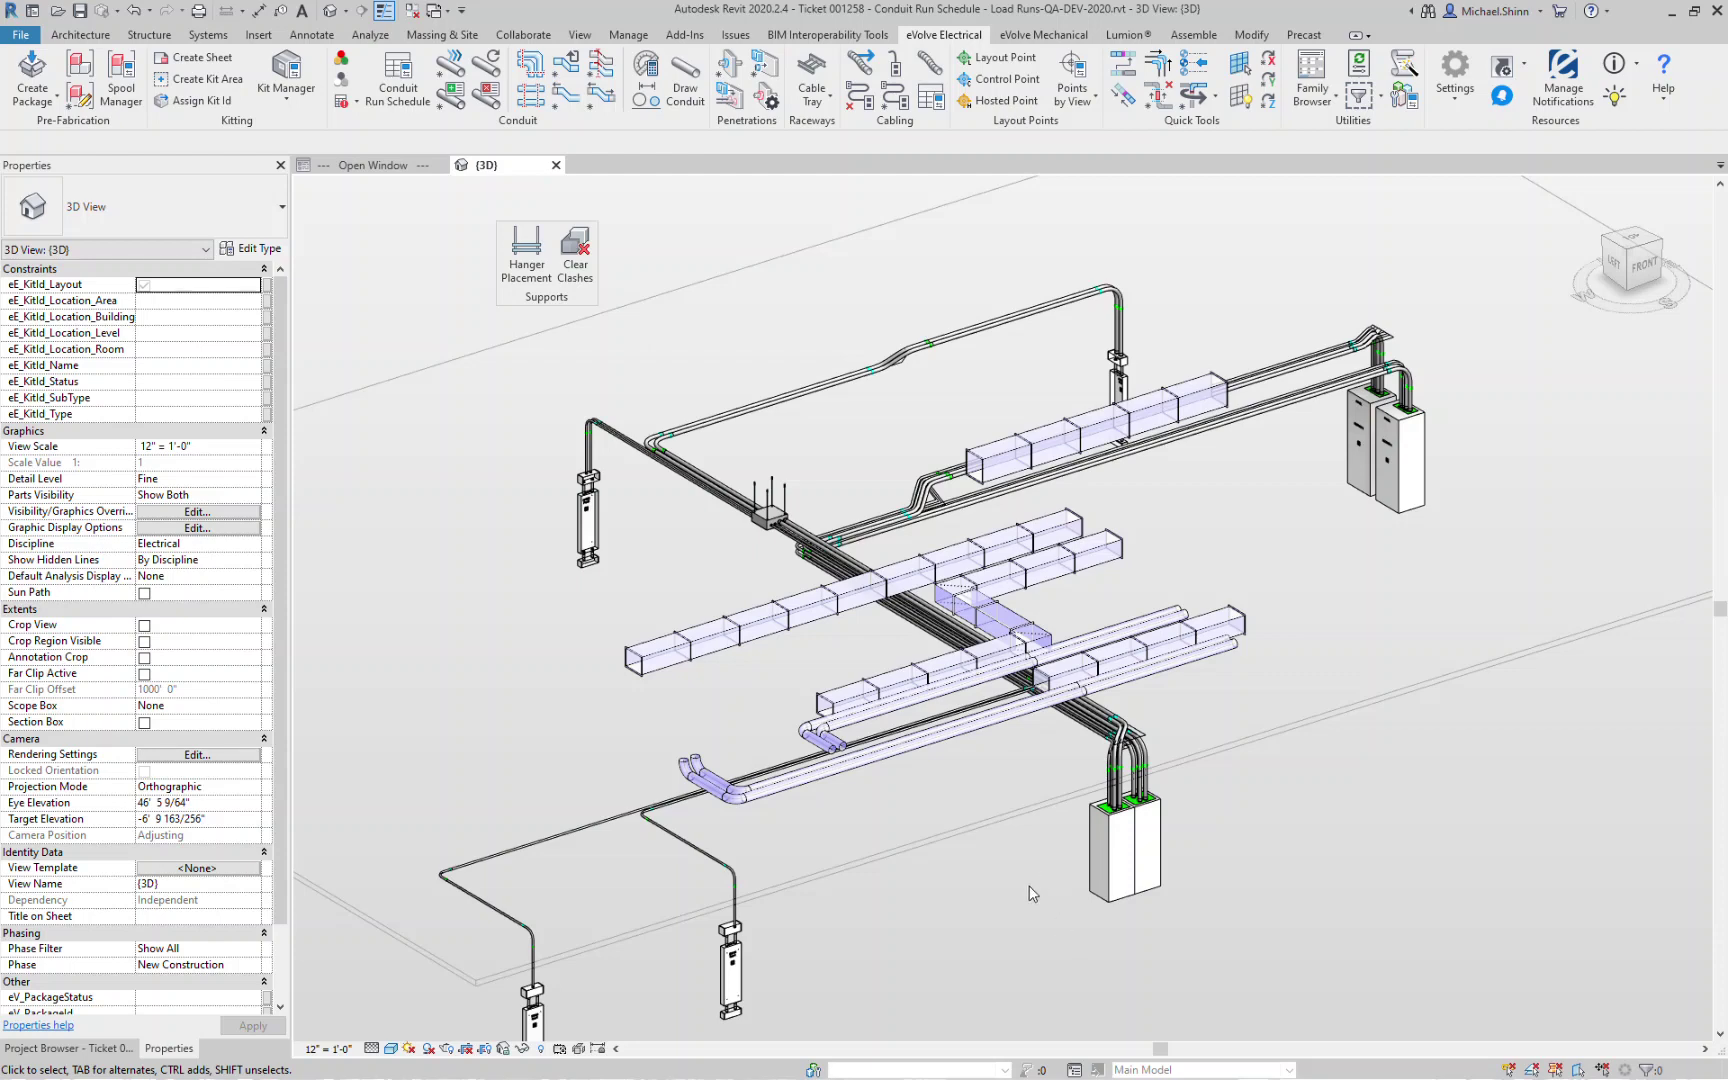
Select and deselect the conduit rack, then move the floating support tools beside the model.
{"action": "scroll", "coordinate": [1038, 765], "scroll_direction": "up", "scroll_amount": 4}
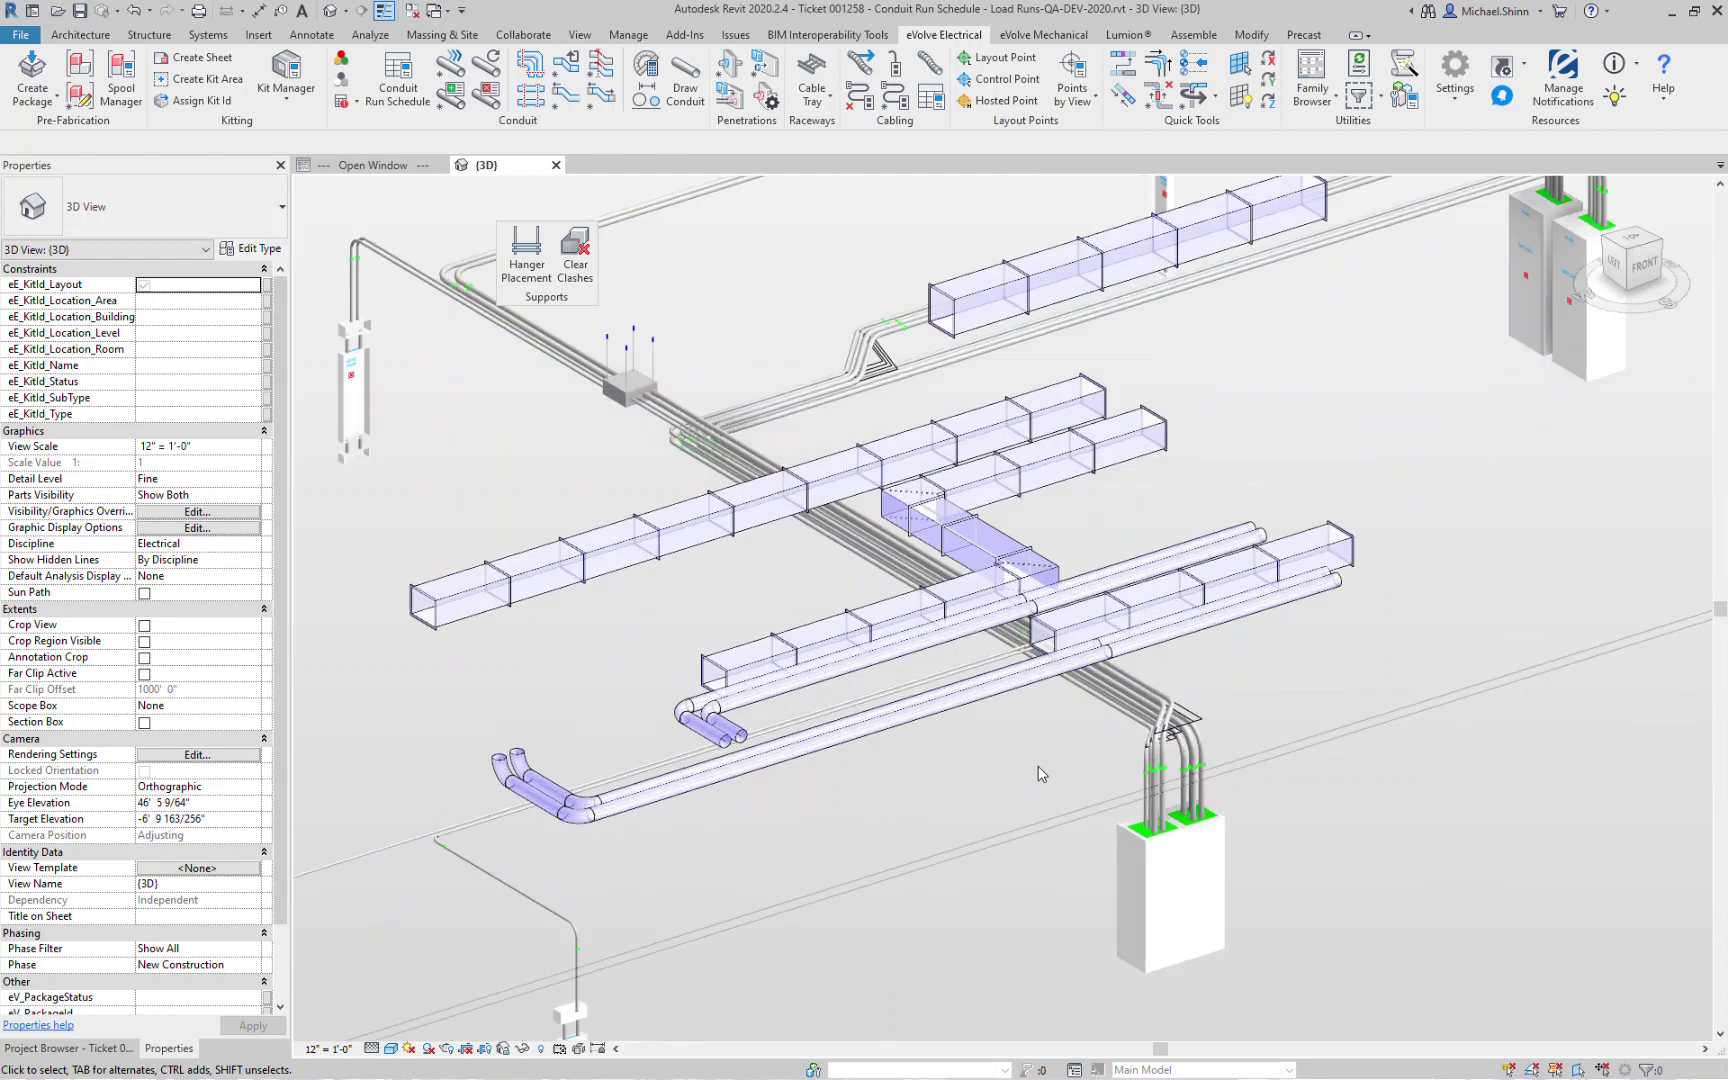
{"action": "left_click", "coordinate": [1075, 585]}
{"action": "scroll", "coordinate": [1075, 585], "scroll_direction": "down", "scroll_amount": 5}
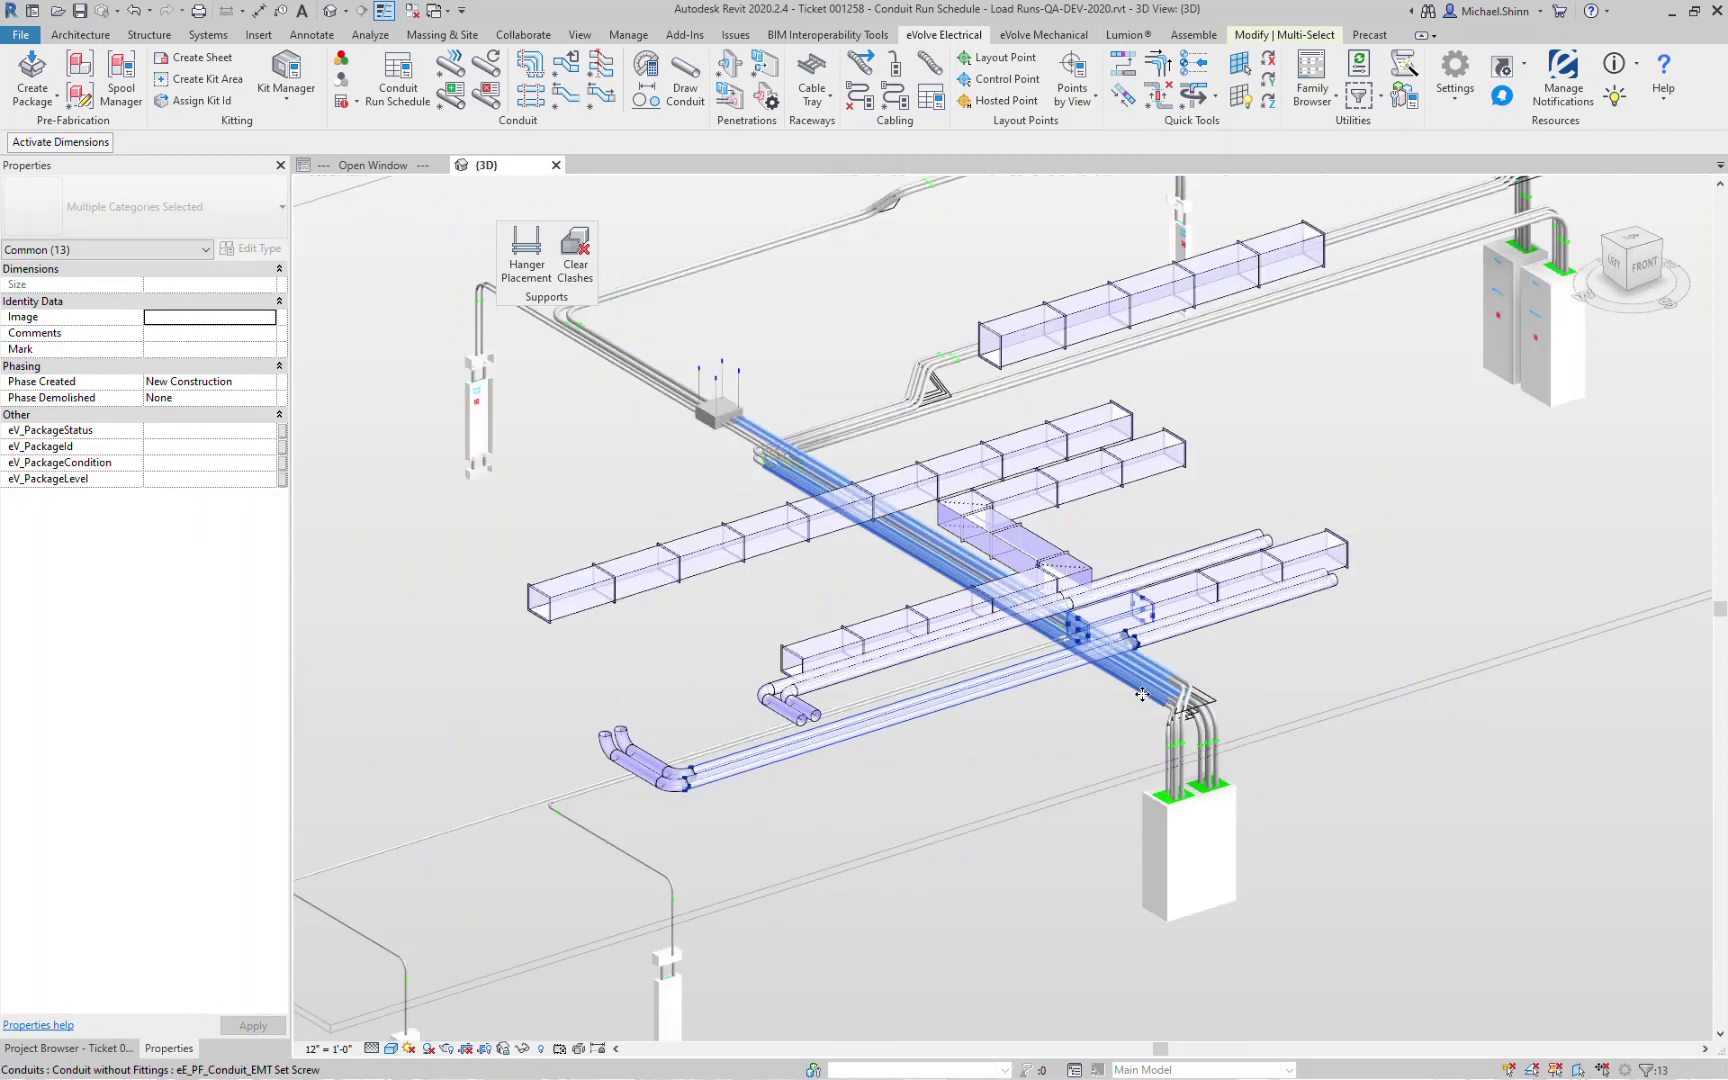
{"action": "scroll", "coordinate": [1183, 722], "scroll_direction": "up", "scroll_amount": 3}
{"action": "key", "text": "Escape"}
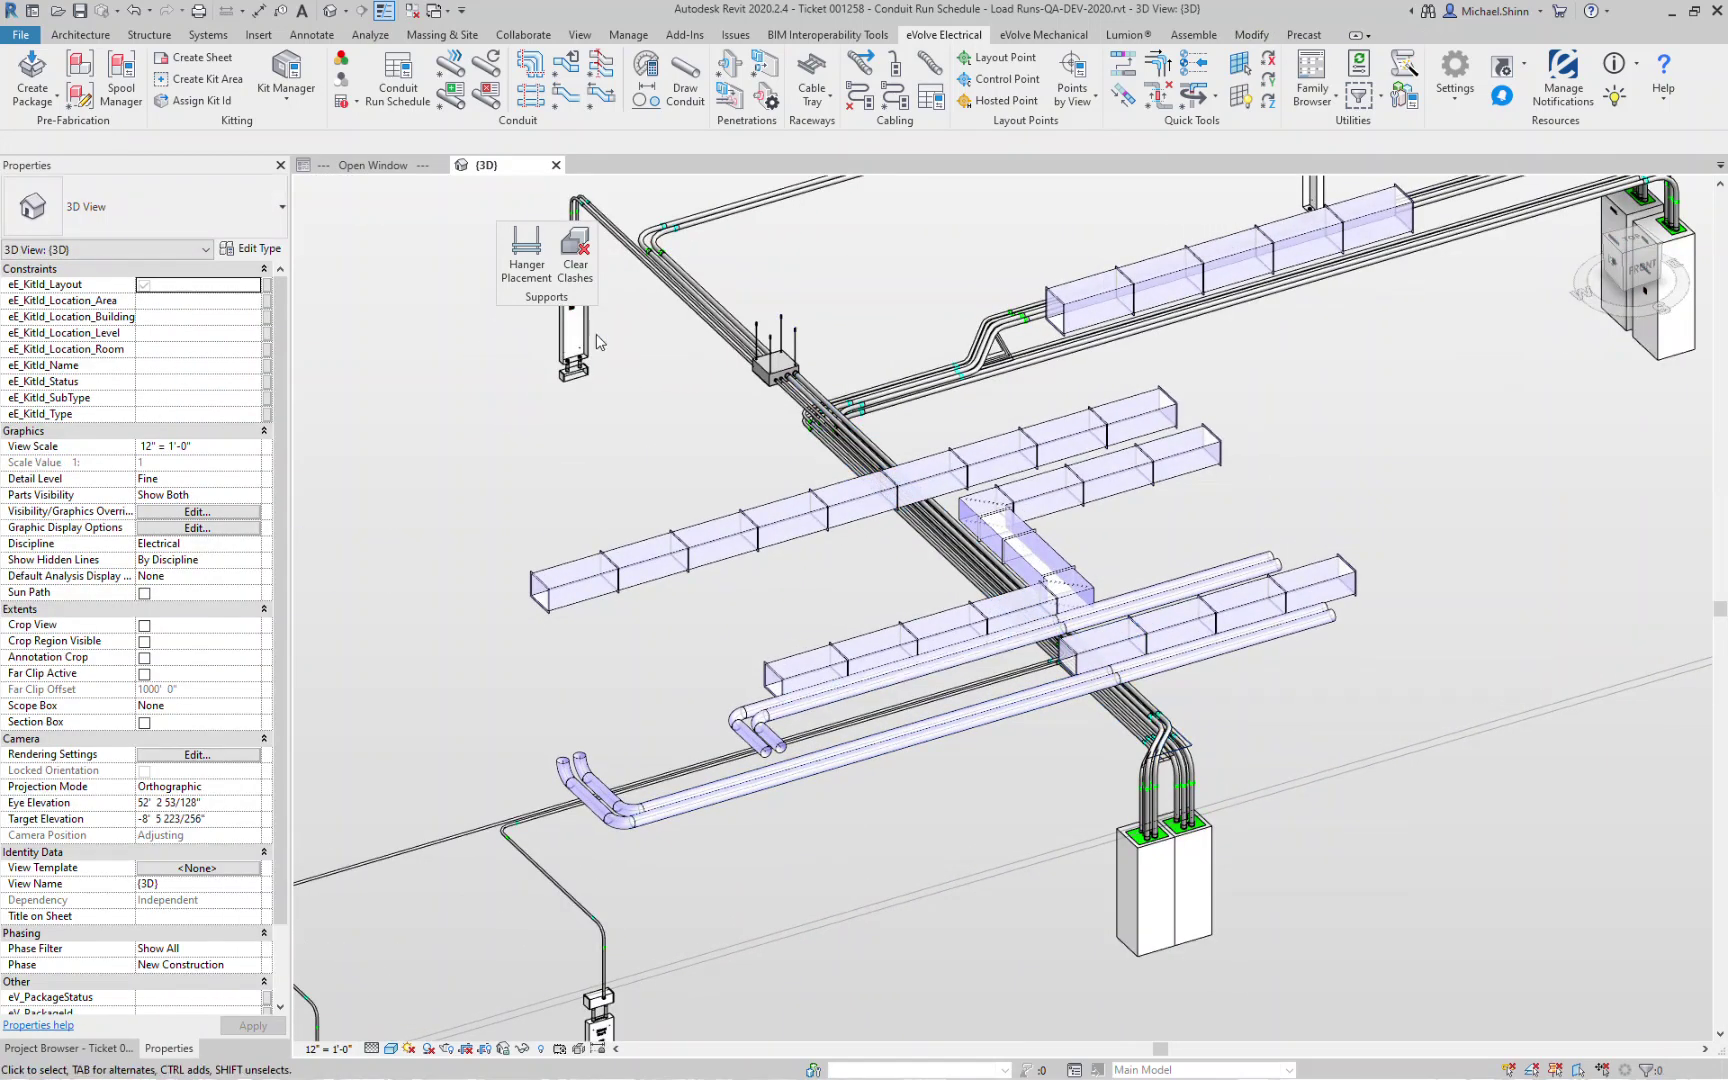
{"action": "left_click_drag", "start_coordinate": [547, 306], "coordinate": [654, 463]}
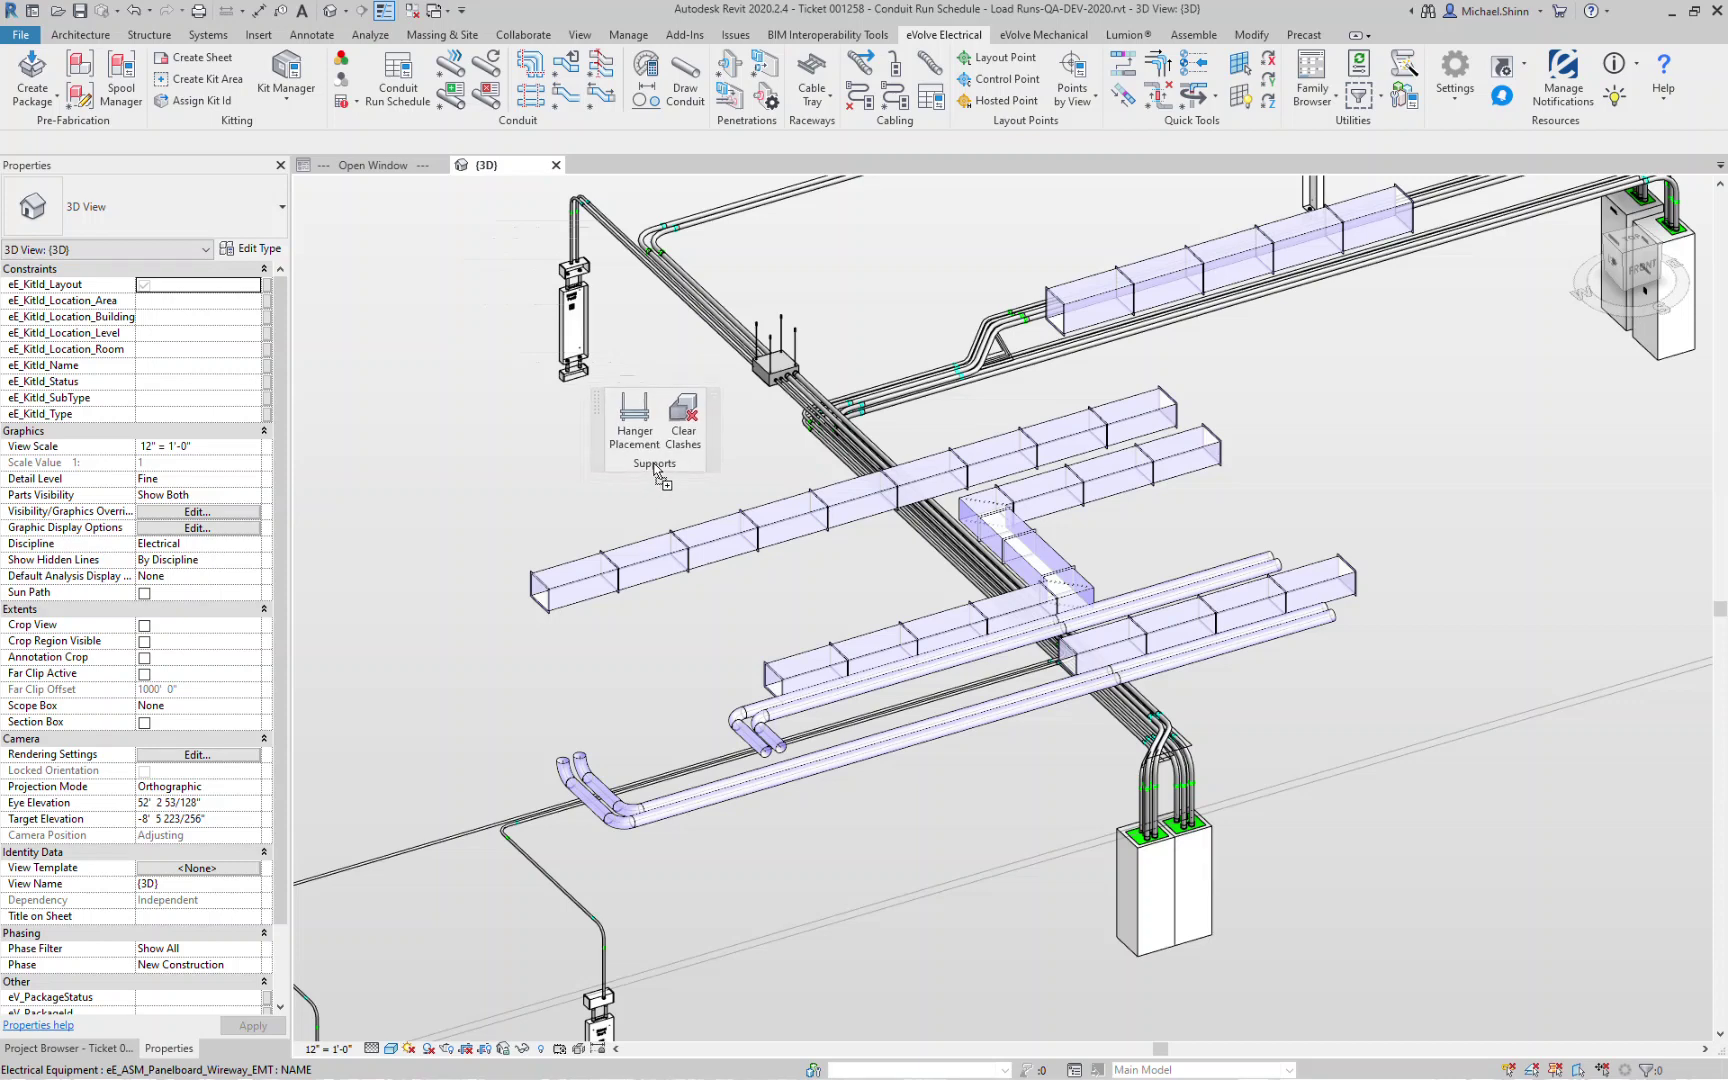
Start Hanger Placement and window-select the parallel conduit runs of the rack.
{"action": "left_click", "coordinate": [645, 414]}
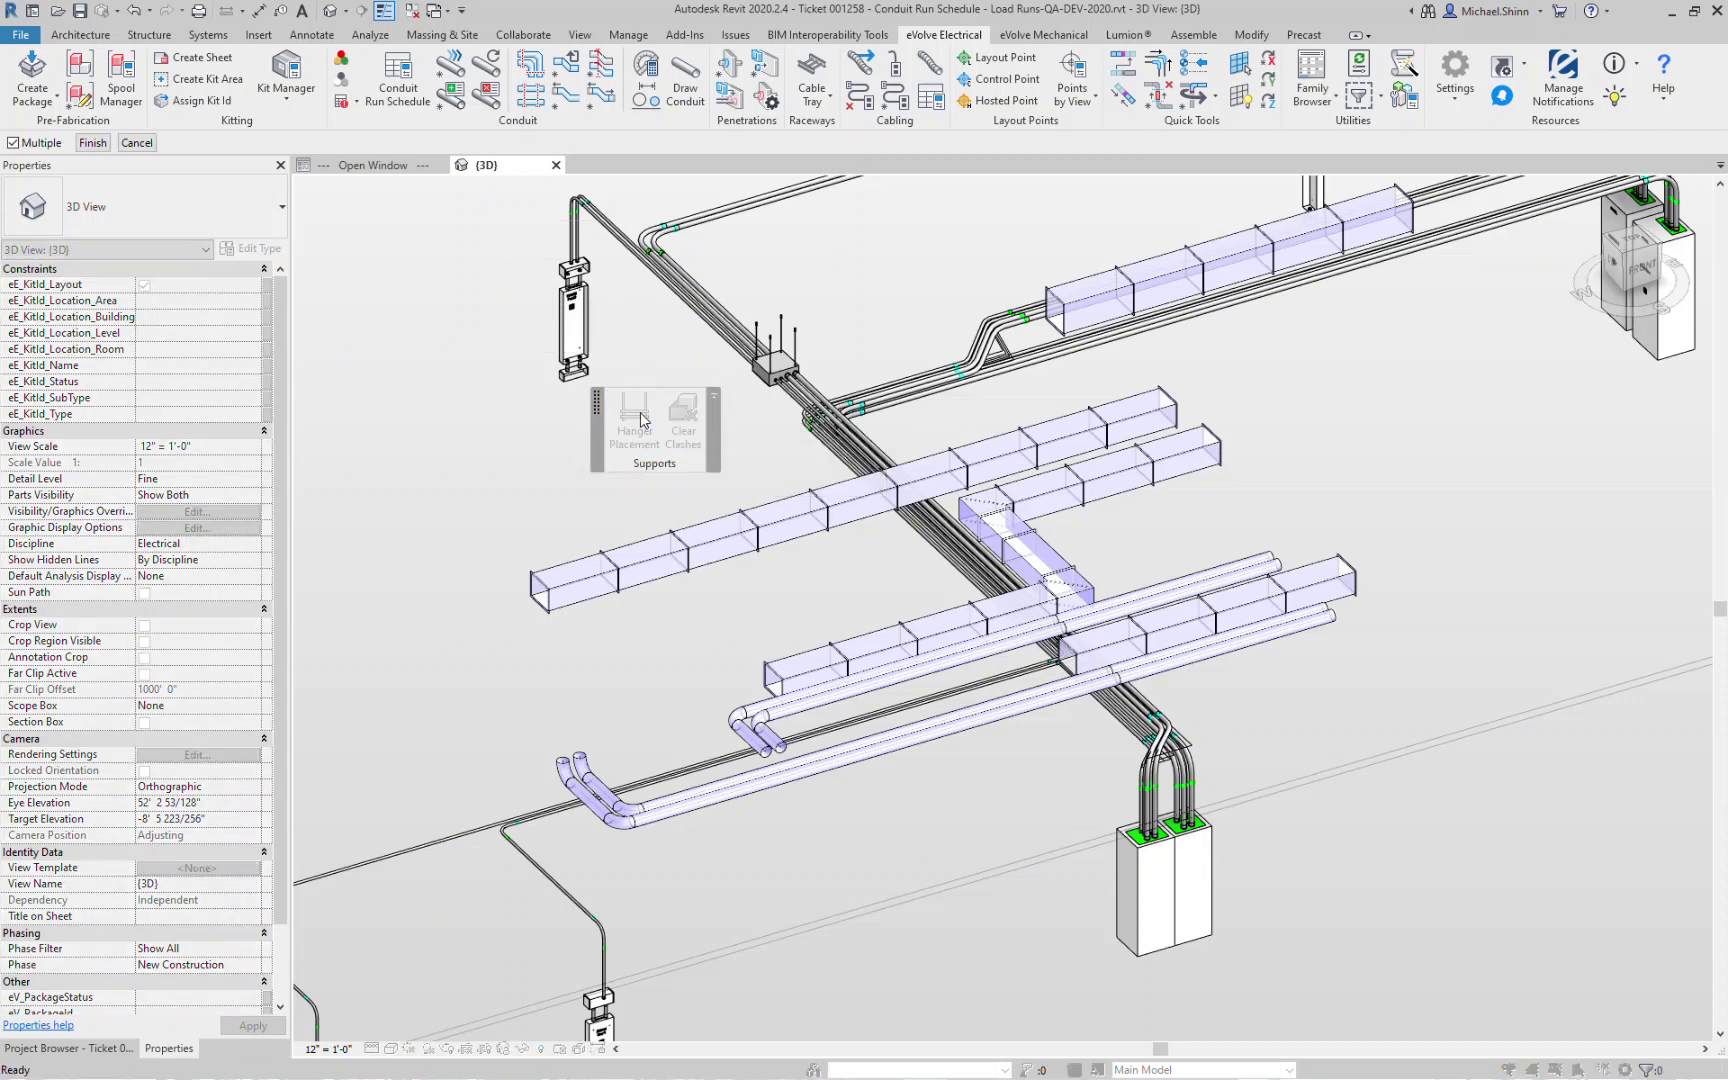
{"action": "scroll", "coordinate": [1130, 692], "scroll_direction": "up", "scroll_amount": 3}
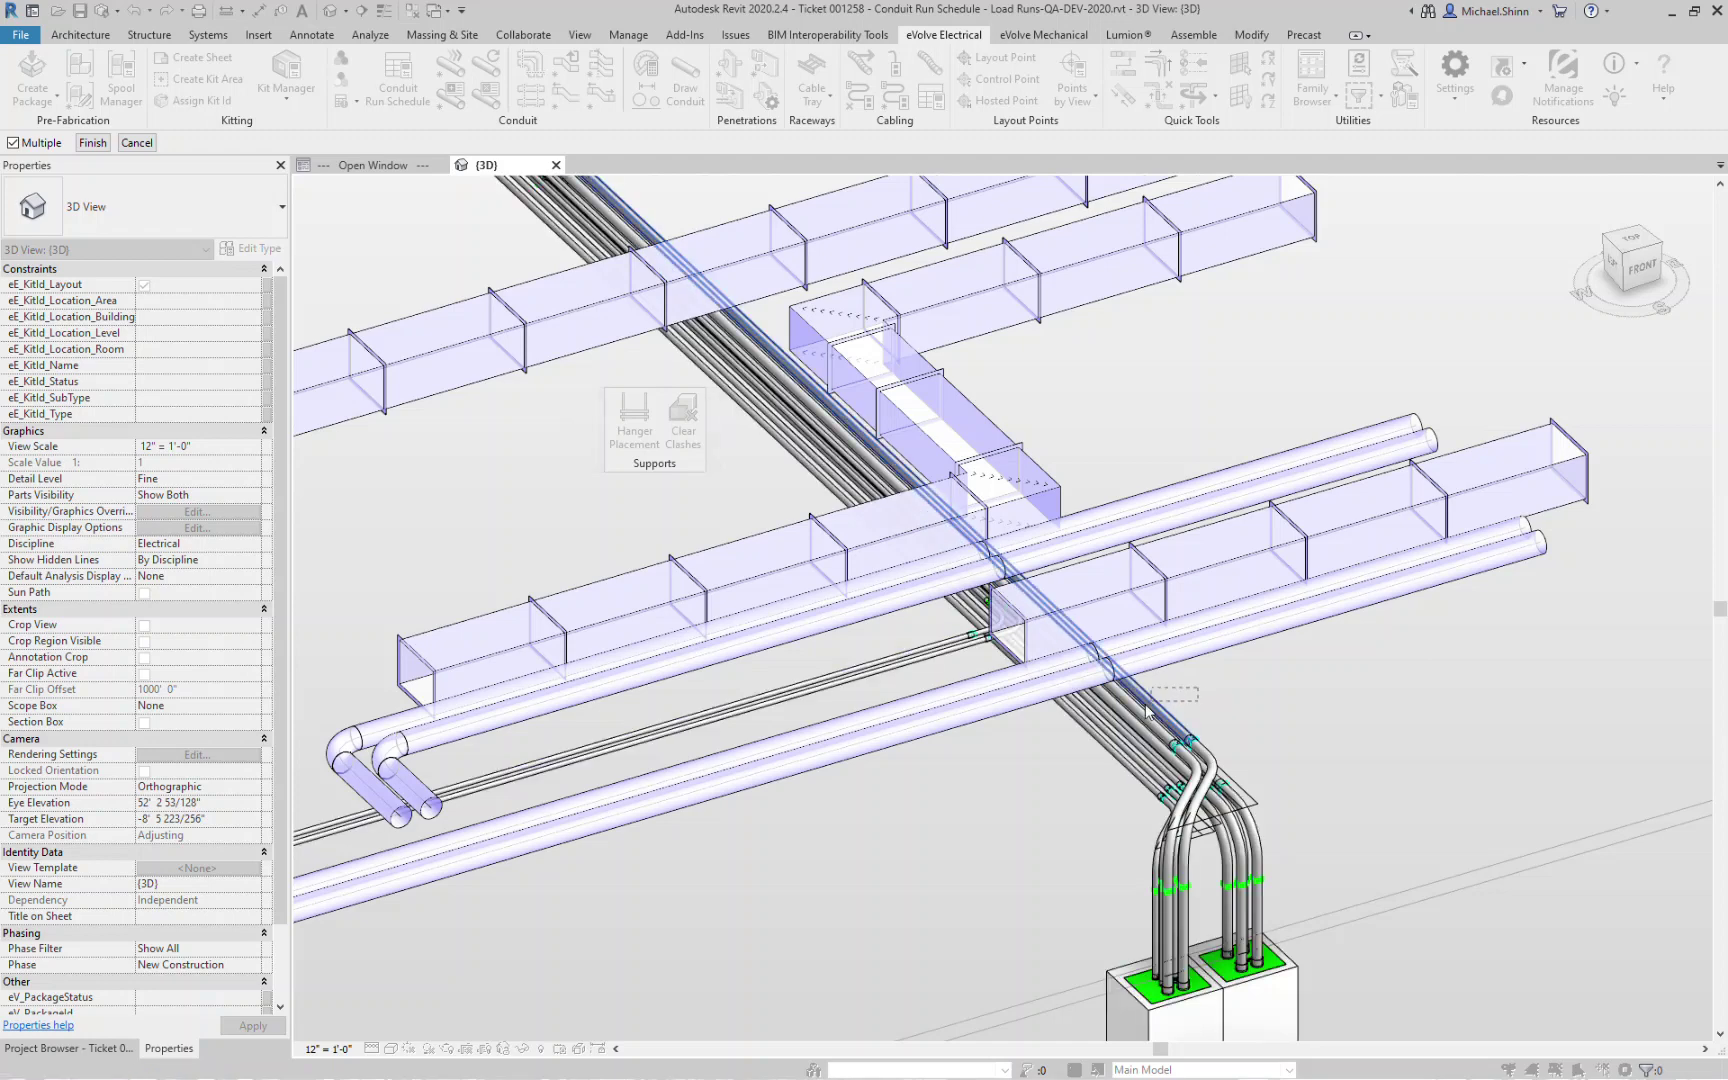
{"action": "left_click_drag", "start_coordinate": [1198, 688], "coordinate": [1036, 747]}
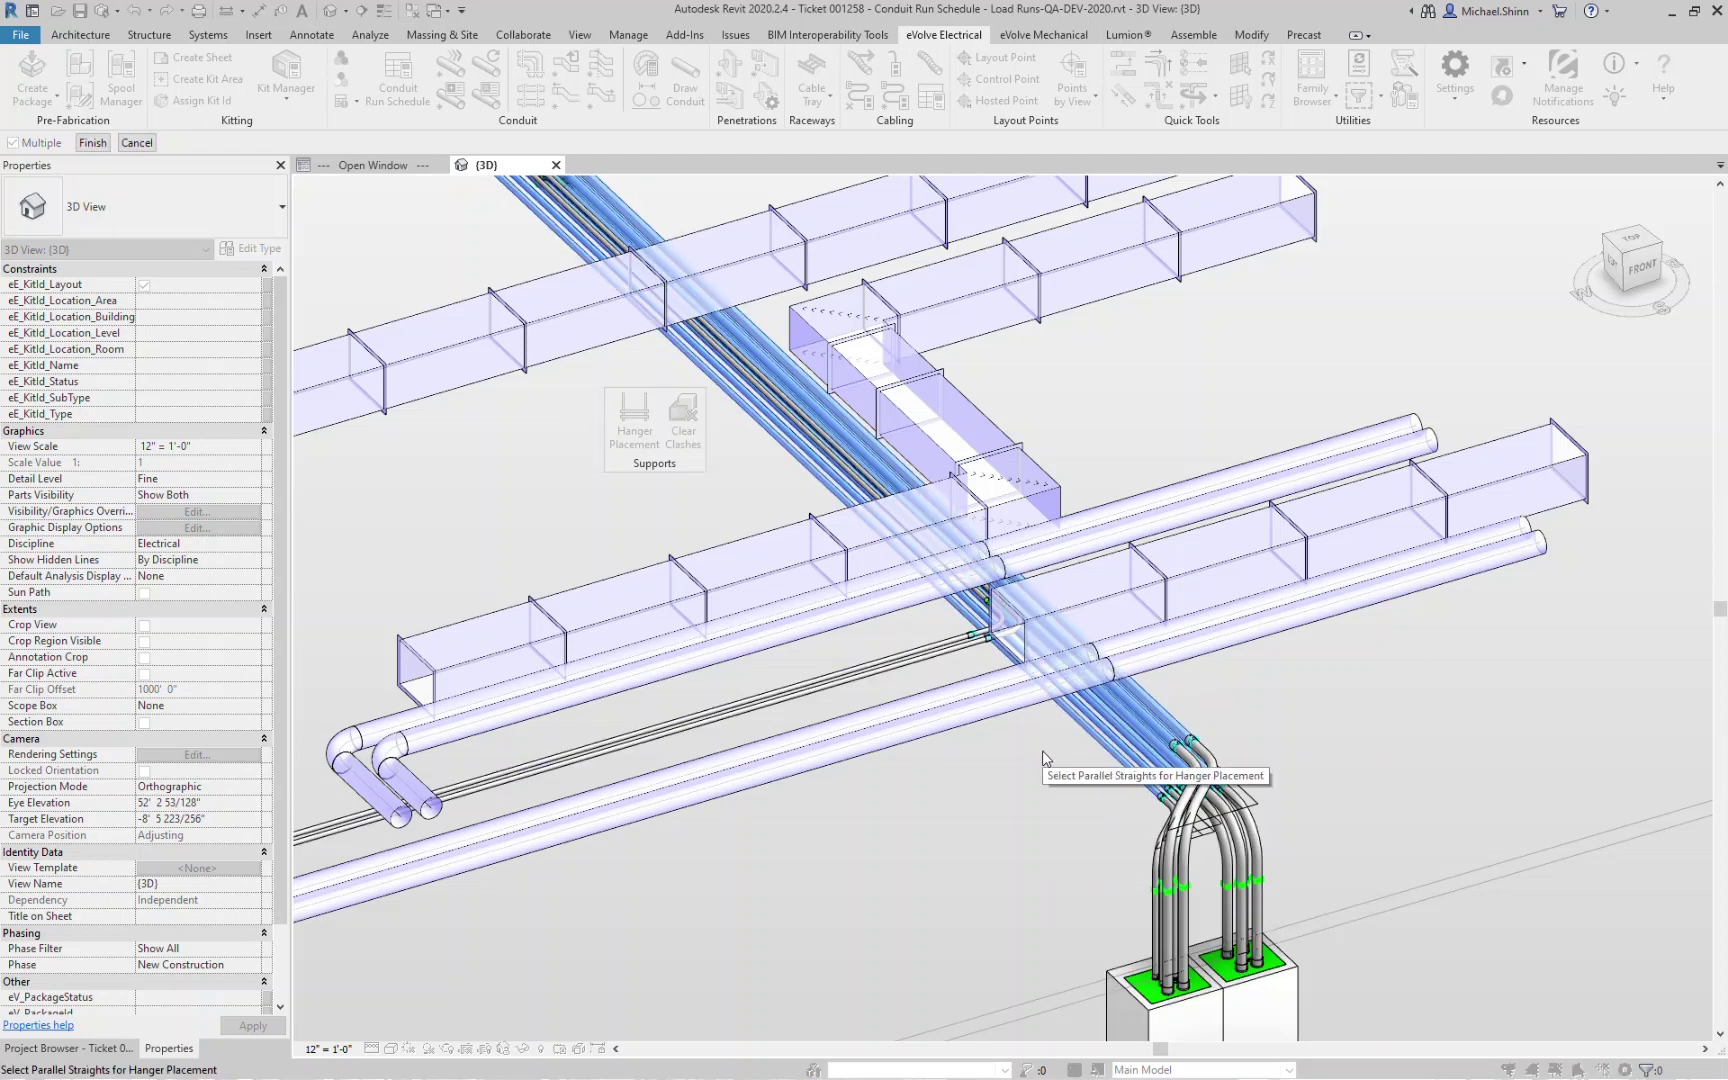
{"action": "left_click", "coordinate": [92, 143]}
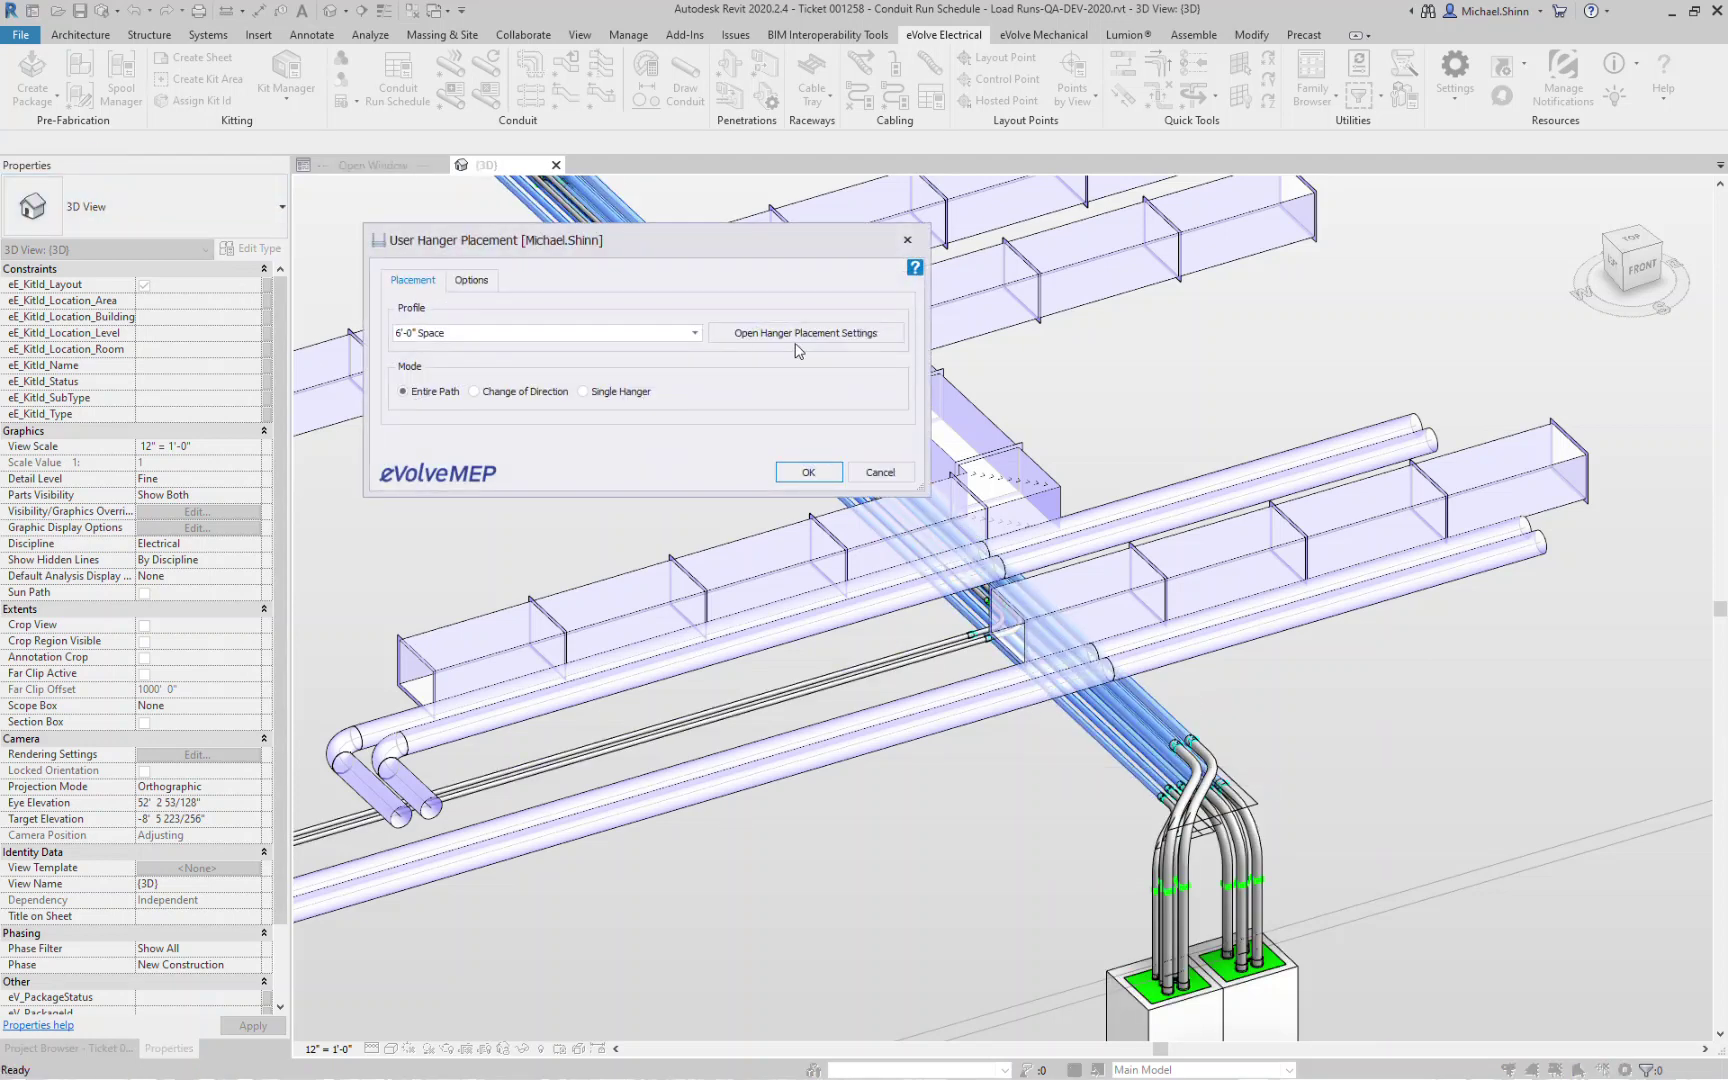
{"action": "left_click_drag", "start_coordinate": [757, 256], "coordinate": [1064, 417]}
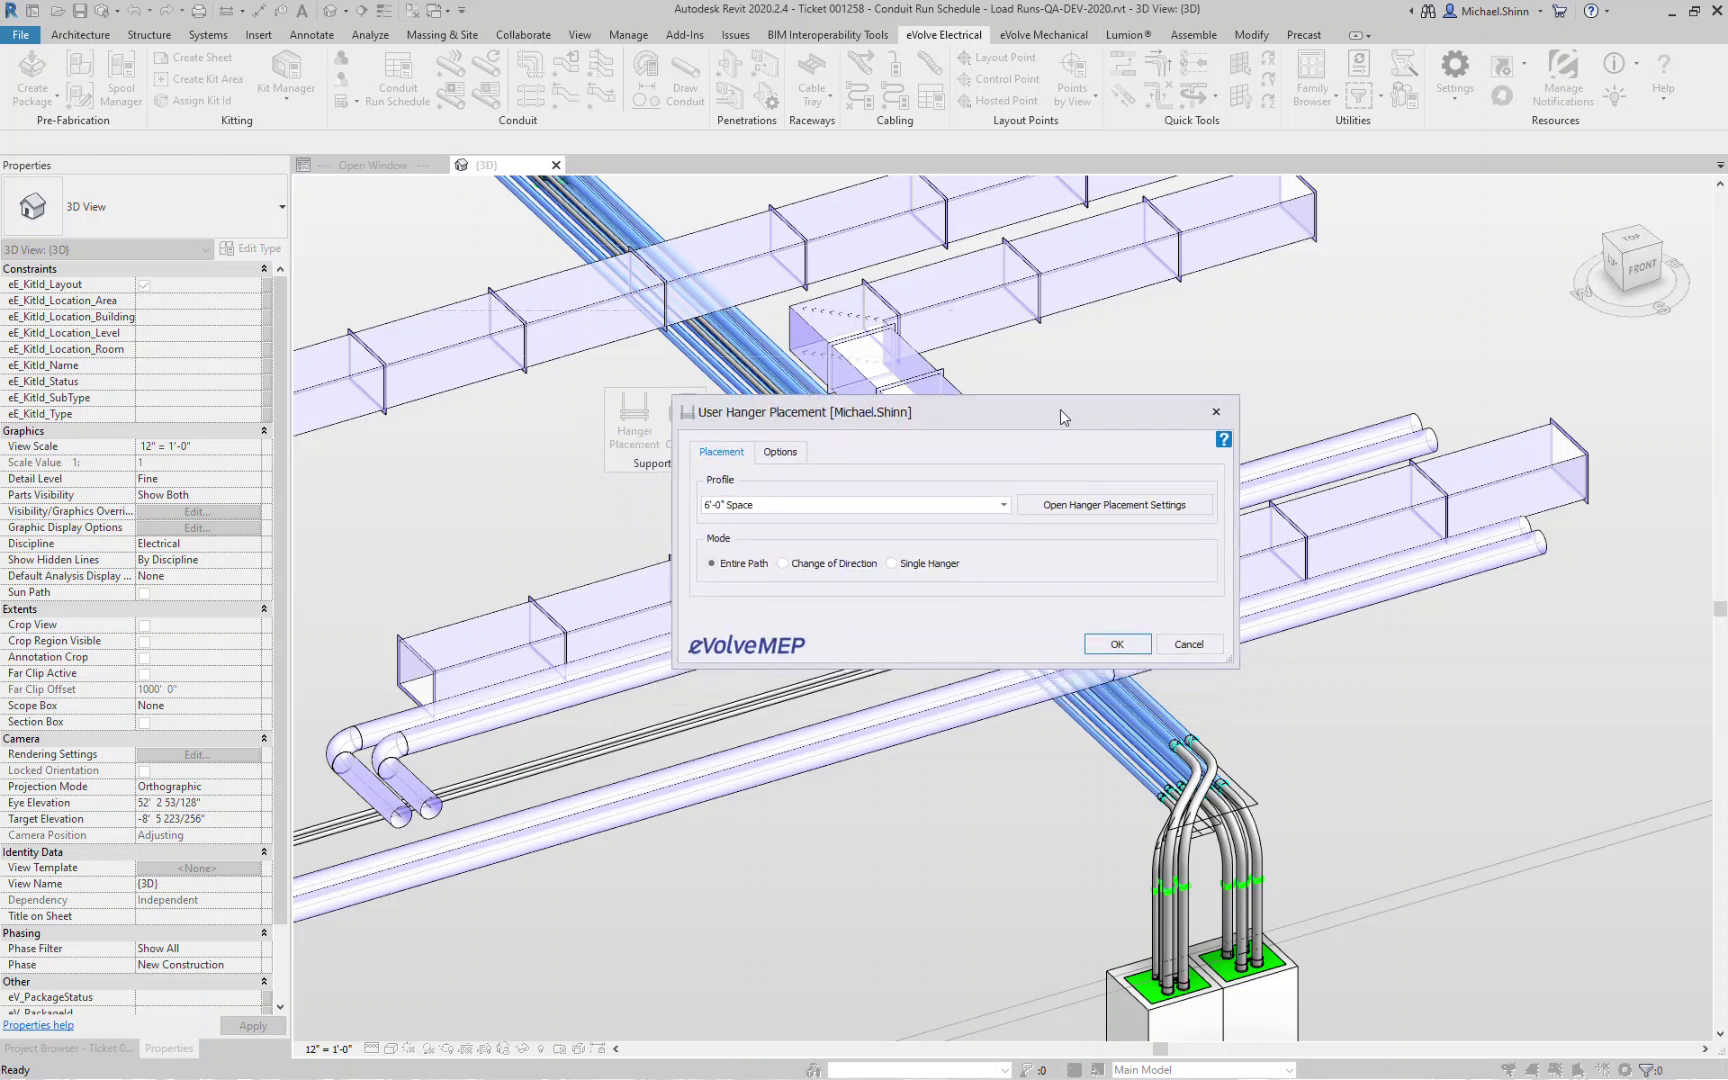
Choose the 6'-0" Spacing - Resting on Strut profile and review the project hanger settings.
{"action": "left_click", "coordinate": [1003, 505]}
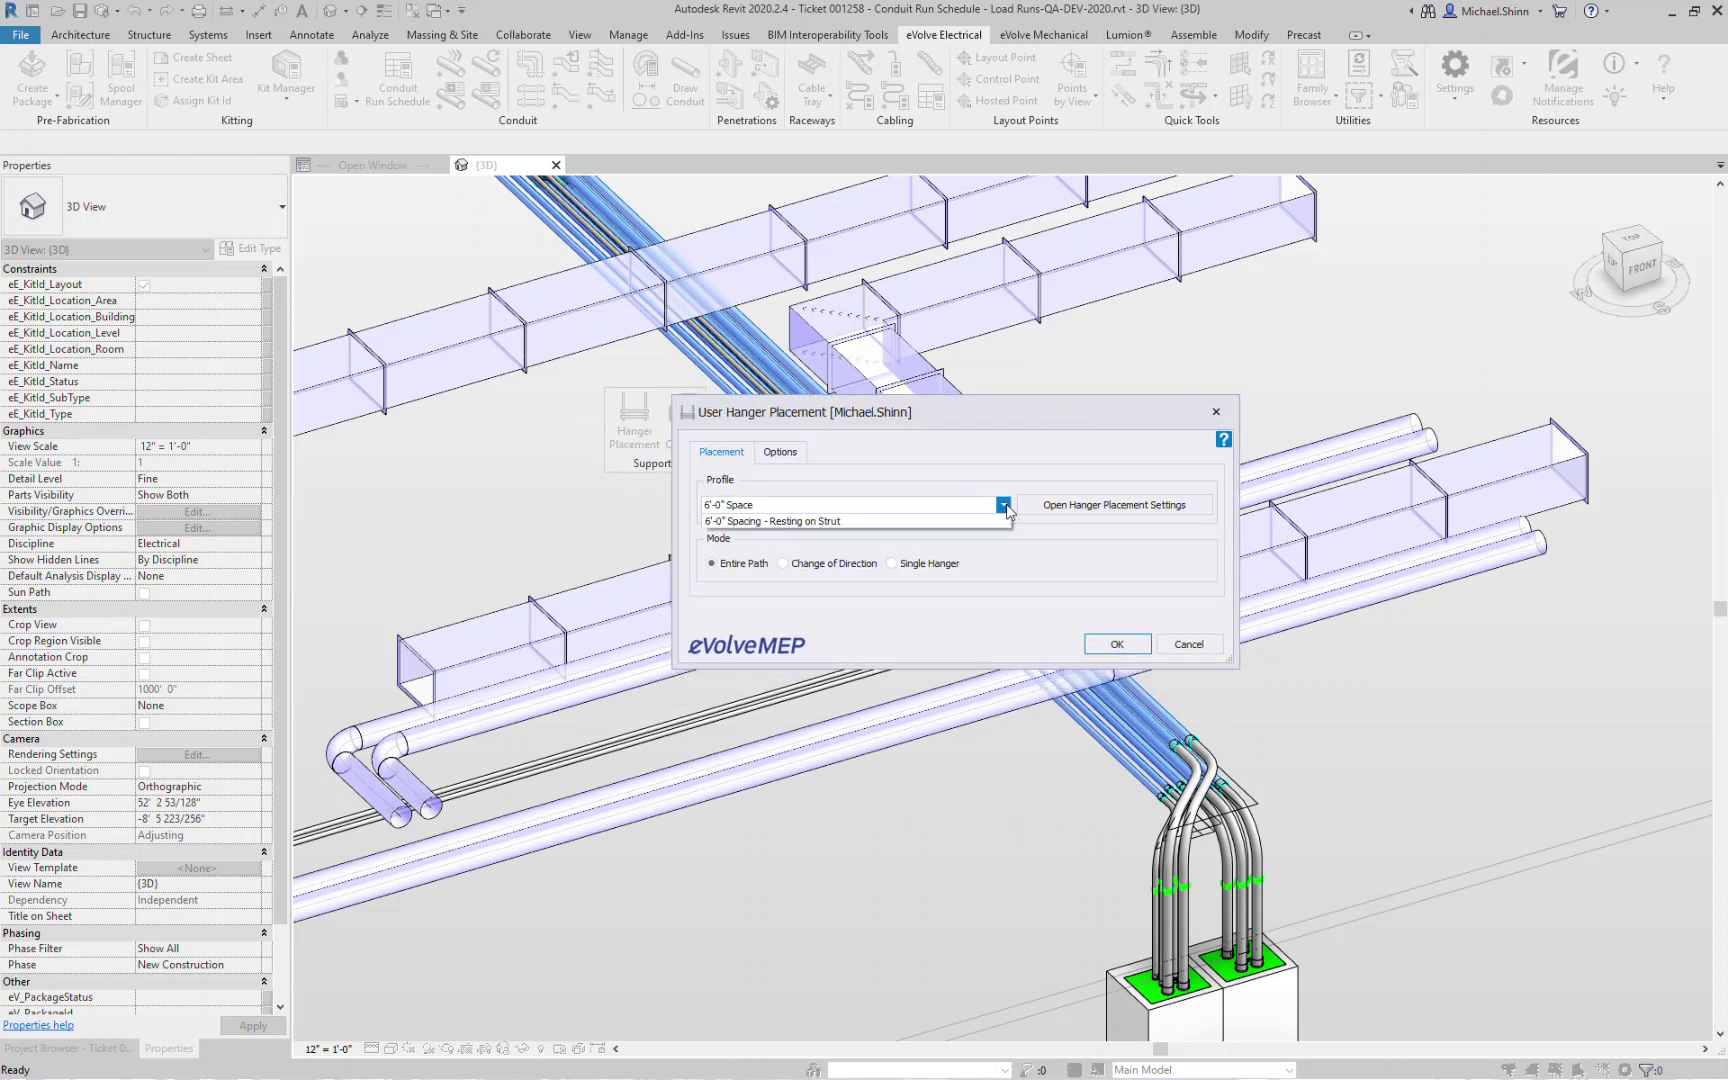
{"action": "left_click", "coordinate": [934, 522]}
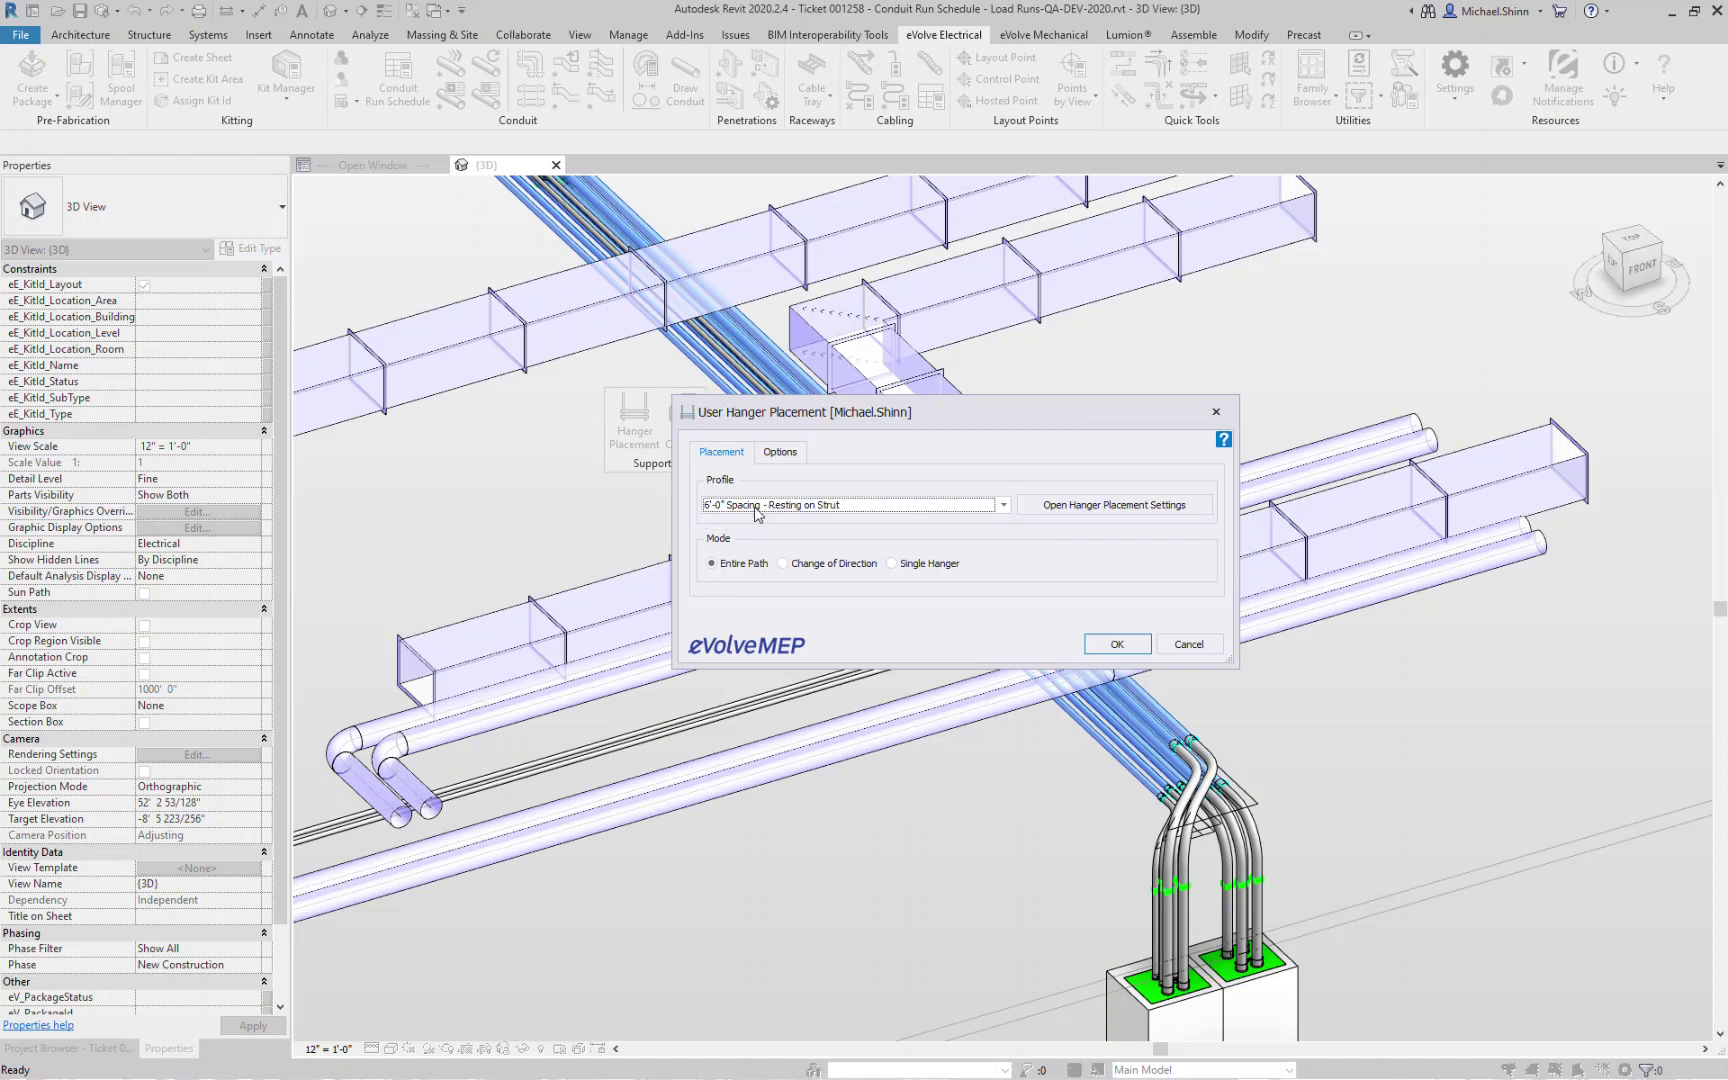
{"action": "left_click", "coordinate": [1107, 514]}
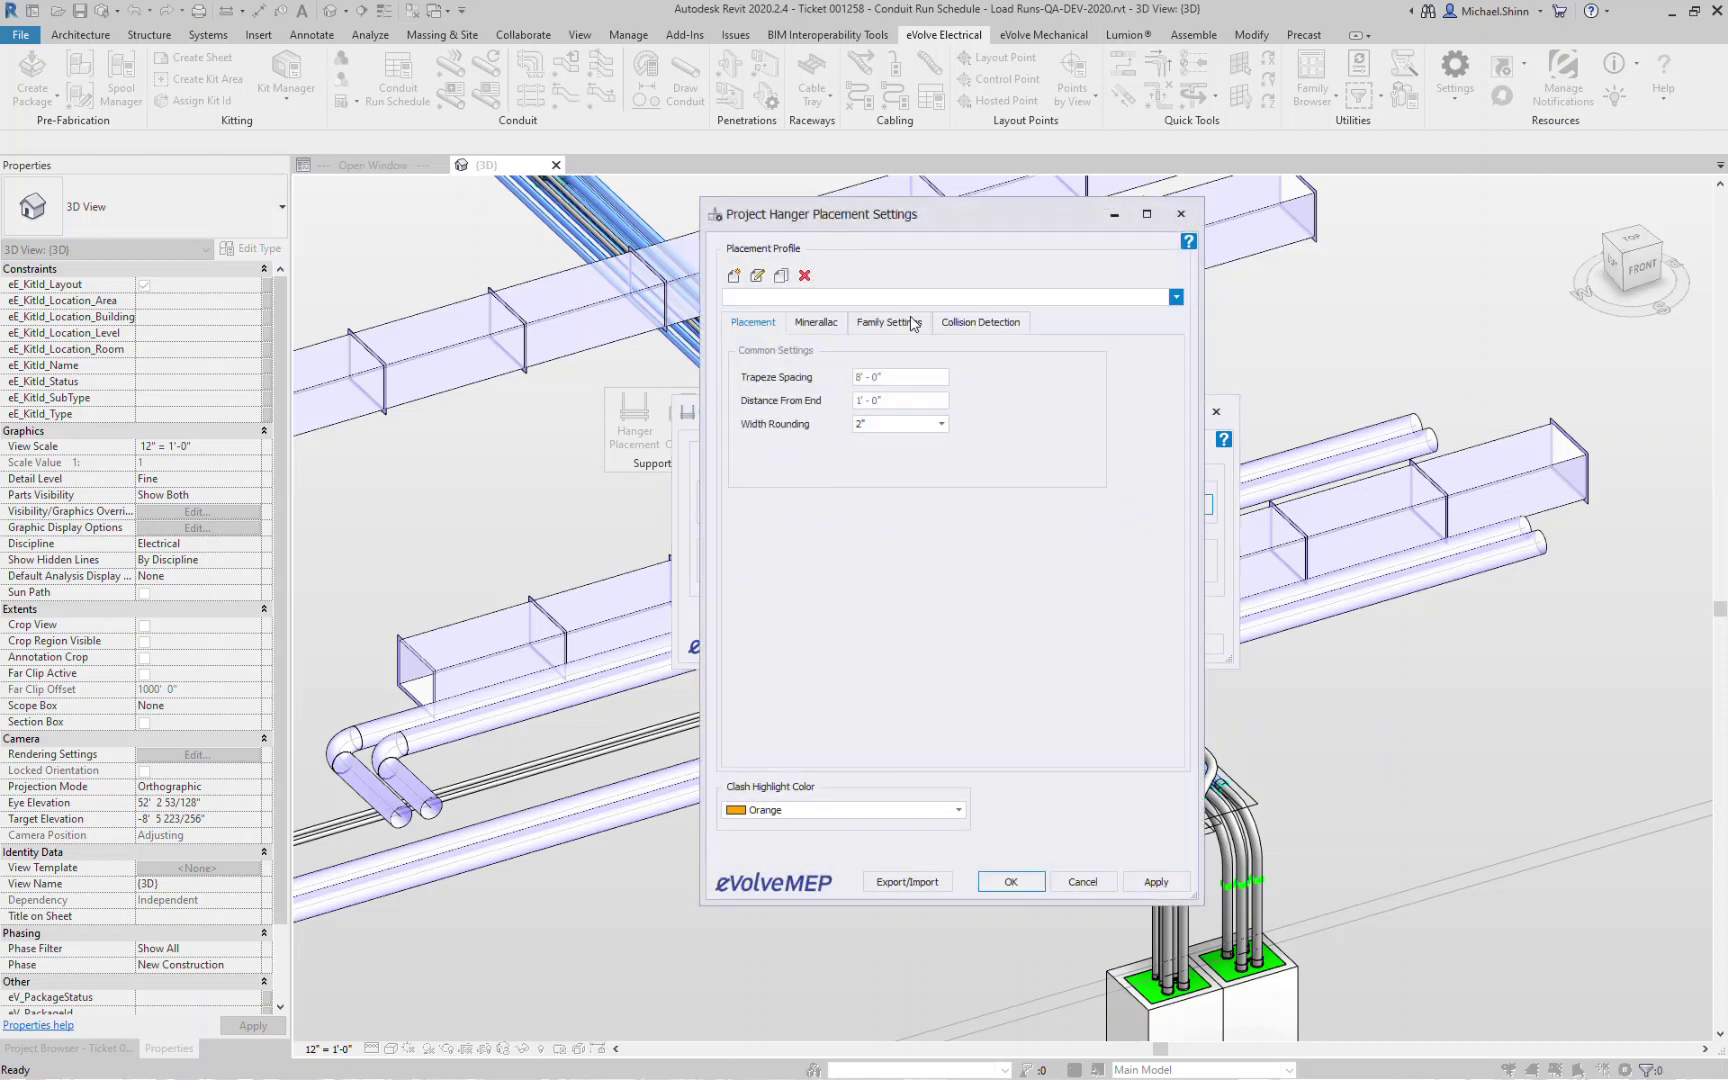
{"action": "left_click_drag", "start_coordinate": [1028, 226], "coordinate": [1387, 200]}
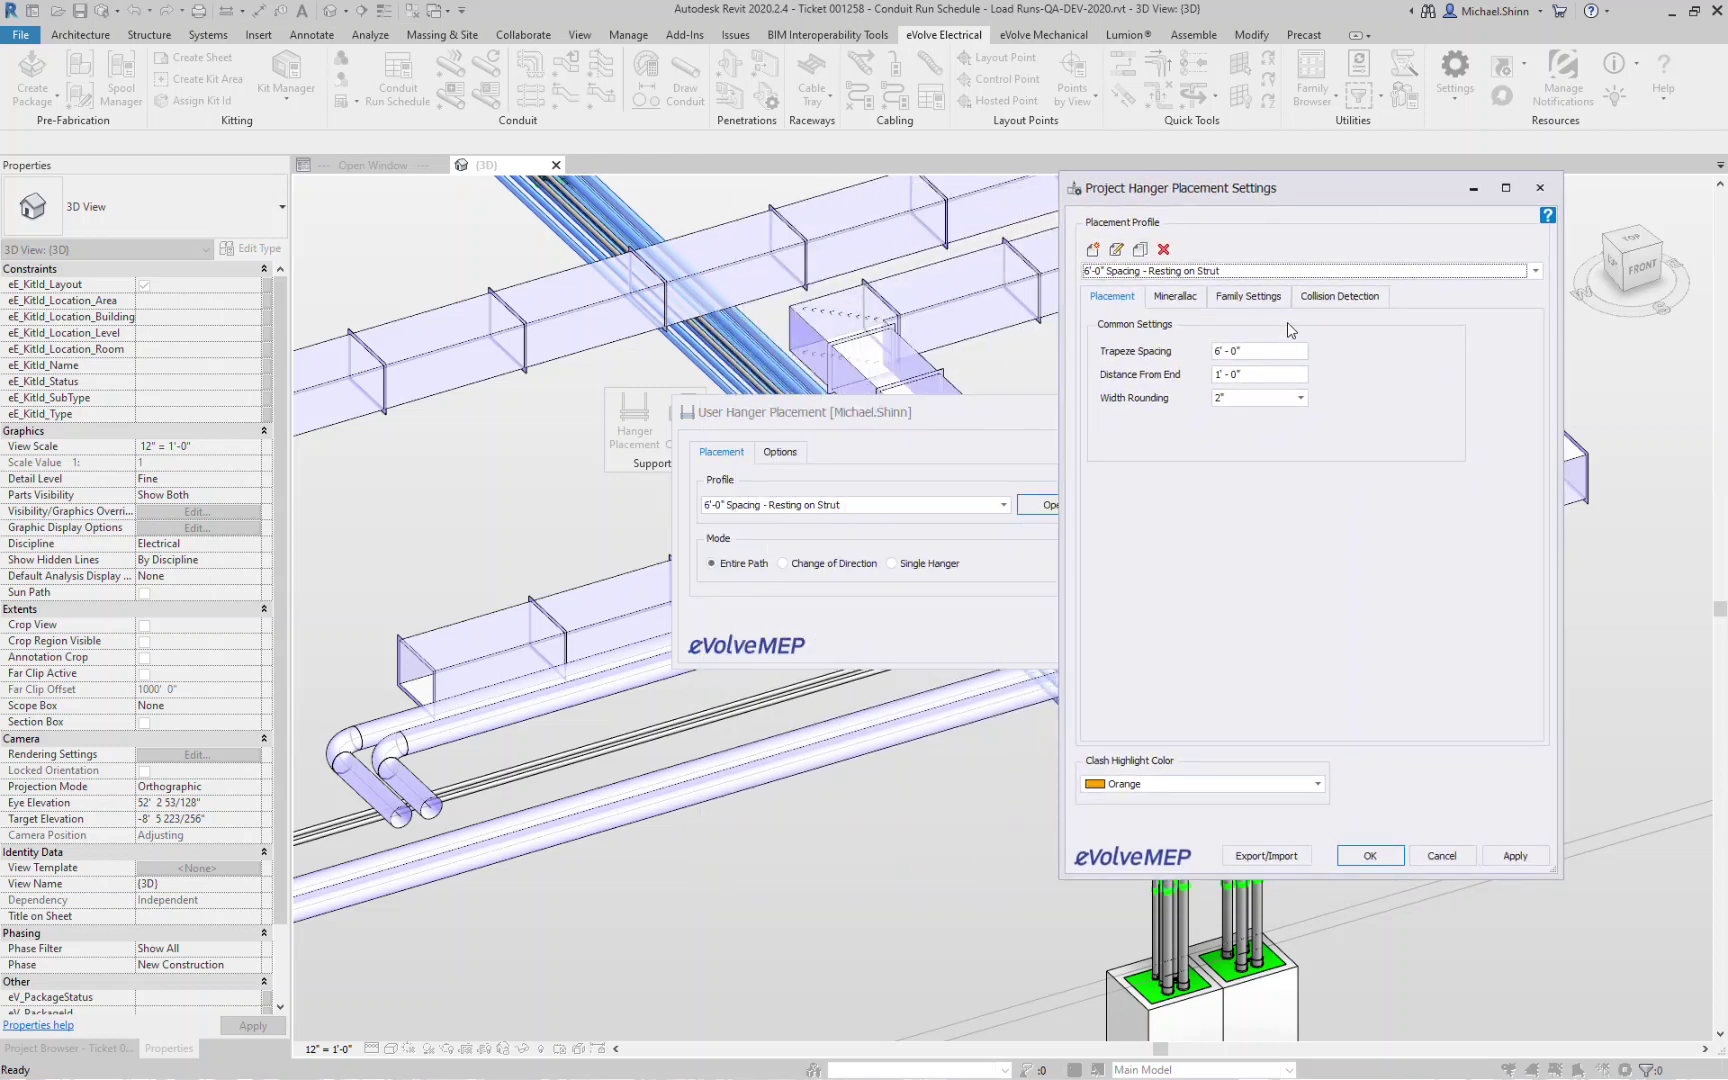
{"action": "left_click", "coordinate": [1370, 856]}
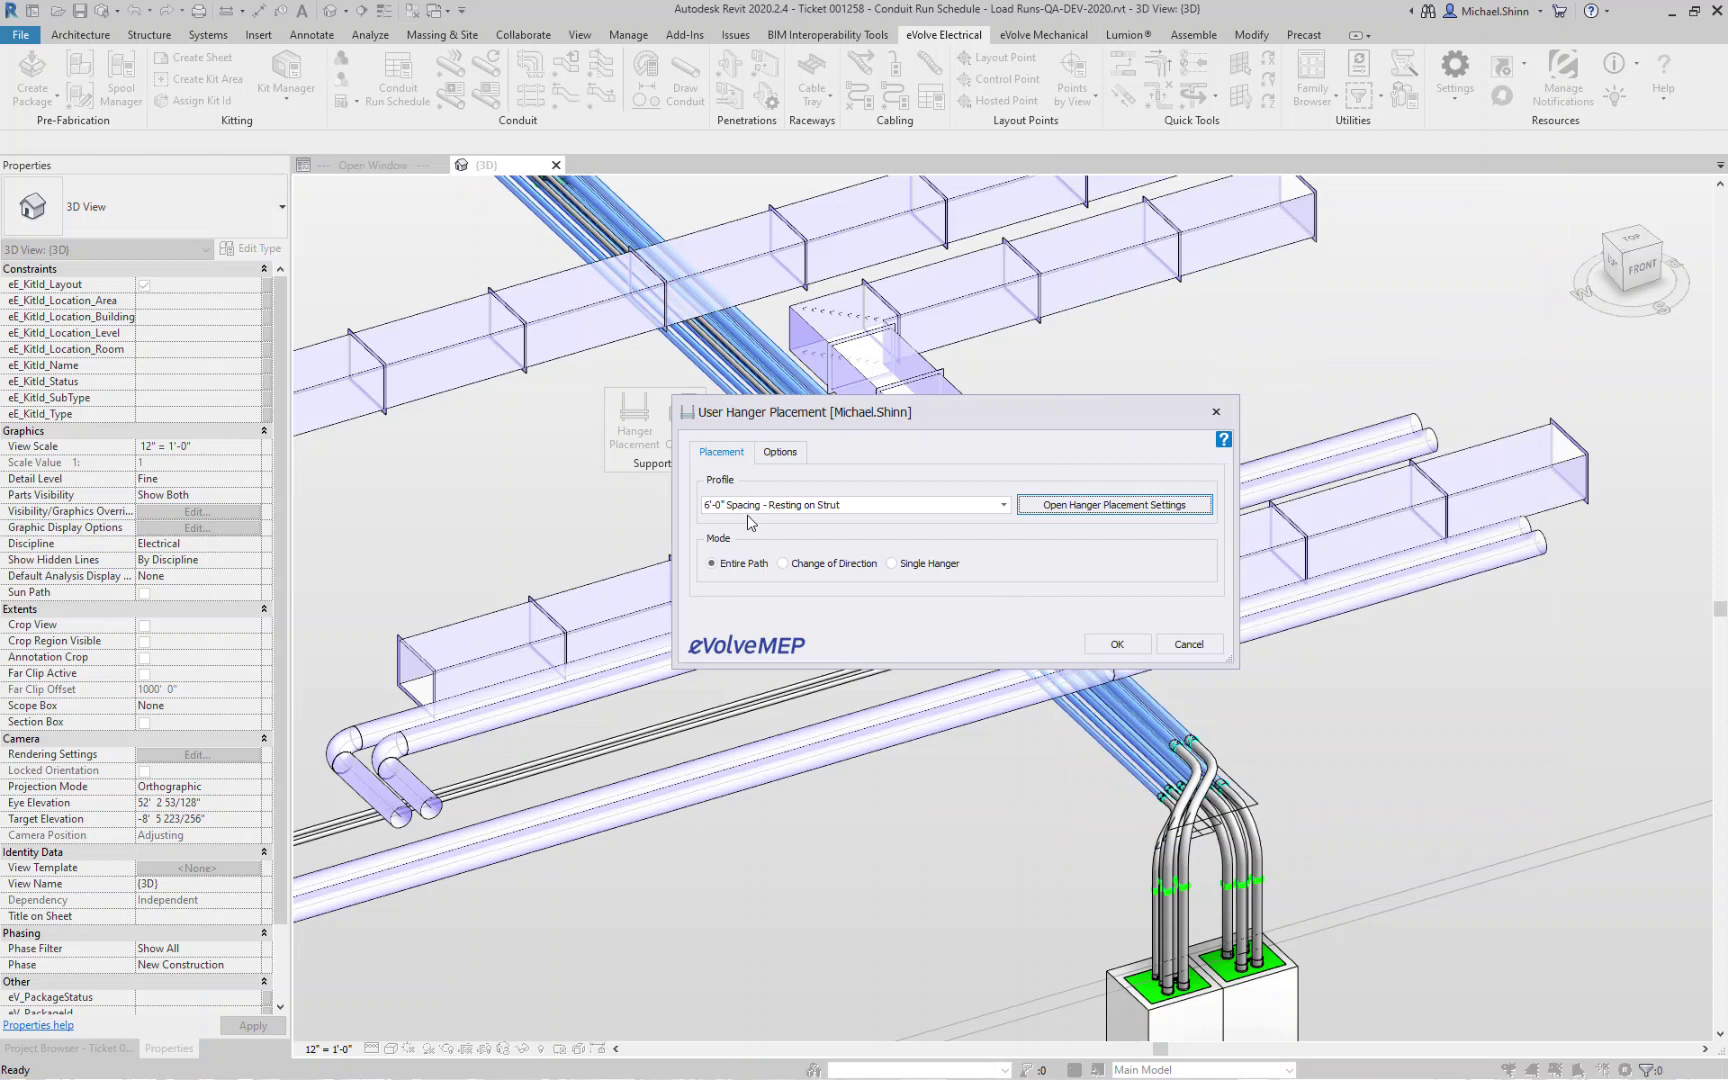
Set the placement mode to Entire Path and review the hanger attachment options.
{"action": "left_click", "coordinate": [823, 563]}
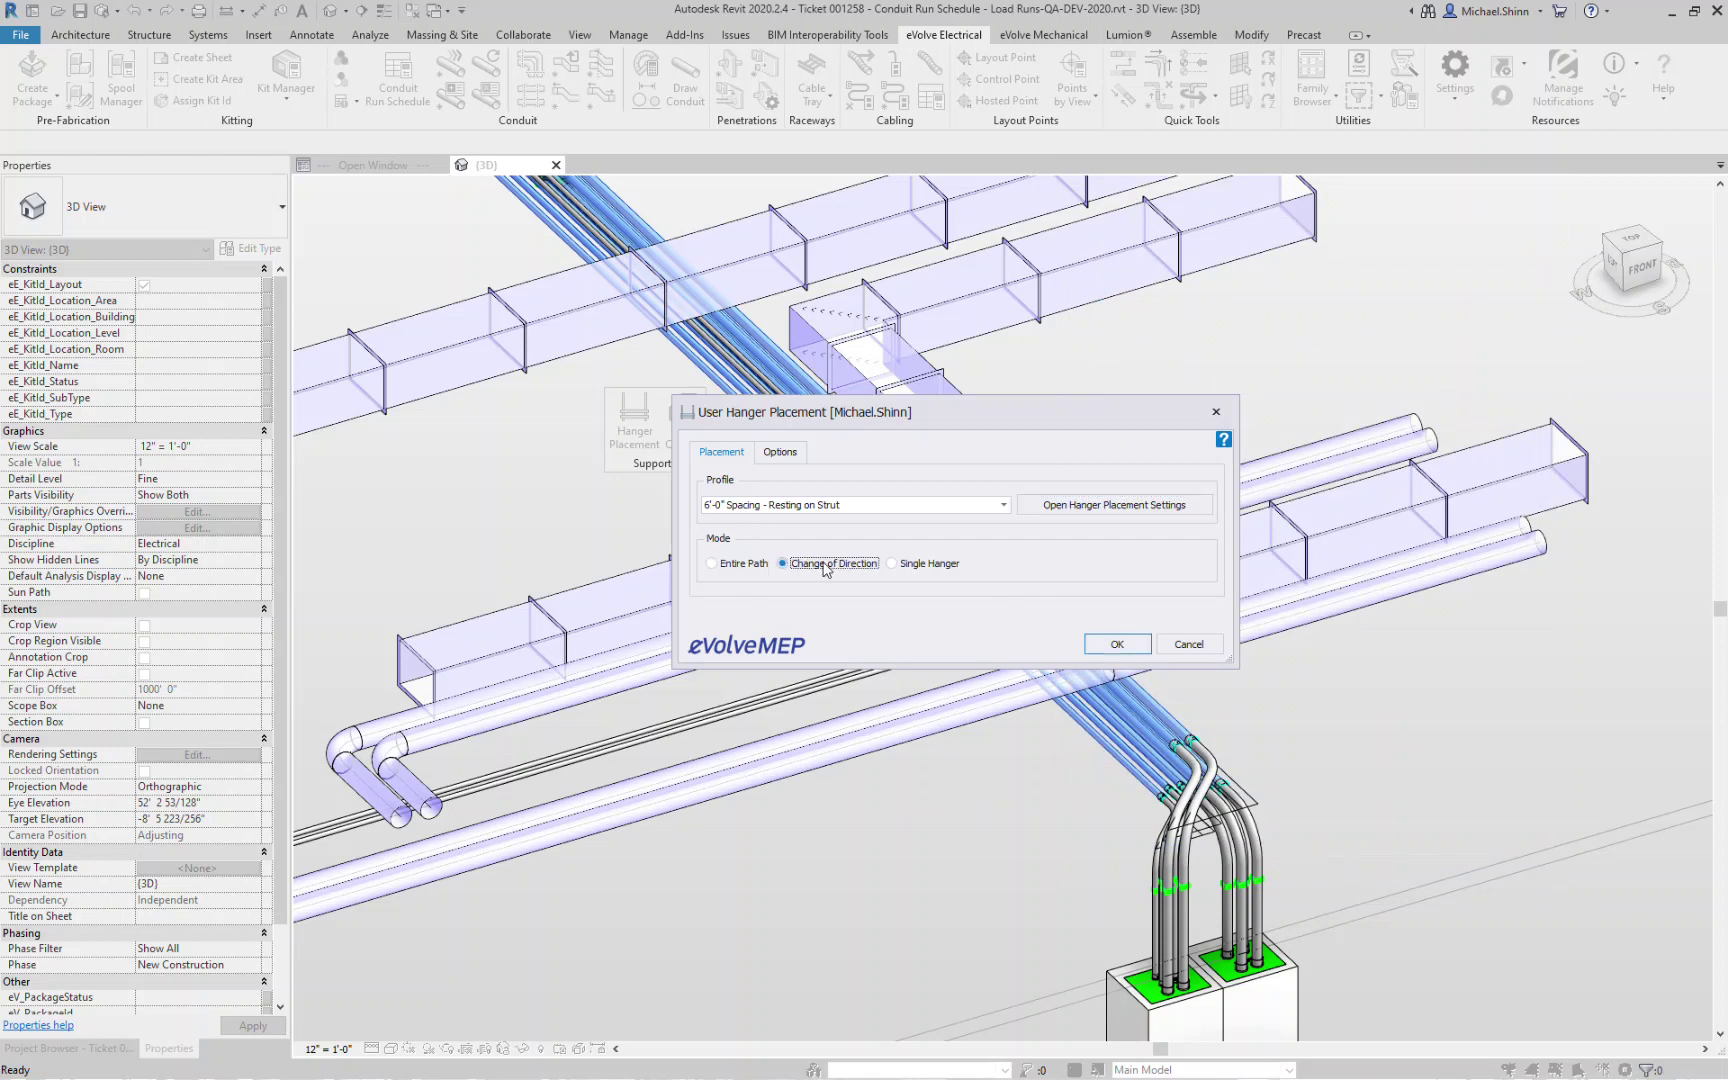
{"action": "left_click", "coordinate": [902, 566]}
{"action": "left_click", "coordinate": [741, 566]}
{"action": "left_click", "coordinate": [787, 456]}
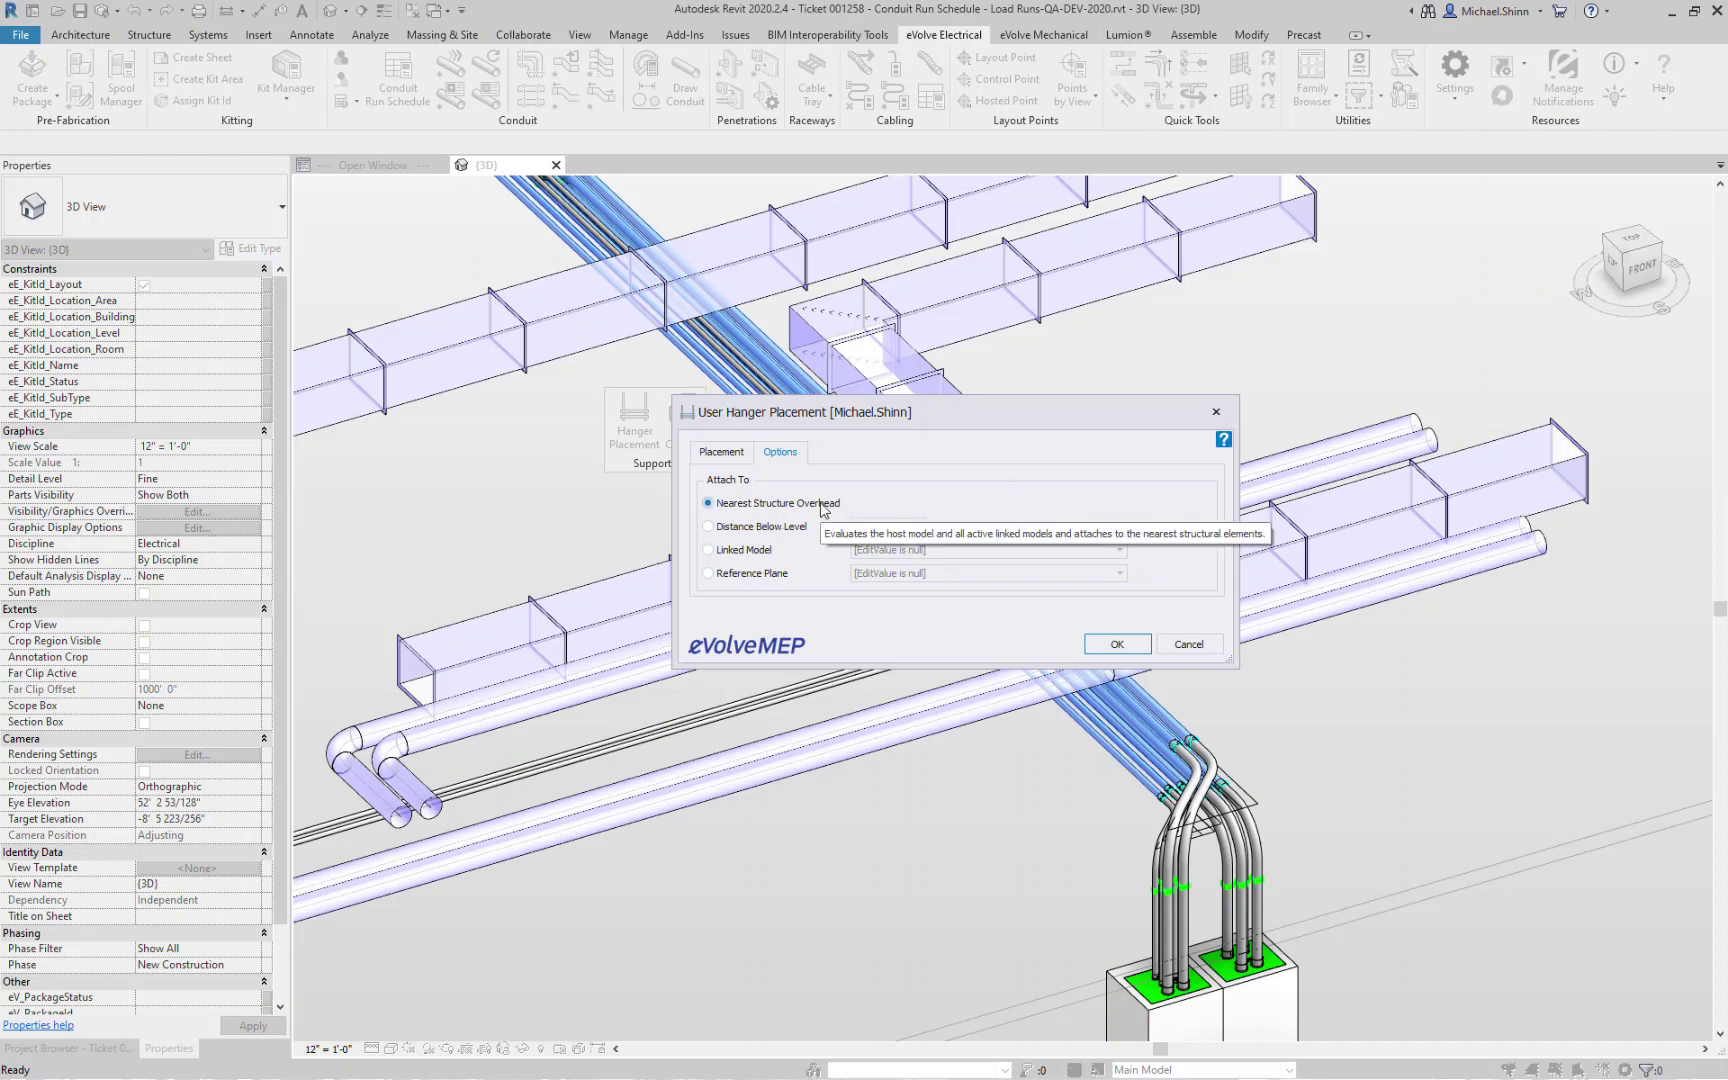
Try the Distance Below Level attachment at 6" and look at the linked model option.
{"action": "left_click", "coordinate": [729, 532]}
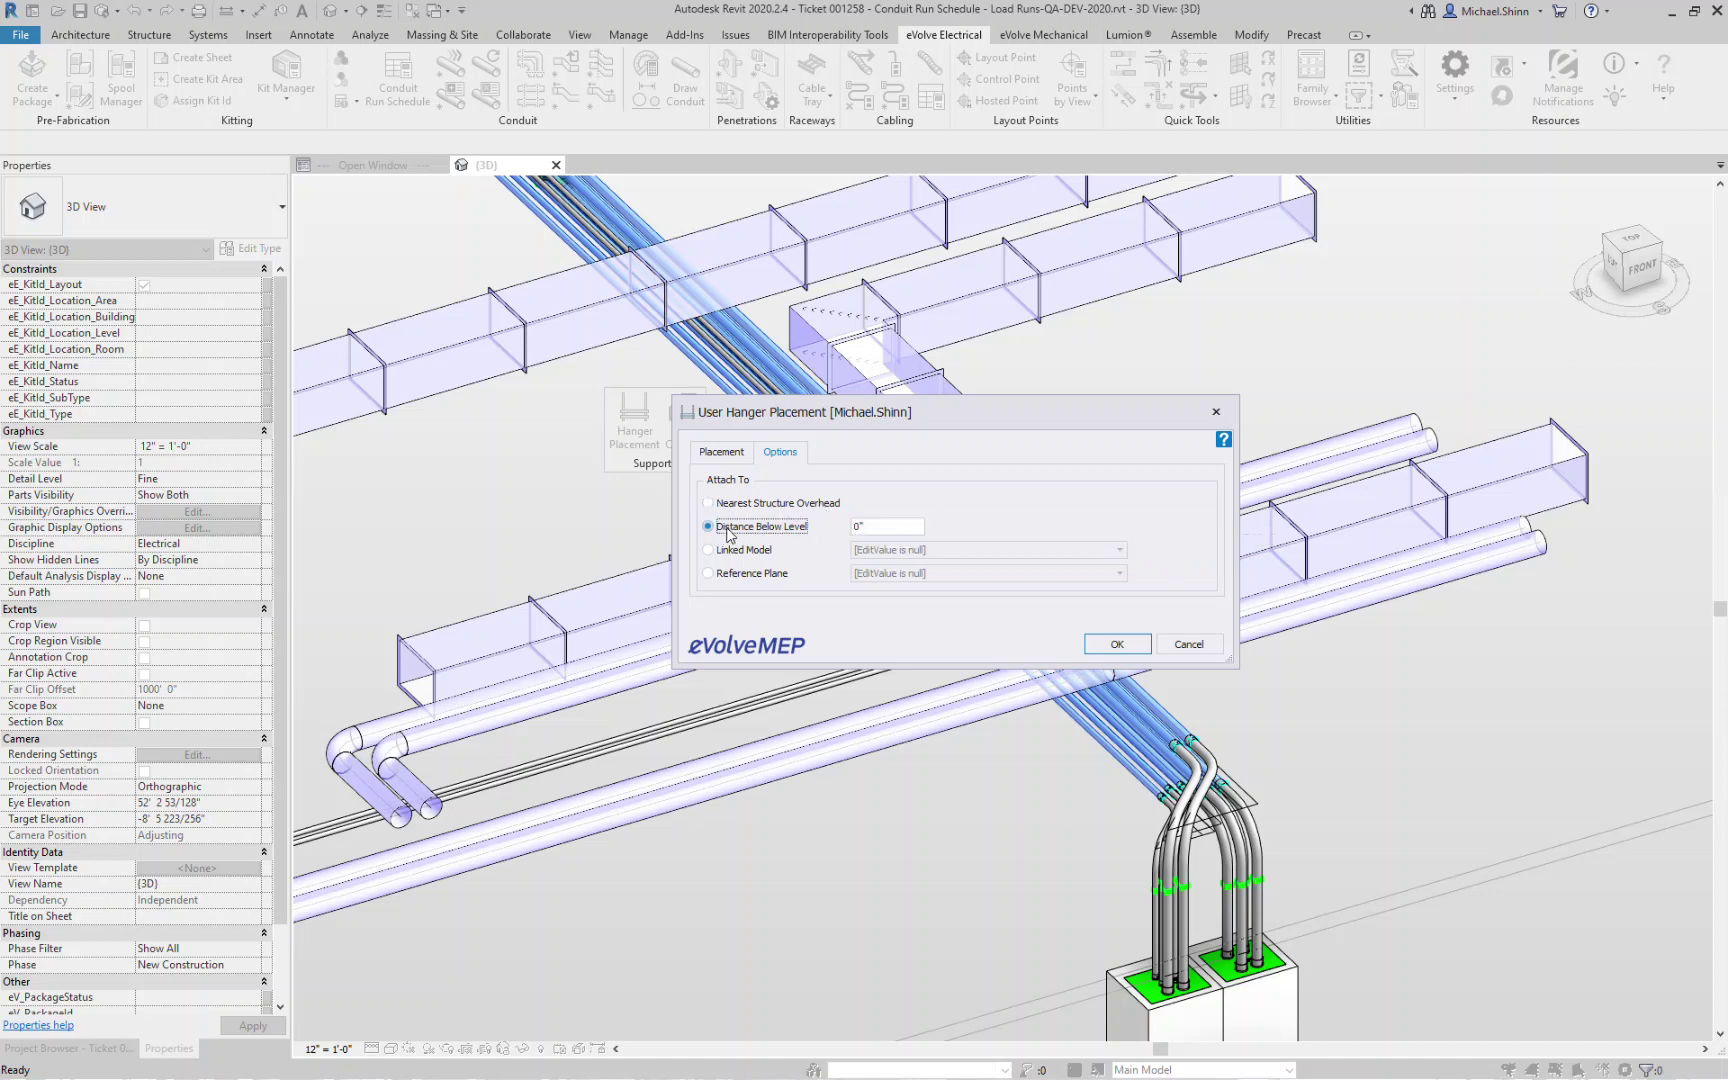
{"action": "double_click", "coordinate": [872, 526]}
{"action": "type", "text": "6"}
{"action": "left_click", "coordinate": [738, 551]}
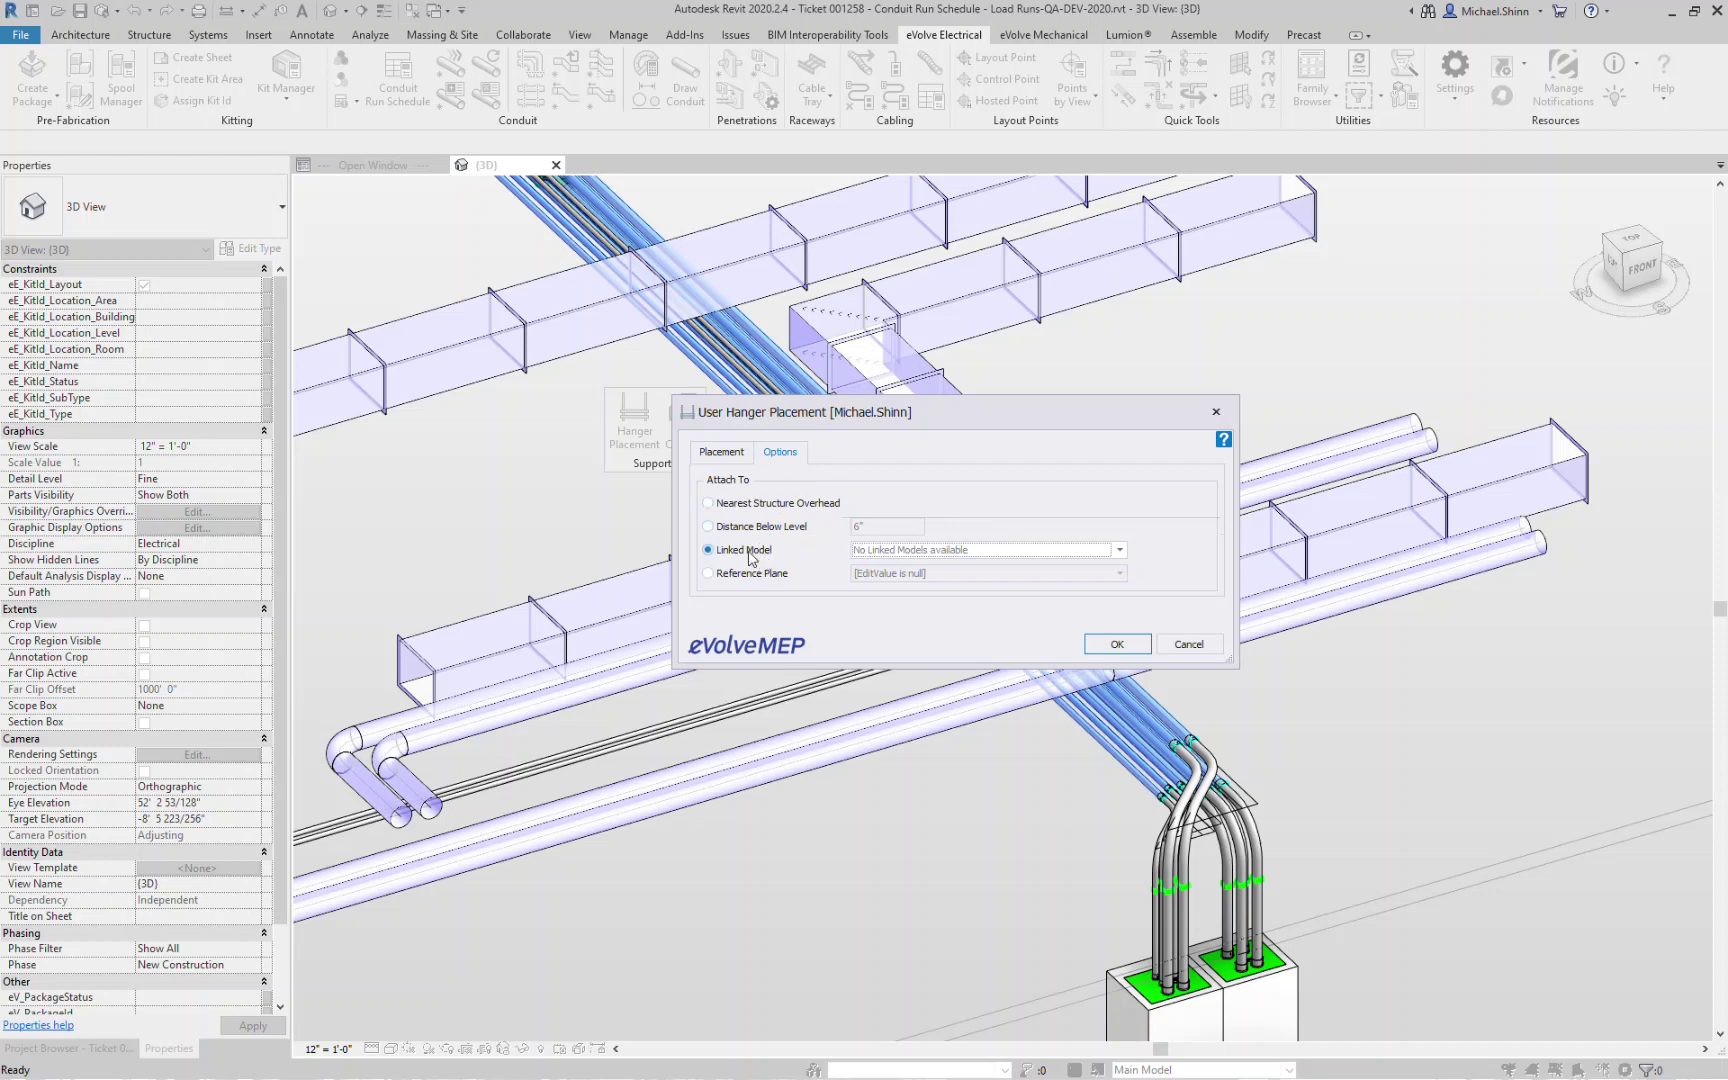
Settle on Nearest Structure Overhead attachment and confirm the hanger placement settings.
{"action": "left_click", "coordinate": [734, 507]}
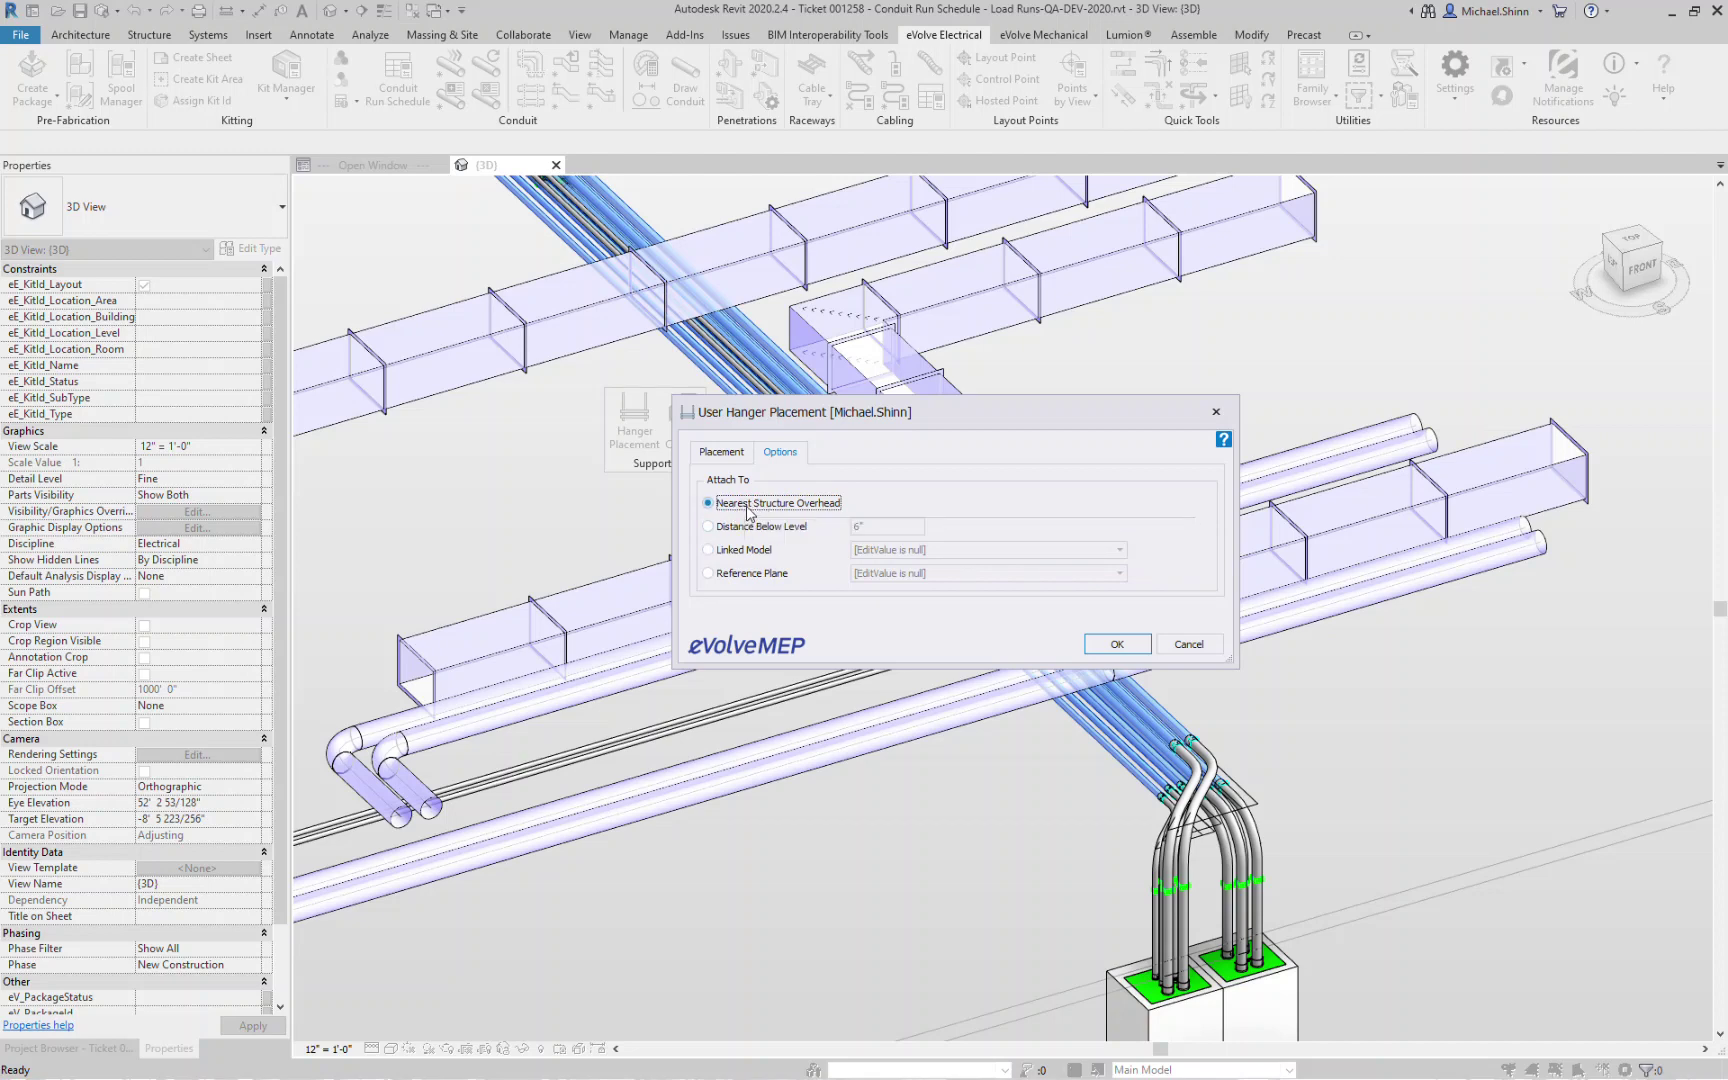
{"action": "left_click", "coordinate": [744, 551]}
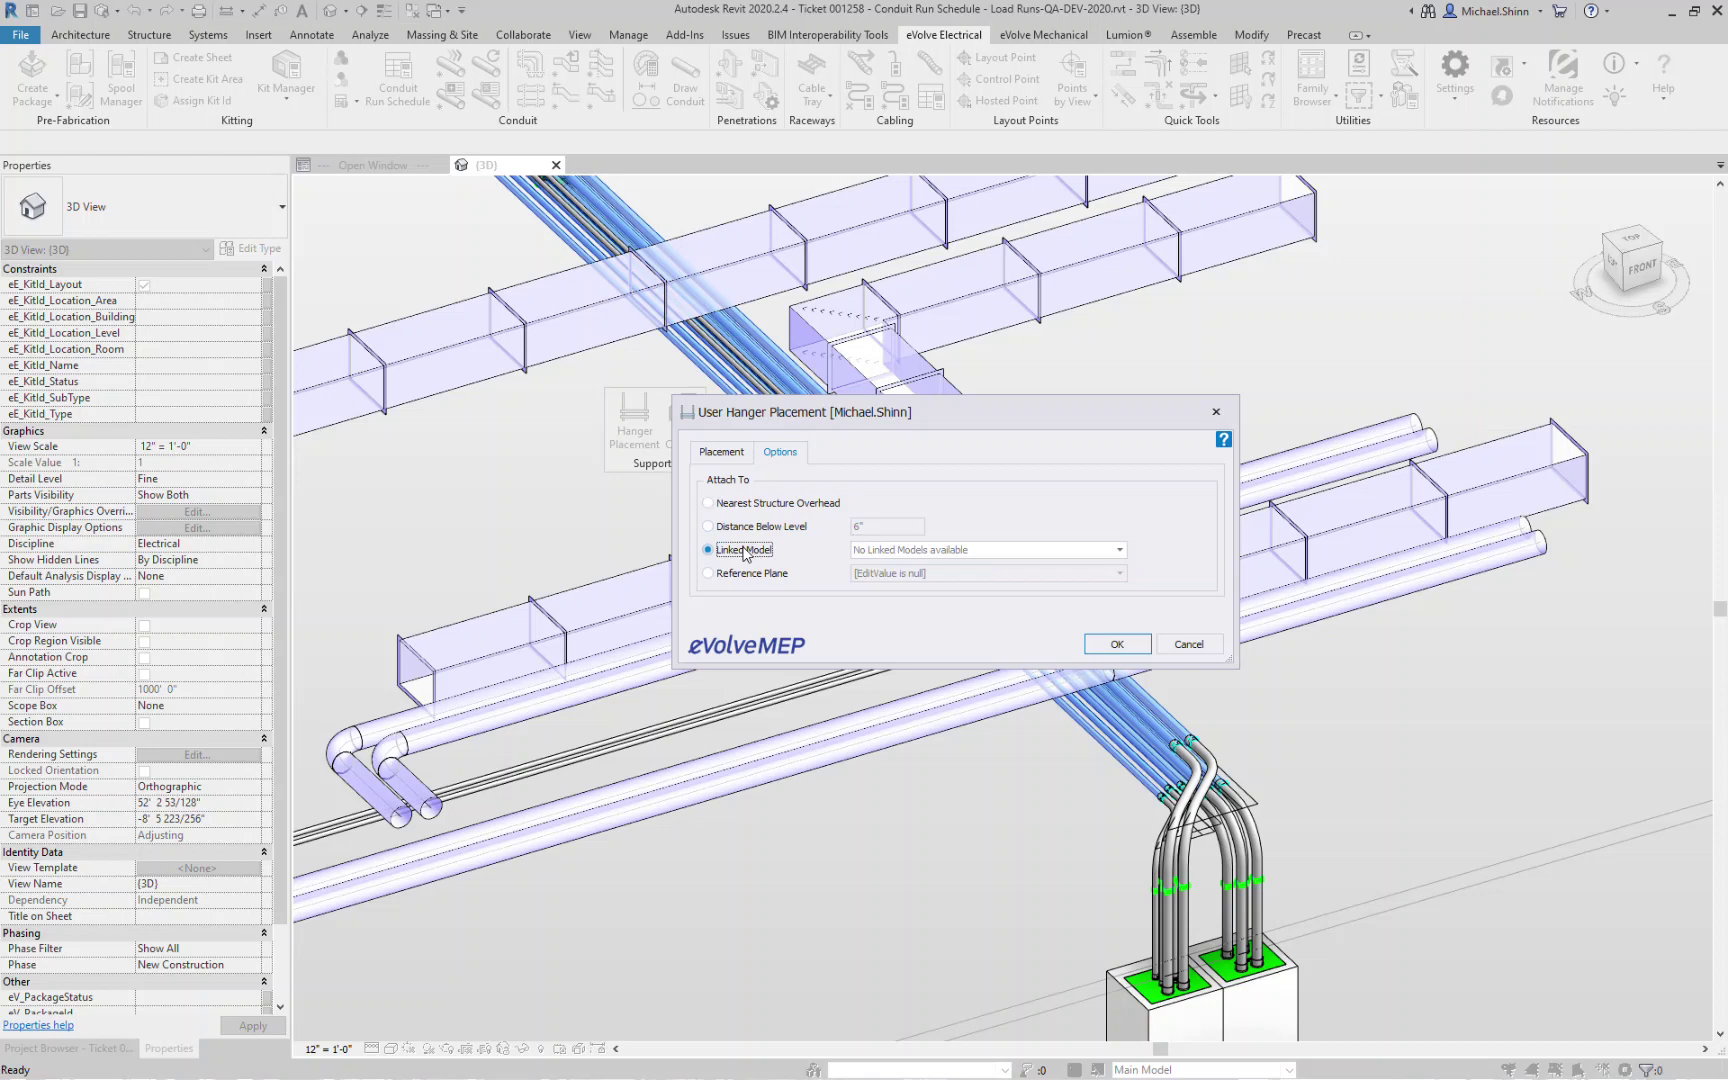
{"action": "left_click", "coordinate": [753, 578]}
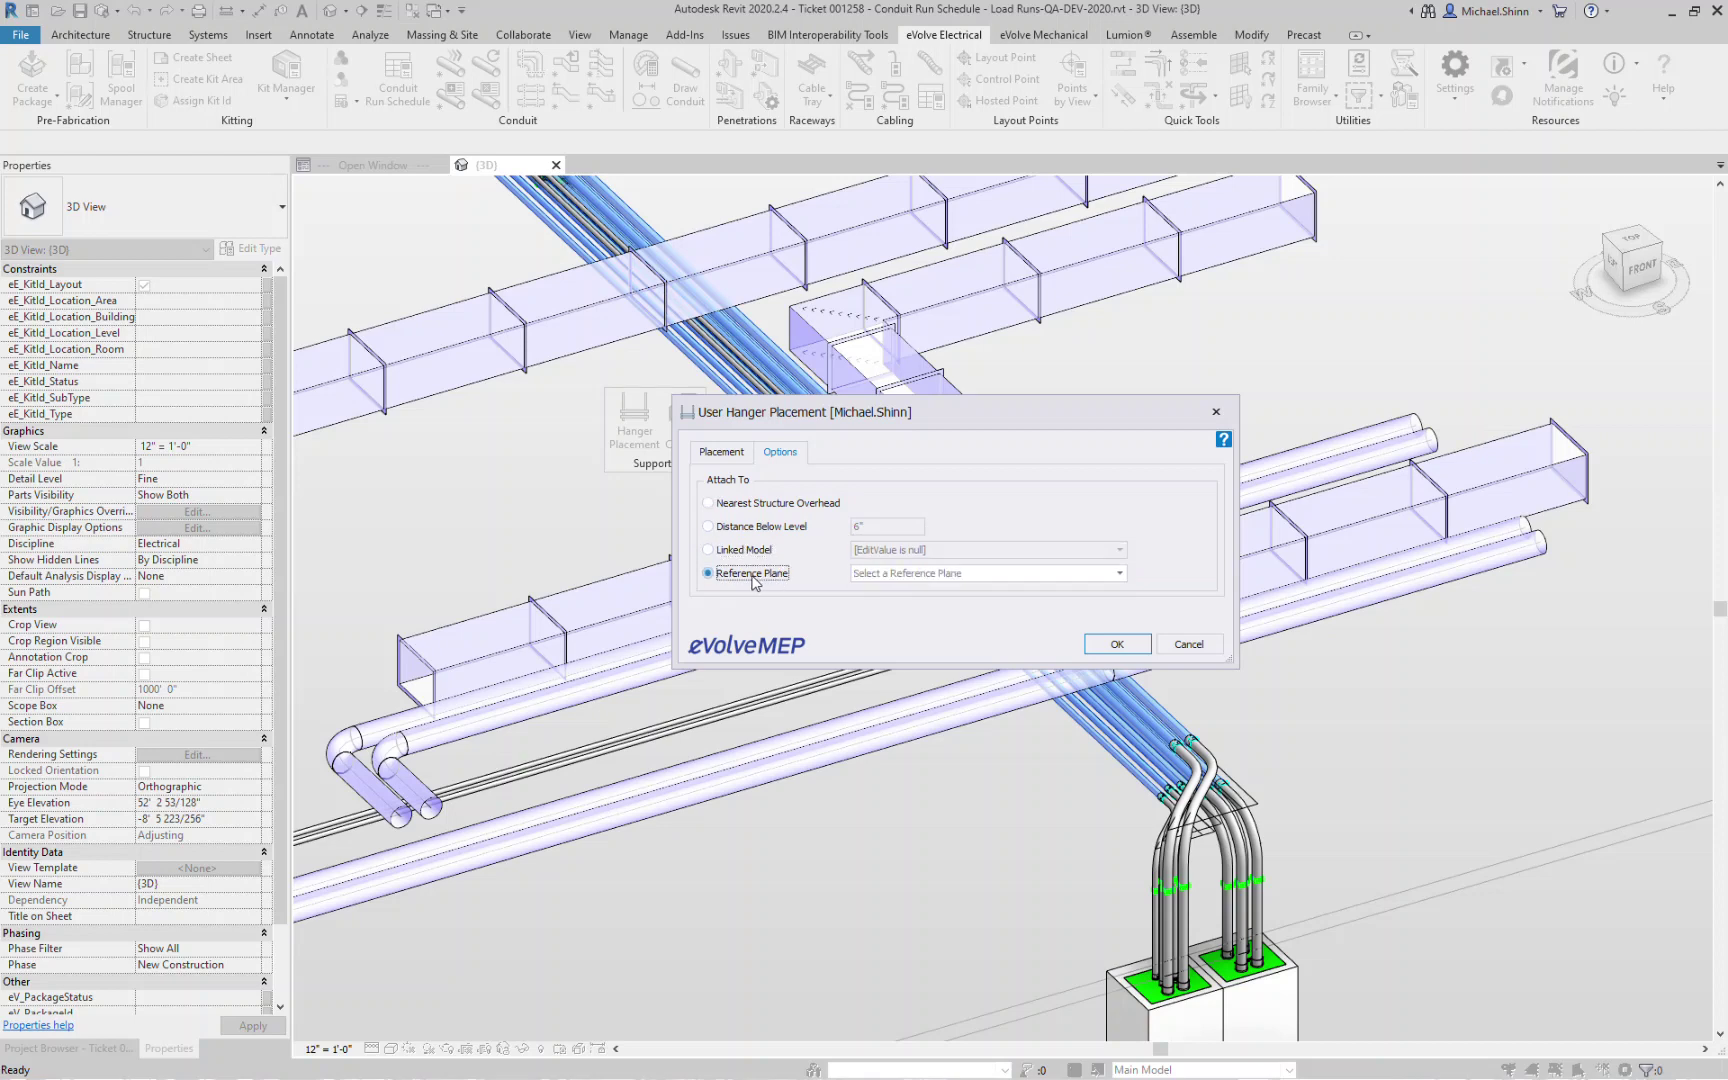
{"action": "left_click", "coordinate": [756, 507]}
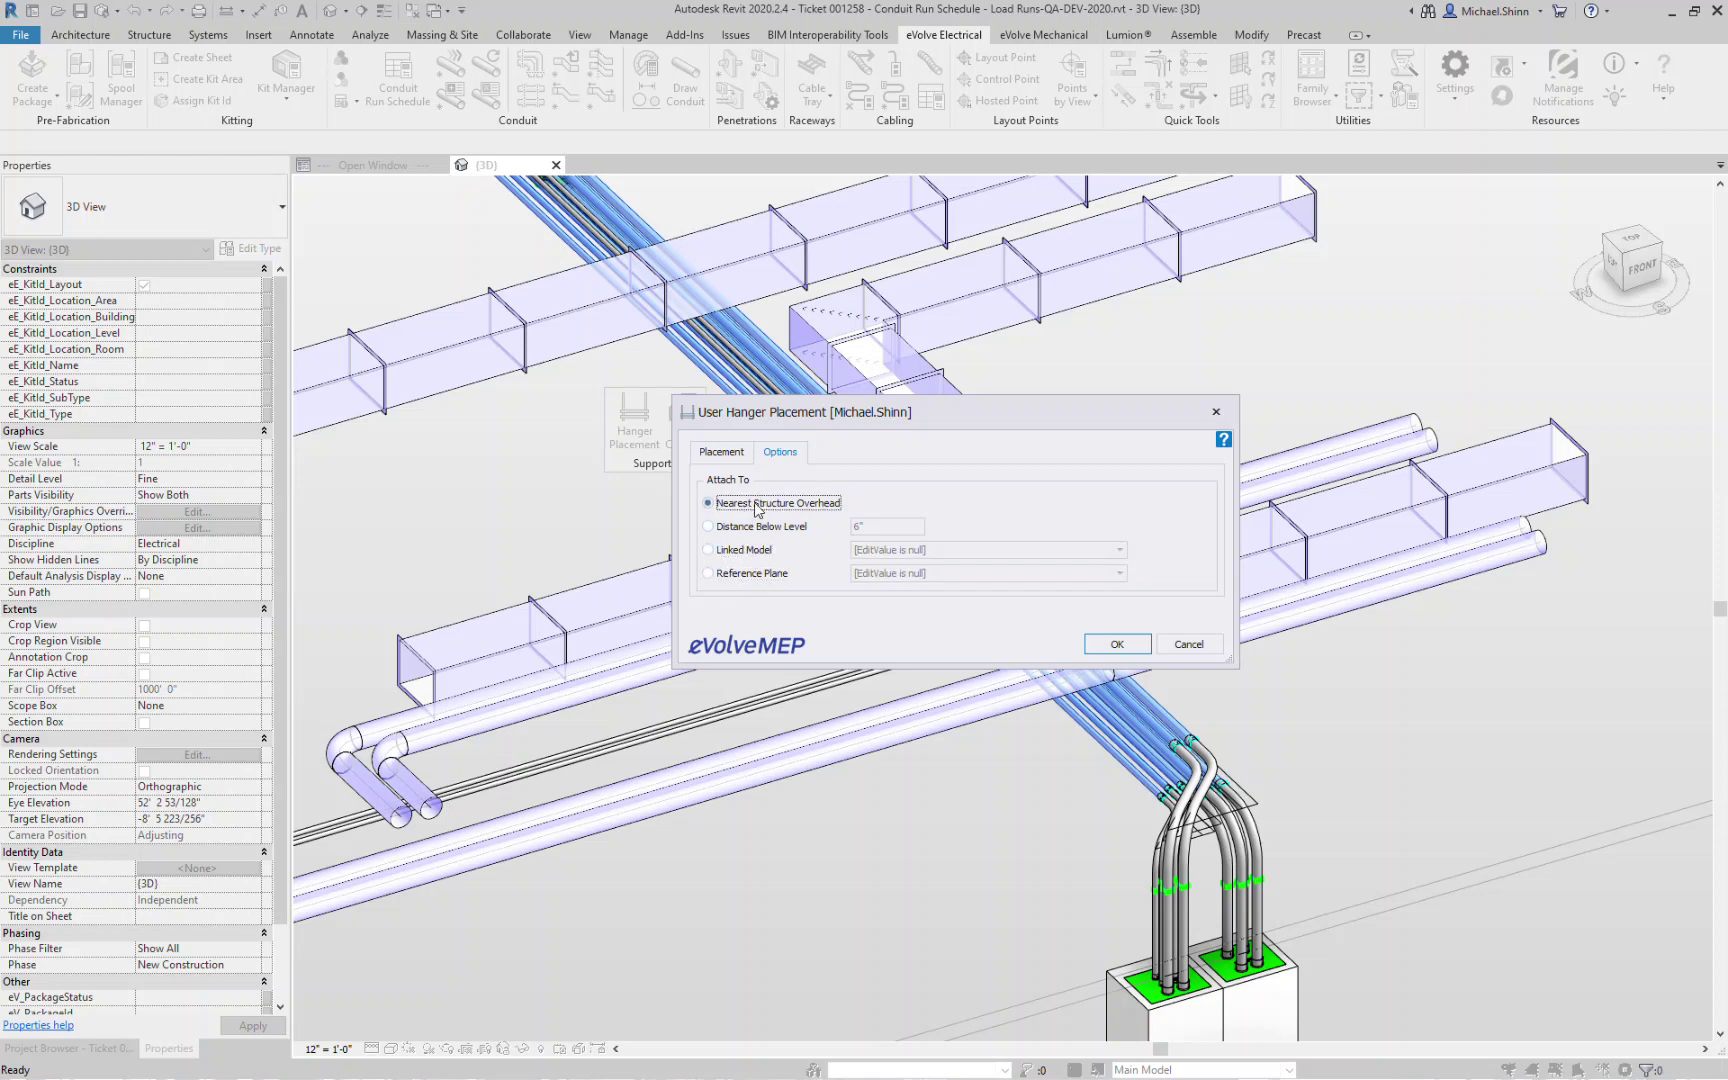
{"action": "left_click", "coordinate": [1112, 644]}
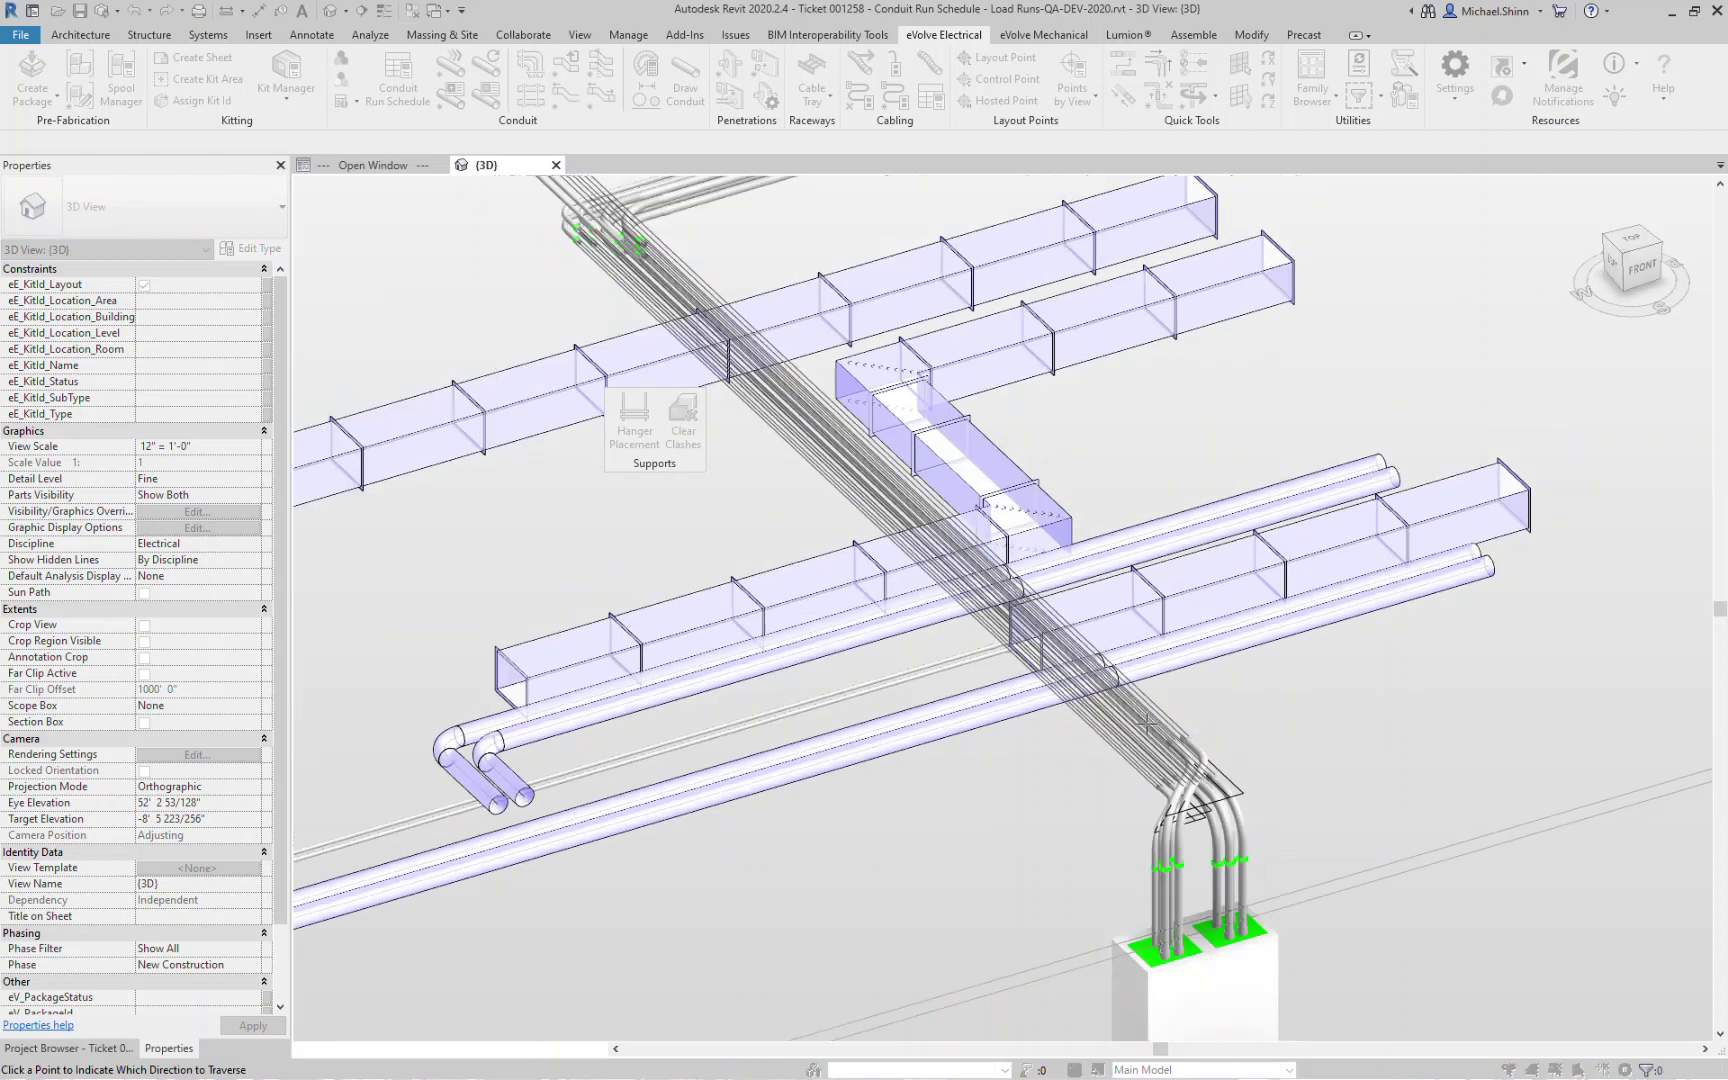
Zoom out and pick a point on the conduit run to set the traverse direction.
{"action": "scroll", "coordinate": [1148, 720], "scroll_direction": "down", "scroll_amount": 4}
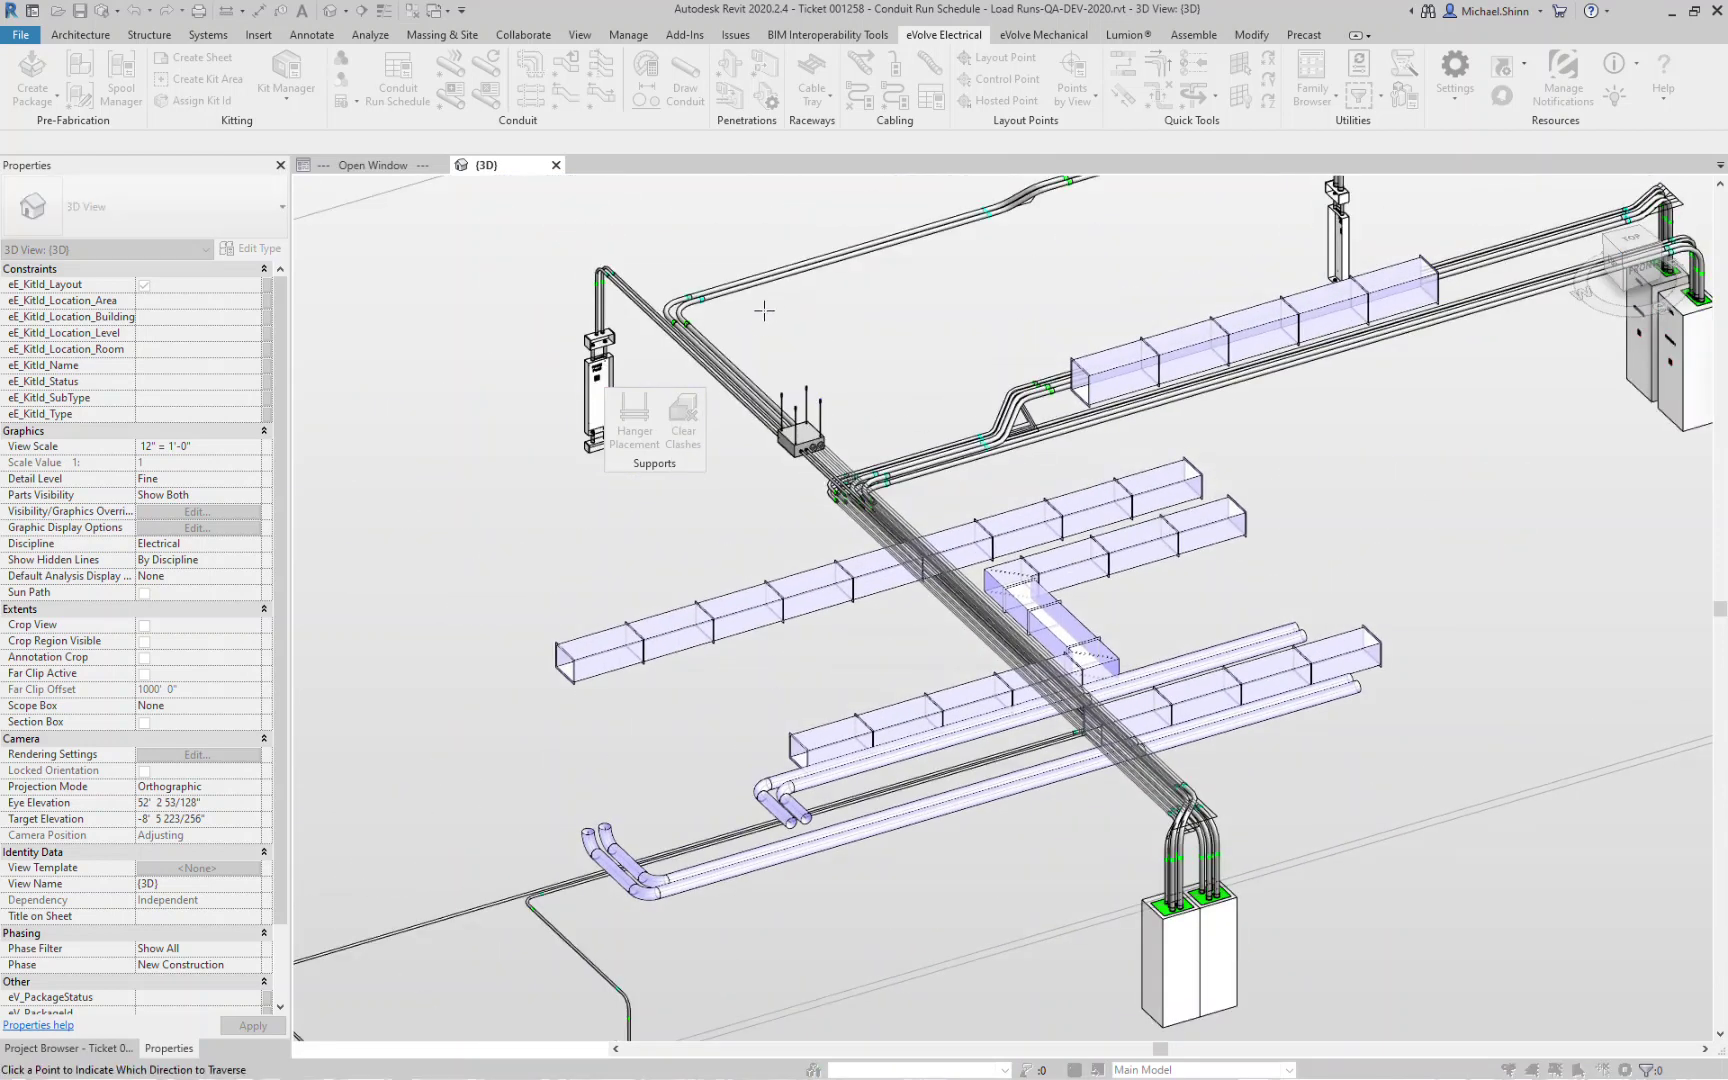
{"action": "left_click", "coordinate": [763, 310]}
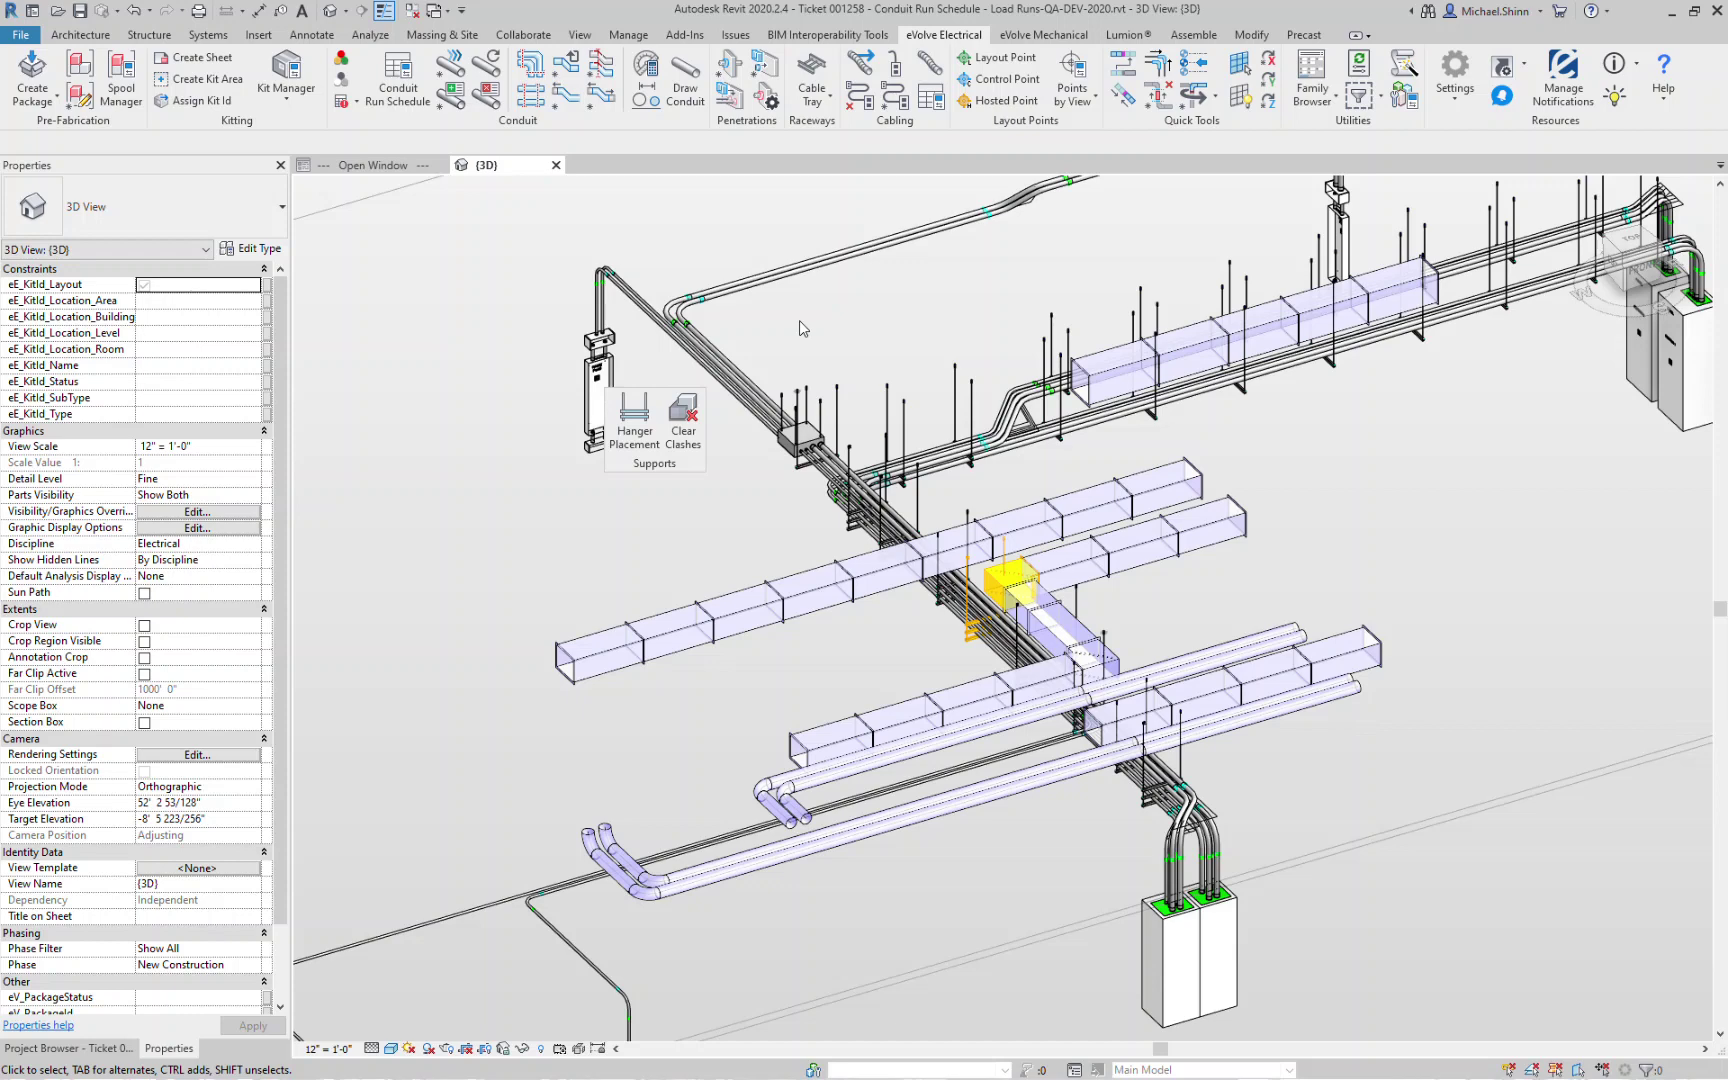
Zoom to the yellow-flagged hanger, select and deselect it, then run Clear Clashes.
{"action": "left_click_drag", "start_coordinate": [670, 464], "coordinate": [414, 313]}
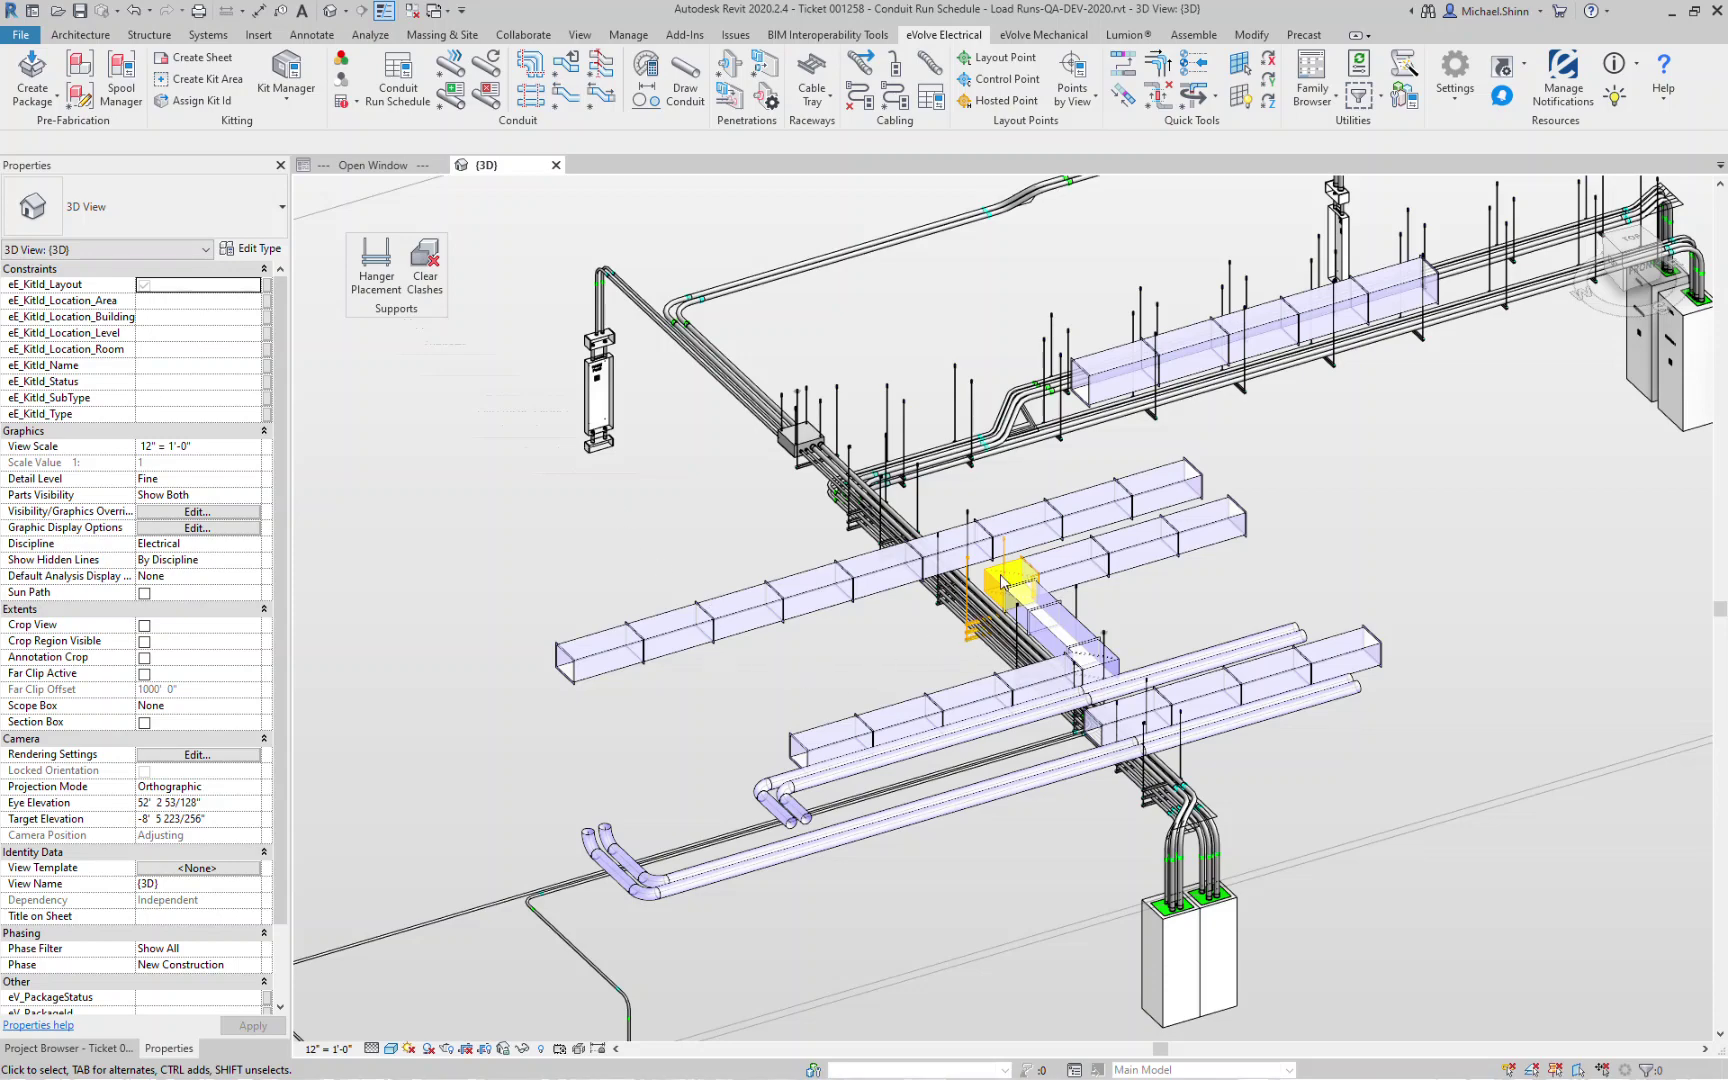
{"action": "scroll", "coordinate": [1003, 582], "scroll_direction": "up", "scroll_amount": 5}
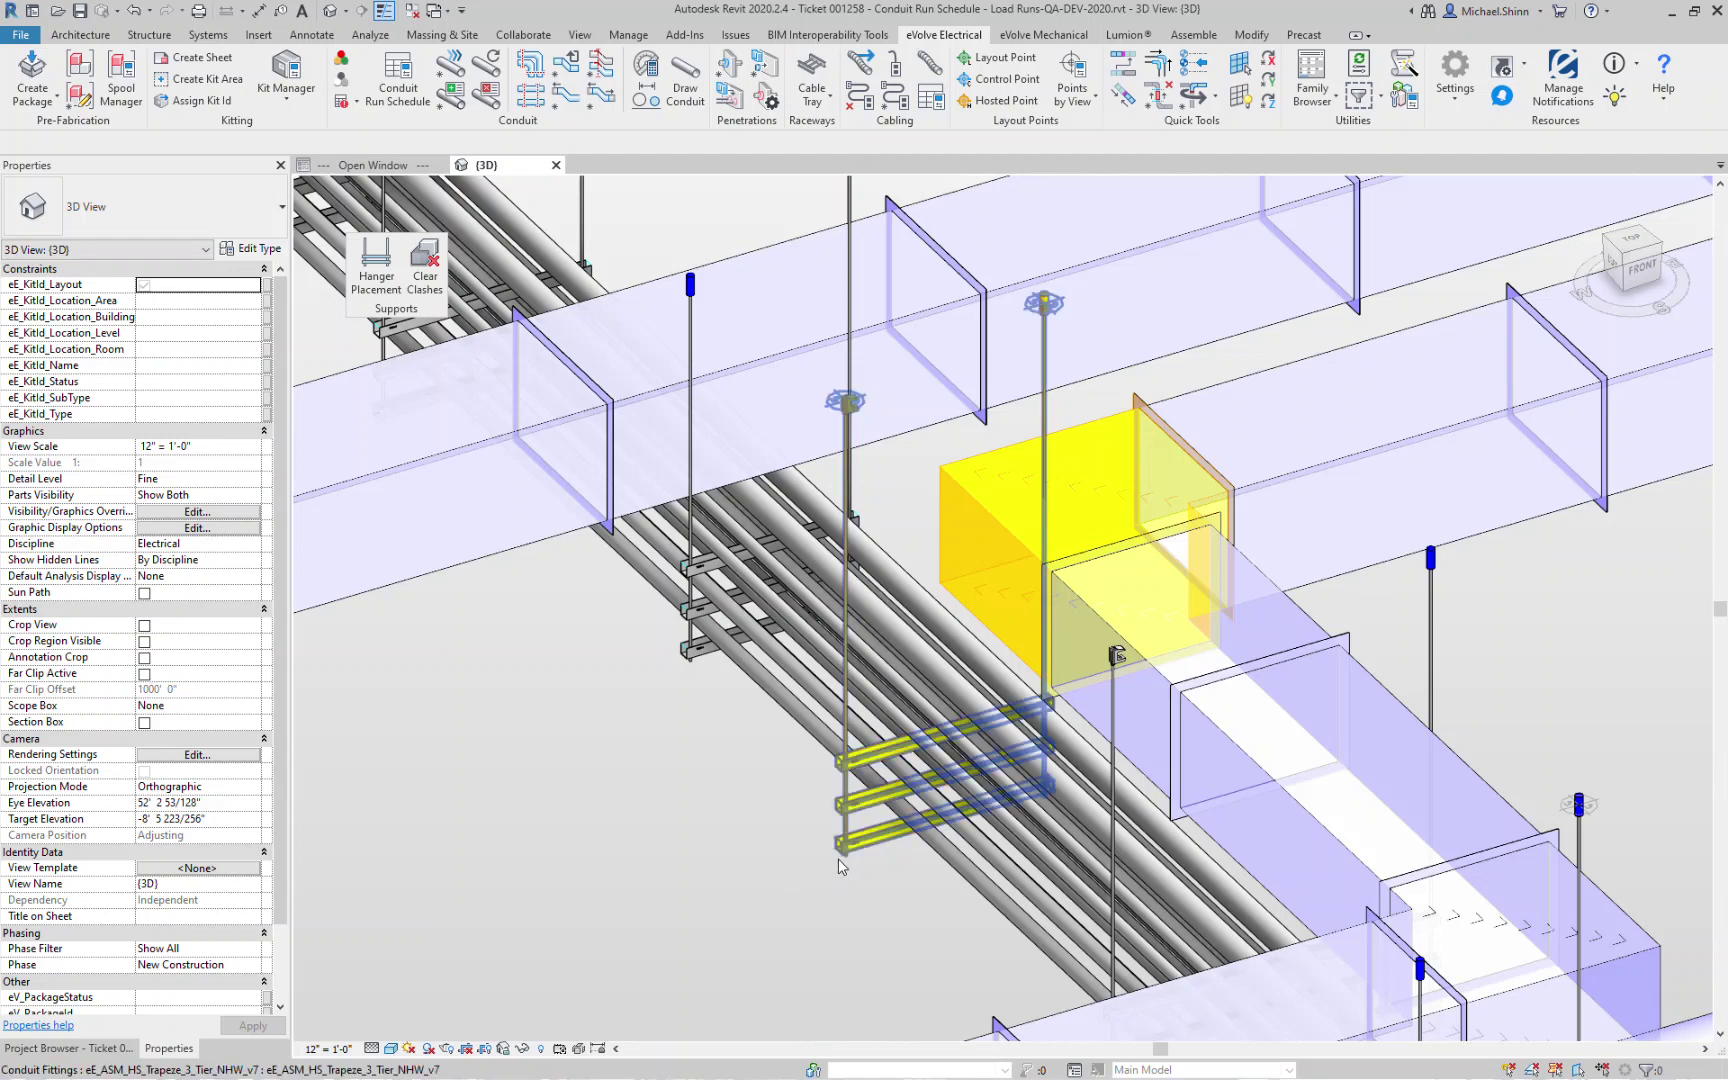
{"action": "left_click", "coordinate": [842, 830]}
{"action": "key", "text": "Escape"}
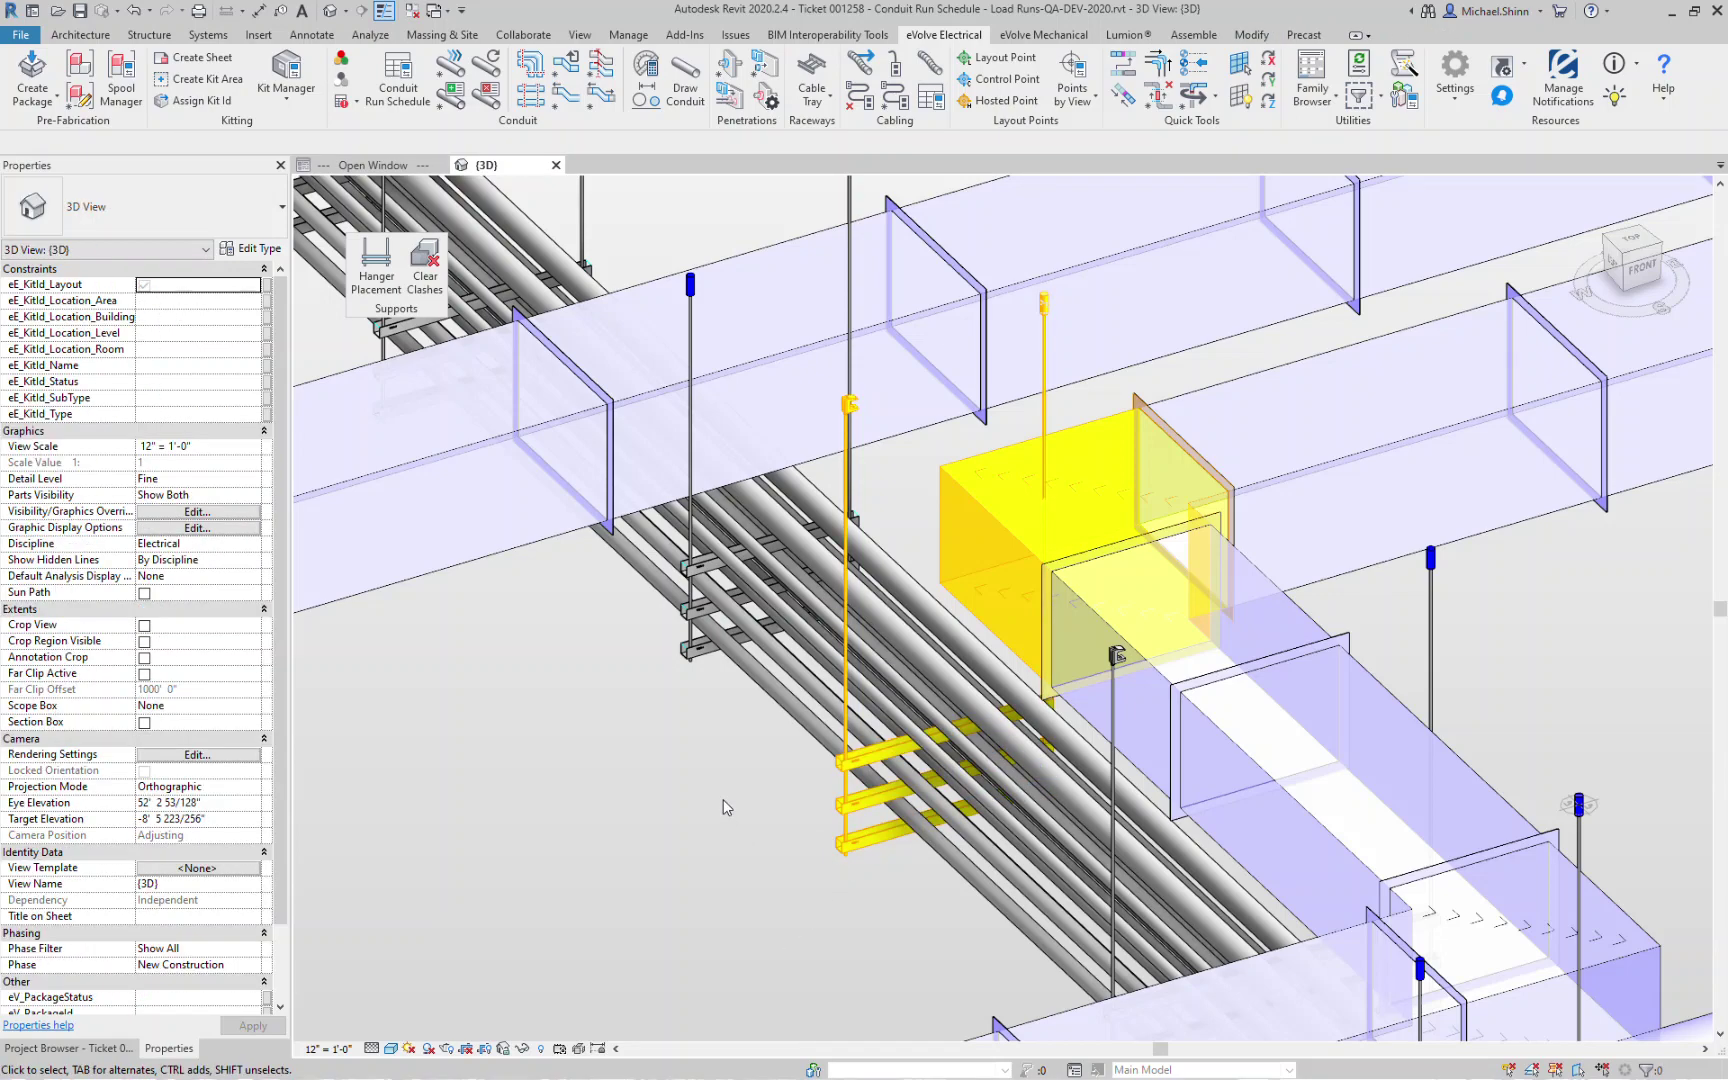
{"action": "scroll", "coordinate": [722, 800], "scroll_direction": "down", "scroll_amount": 3}
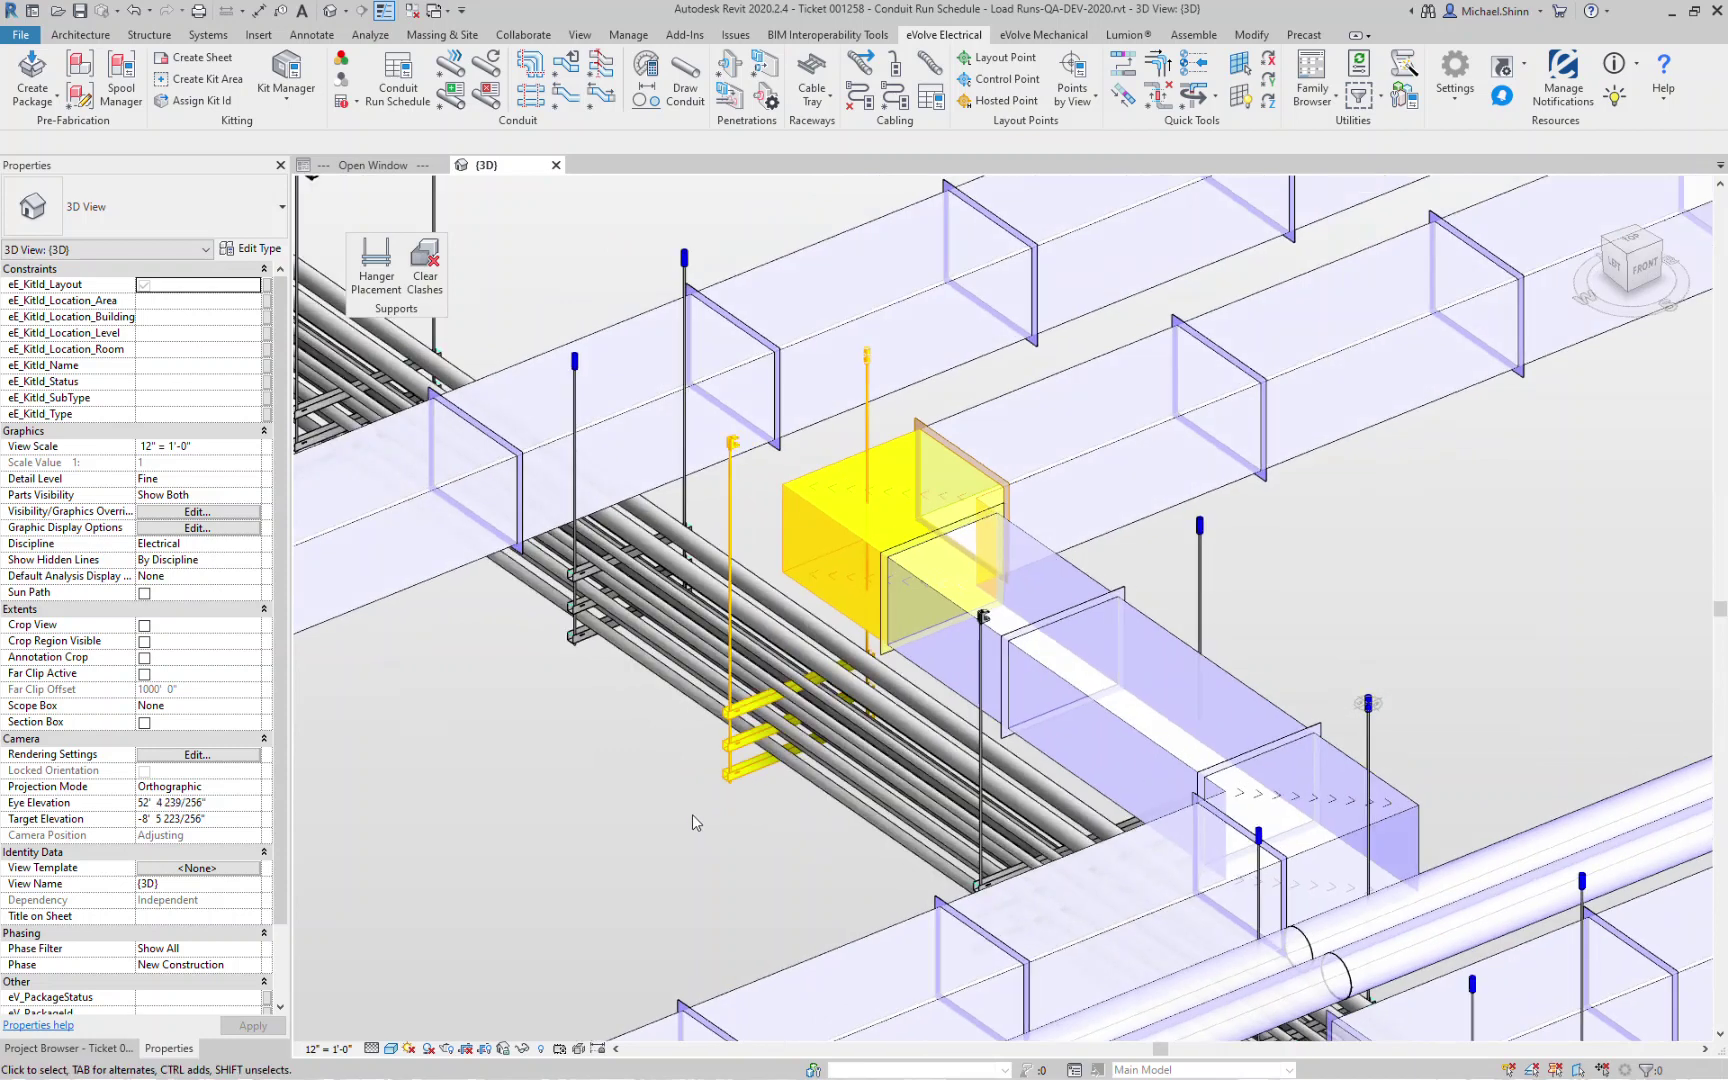
{"action": "middle_click_drag", "start_coordinate": [693, 814], "coordinate": [791, 869]}
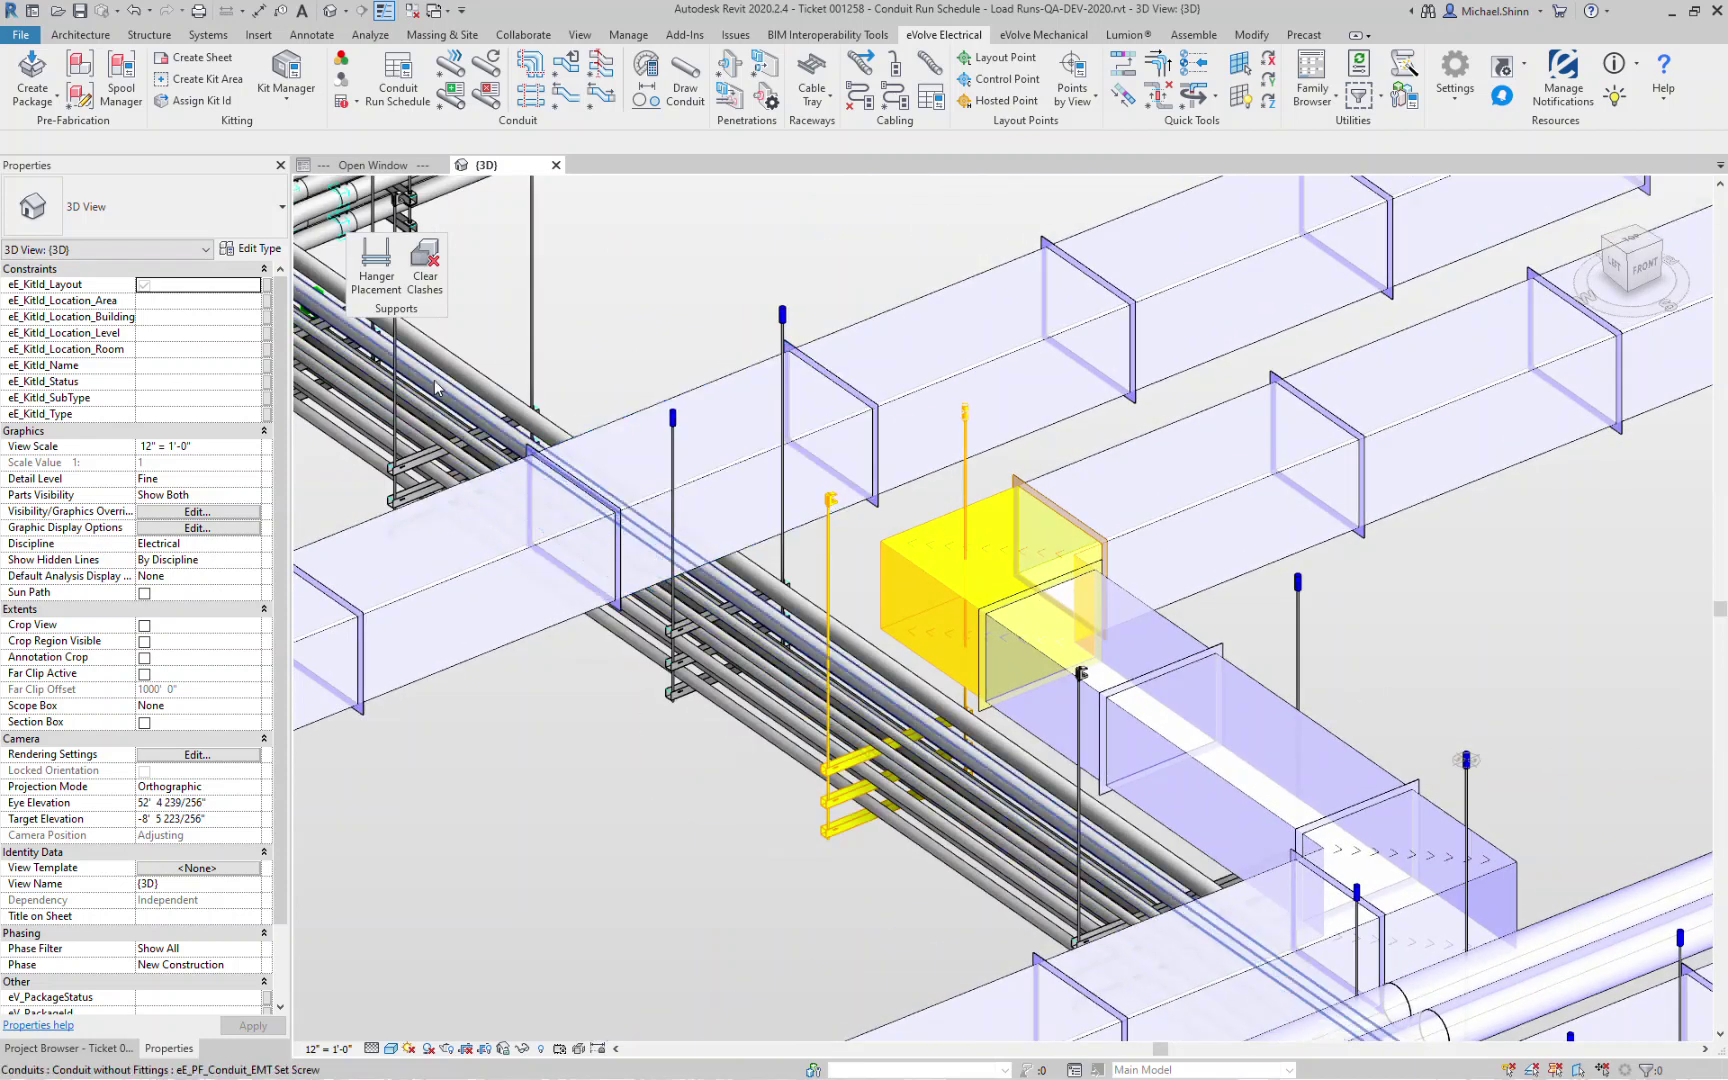
{"action": "left_click", "coordinate": [430, 278]}
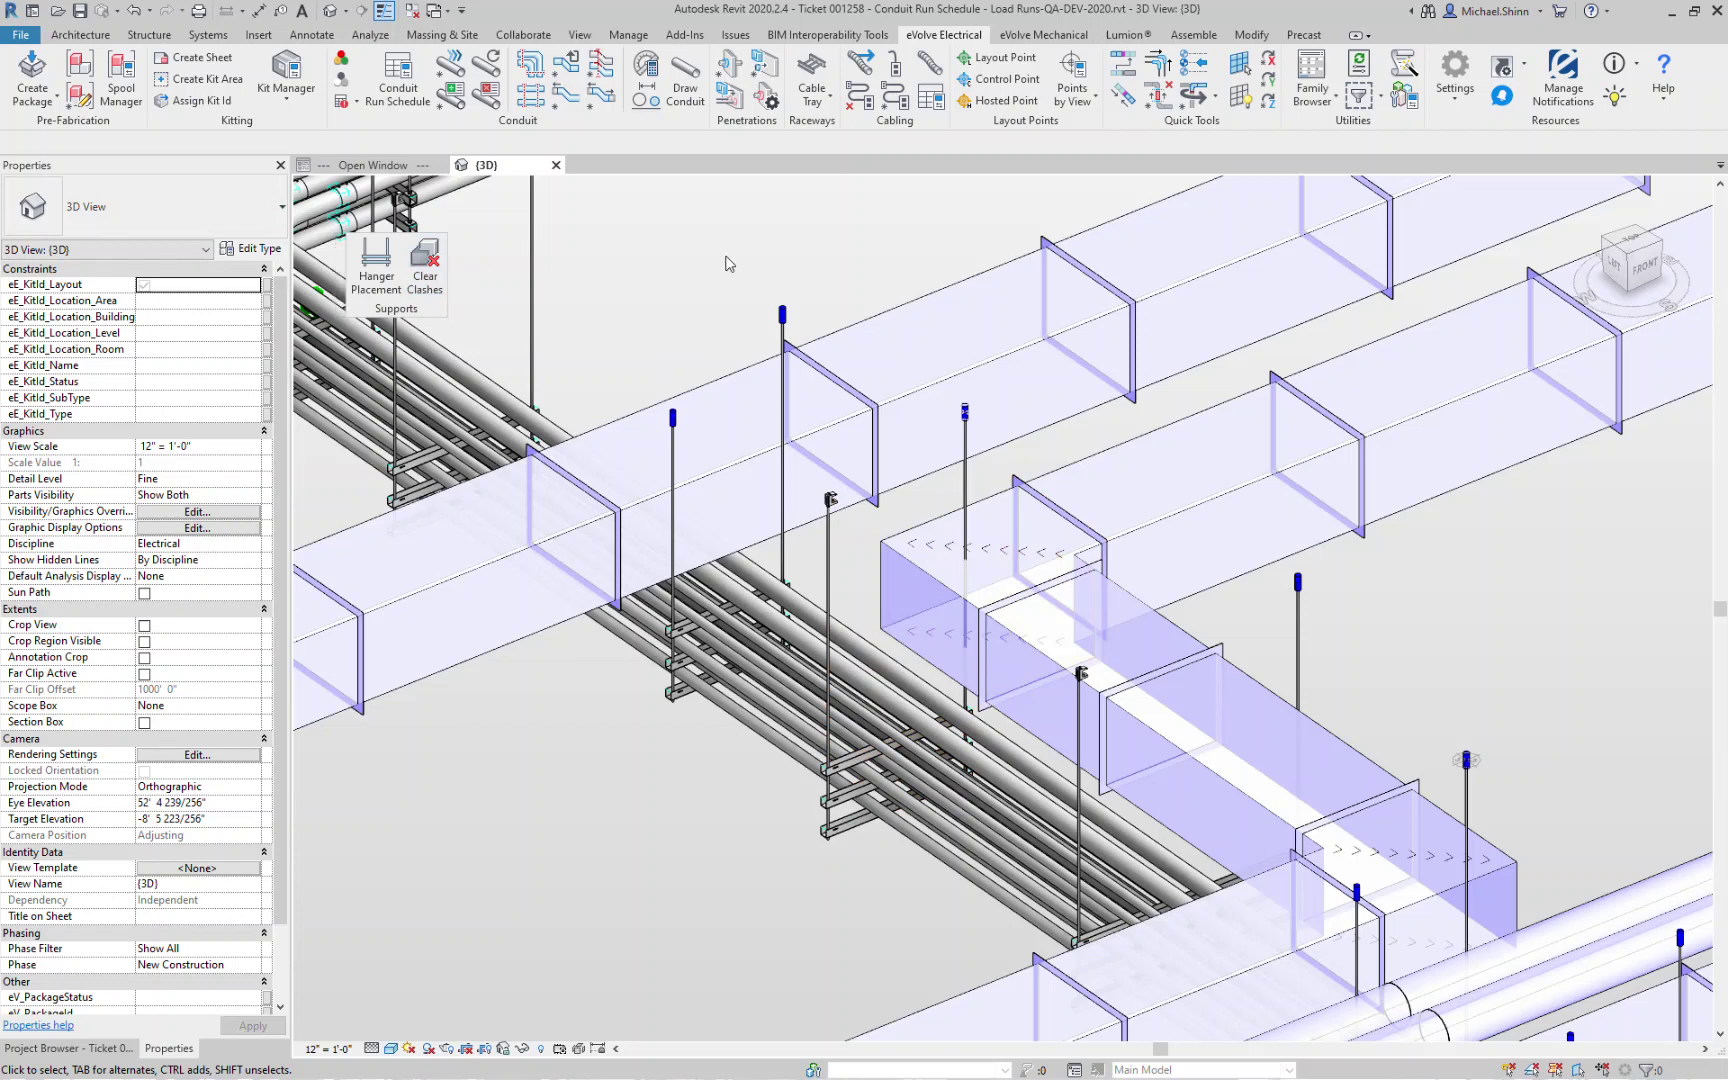
{"action": "scroll", "coordinate": [730, 262], "scroll_direction": "down", "scroll_amount": 3}
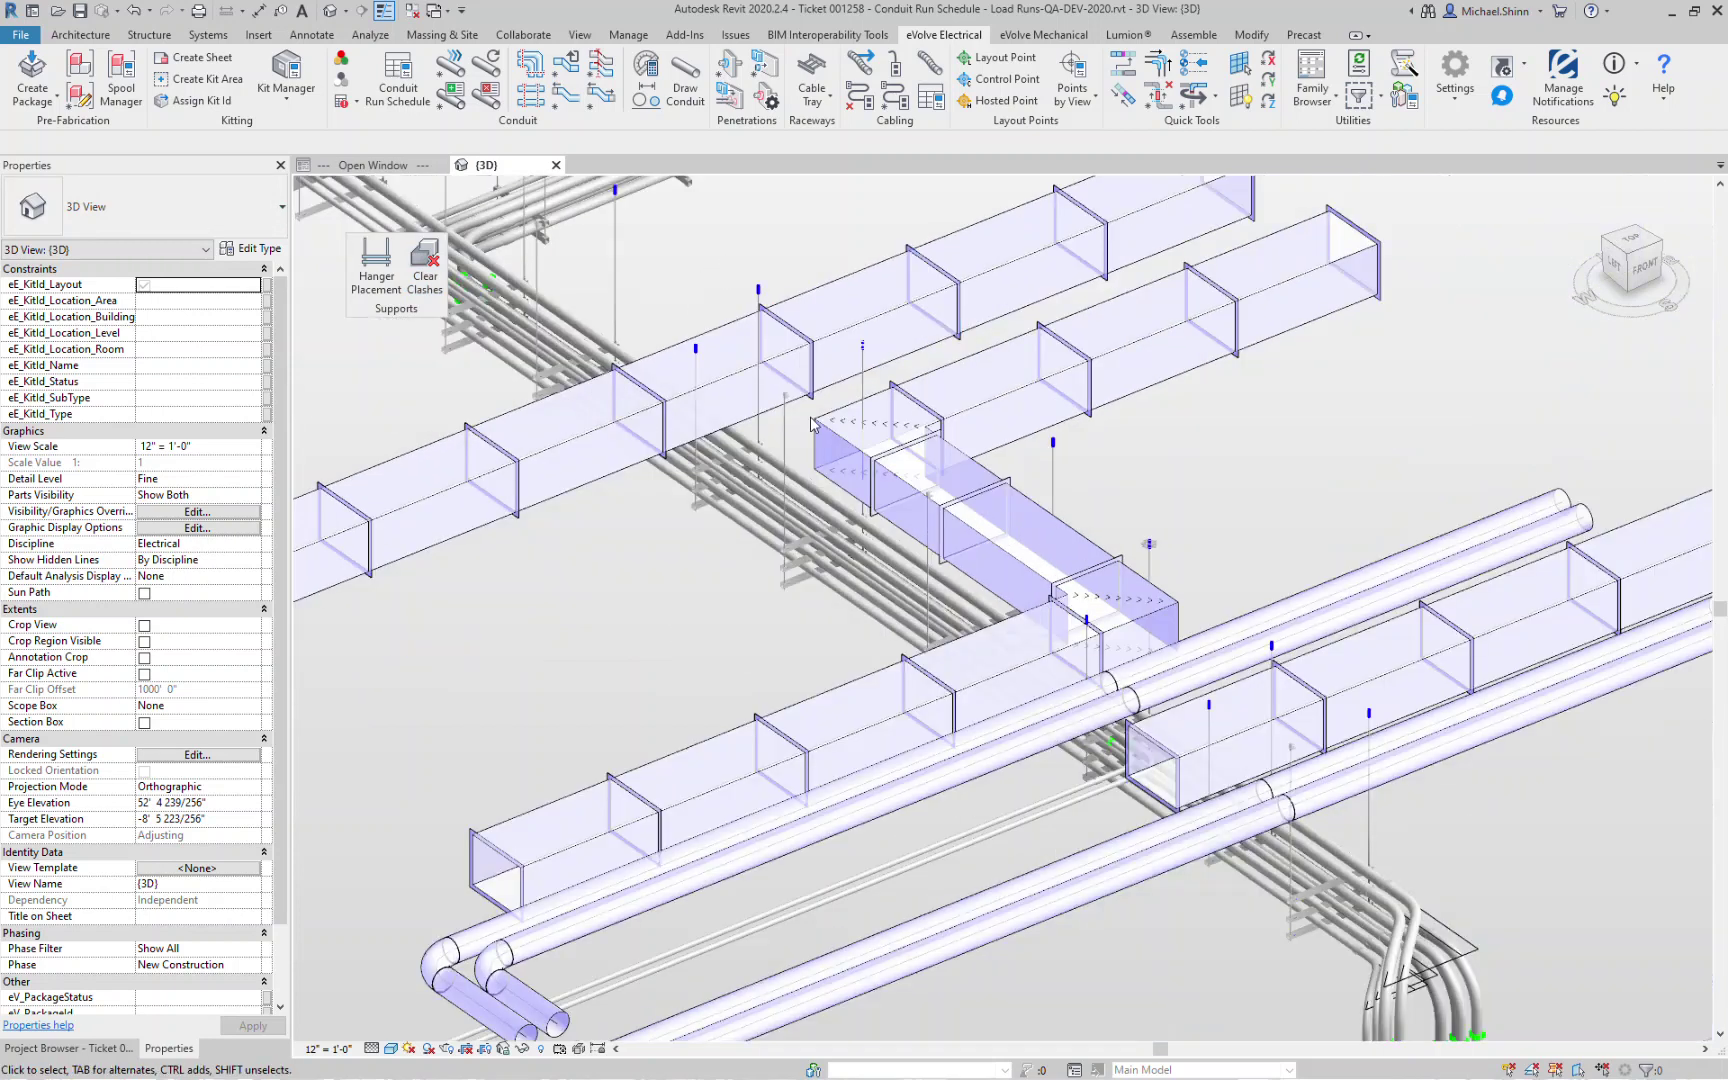
Select a trapeze hanger and crop the 3D view to a Selection Box around it.
{"action": "left_click", "coordinate": [1055, 470]}
{"action": "middle_click_drag", "start_coordinate": [1055, 470], "coordinate": [1010, 440], "text": "shift"}
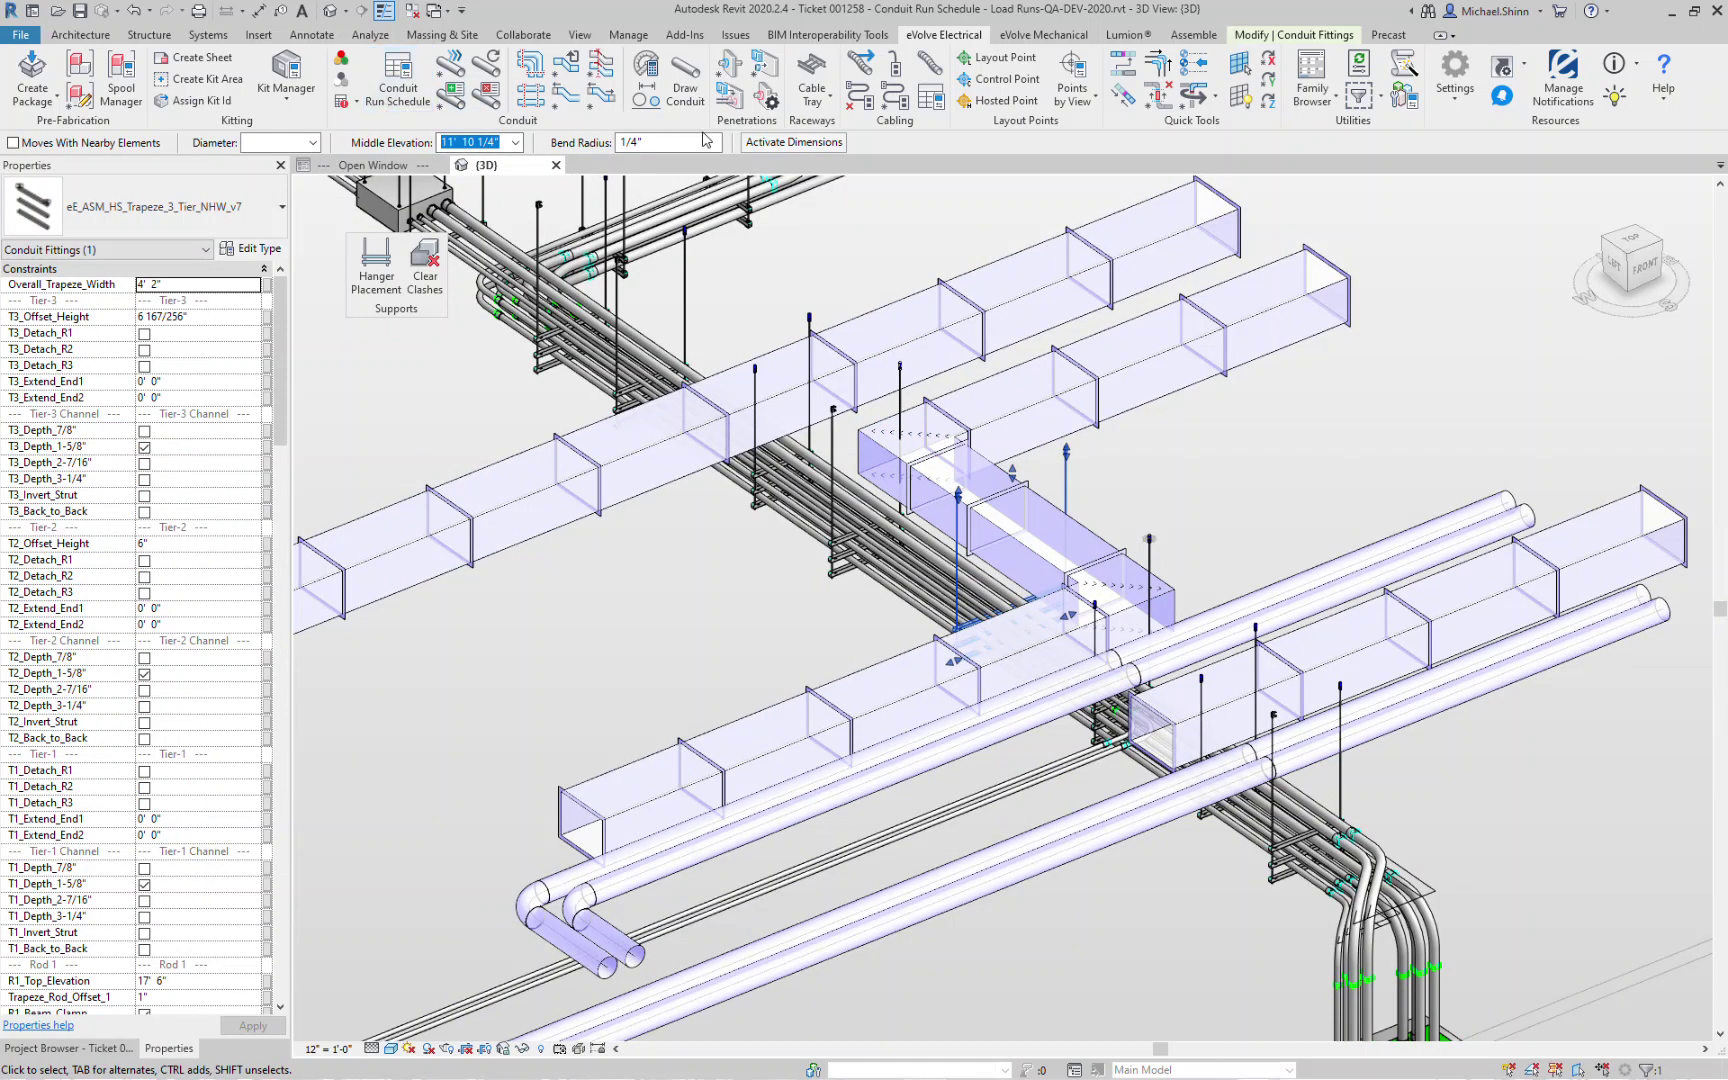
{"action": "left_click", "coordinate": [1258, 34]}
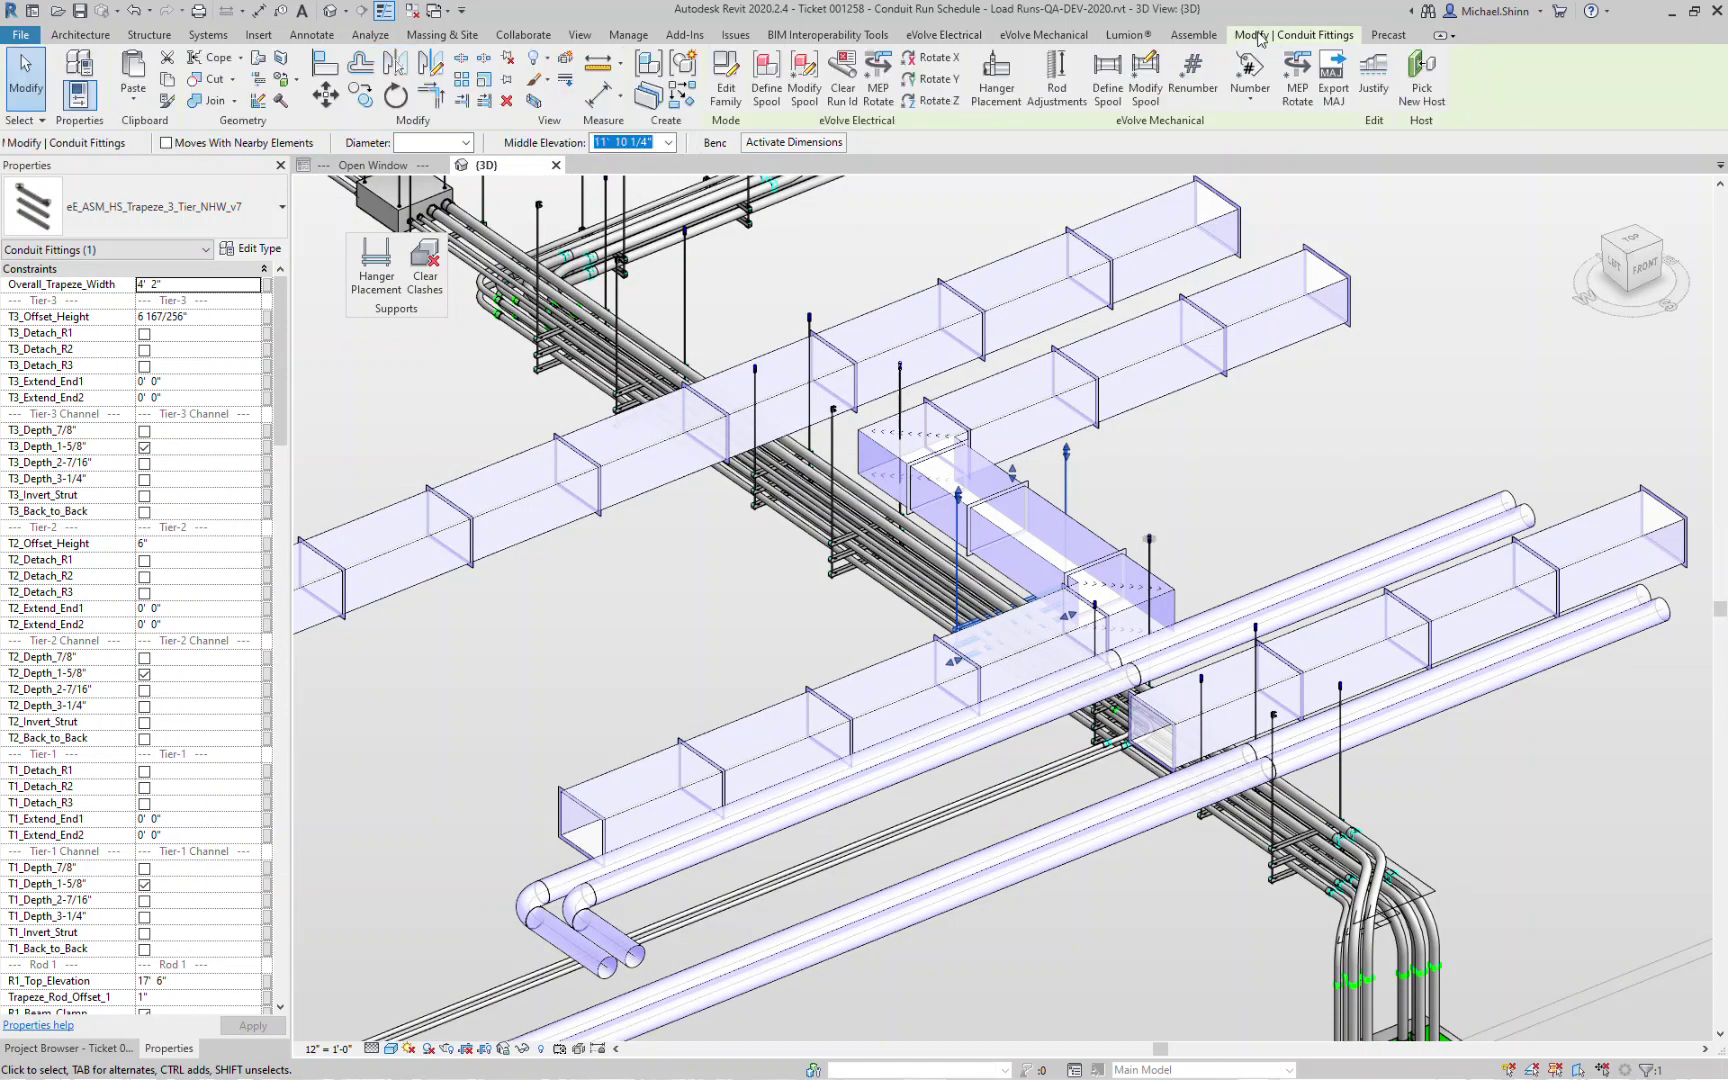
{"action": "left_click", "coordinate": [529, 104]}
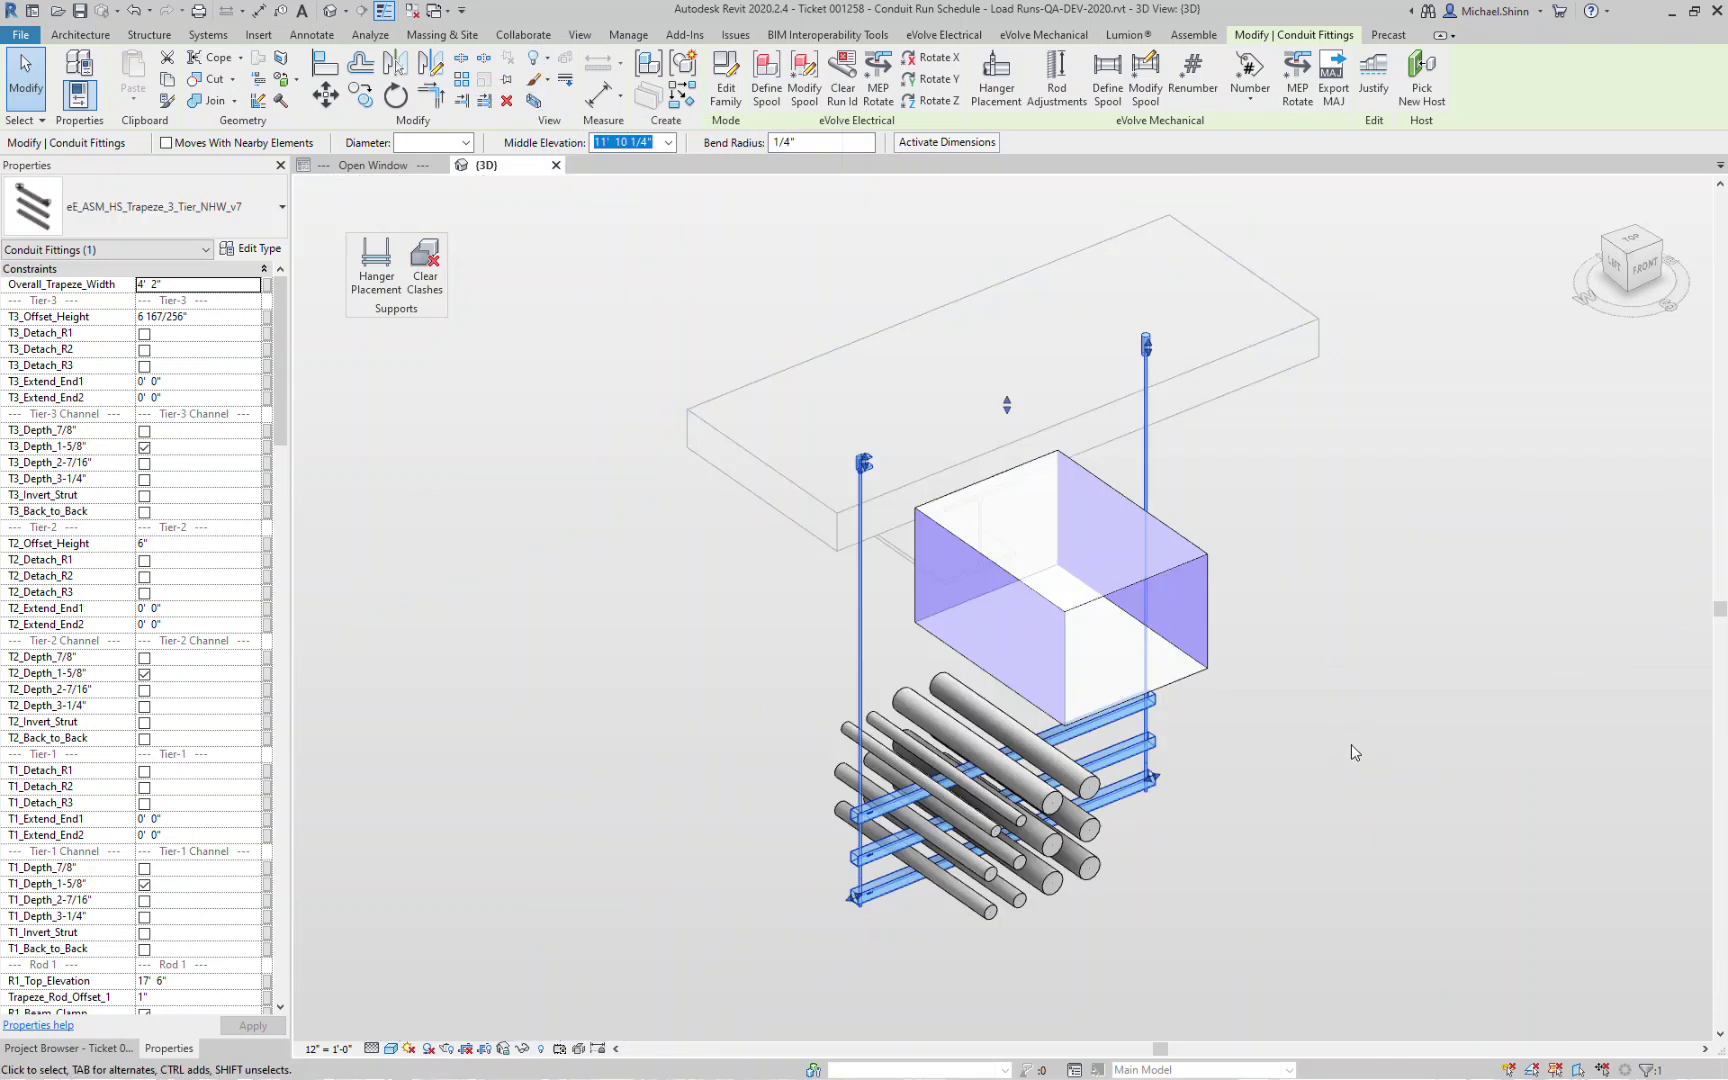
Orbit to a front view showing the 4'-2" three-tier hanger clearing the duct, then deselect it.
{"action": "middle_click_drag", "start_coordinate": [1374, 803], "coordinate": [1200, 571], "text": "shift"}
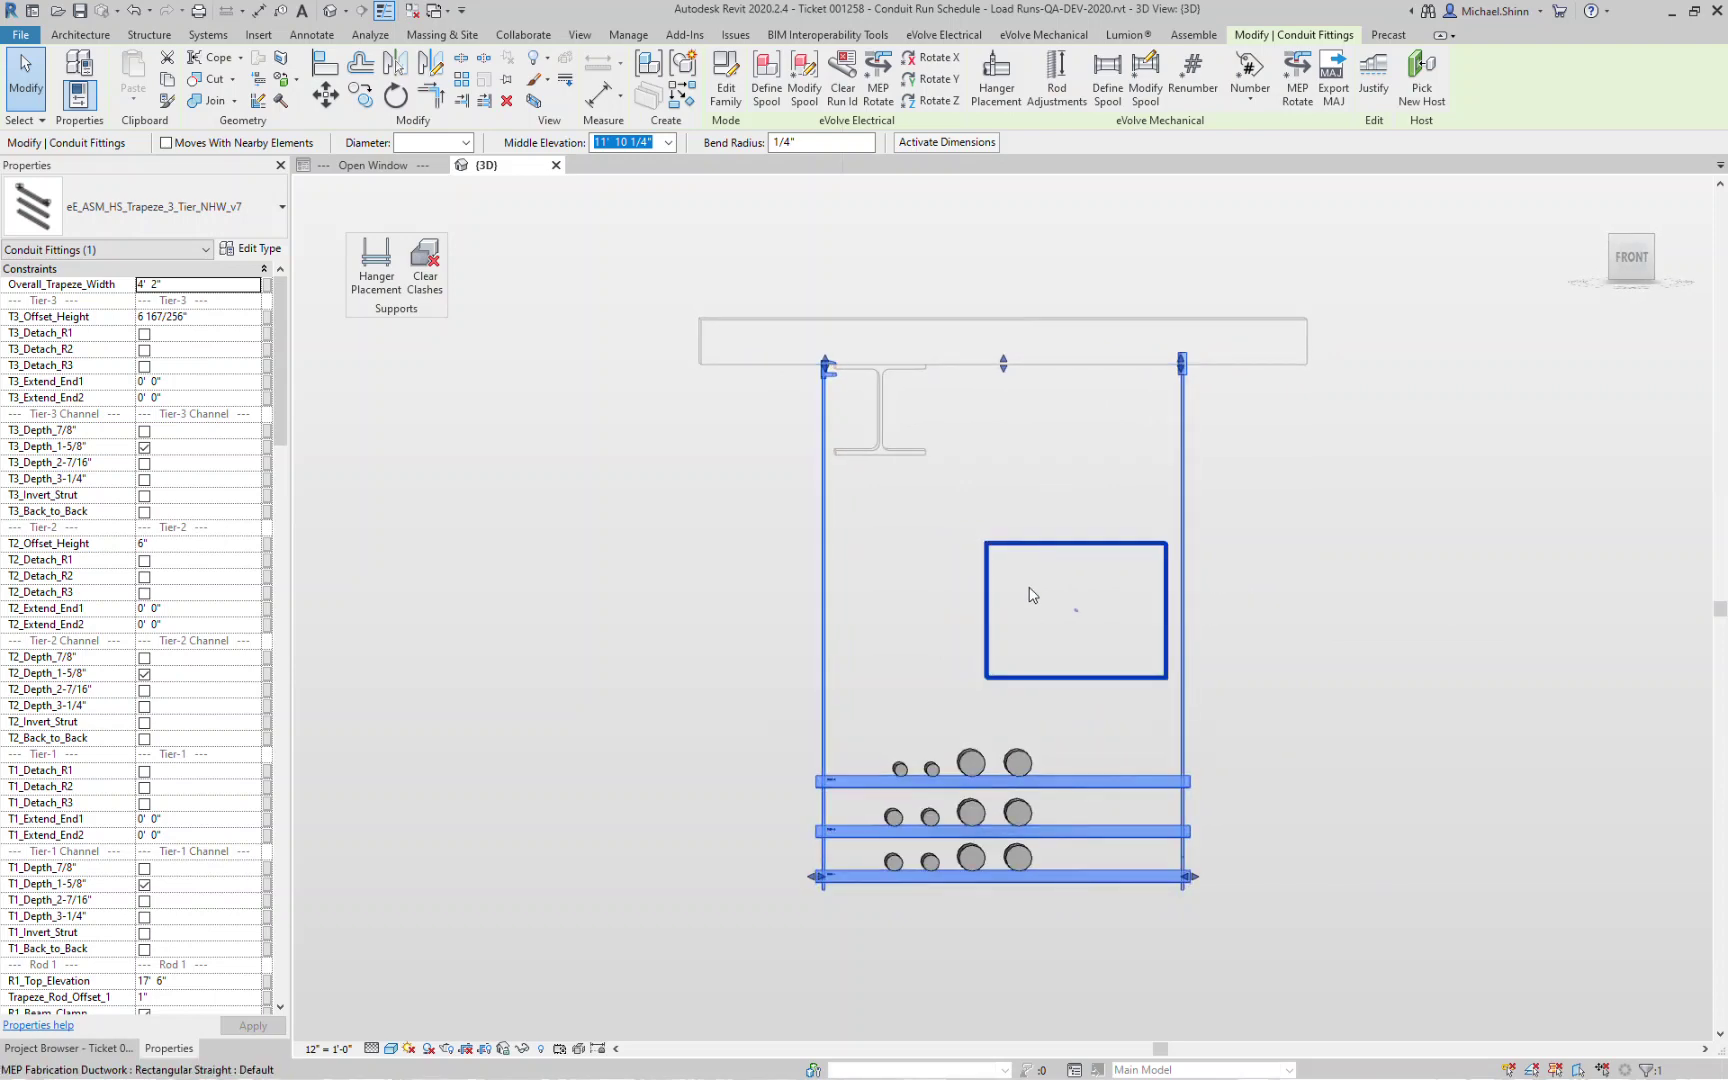
{"action": "mouse_move", "coordinate": [1055, 677]}
{"action": "middle_mouse_down", "text": "shift"}
{"action": "mouse_move", "coordinate": [1095, 744]}
{"action": "mouse_move", "coordinate": [1078, 668]}
{"action": "middle_mouse_up", "text": "shift"}
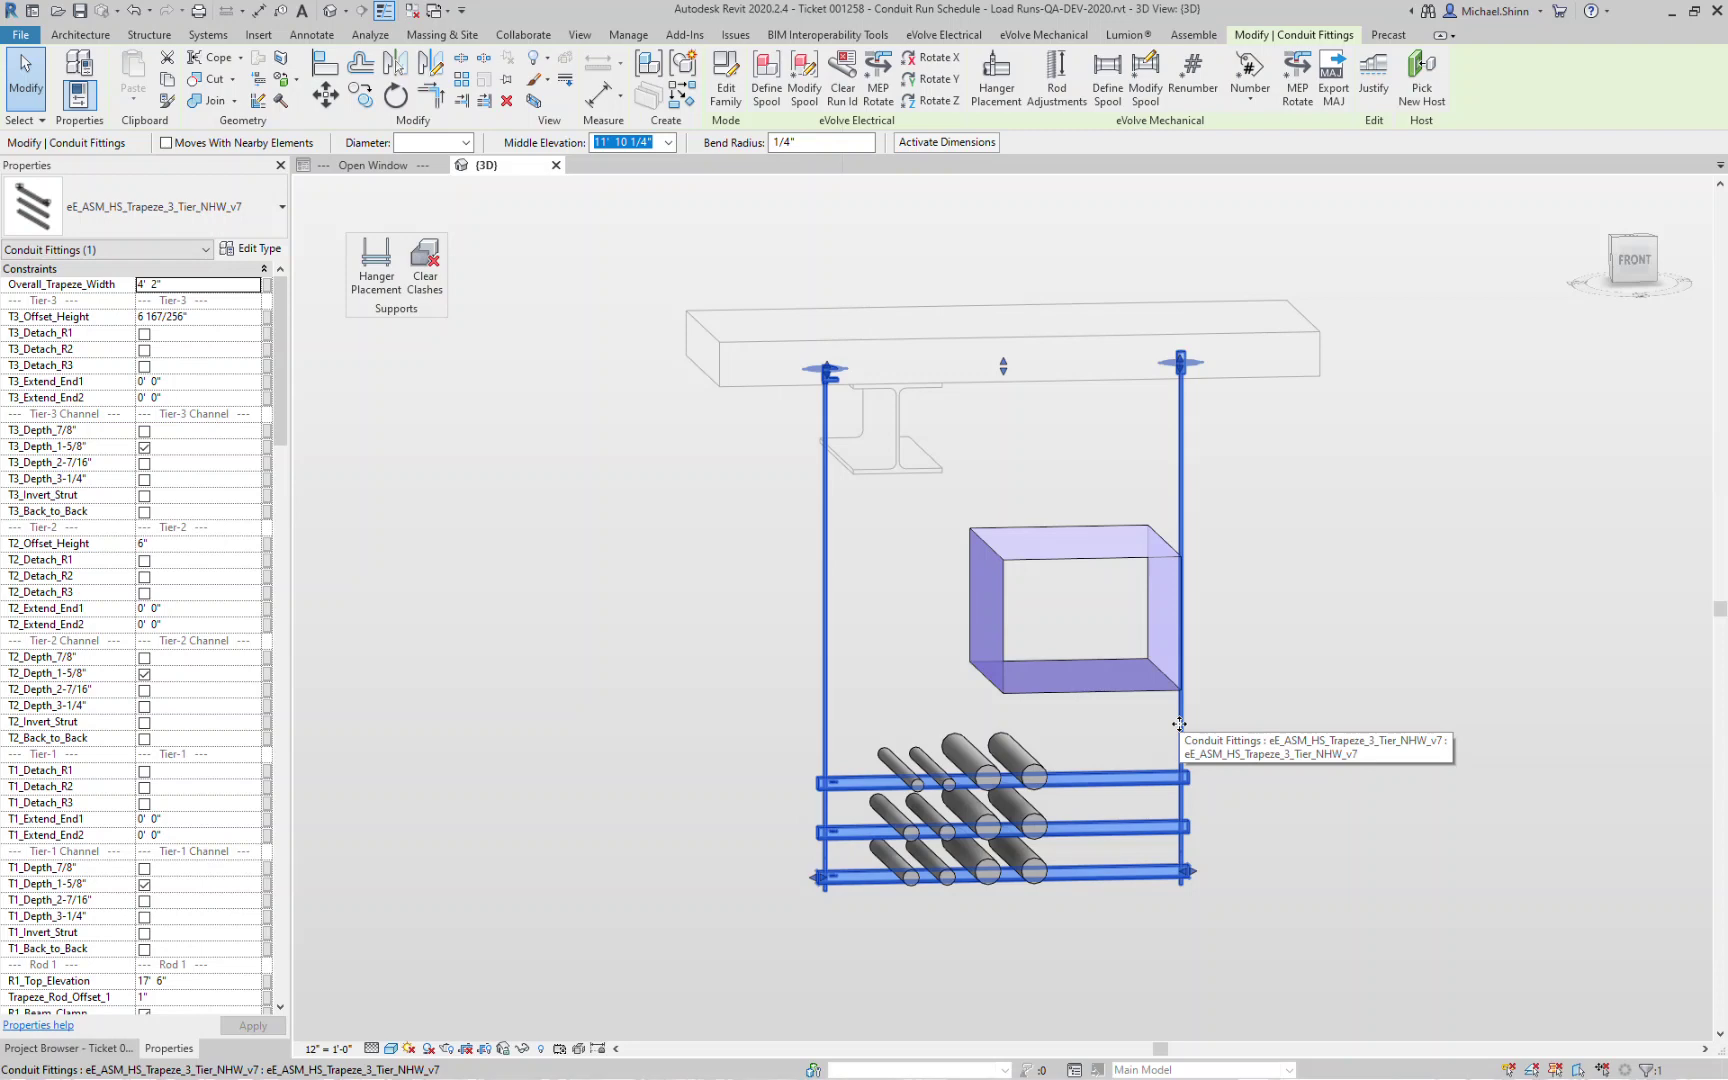
{"action": "middle_click_drag", "start_coordinate": [1179, 724], "coordinate": [840, 637], "text": "shift"}
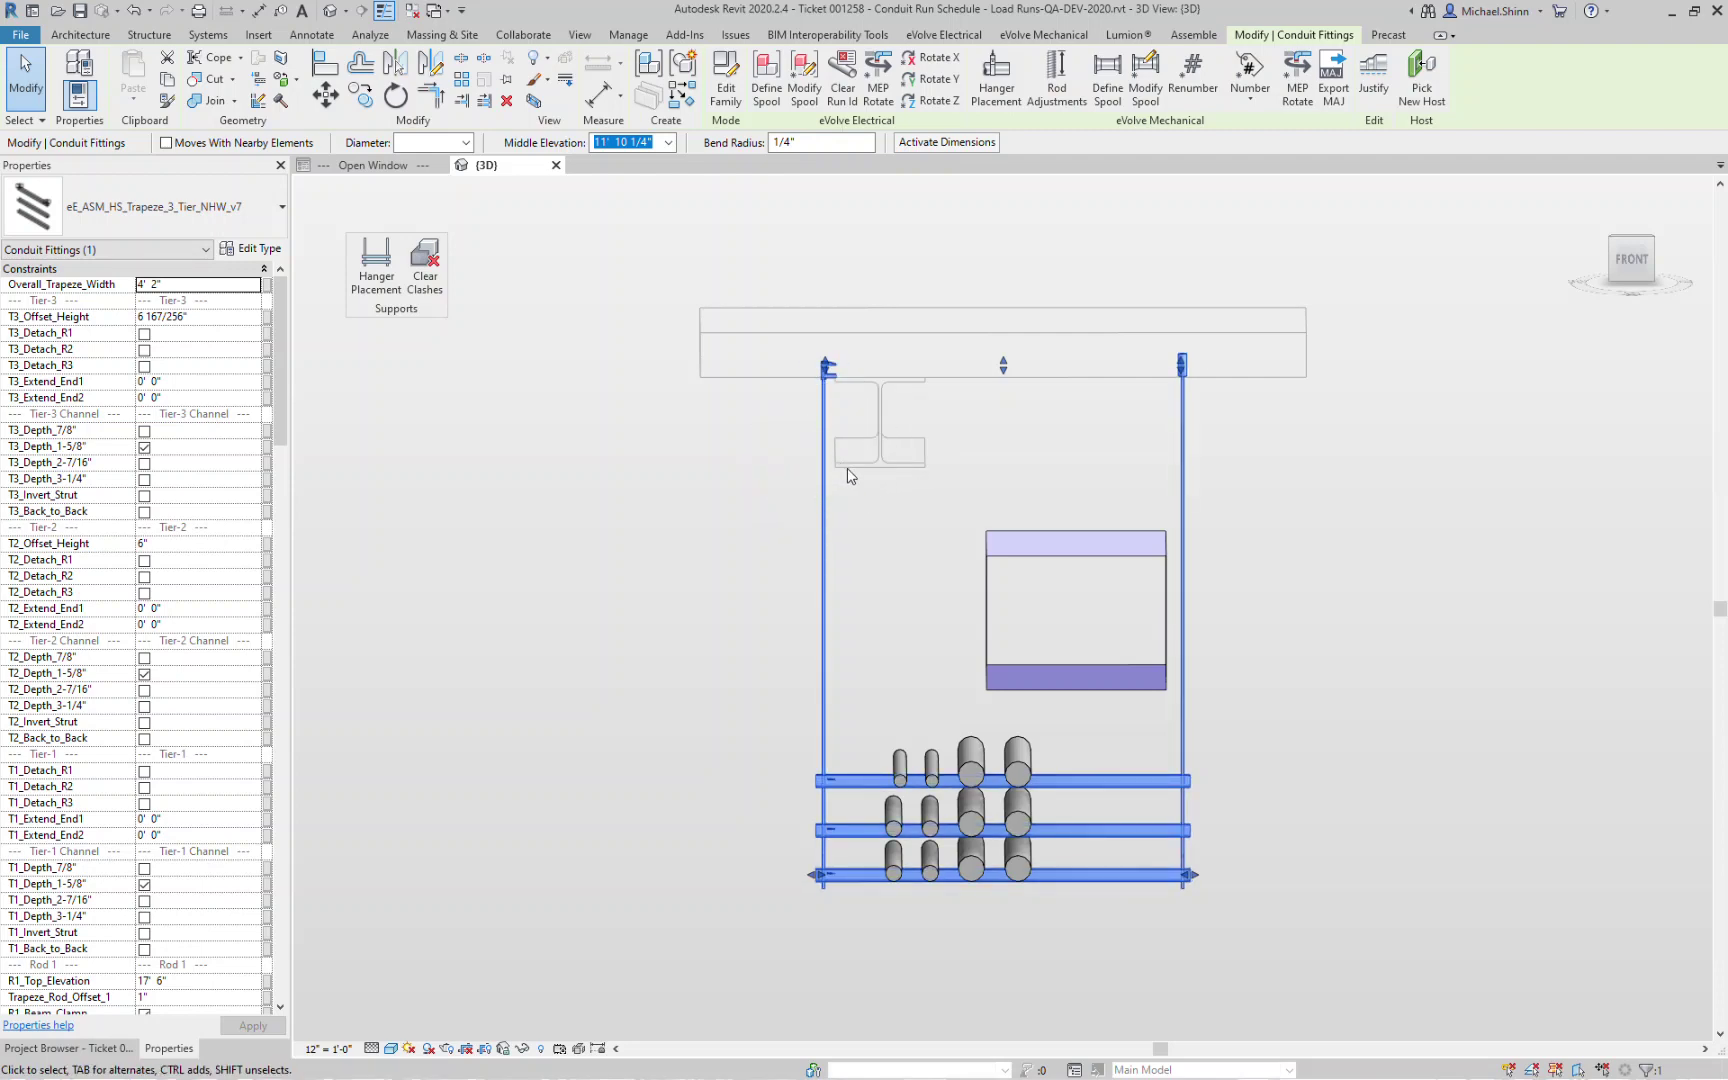
{"action": "middle_click_drag", "start_coordinate": [846, 486], "coordinate": [838, 390], "text": "shift"}
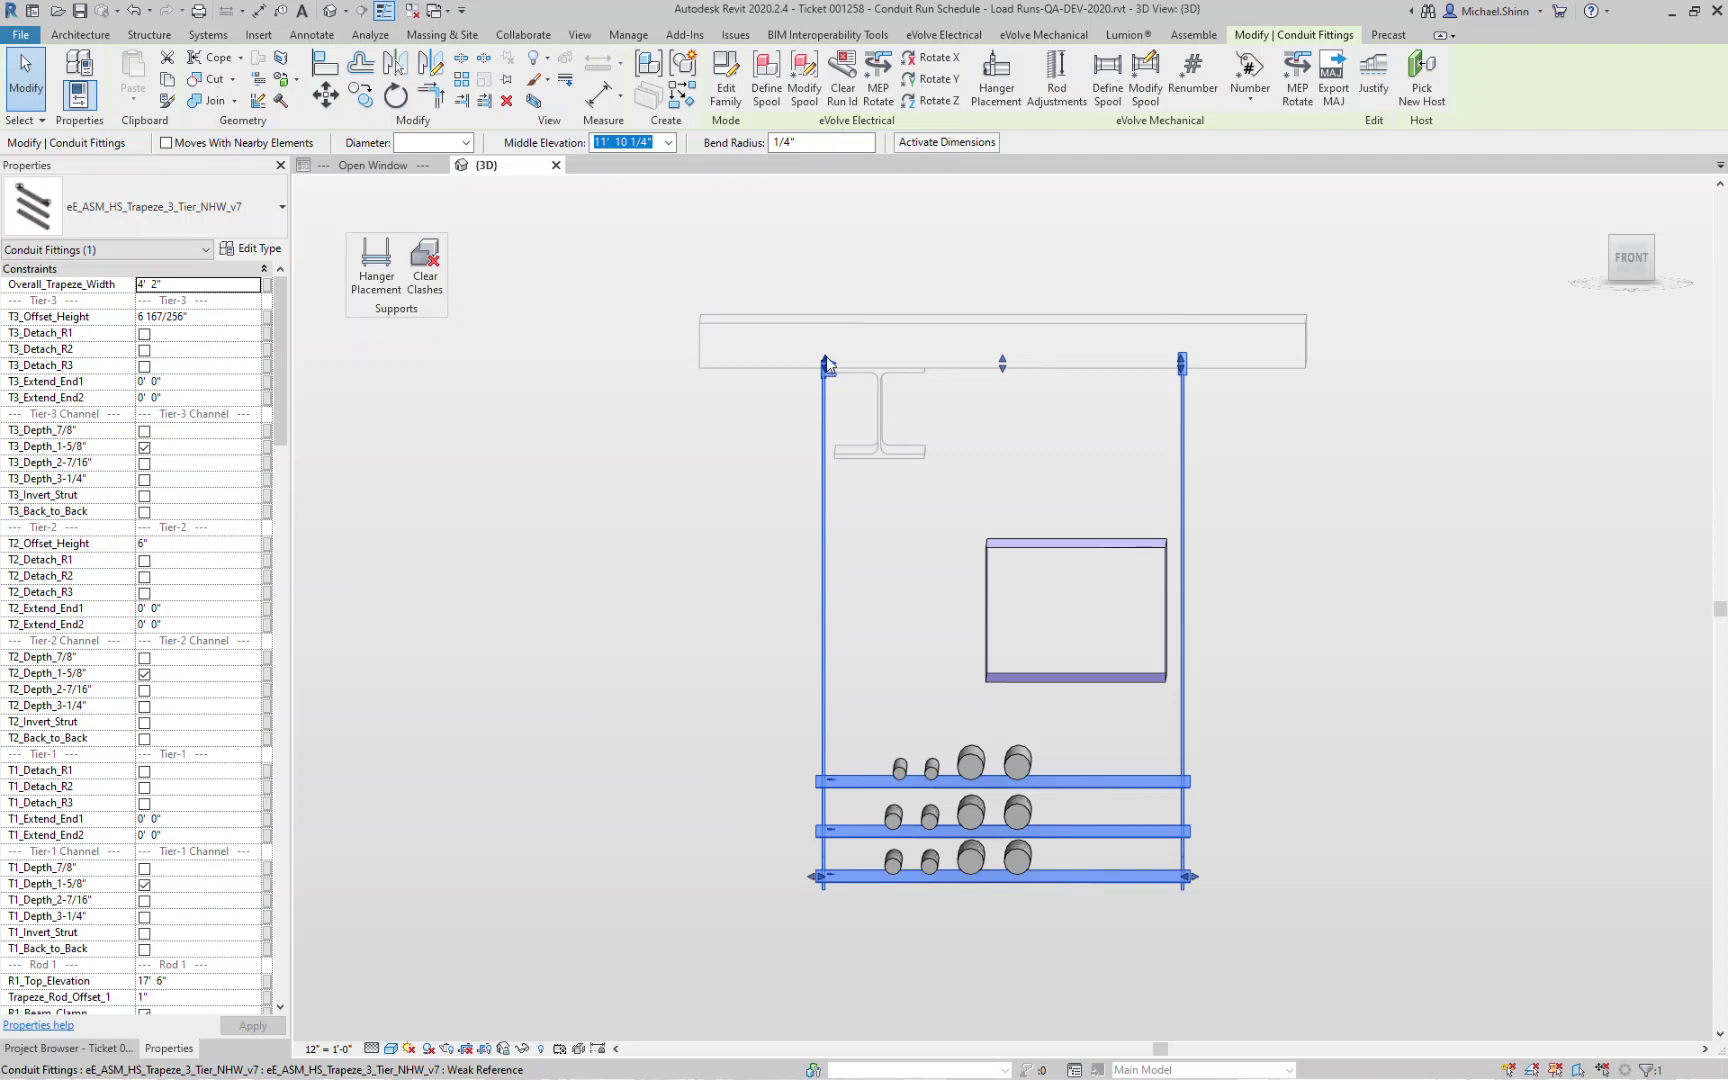
{"action": "scroll", "coordinate": [840, 388], "scroll_direction": "up", "scroll_amount": 2}
{"action": "scroll", "coordinate": [852, 400], "scroll_direction": "down", "scroll_amount": 1}
{"action": "scroll", "coordinate": [852, 407], "scroll_direction": "down", "scroll_amount": 1}
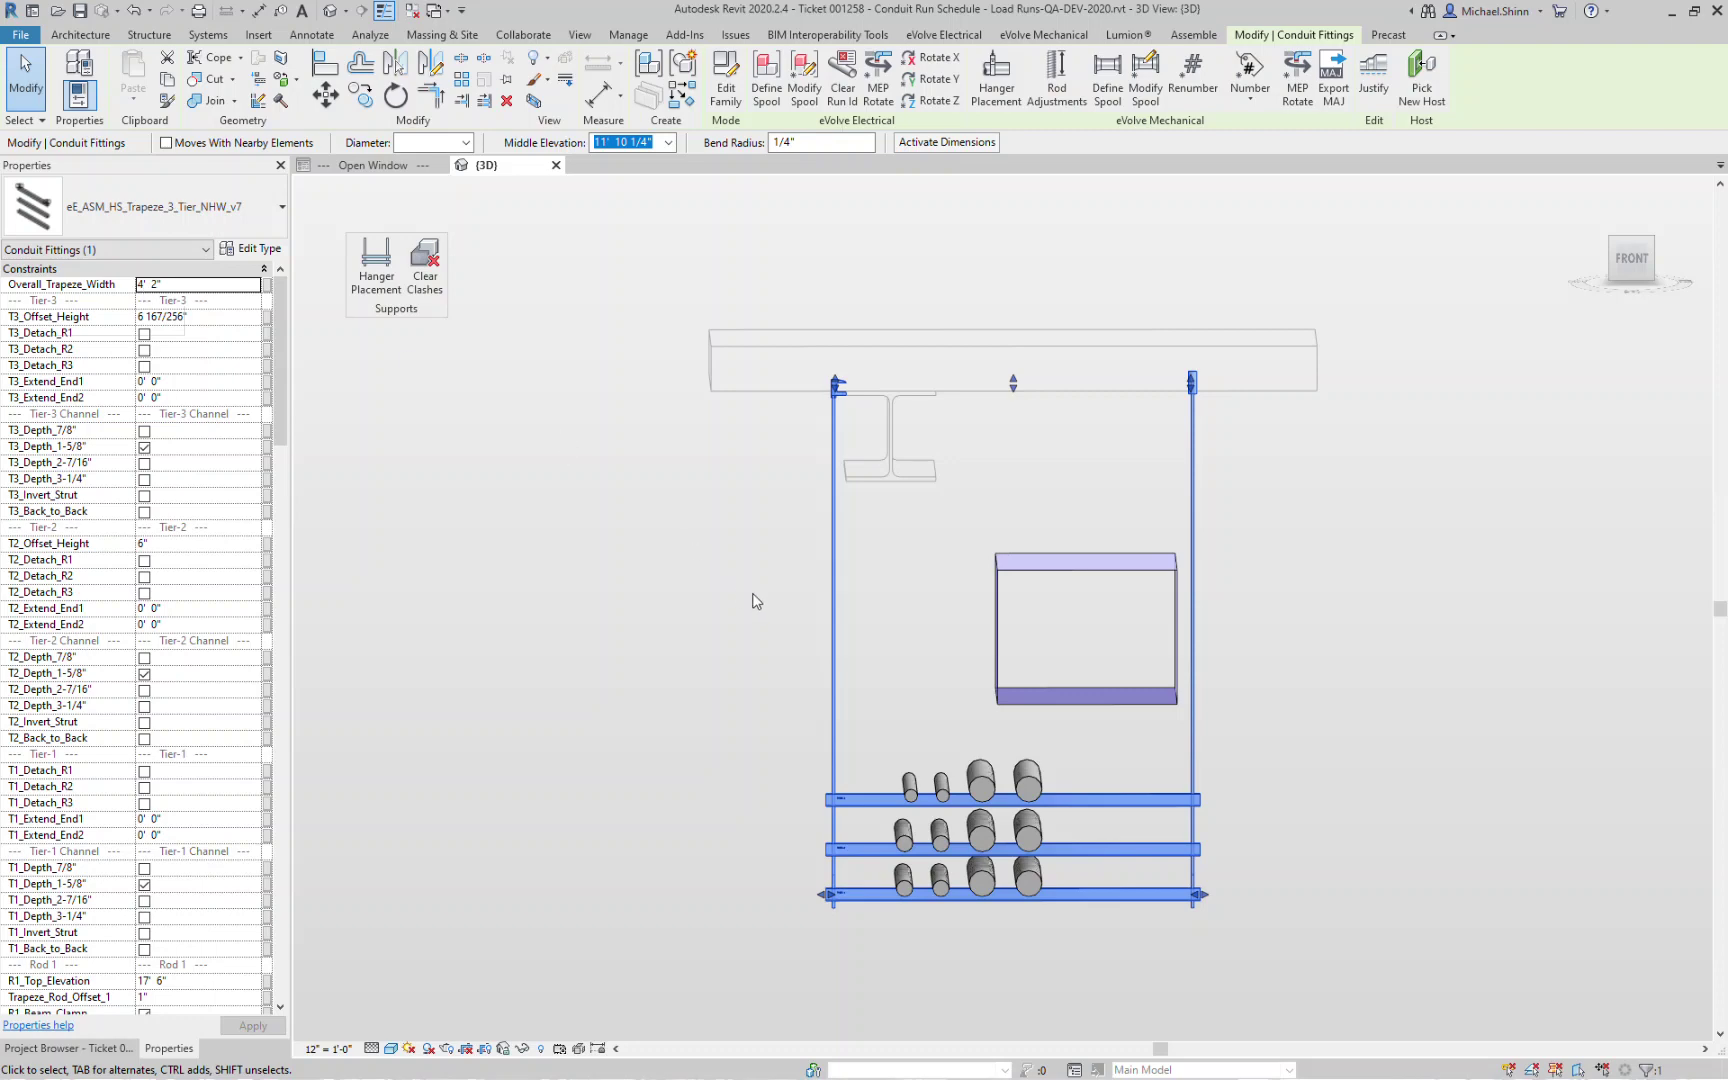
{"action": "left_click", "coordinate": [810, 577]}
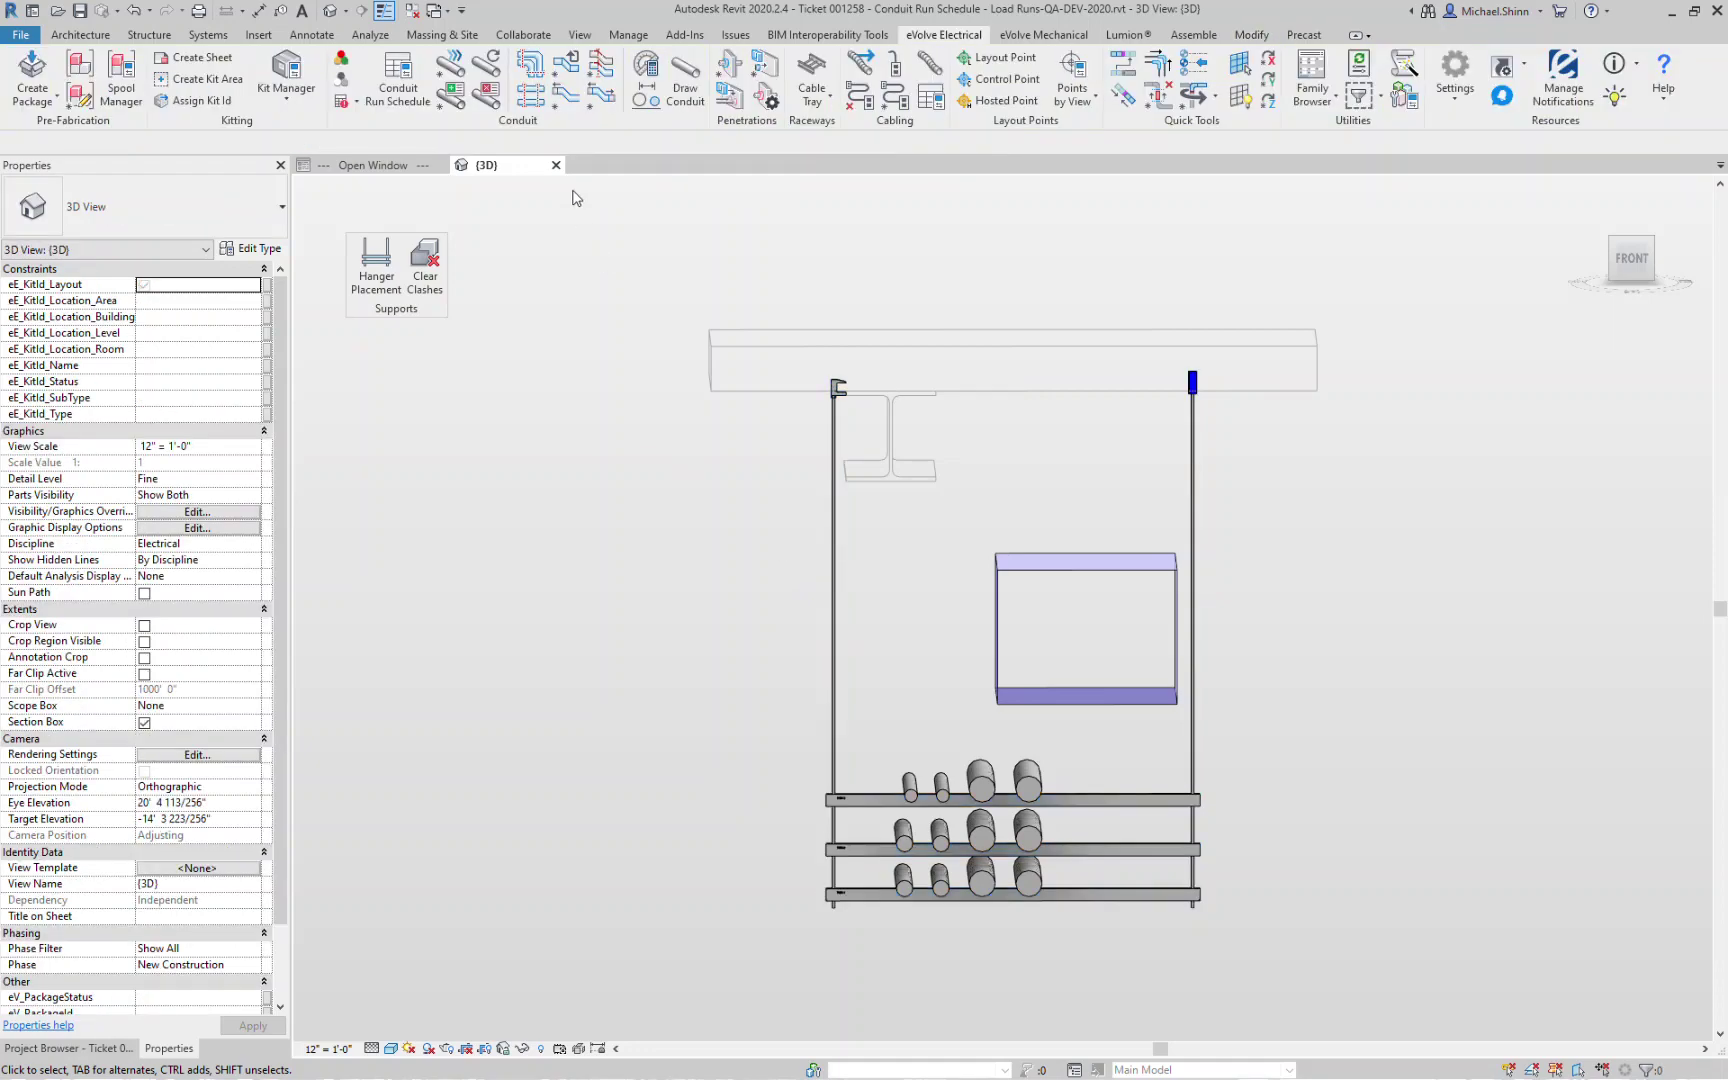
Turn off the section box and open the Level 1 floor plan.
{"action": "left_click", "coordinate": [144, 722]}
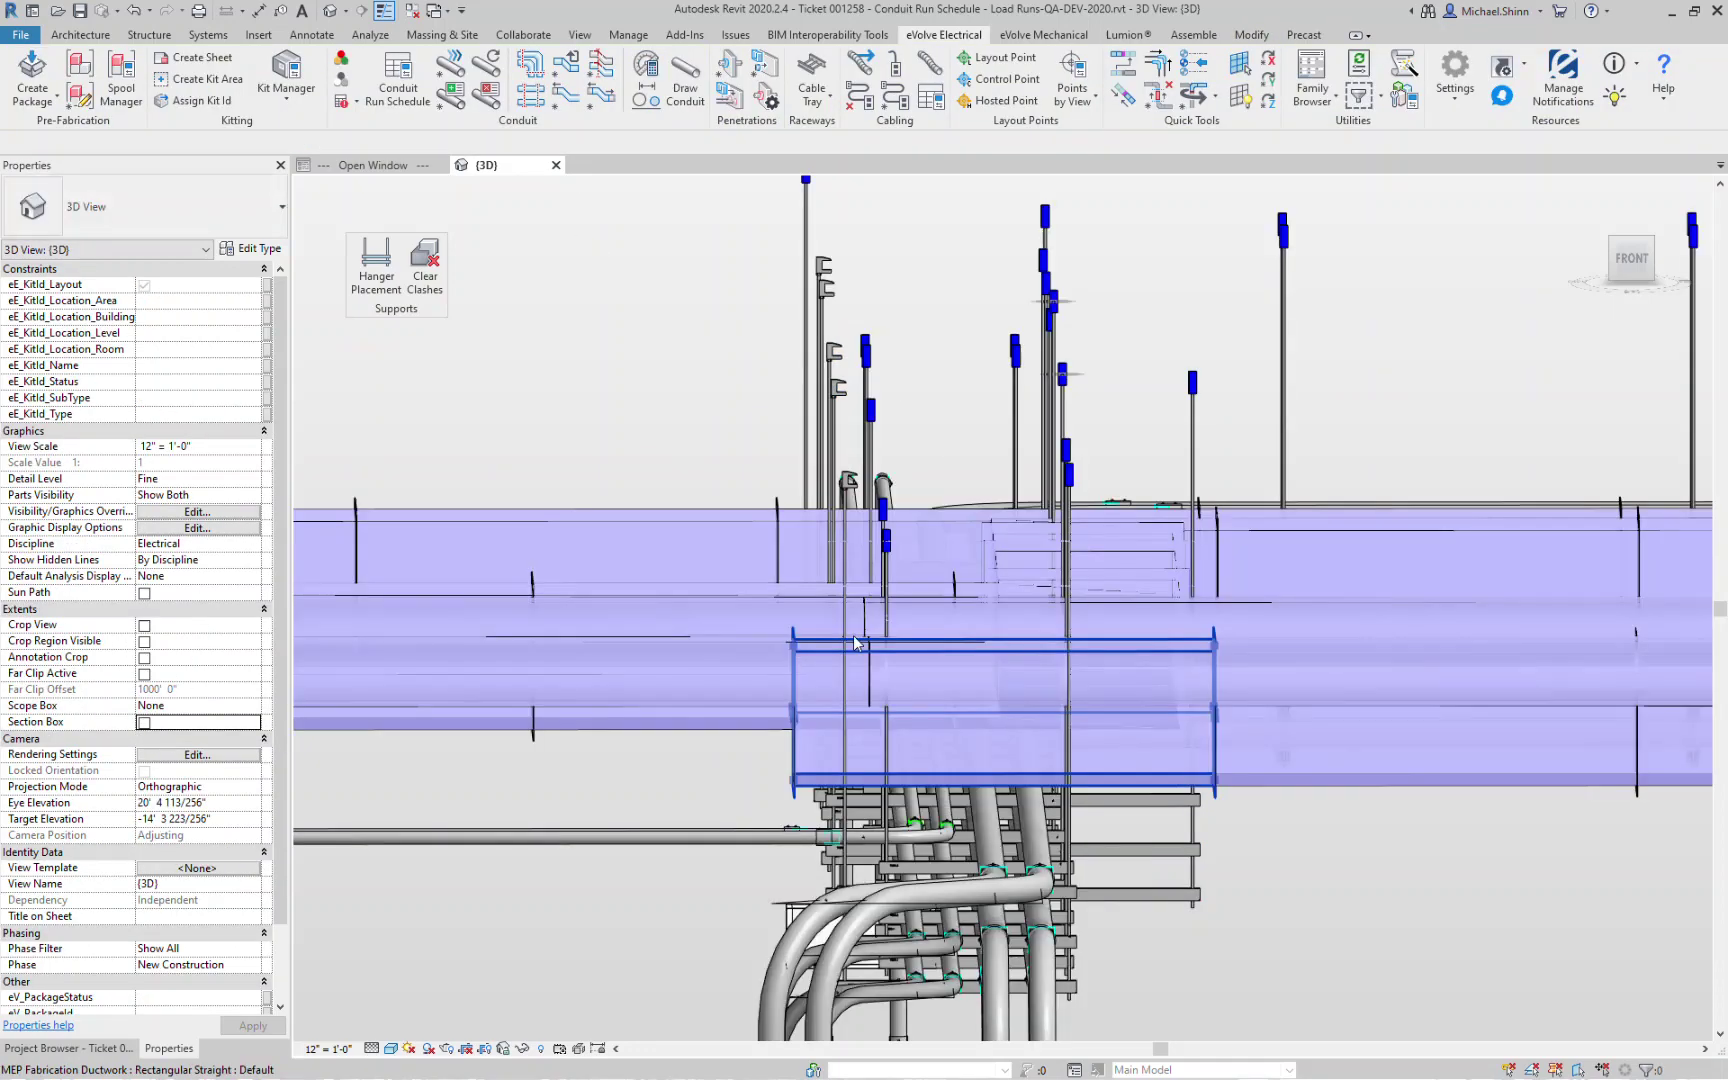
{"action": "middle_click_drag", "start_coordinate": [960, 600], "coordinate": [870, 585], "text": "shift"}
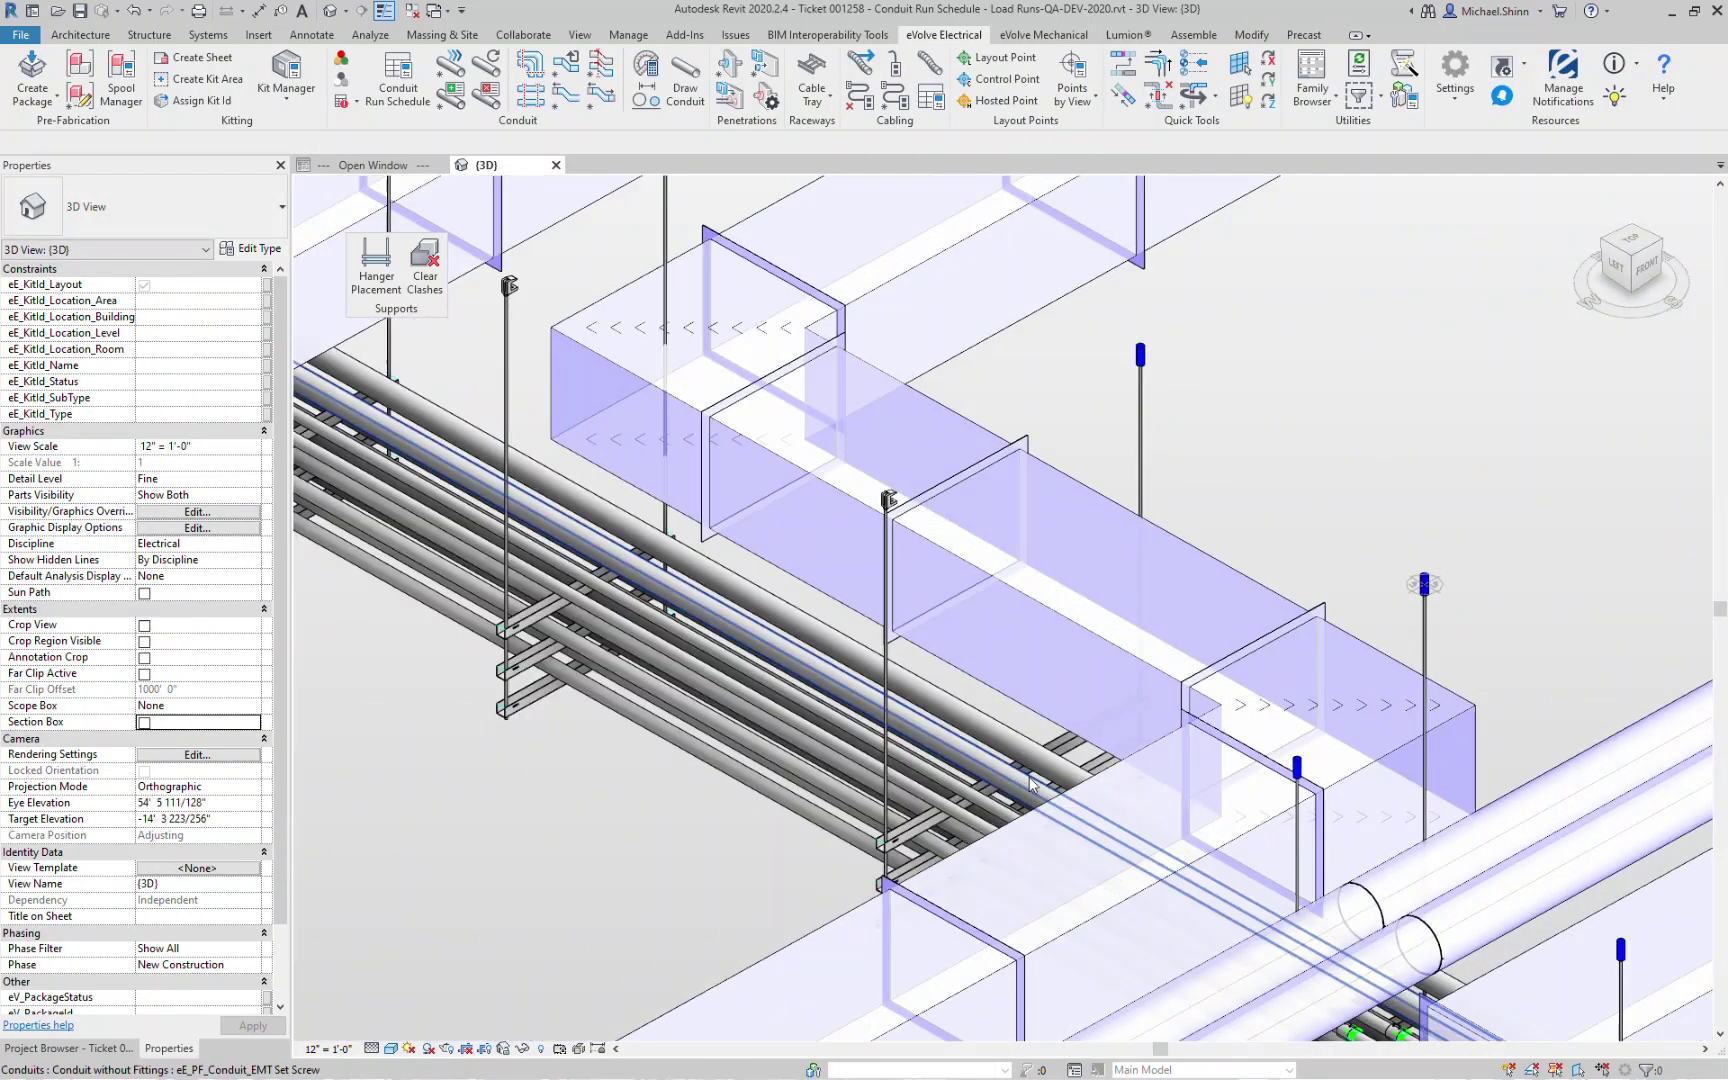
{"action": "left_click", "coordinate": [45, 1048]}
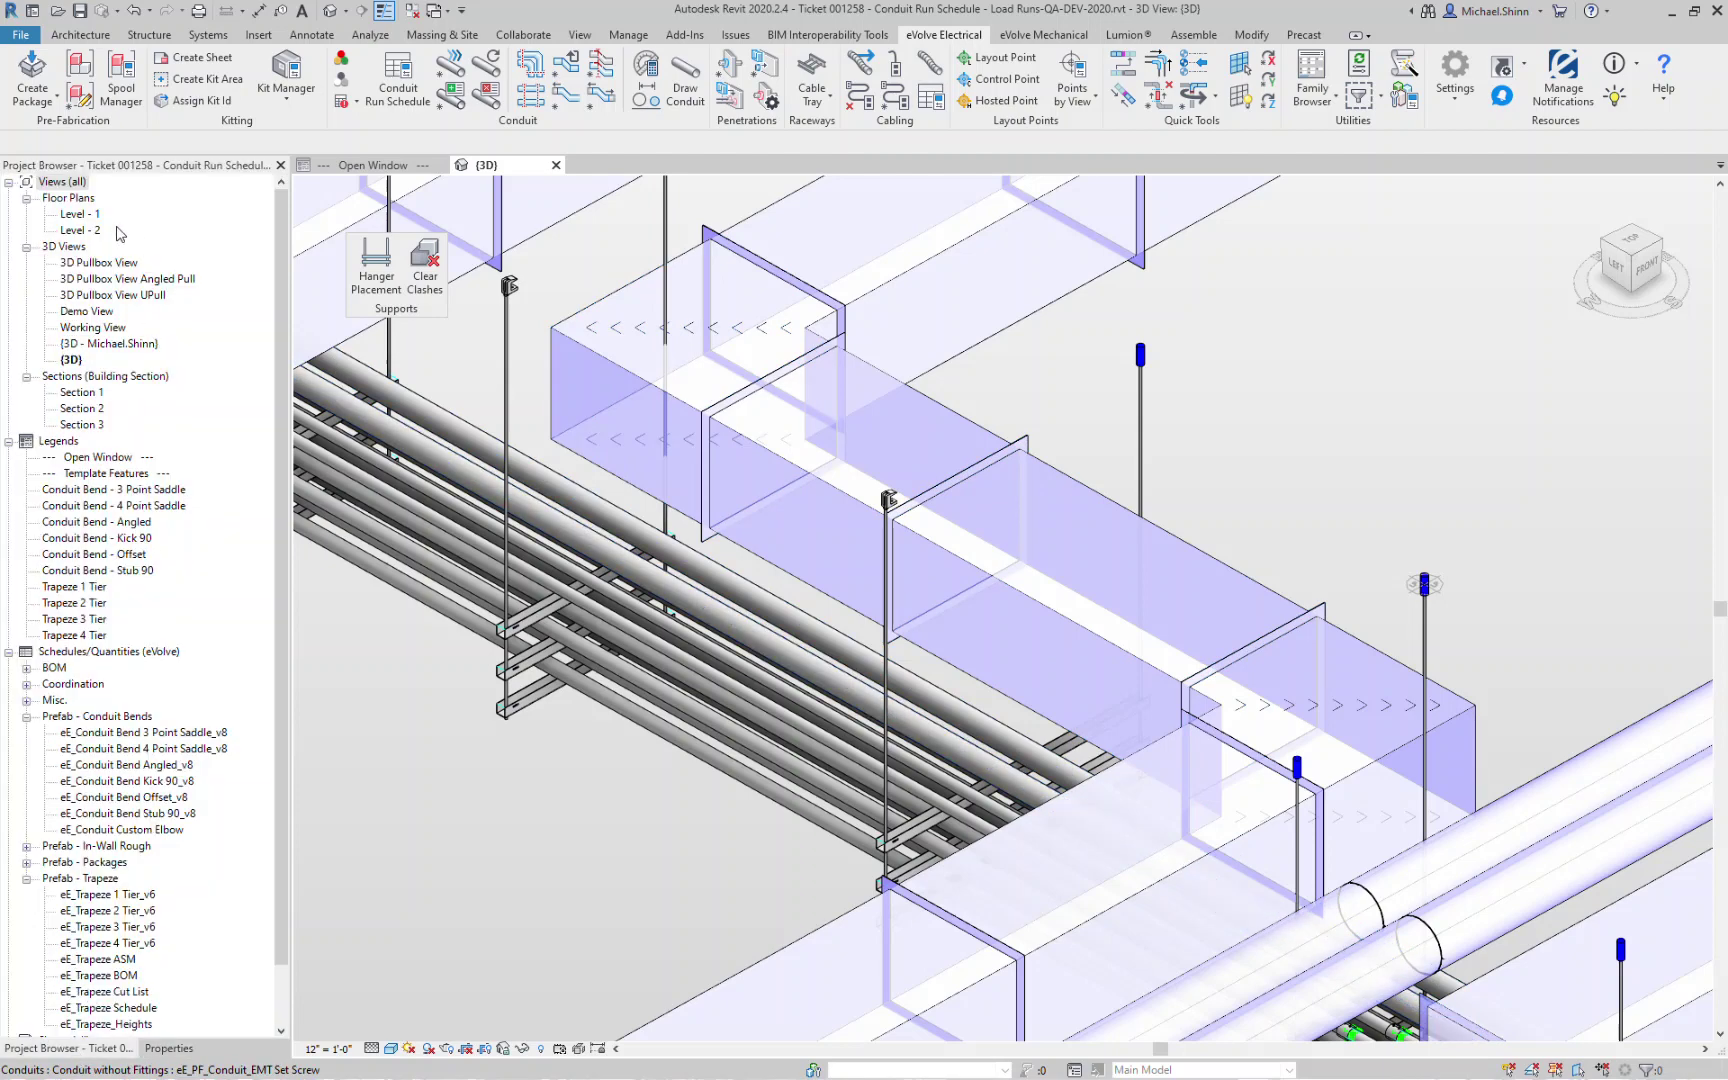
{"action": "double_click", "coordinate": [80, 214]}
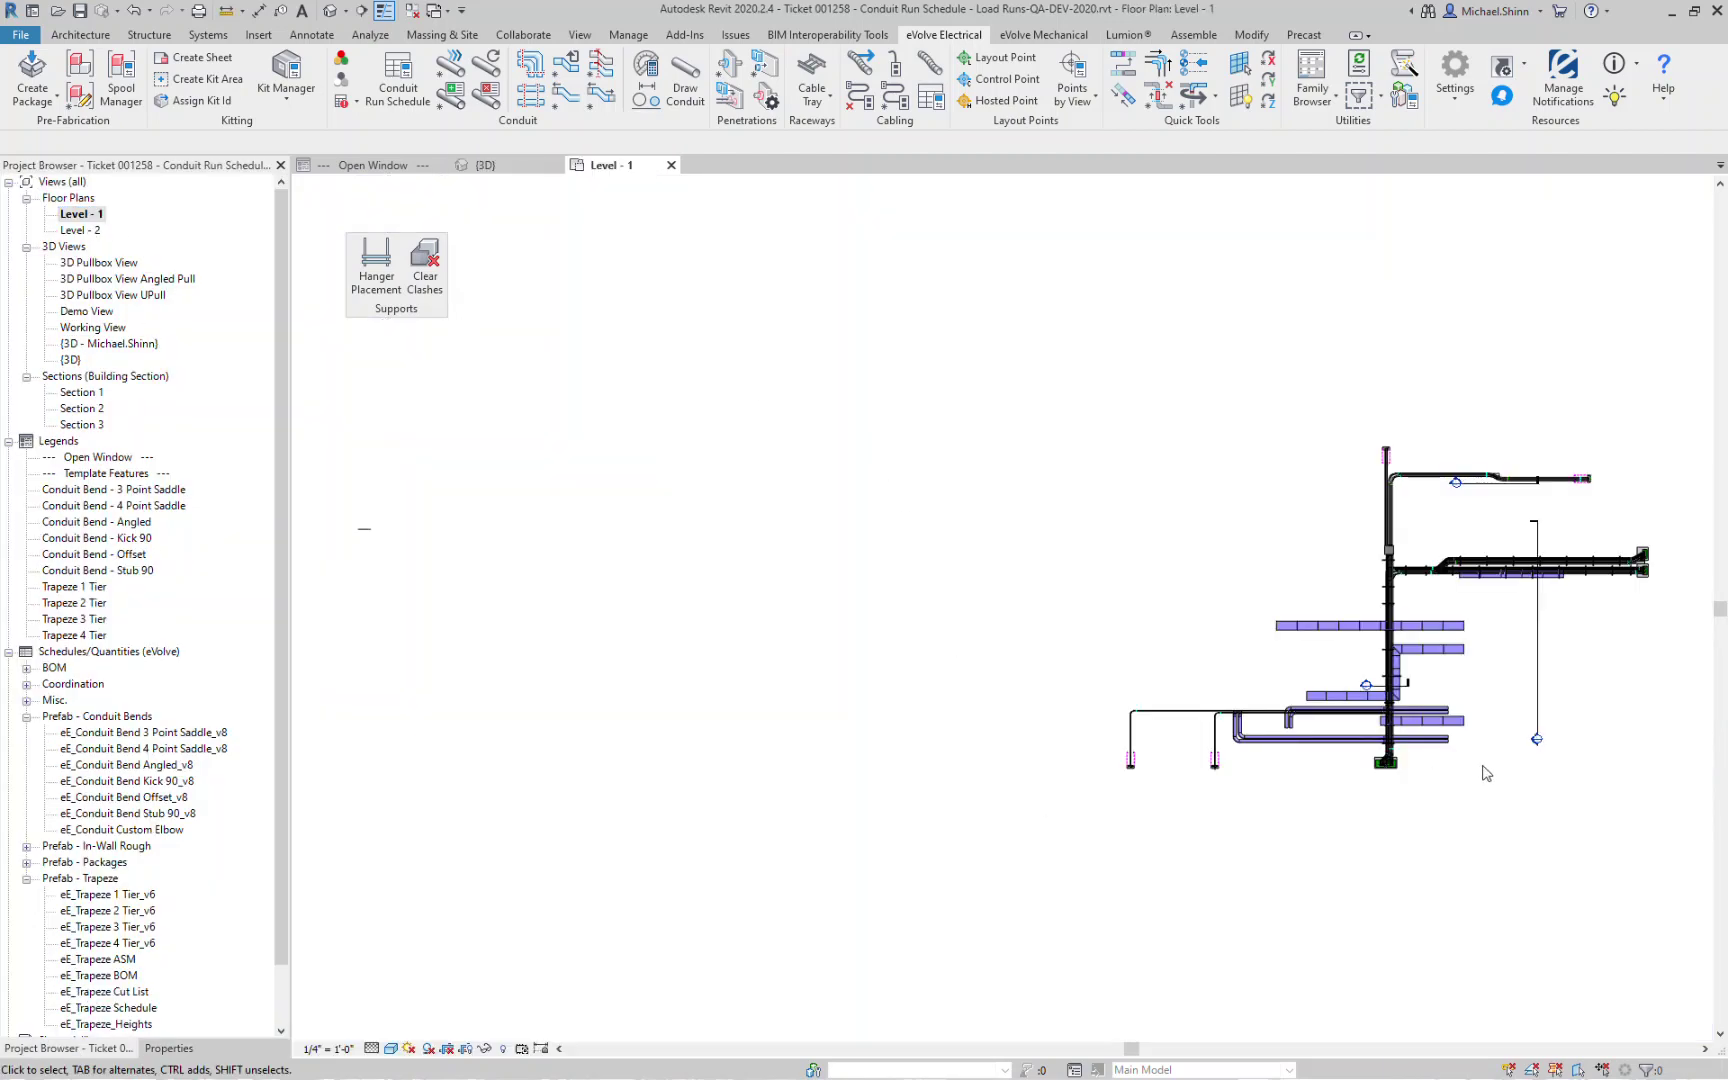
{"action": "scroll", "coordinate": [1300, 760], "scroll_direction": "up", "scroll_amount": 10}
{"action": "scroll", "coordinate": [1230, 801], "scroll_direction": "up", "scroll_amount": 3}
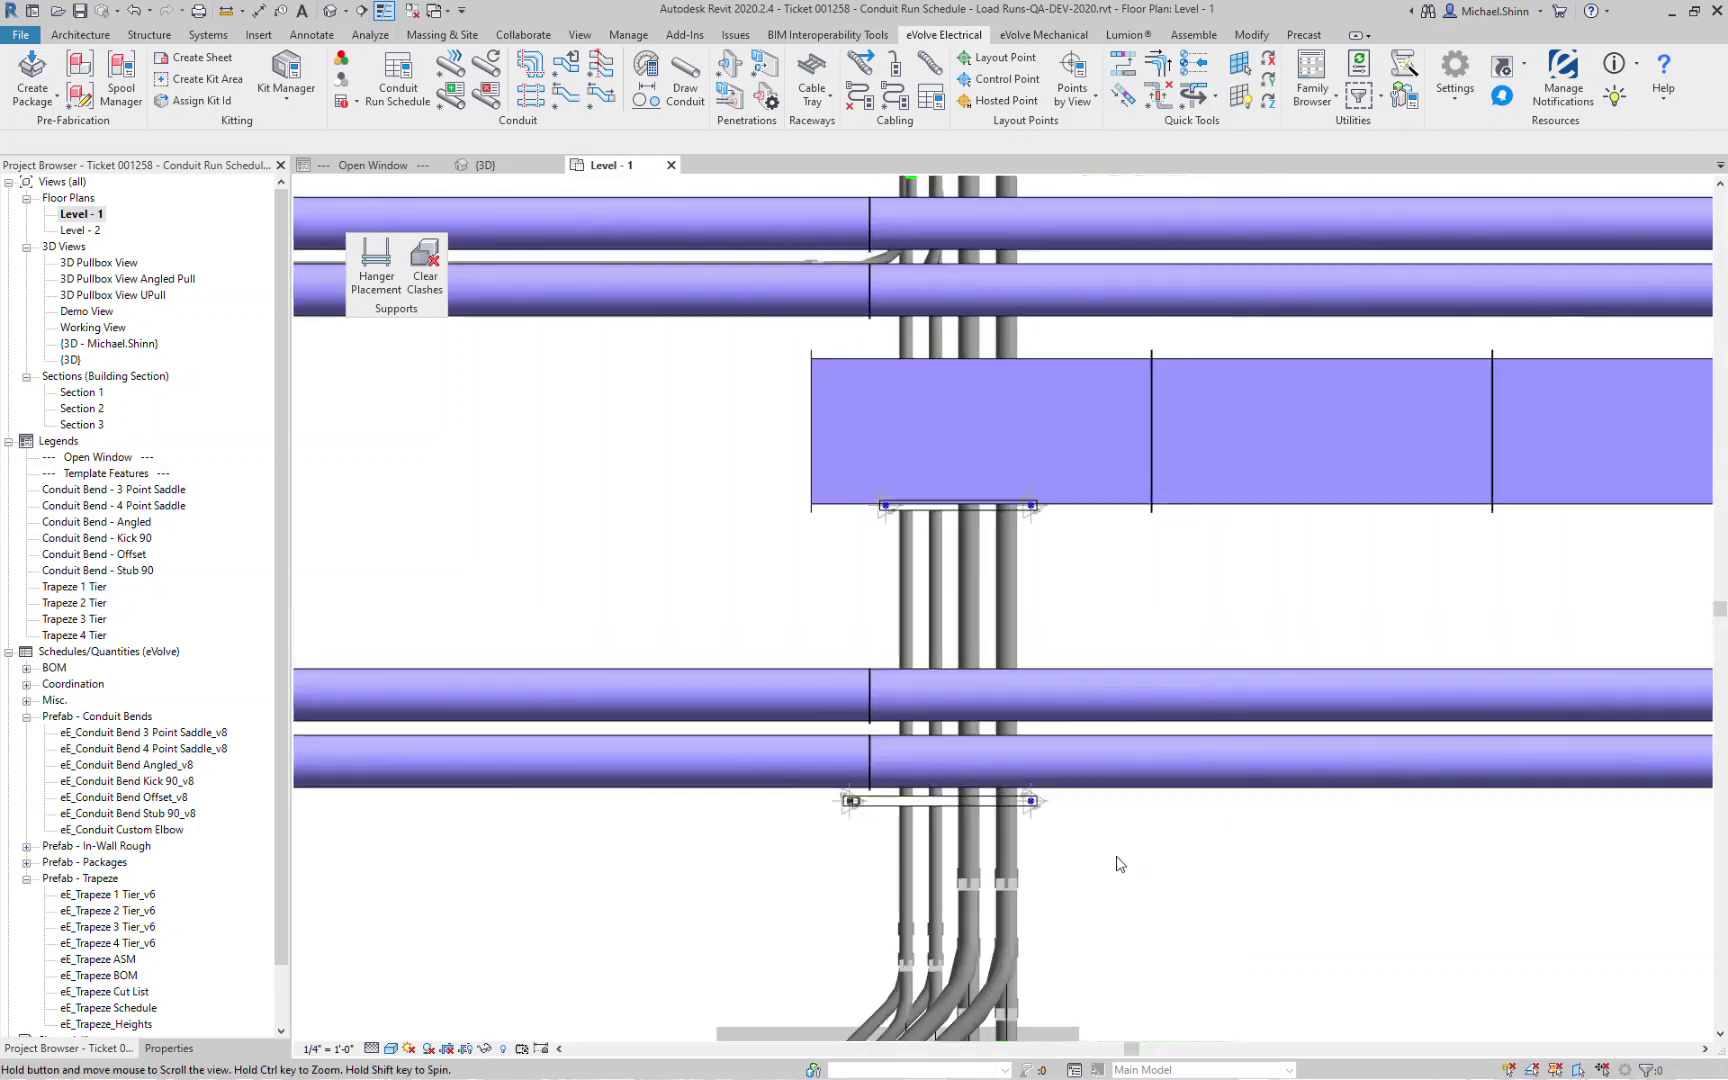
{"action": "scroll", "coordinate": [1120, 860], "scroll_direction": "up", "scroll_amount": 3}
Start aligned dimensions (DI) and chain from the lower hanger up the rack to a 6'-0" spacing.
{"action": "key", "text": "d"}
{"action": "key", "text": "i"}
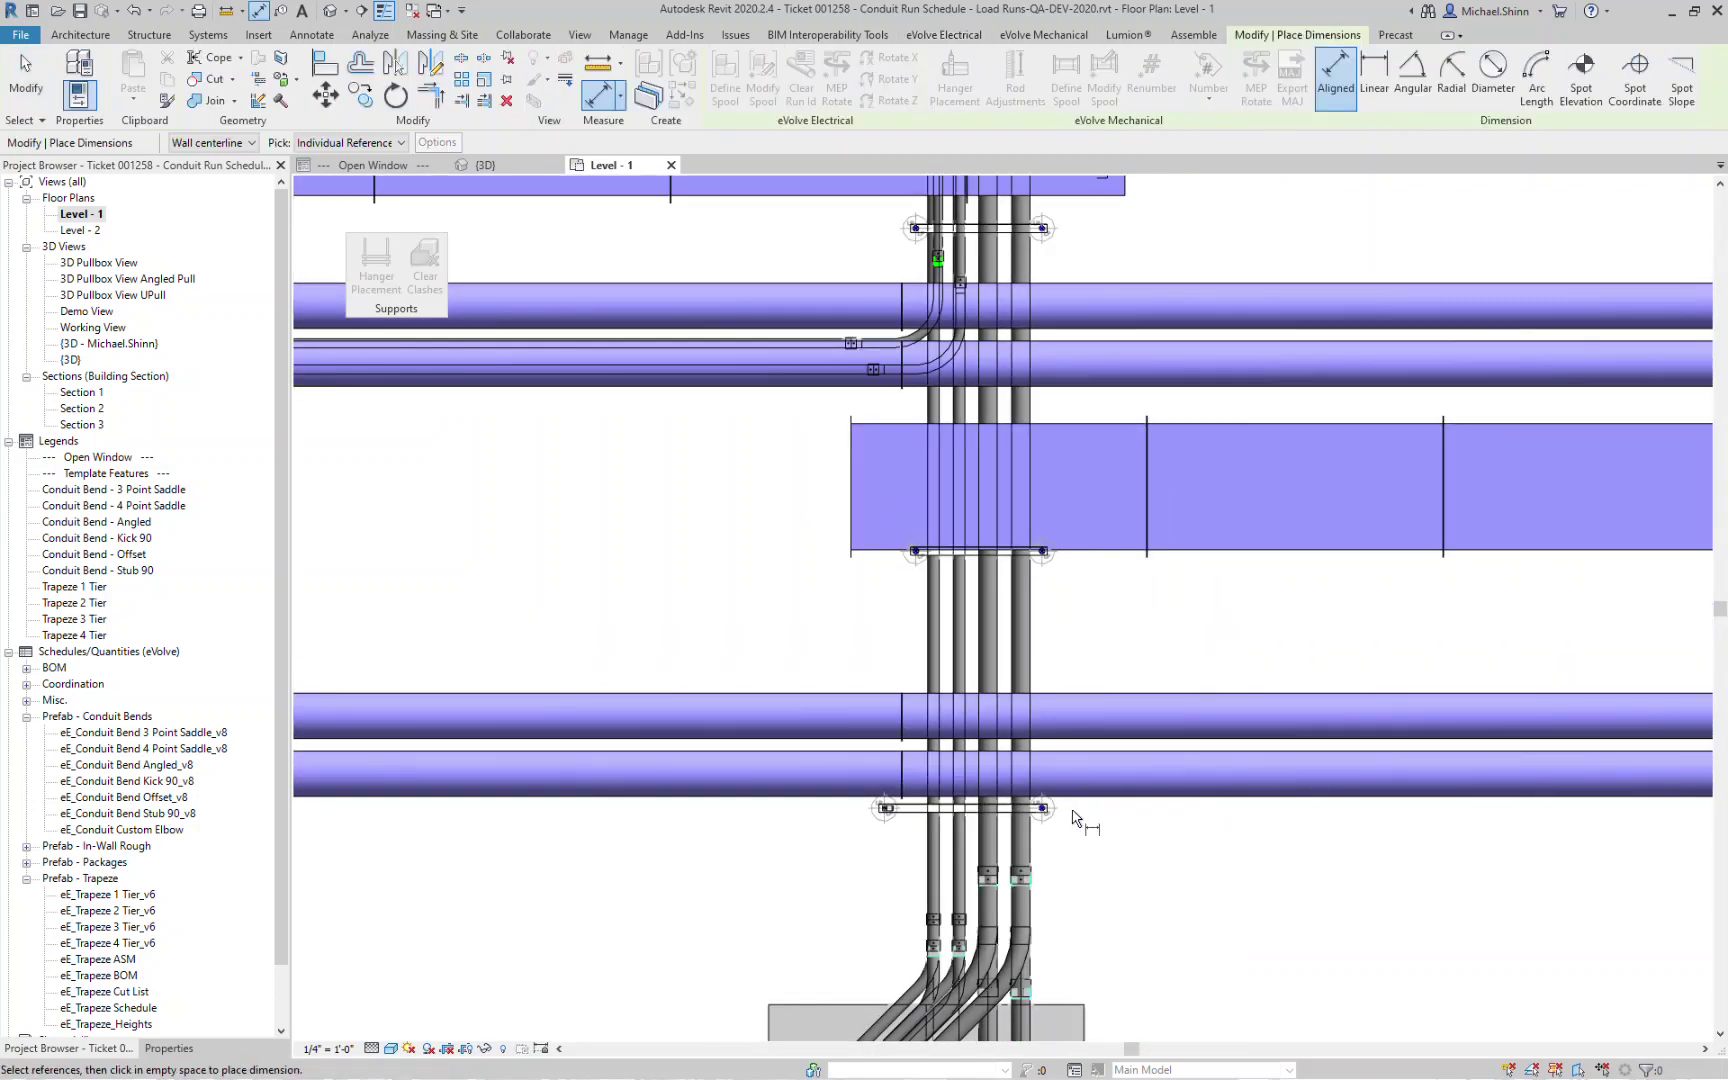
{"action": "scroll", "coordinate": [1060, 815], "scroll_direction": "up", "scroll_amount": 3}
{"action": "left_click", "coordinate": [1057, 814]}
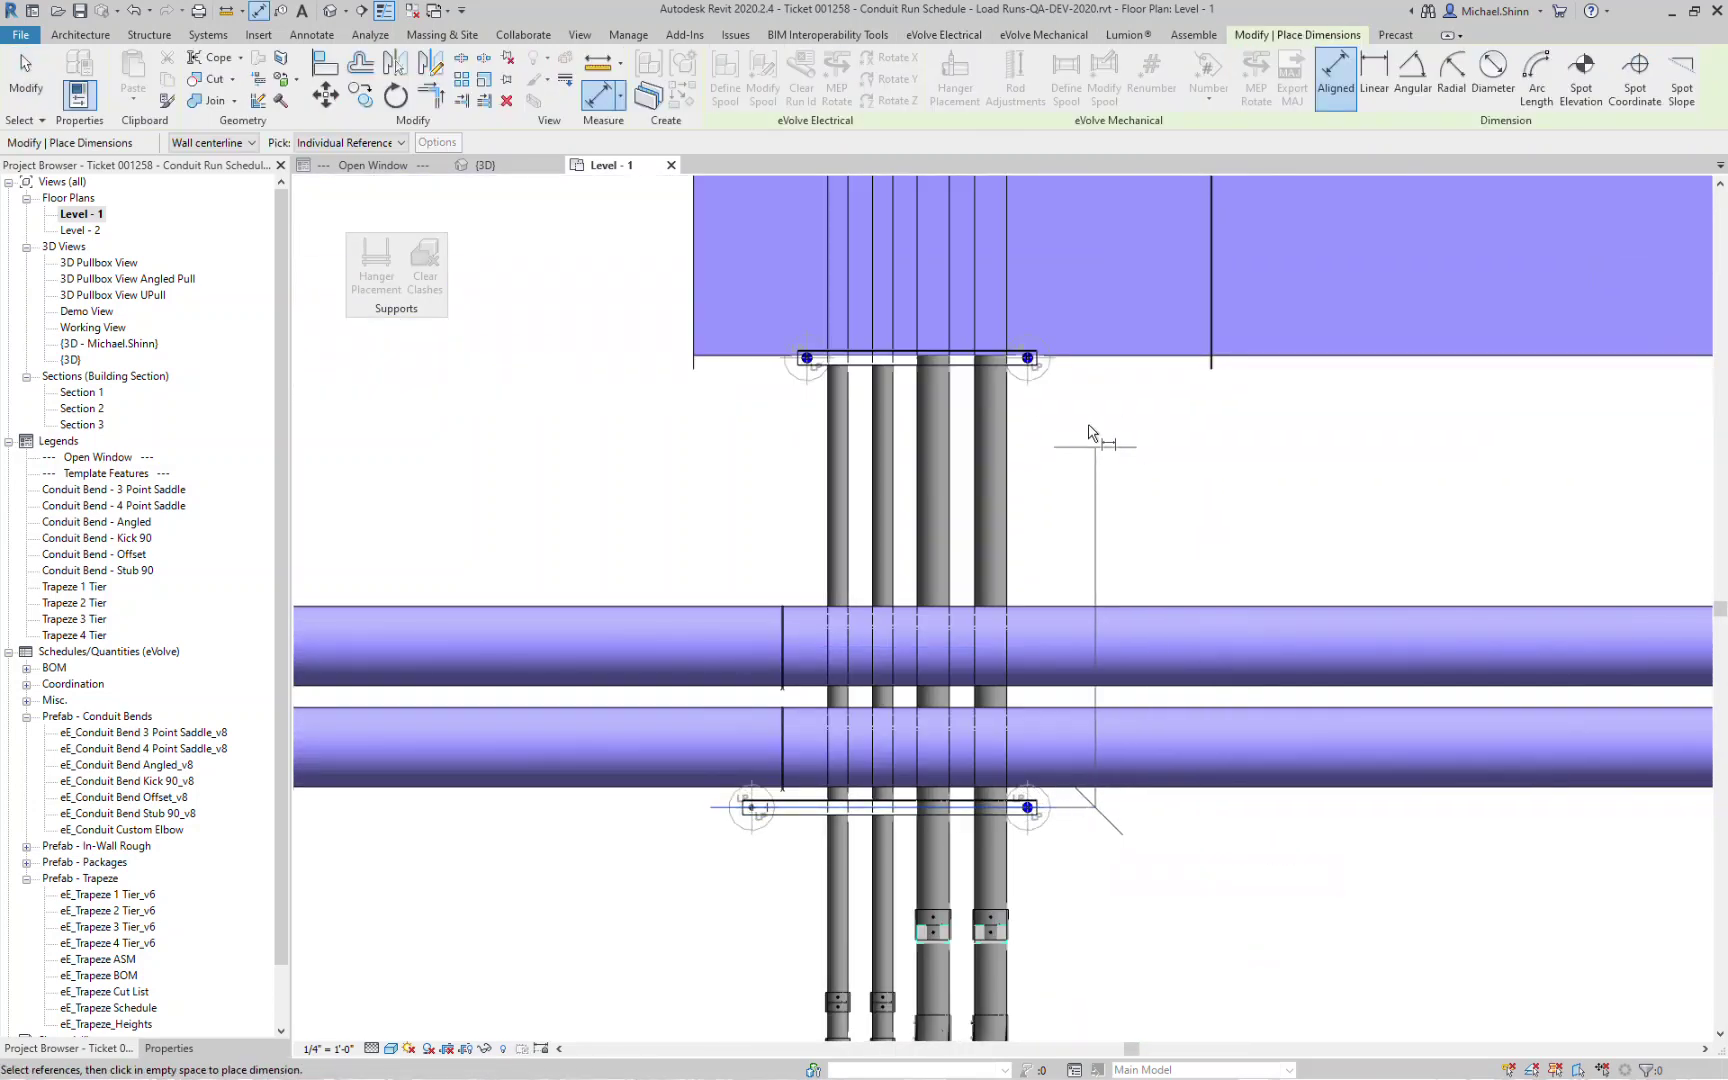
{"action": "left_click", "coordinate": [1052, 358]}
{"action": "scroll", "coordinate": [1110, 440], "scroll_direction": "down", "scroll_amount": 2}
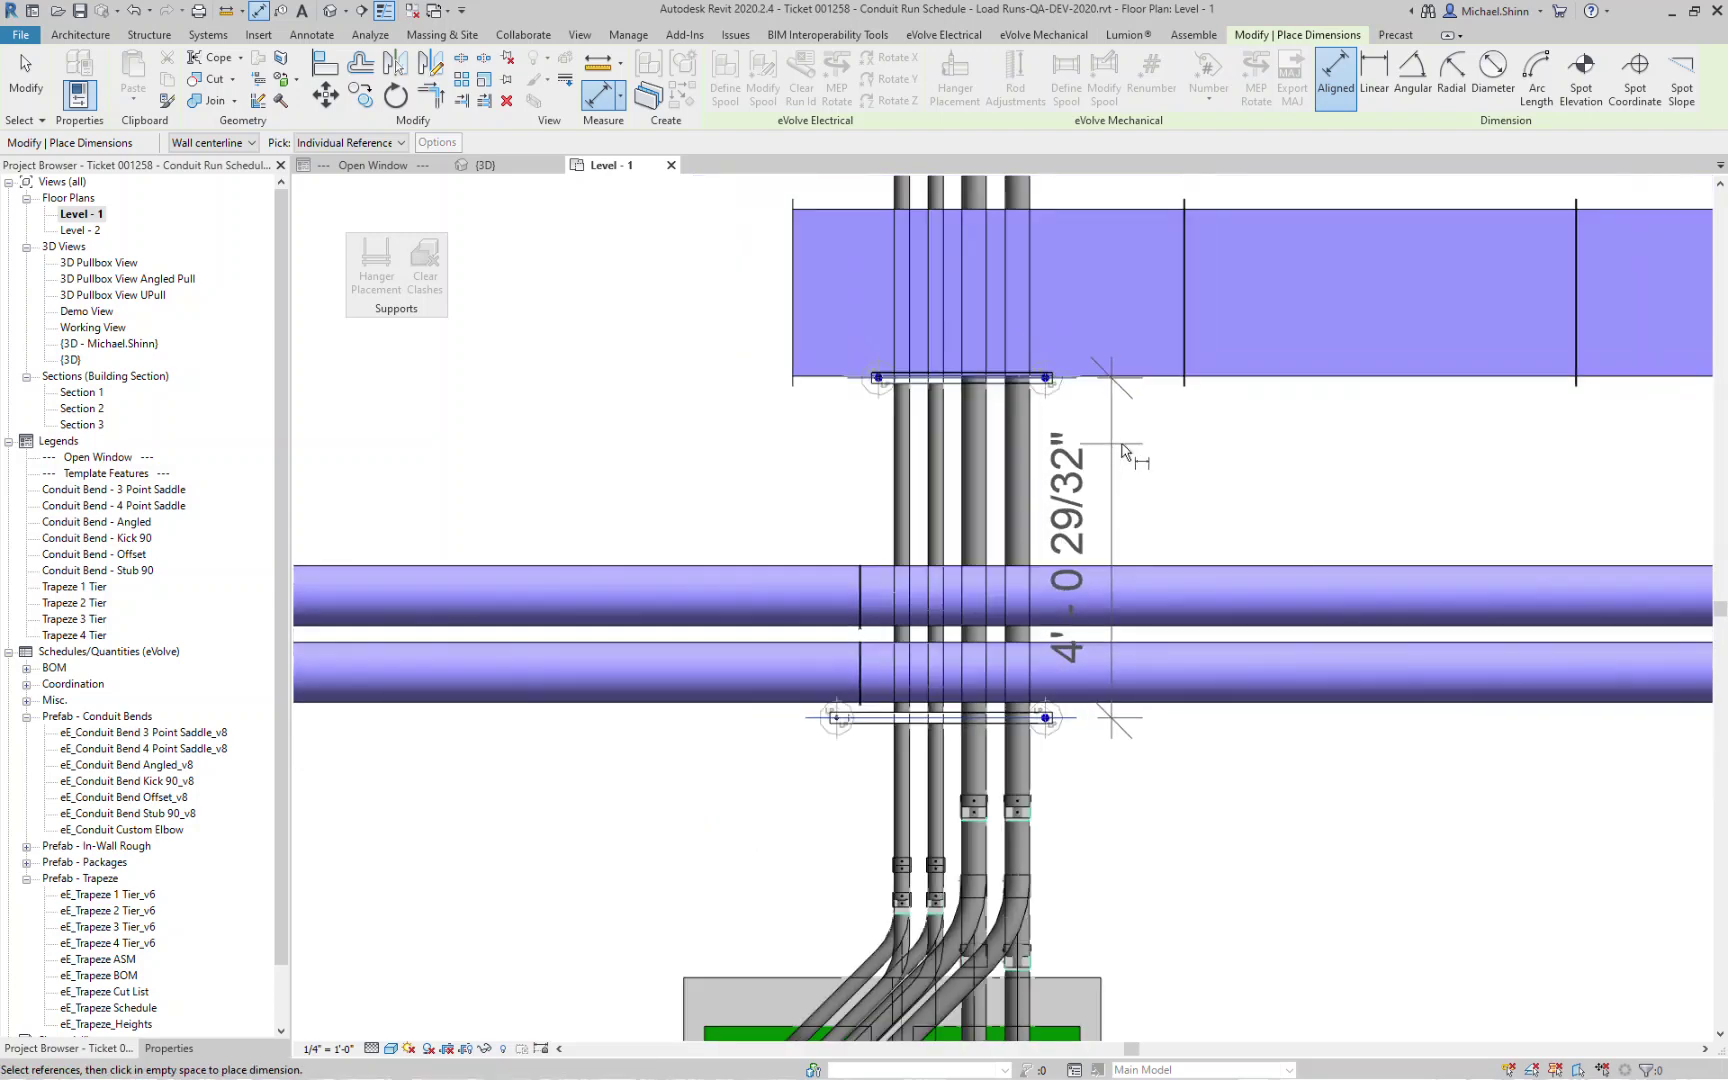
{"action": "middle_click_drag", "start_coordinate": [1147, 457], "coordinate": [1130, 854]}
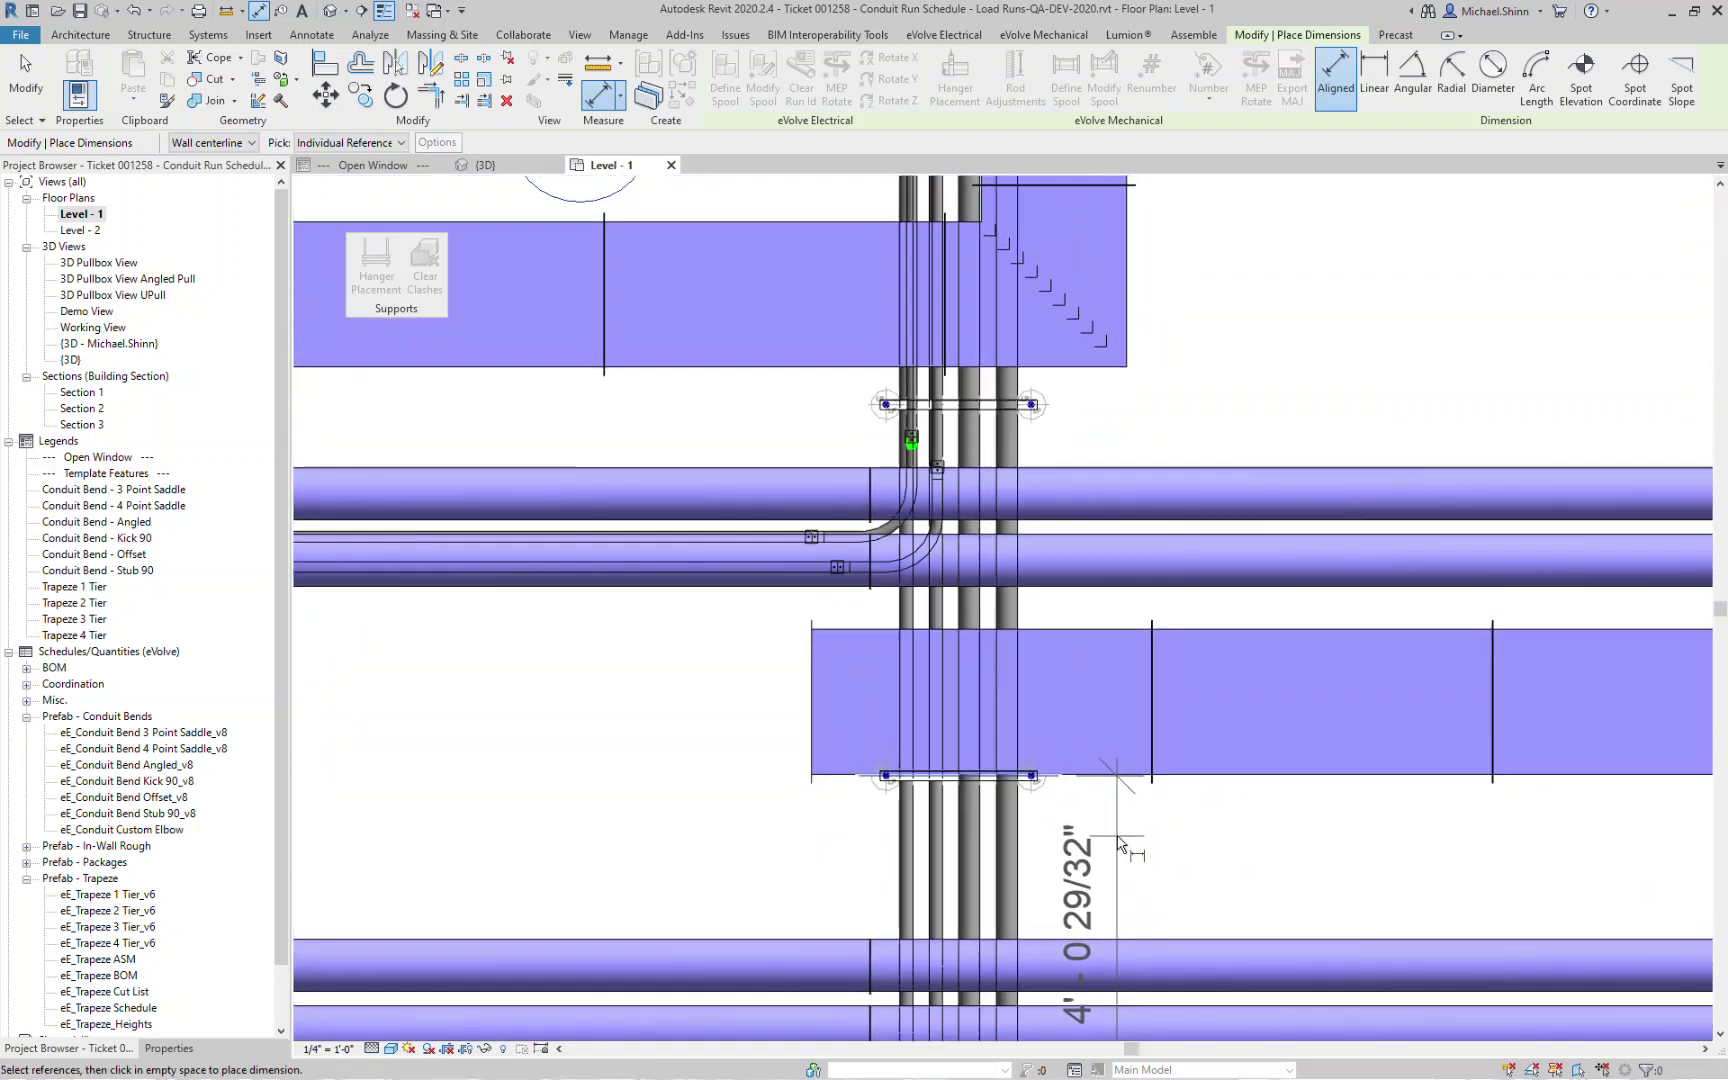
{"action": "left_click", "coordinate": [1059, 406]}
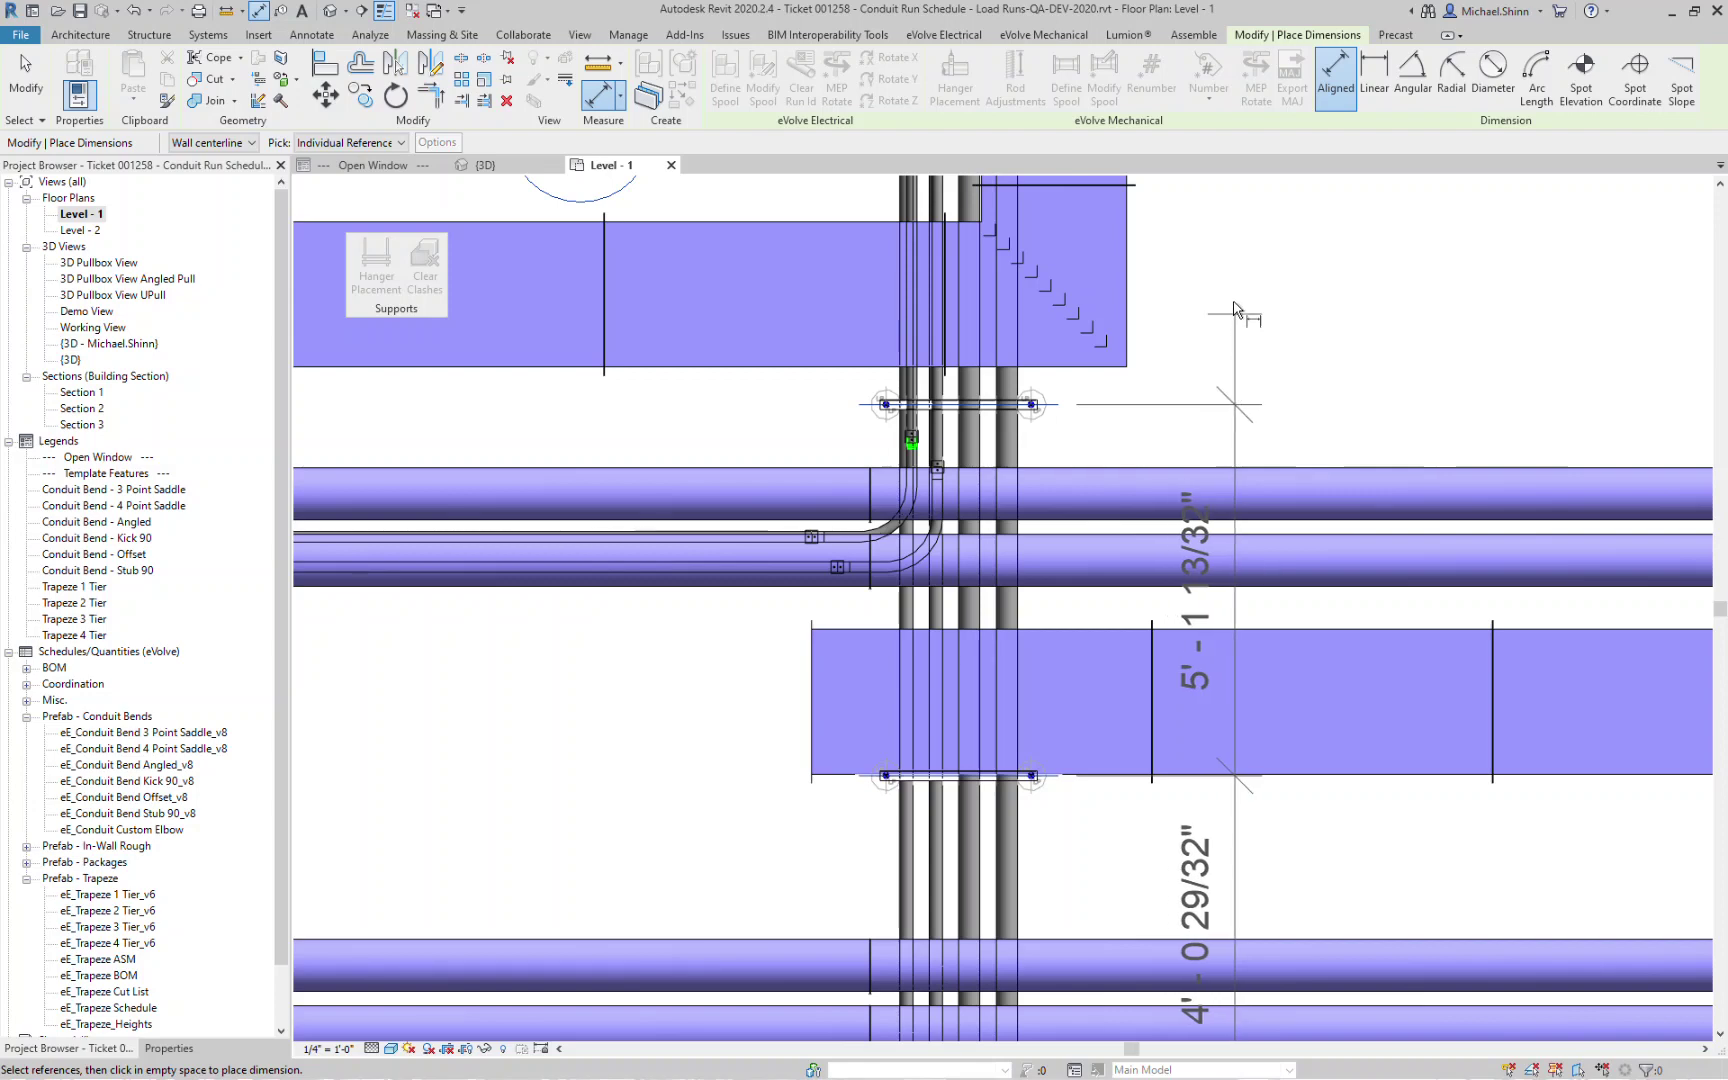
{"action": "middle_click_drag", "start_coordinate": [1245, 313], "coordinate": [1233, 746]}
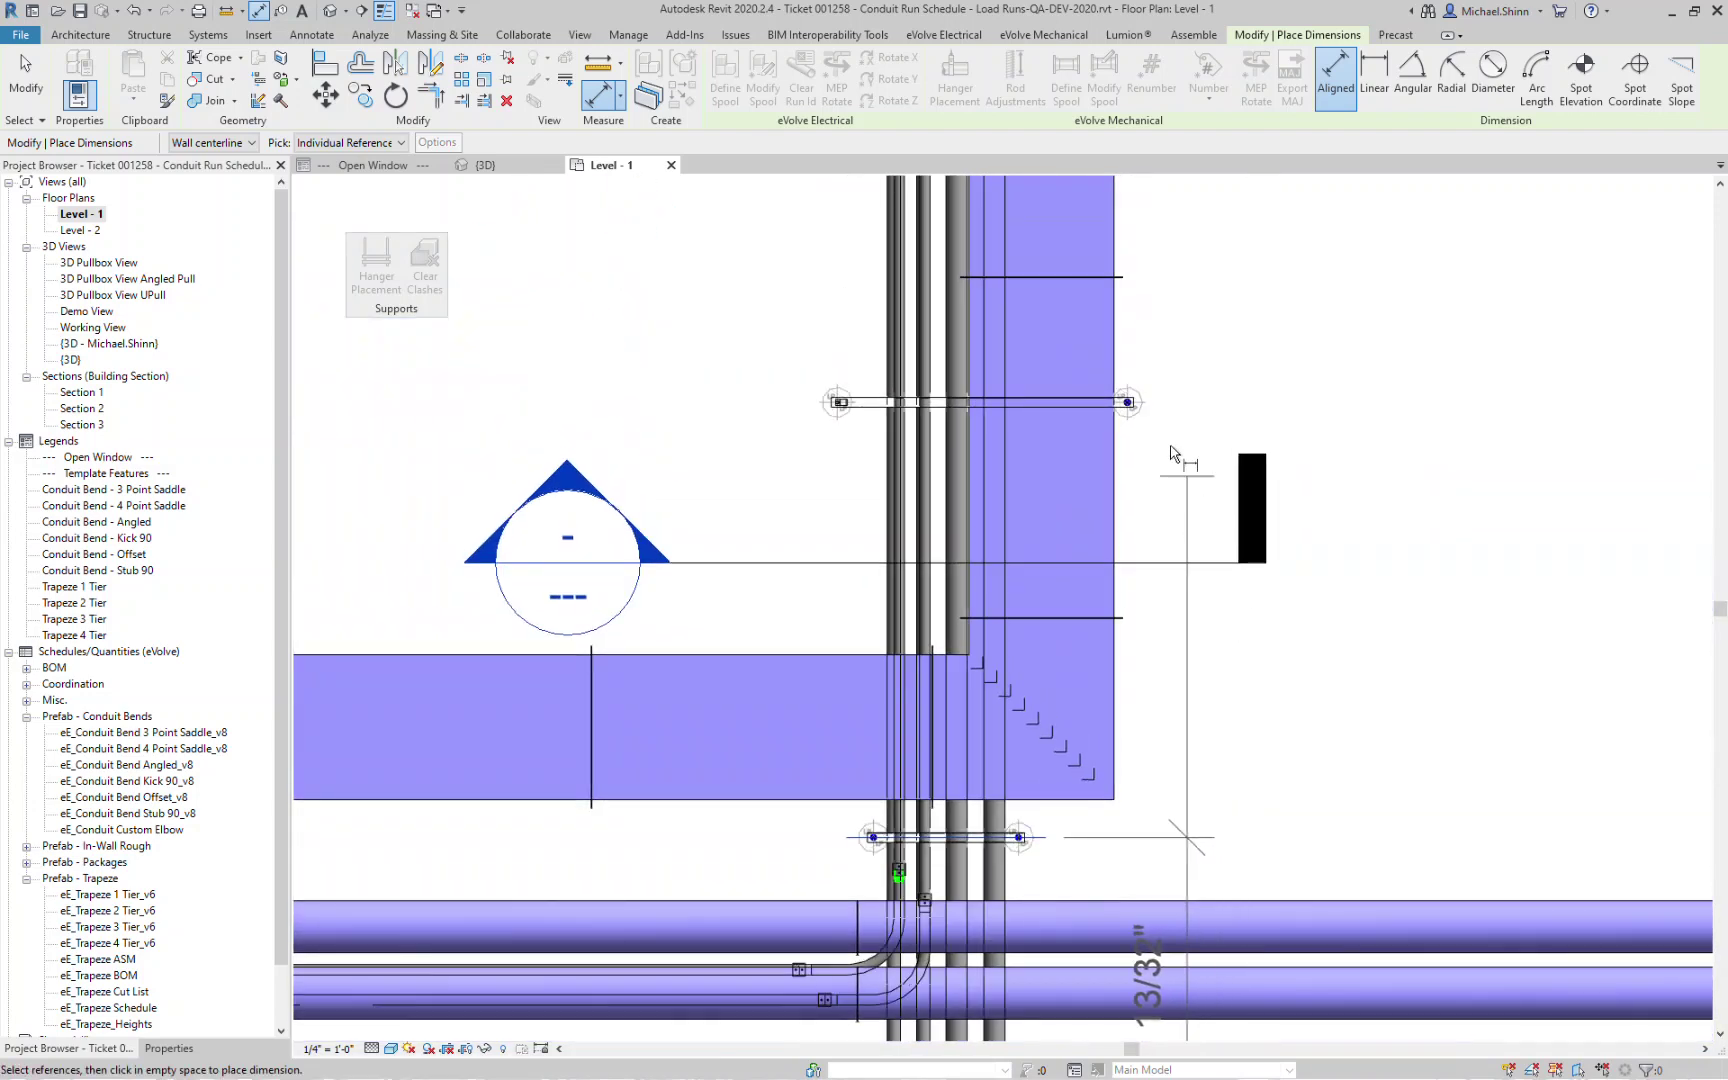
{"action": "left_click", "coordinate": [1148, 403]}
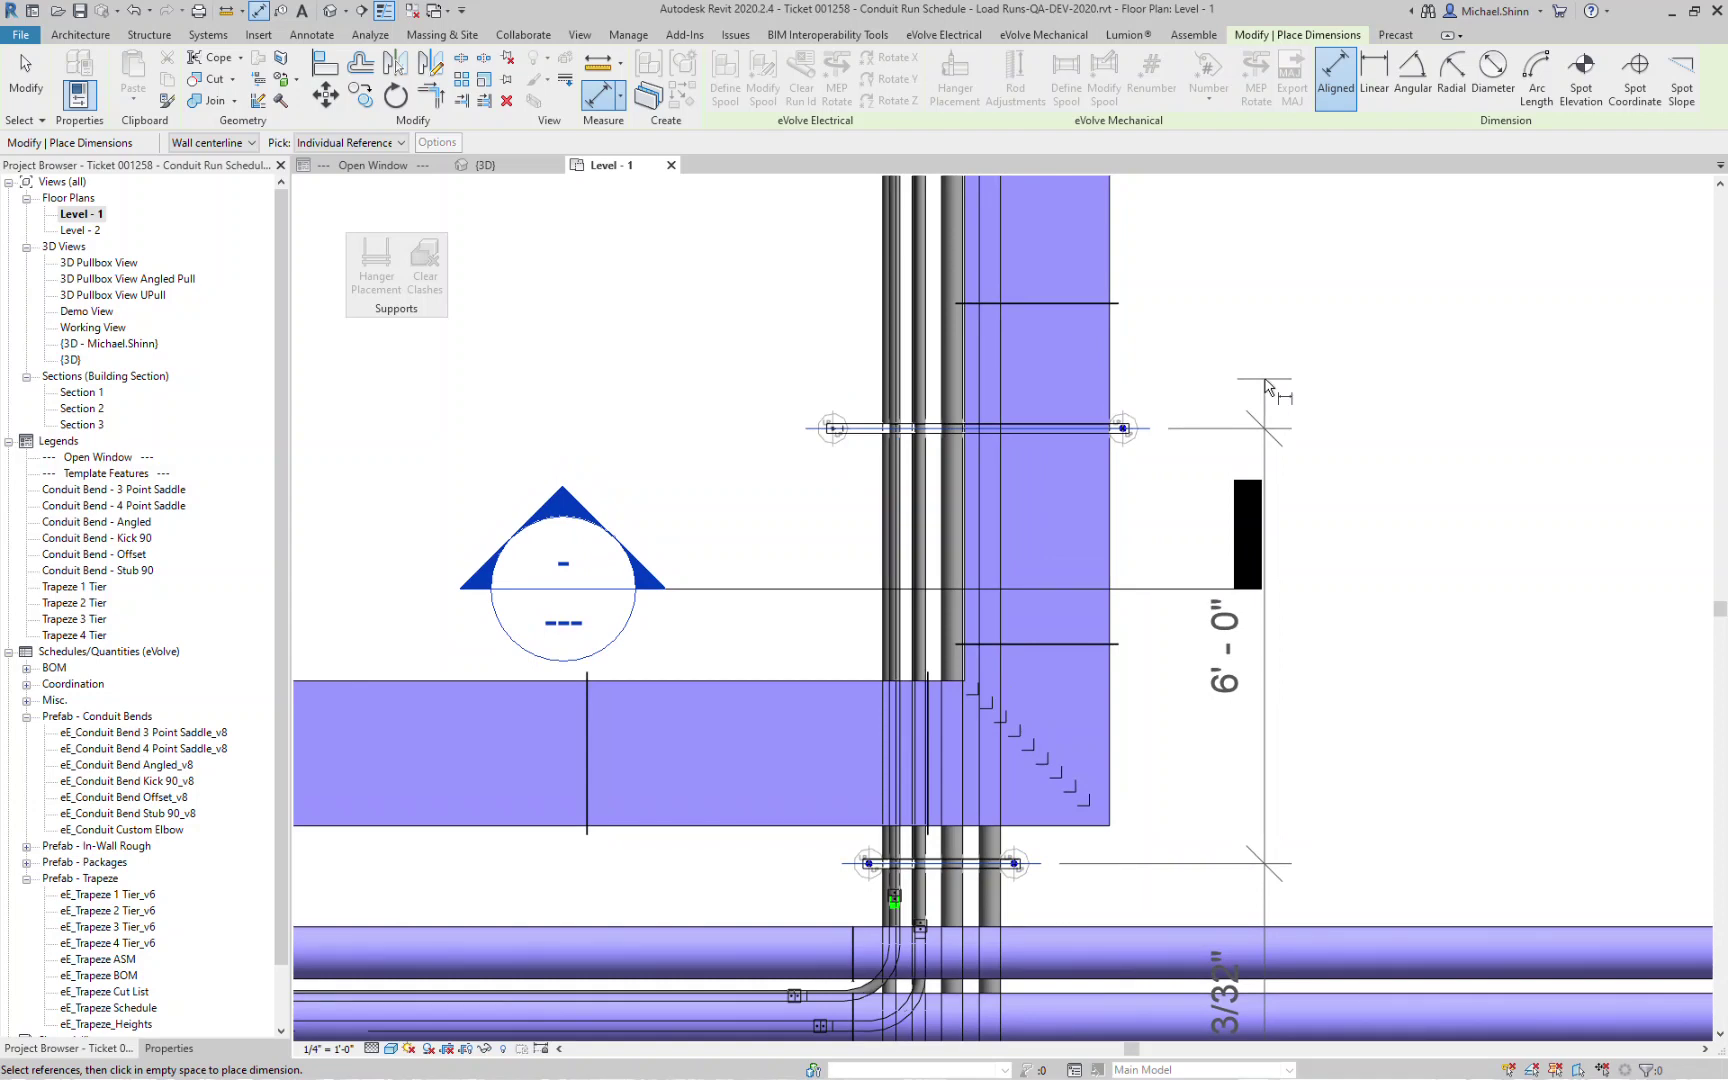
Extend the chain with a second 6'-0" spacing, finish it, and recentre the plan.
{"action": "middle_click_drag", "start_coordinate": [1265, 385], "coordinate": [1219, 744]}
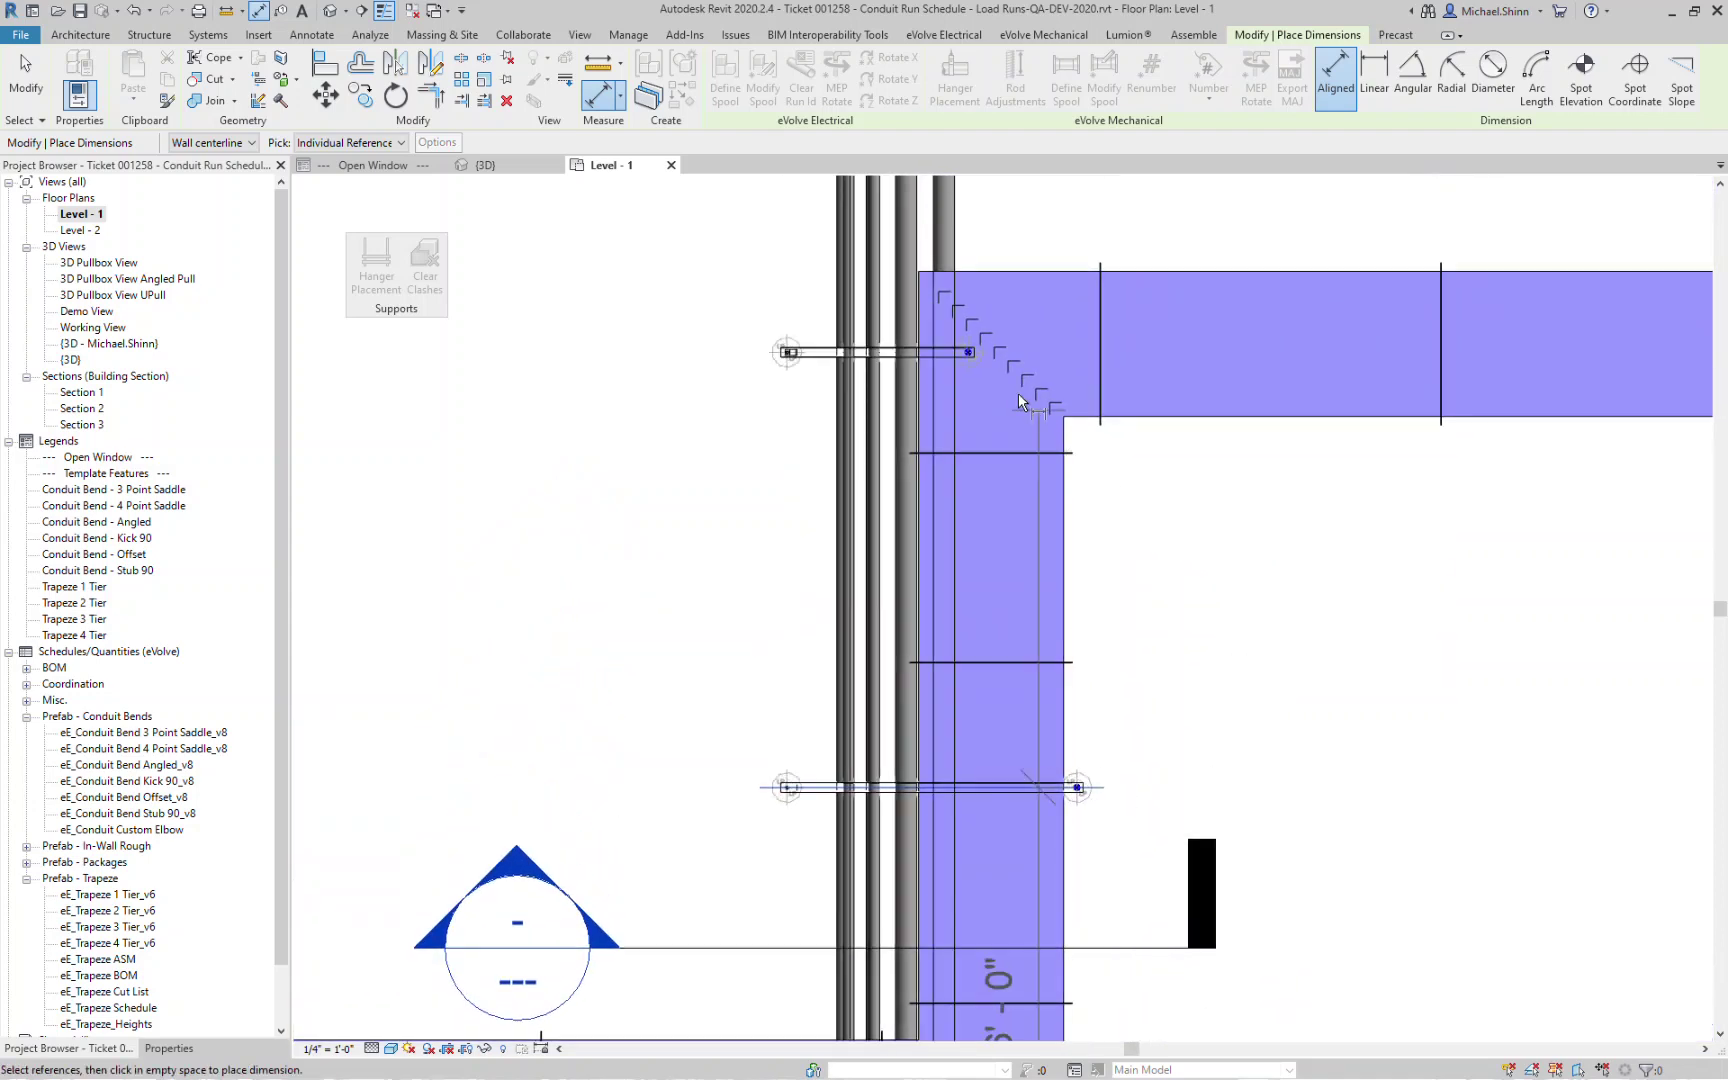
{"action": "left_click", "coordinate": [986, 347]}
{"action": "scroll", "coordinate": [1270, 540], "scroll_direction": "down", "scroll_amount": 2}
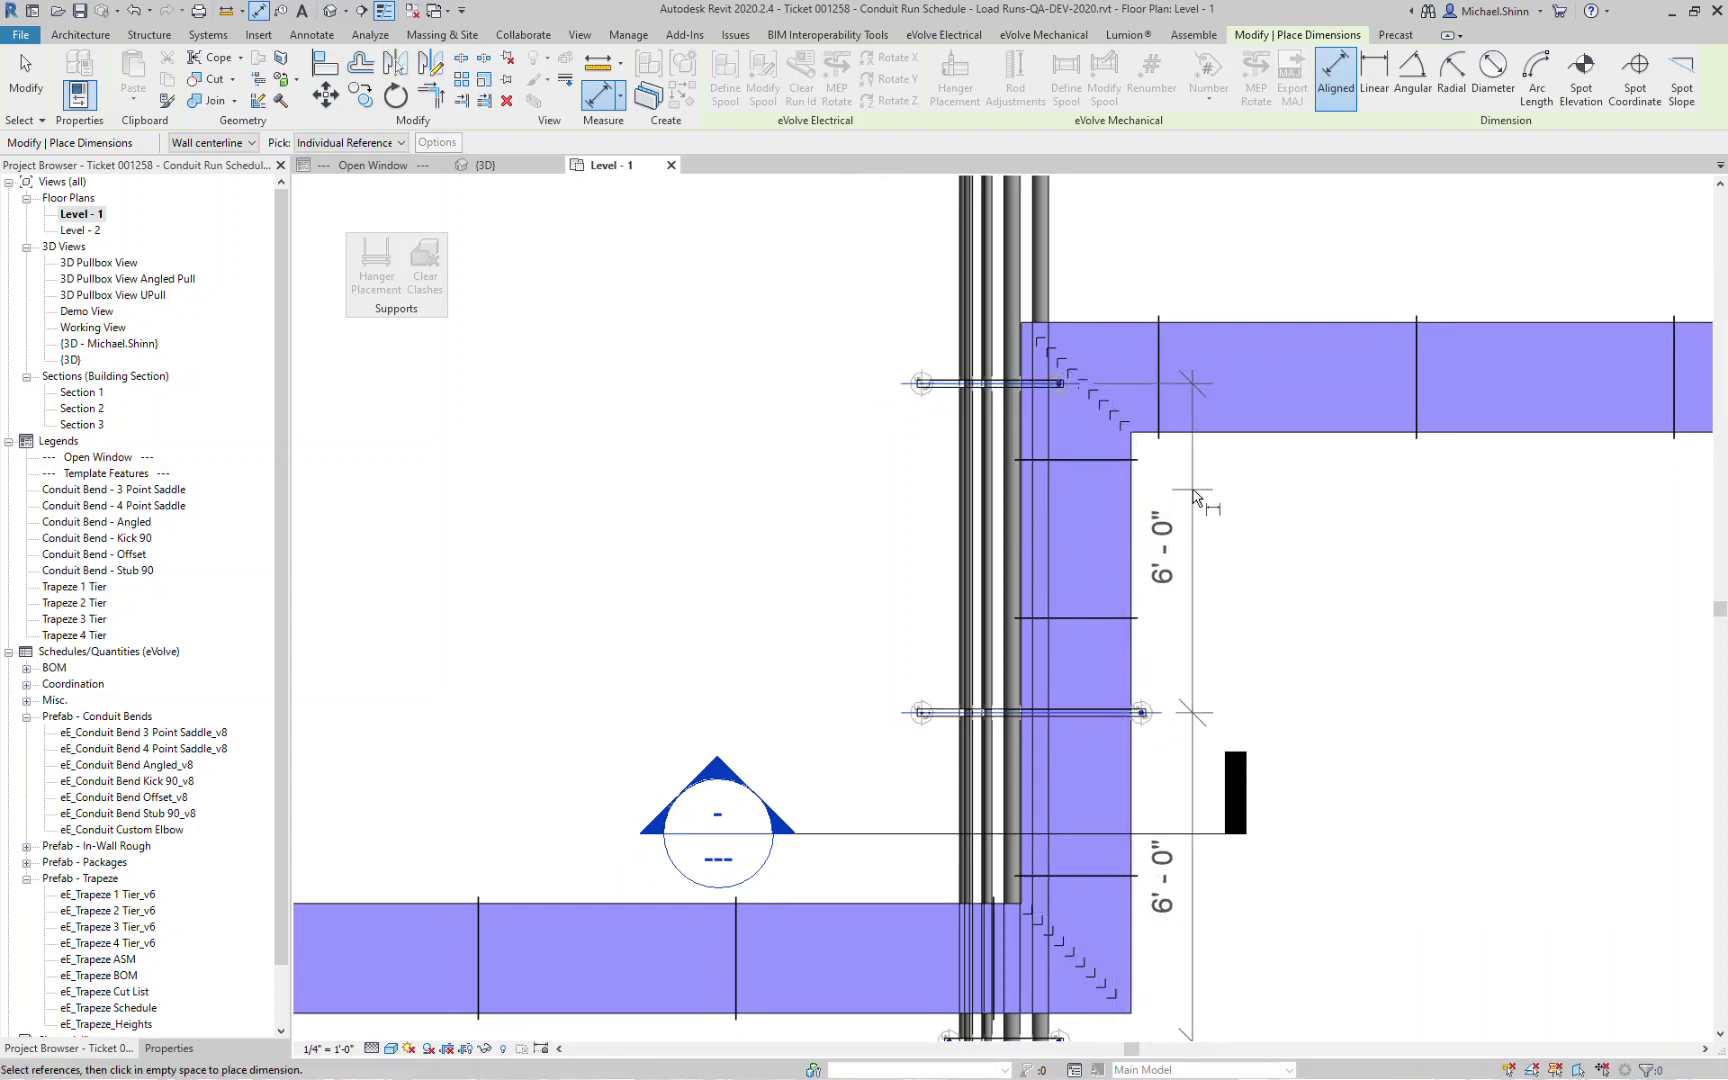
{"action": "middle_click_drag", "start_coordinate": [1234, 522], "coordinate": [1230, 632]}
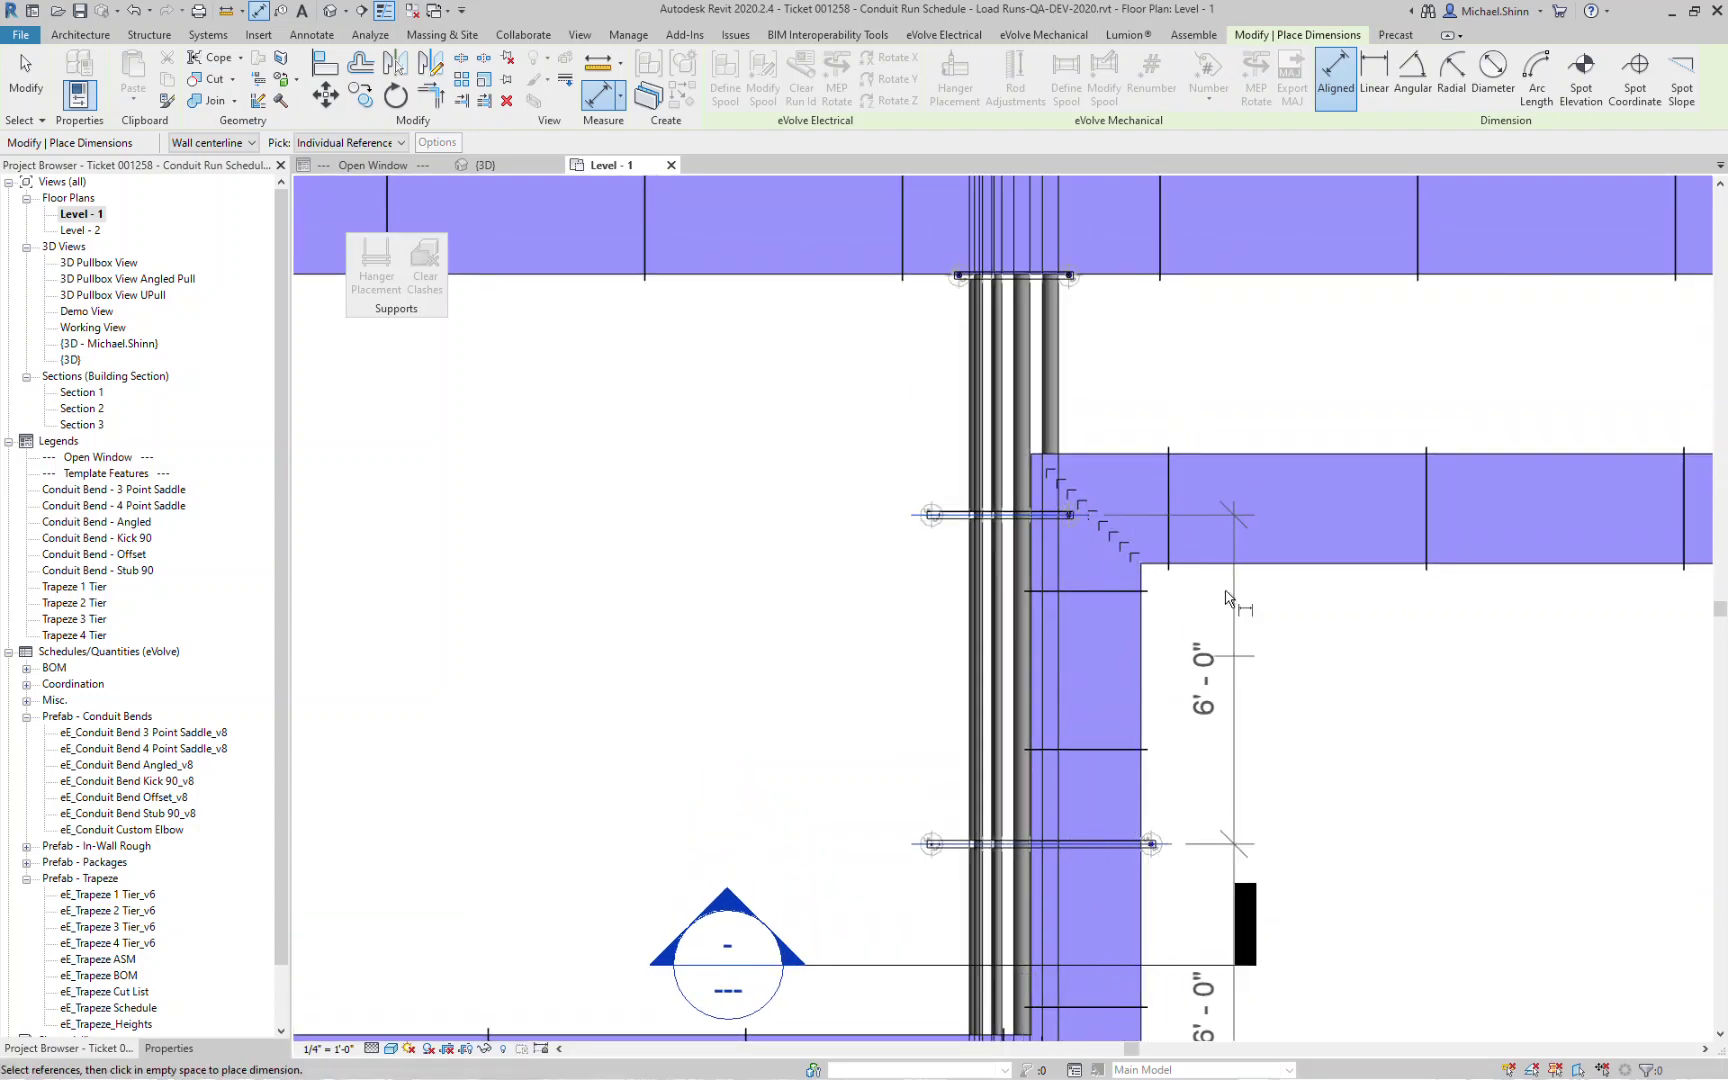
{"action": "scroll", "coordinate": [1080, 287], "scroll_direction": "up", "scroll_amount": 5}
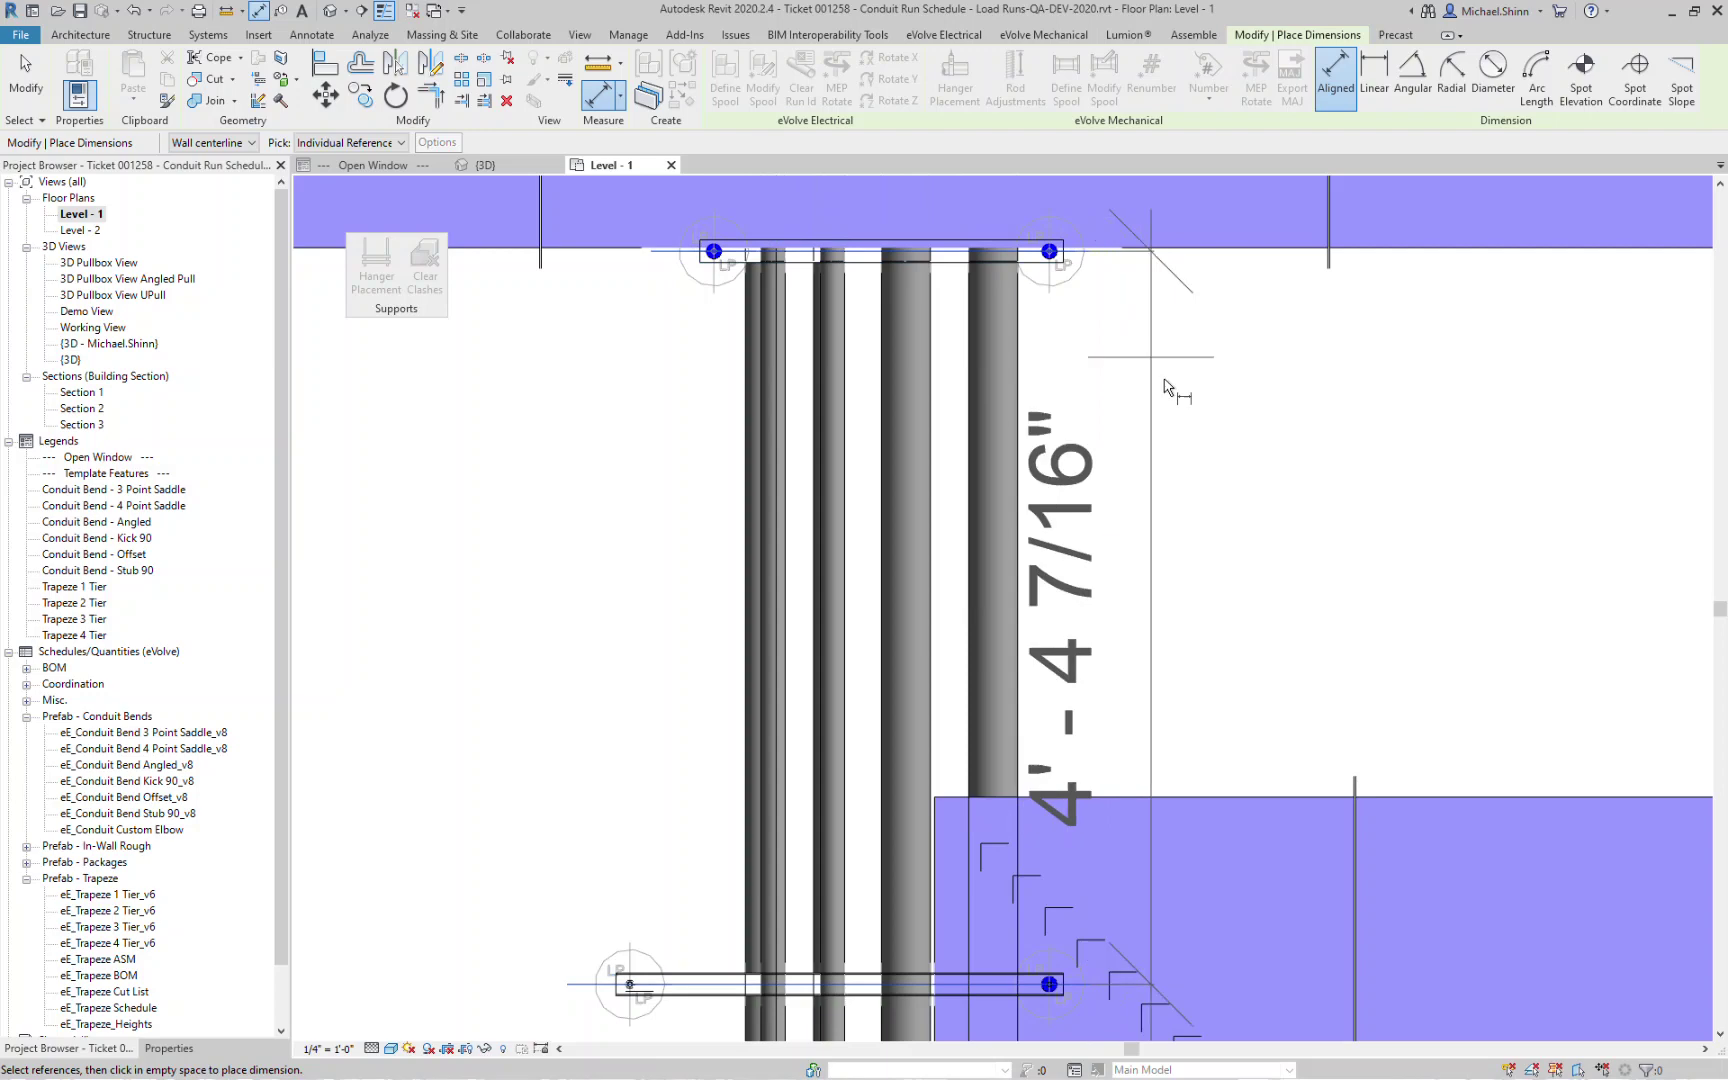
{"action": "scroll", "coordinate": [1165, 385], "scroll_direction": "down", "scroll_amount": 5}
{"action": "key", "text": "Escape"}
{"action": "middle_click_drag", "start_coordinate": [1260, 440], "coordinate": [1409, 541]}
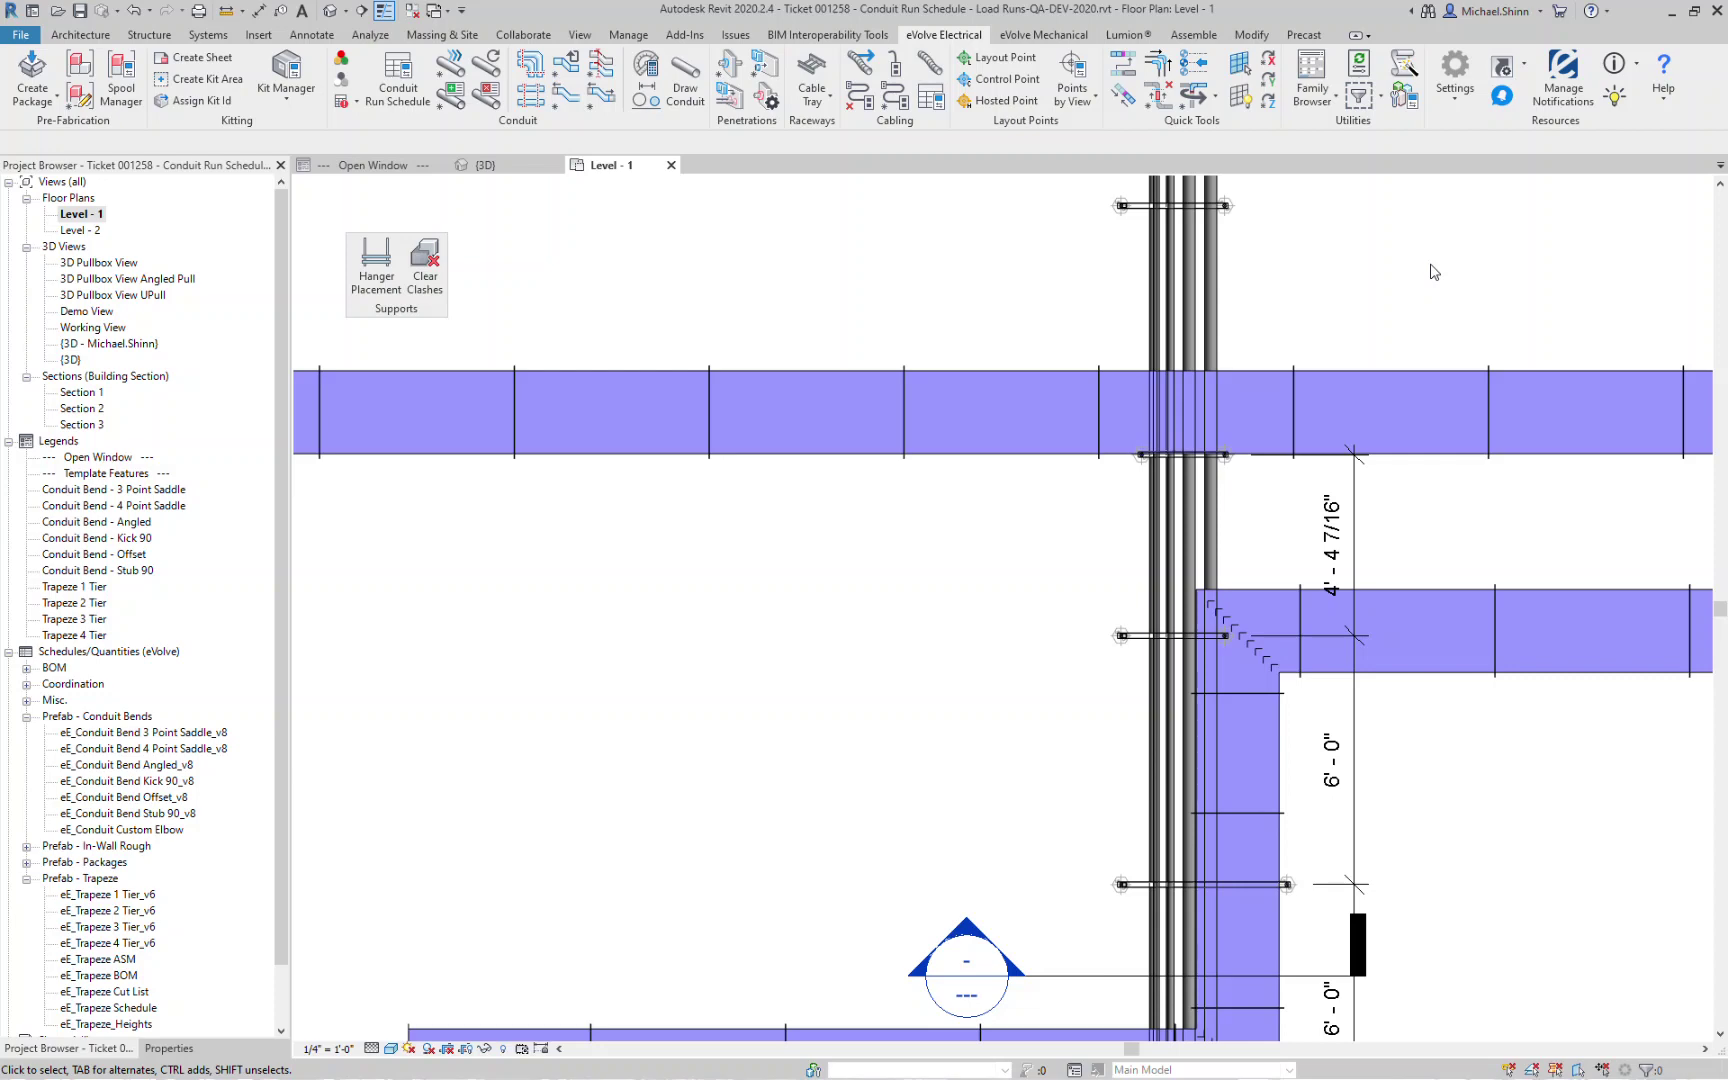
{"action": "middle_click_drag", "start_coordinate": [1434, 272], "coordinate": [1331, 467]}
Open Section 2 and inspect the three-tier trapeze hanger in it.
{"action": "scroll", "coordinate": [1024, 737], "scroll_direction": "down", "scroll_amount": 2}
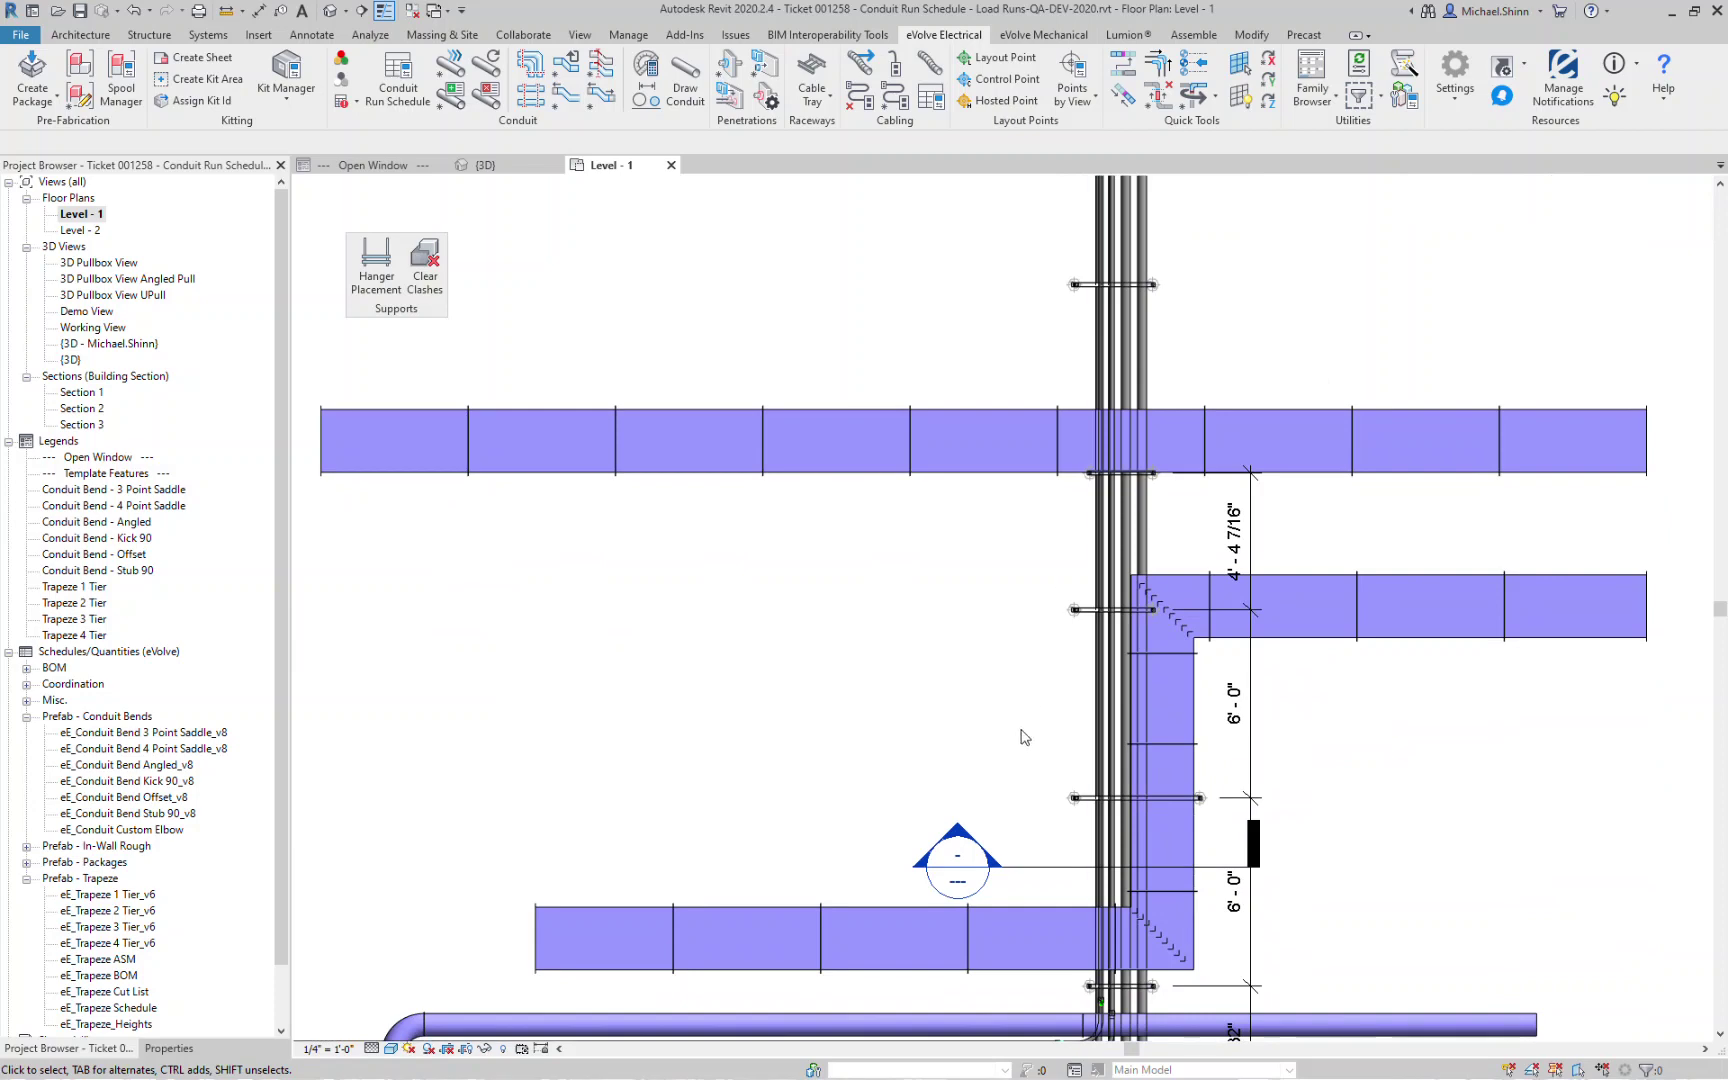
{"action": "double_click", "coordinate": [985, 858]}
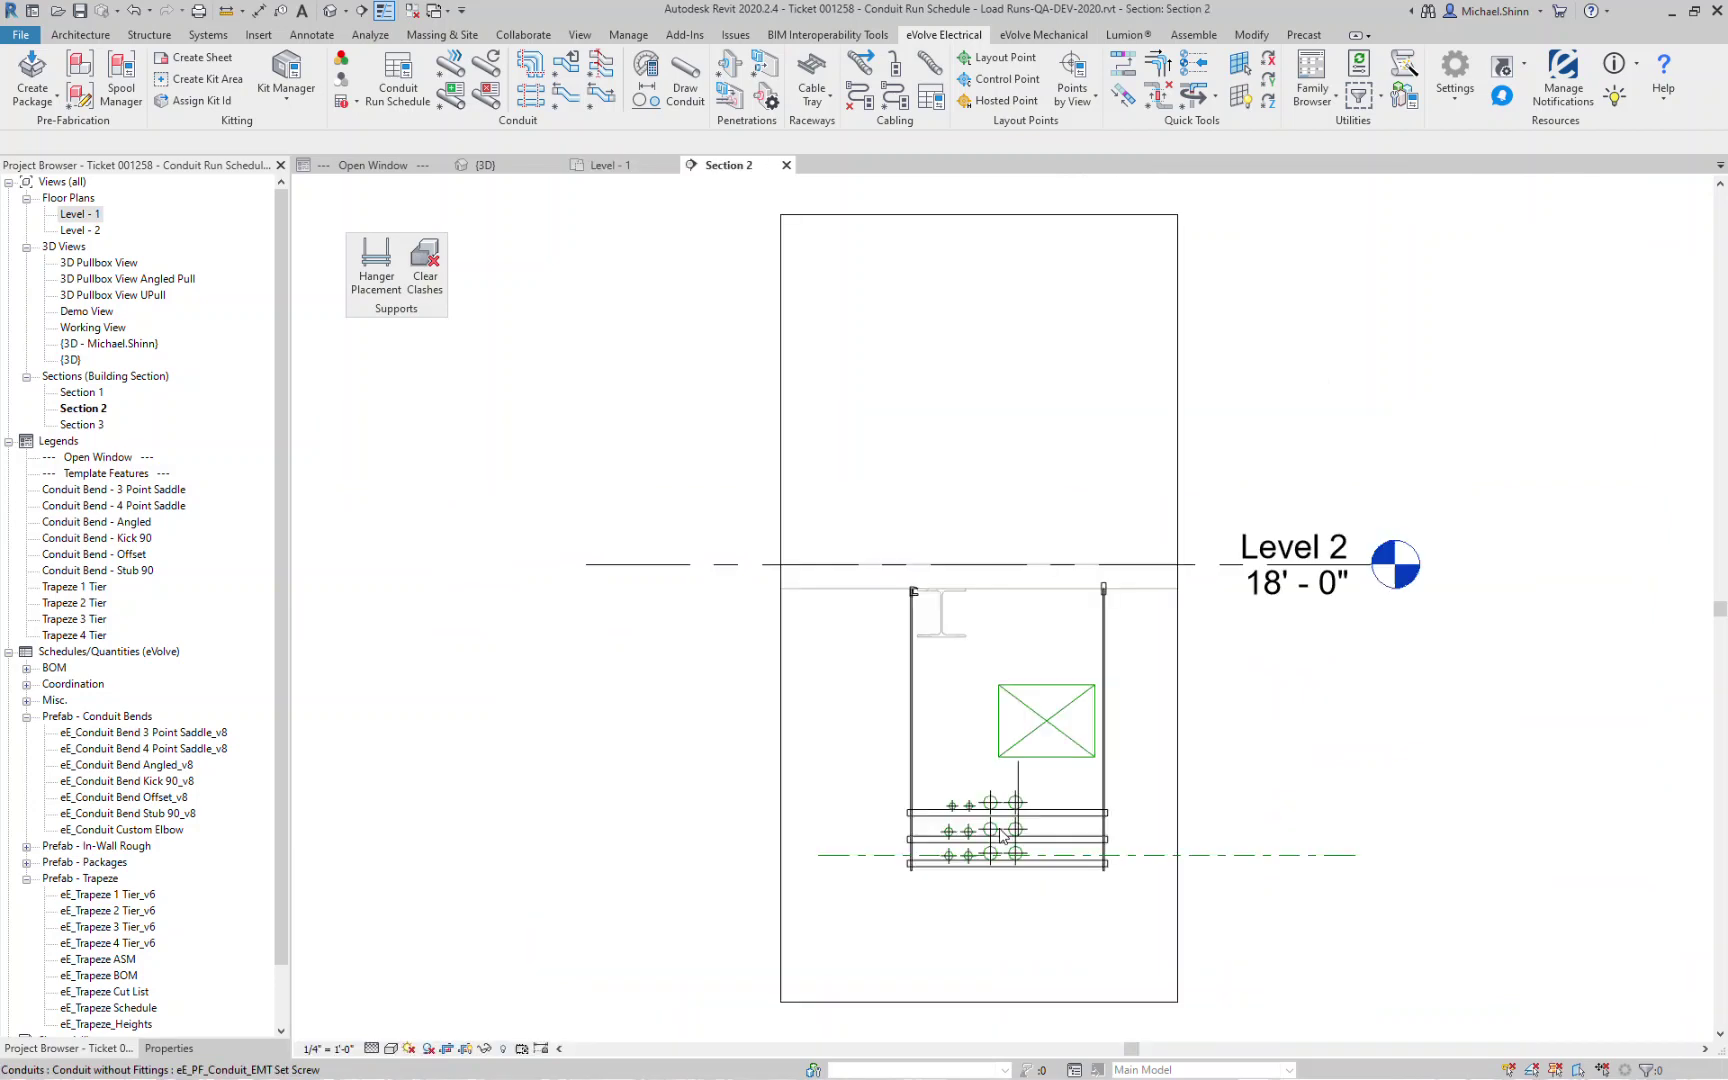
{"action": "scroll", "coordinate": [1000, 880], "scroll_direction": "up", "scroll_amount": 5}
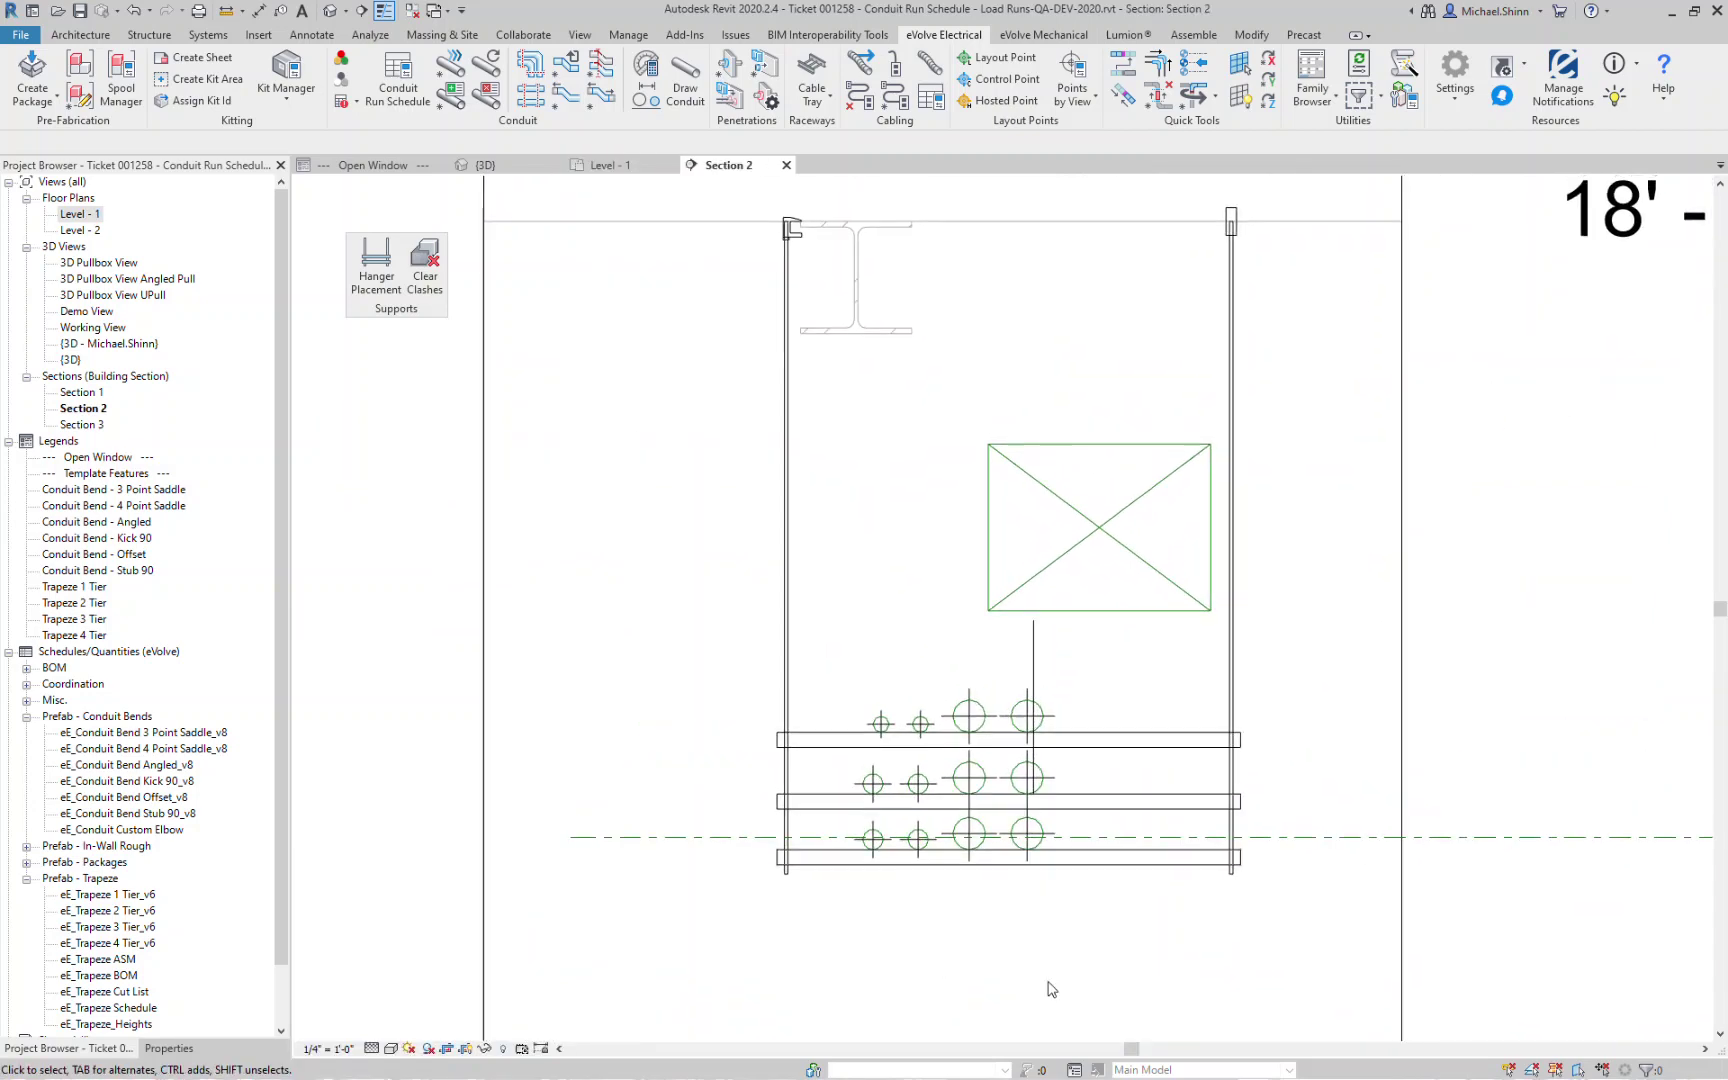
{"action": "scroll", "coordinate": [1052, 989], "scroll_direction": "down", "scroll_amount": 1}
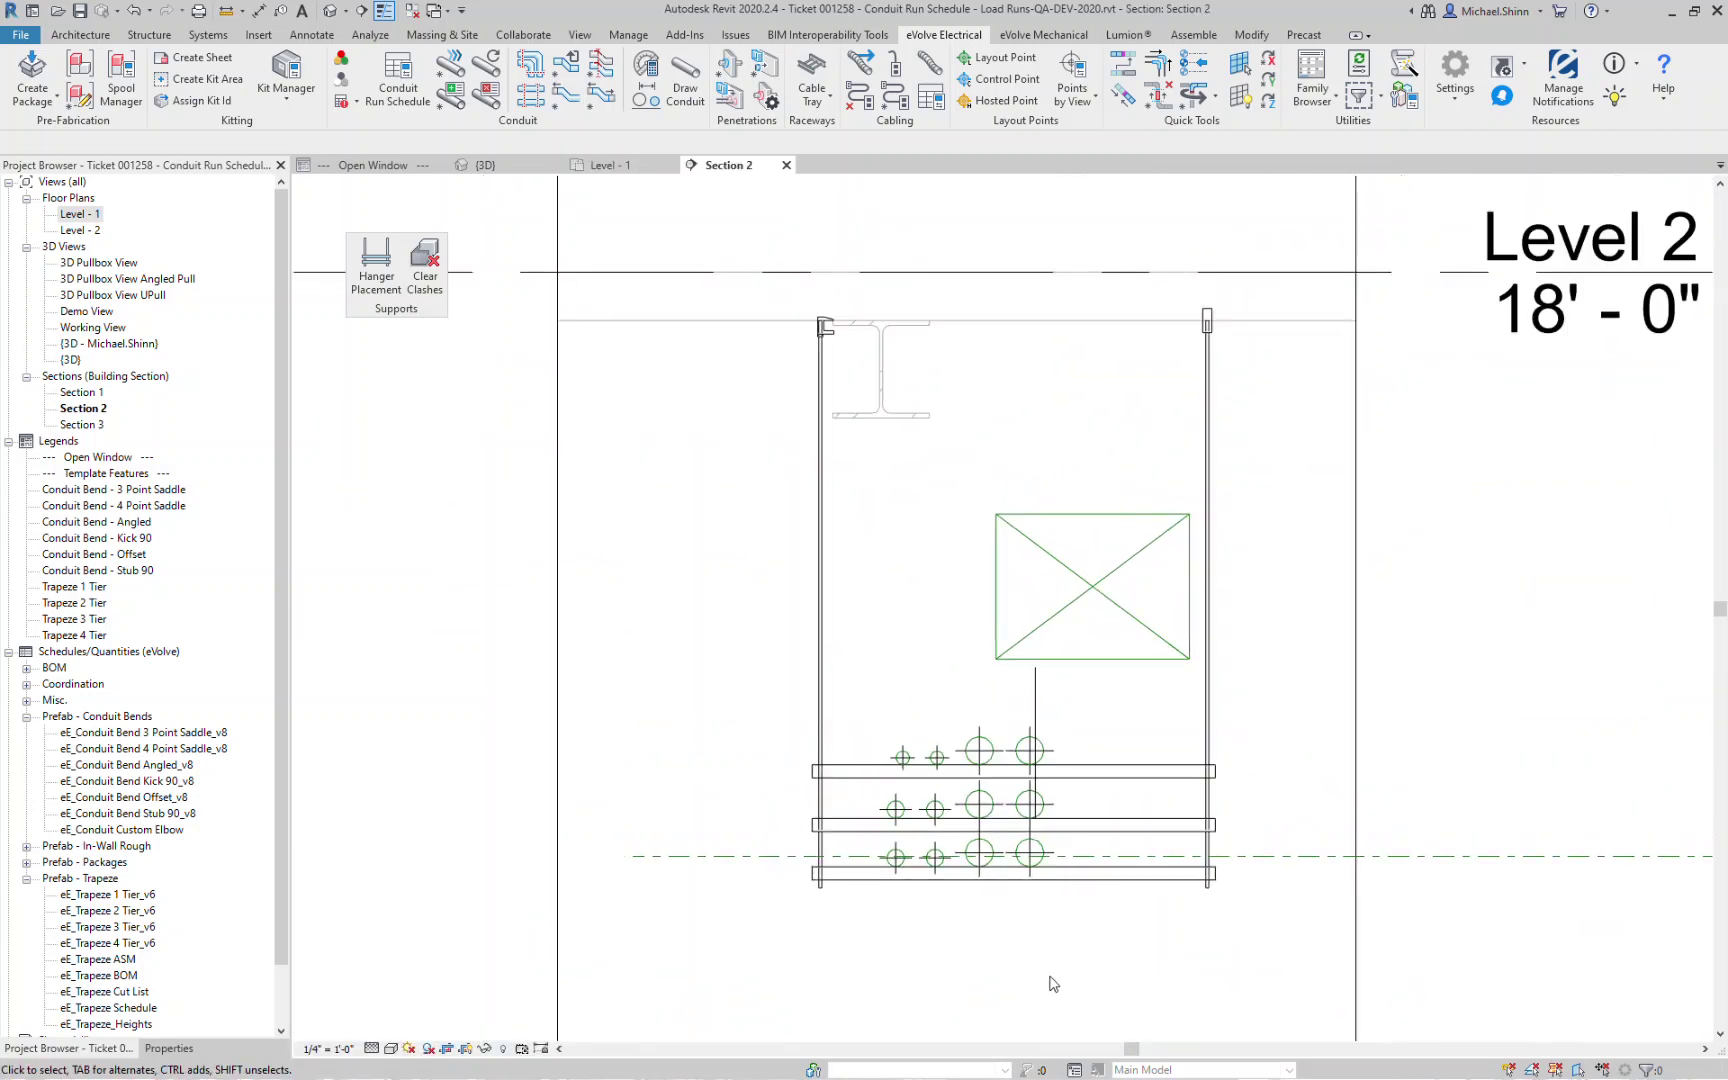
{"action": "left_click", "coordinate": [1120, 826]}
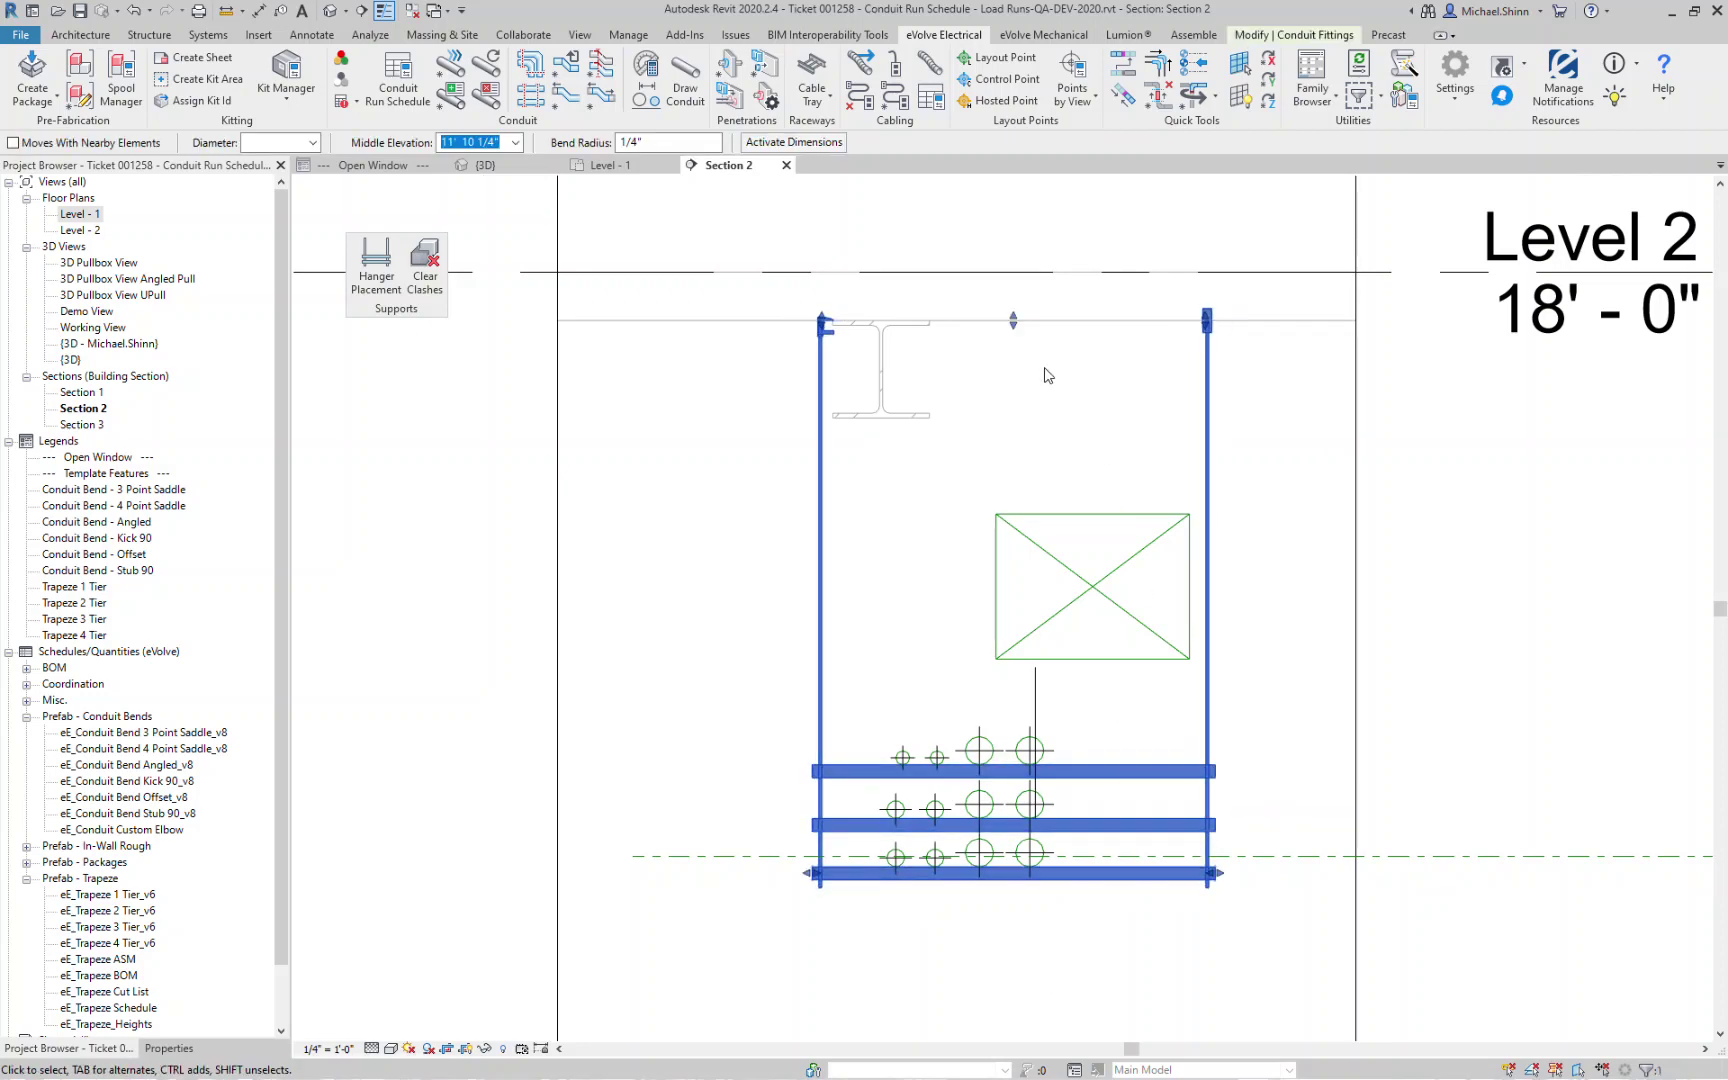
{"action": "key", "text": "Escape"}
Close Section 2, pan the Level 1 plan, and switch to the {3D} view.
{"action": "left_click", "coordinate": [786, 165]}
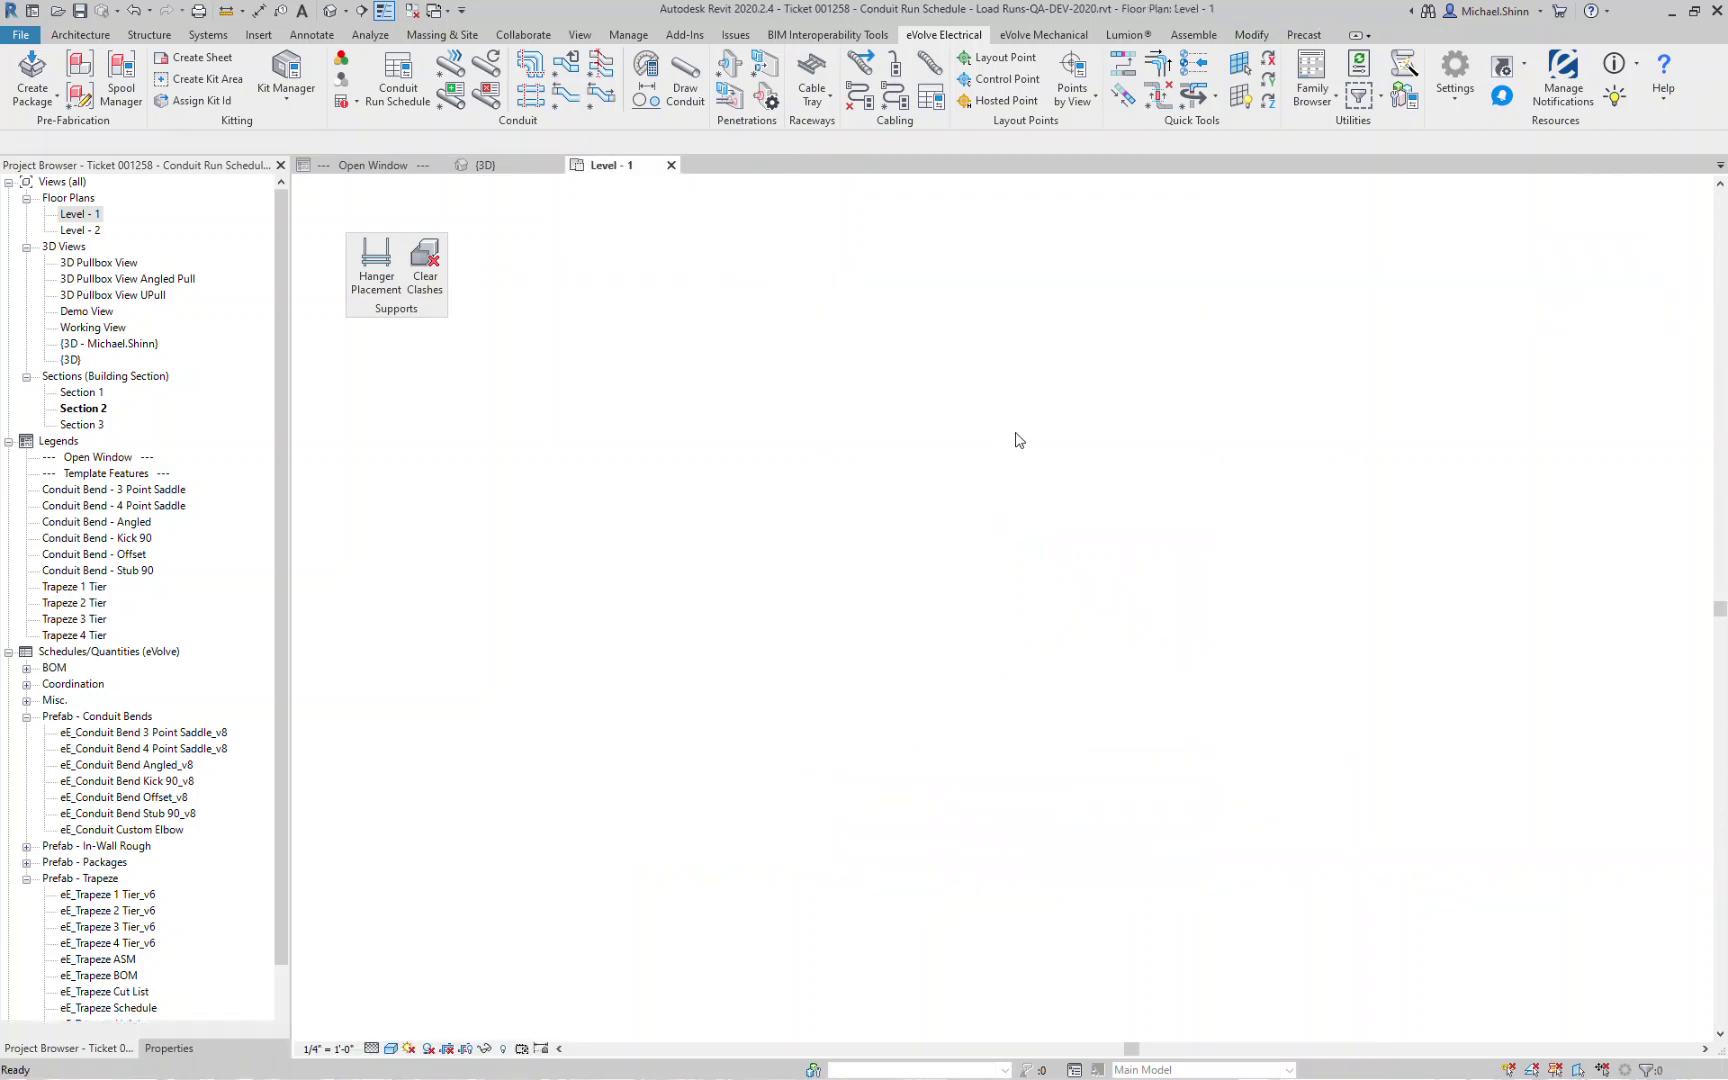
{"action": "scroll", "coordinate": [1066, 570], "scroll_direction": "down", "scroll_amount": 2}
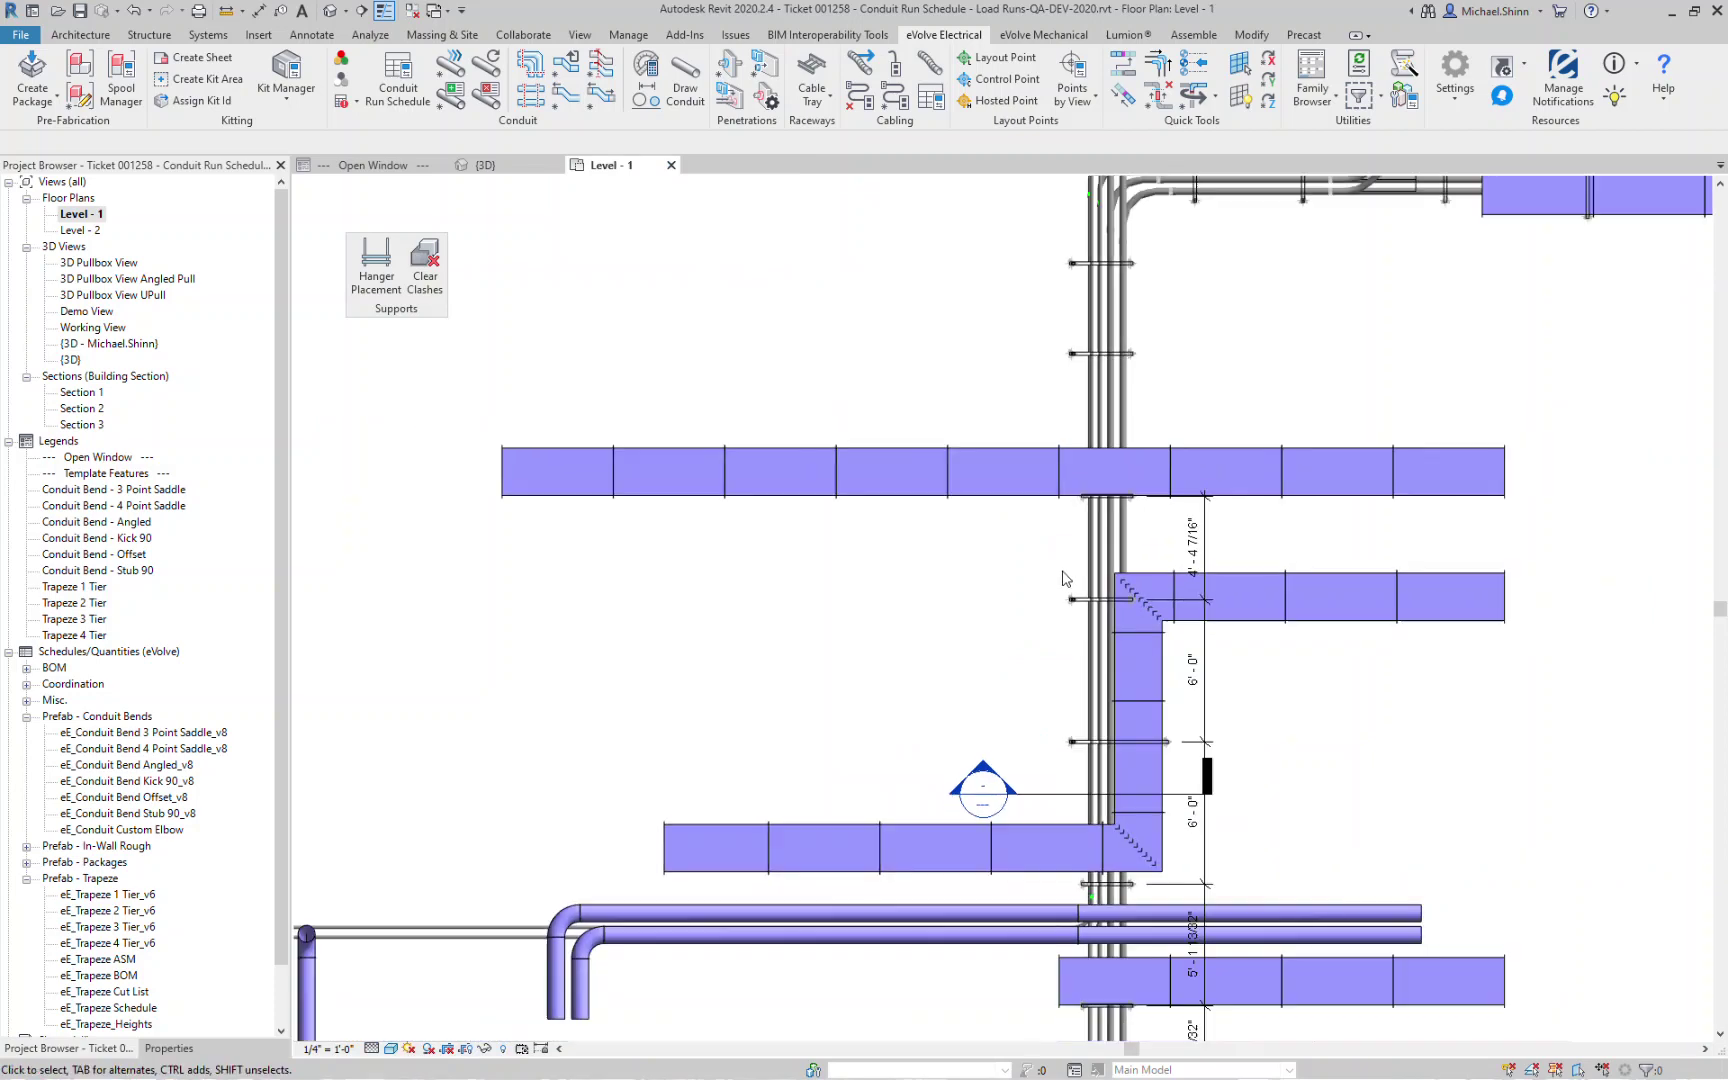
{"action": "middle_click_drag", "start_coordinate": [1263, 322], "coordinate": [1196, 474]}
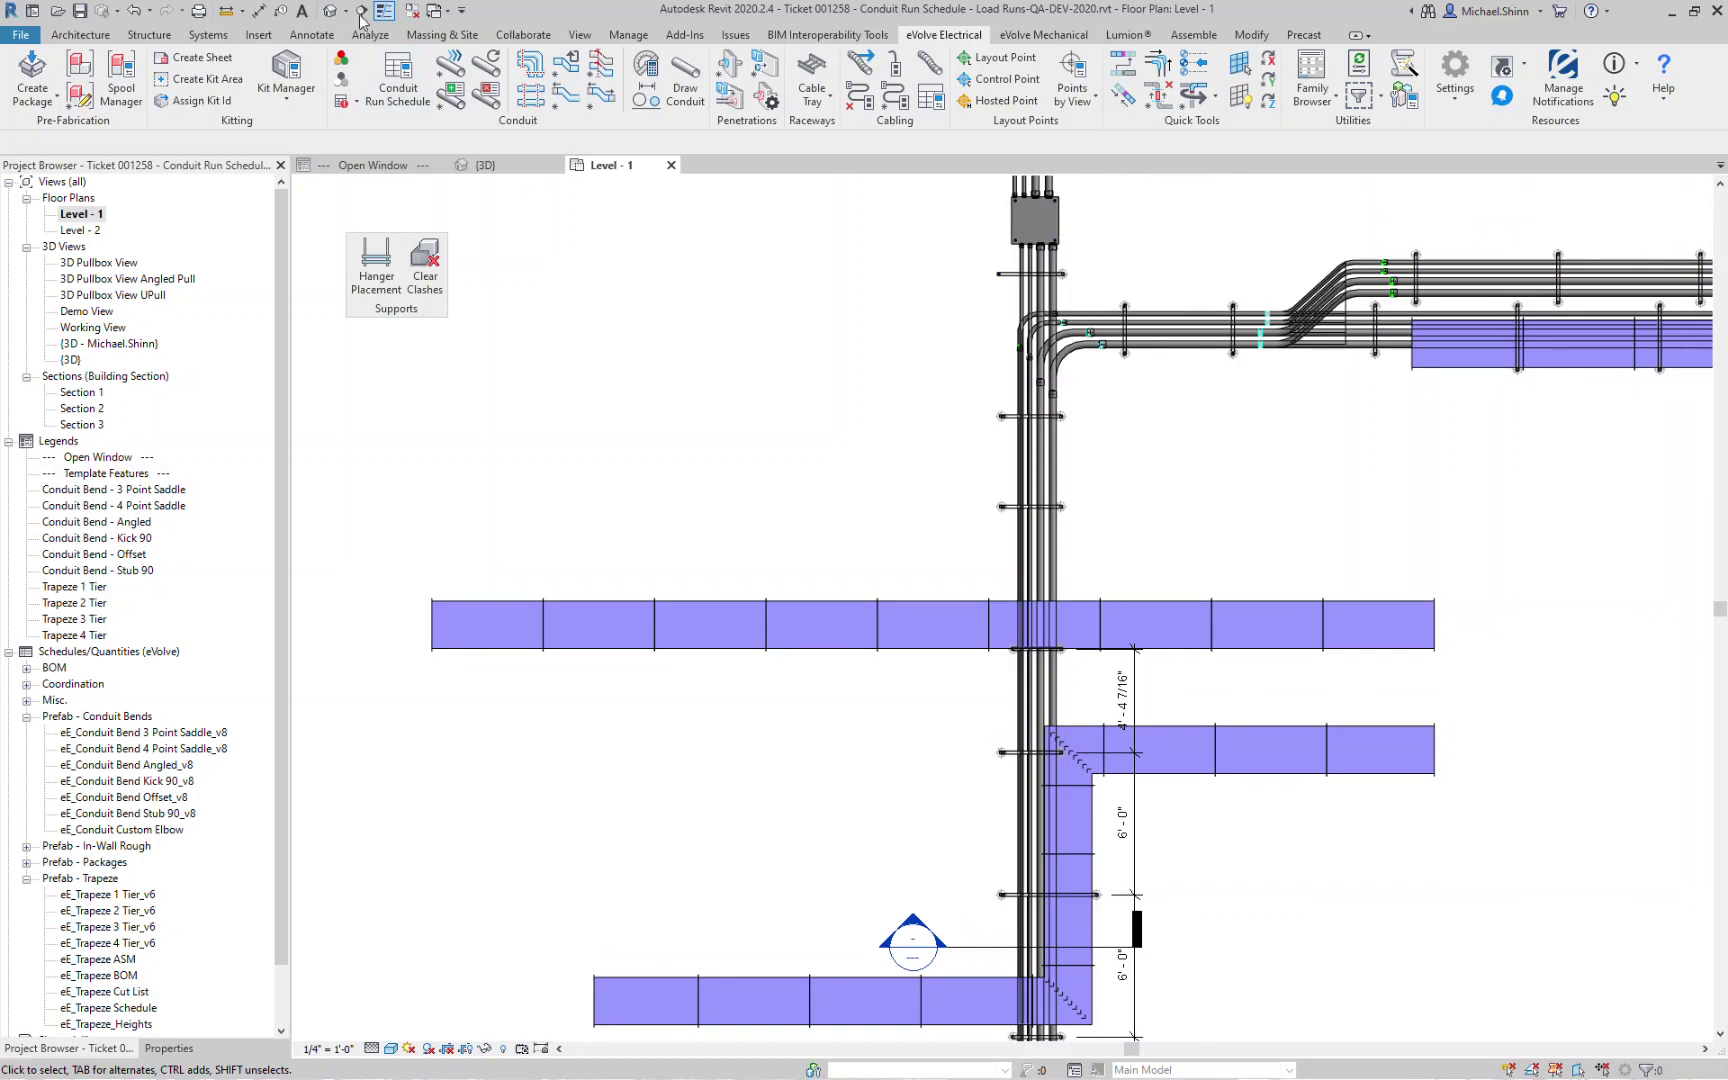
{"action": "left_click", "coordinate": [331, 10]}
Zoom out and pan the 3D view until the whole conduit layout with hangers, ducts and equipment shows.
{"action": "scroll", "coordinate": [1122, 477], "scroll_direction": "down", "scroll_amount": 5}
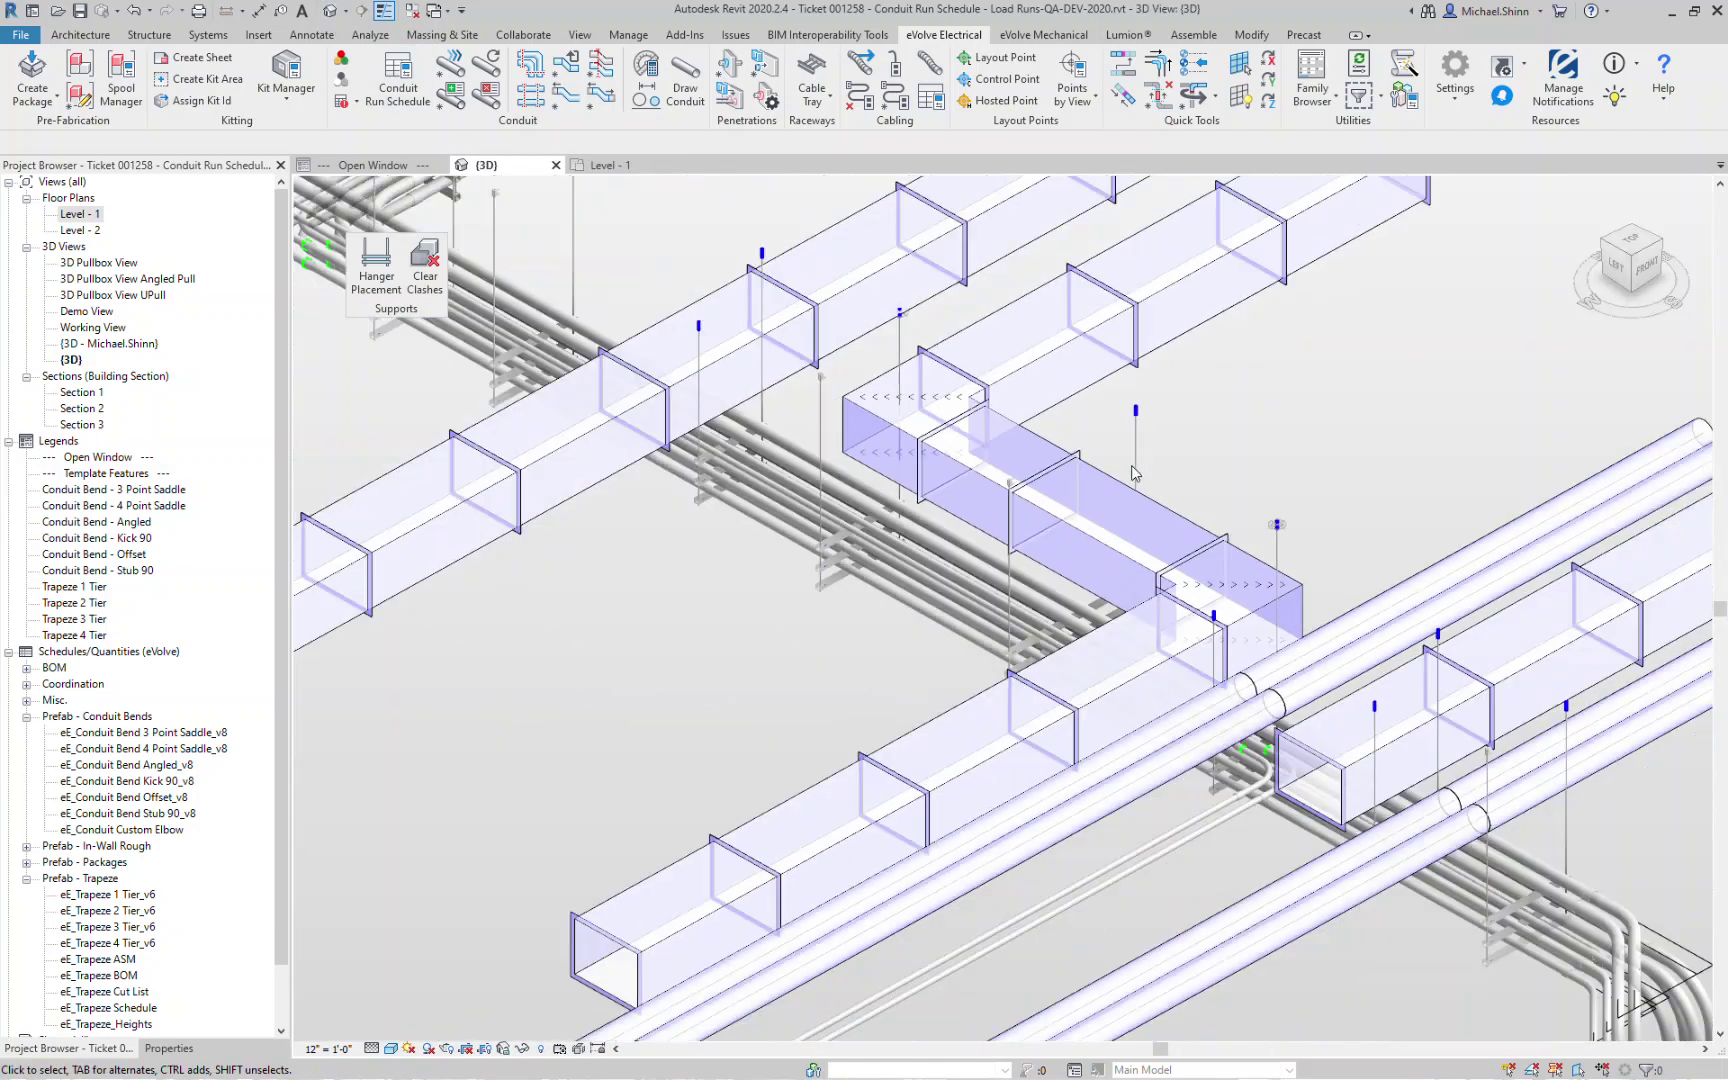
{"action": "middle_click_drag", "start_coordinate": [1075, 395], "coordinate": [1038, 490]}
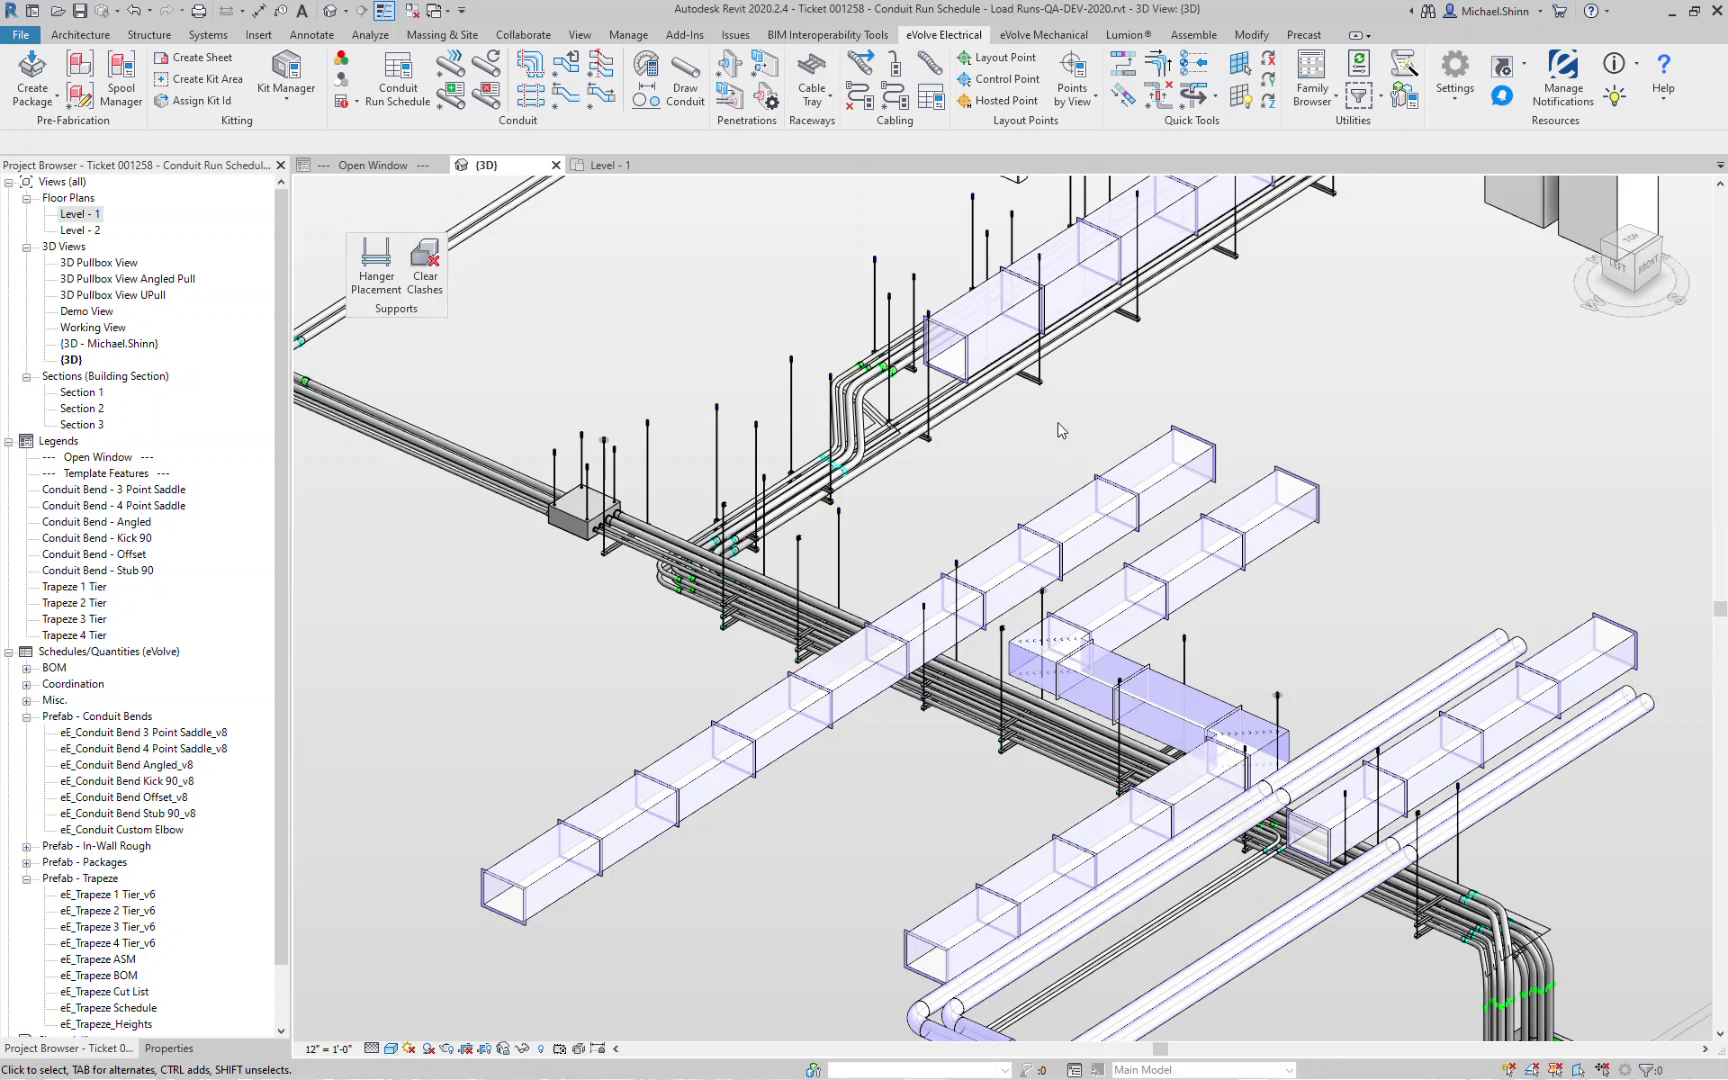
{"action": "middle_click_drag", "start_coordinate": [1061, 430], "coordinate": [1079, 506]}
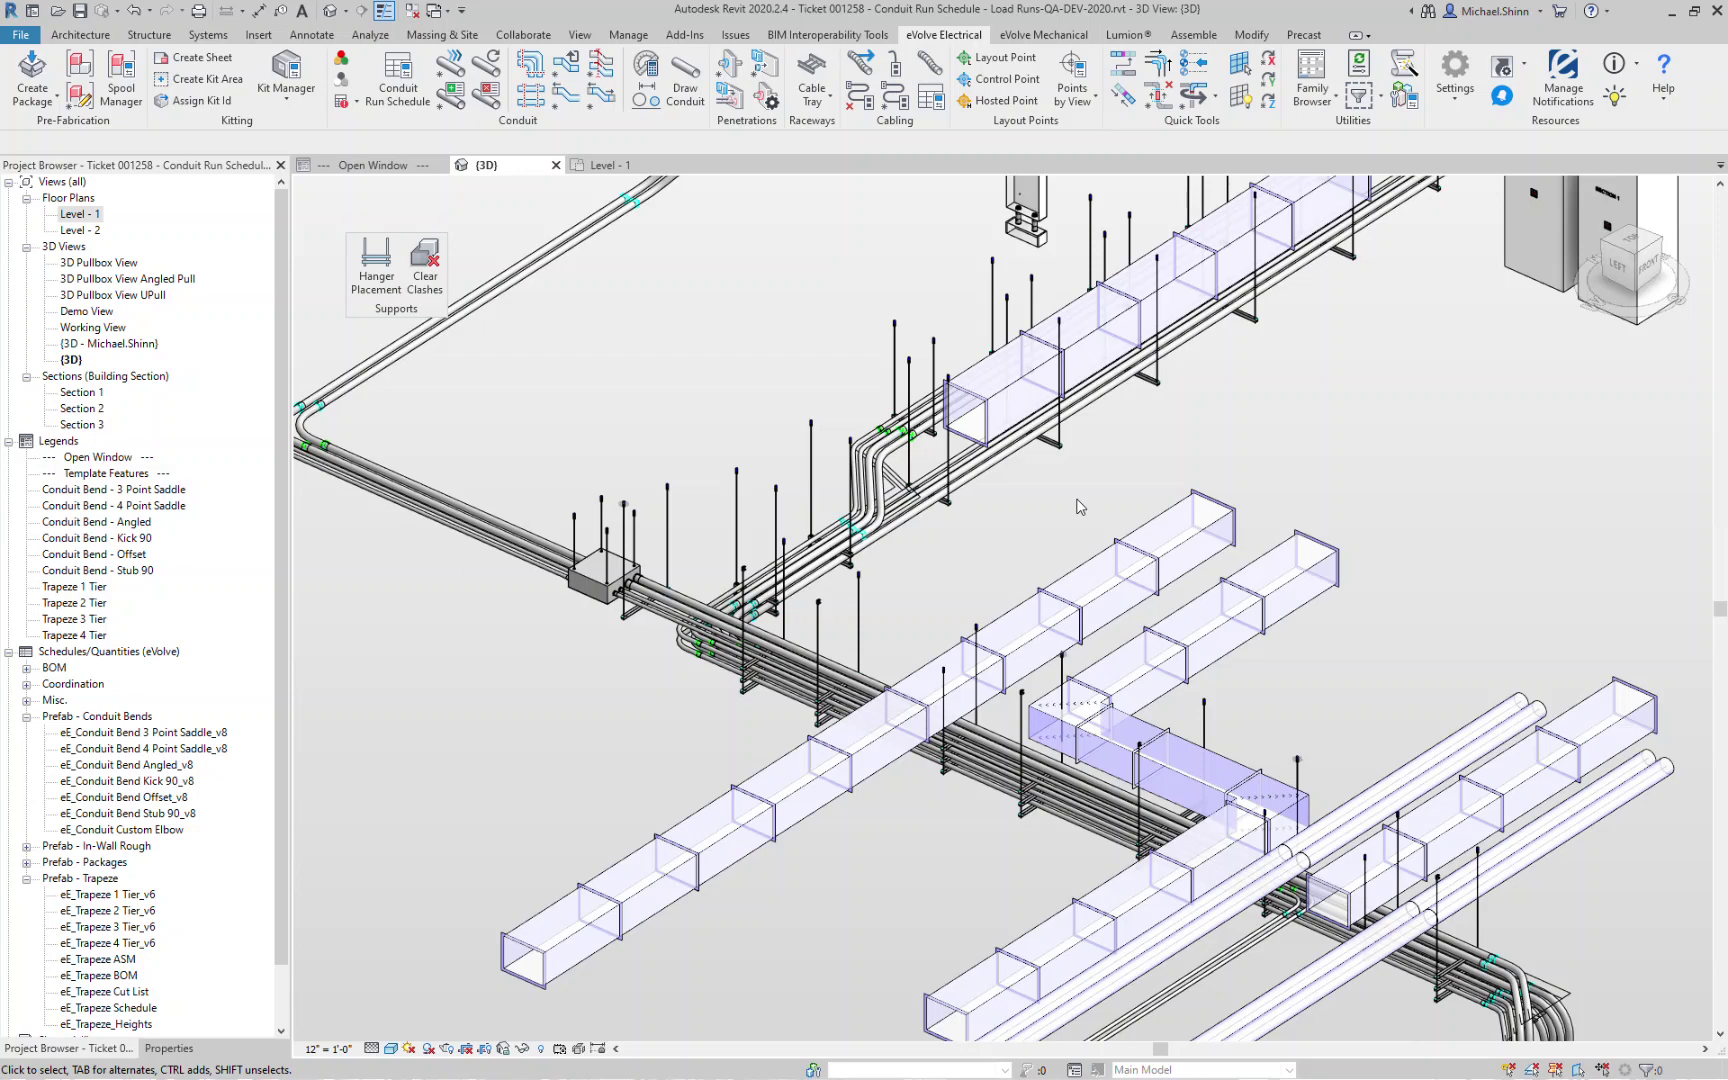
{"action": "scroll", "coordinate": [1079, 506], "scroll_direction": "down", "scroll_amount": 5}
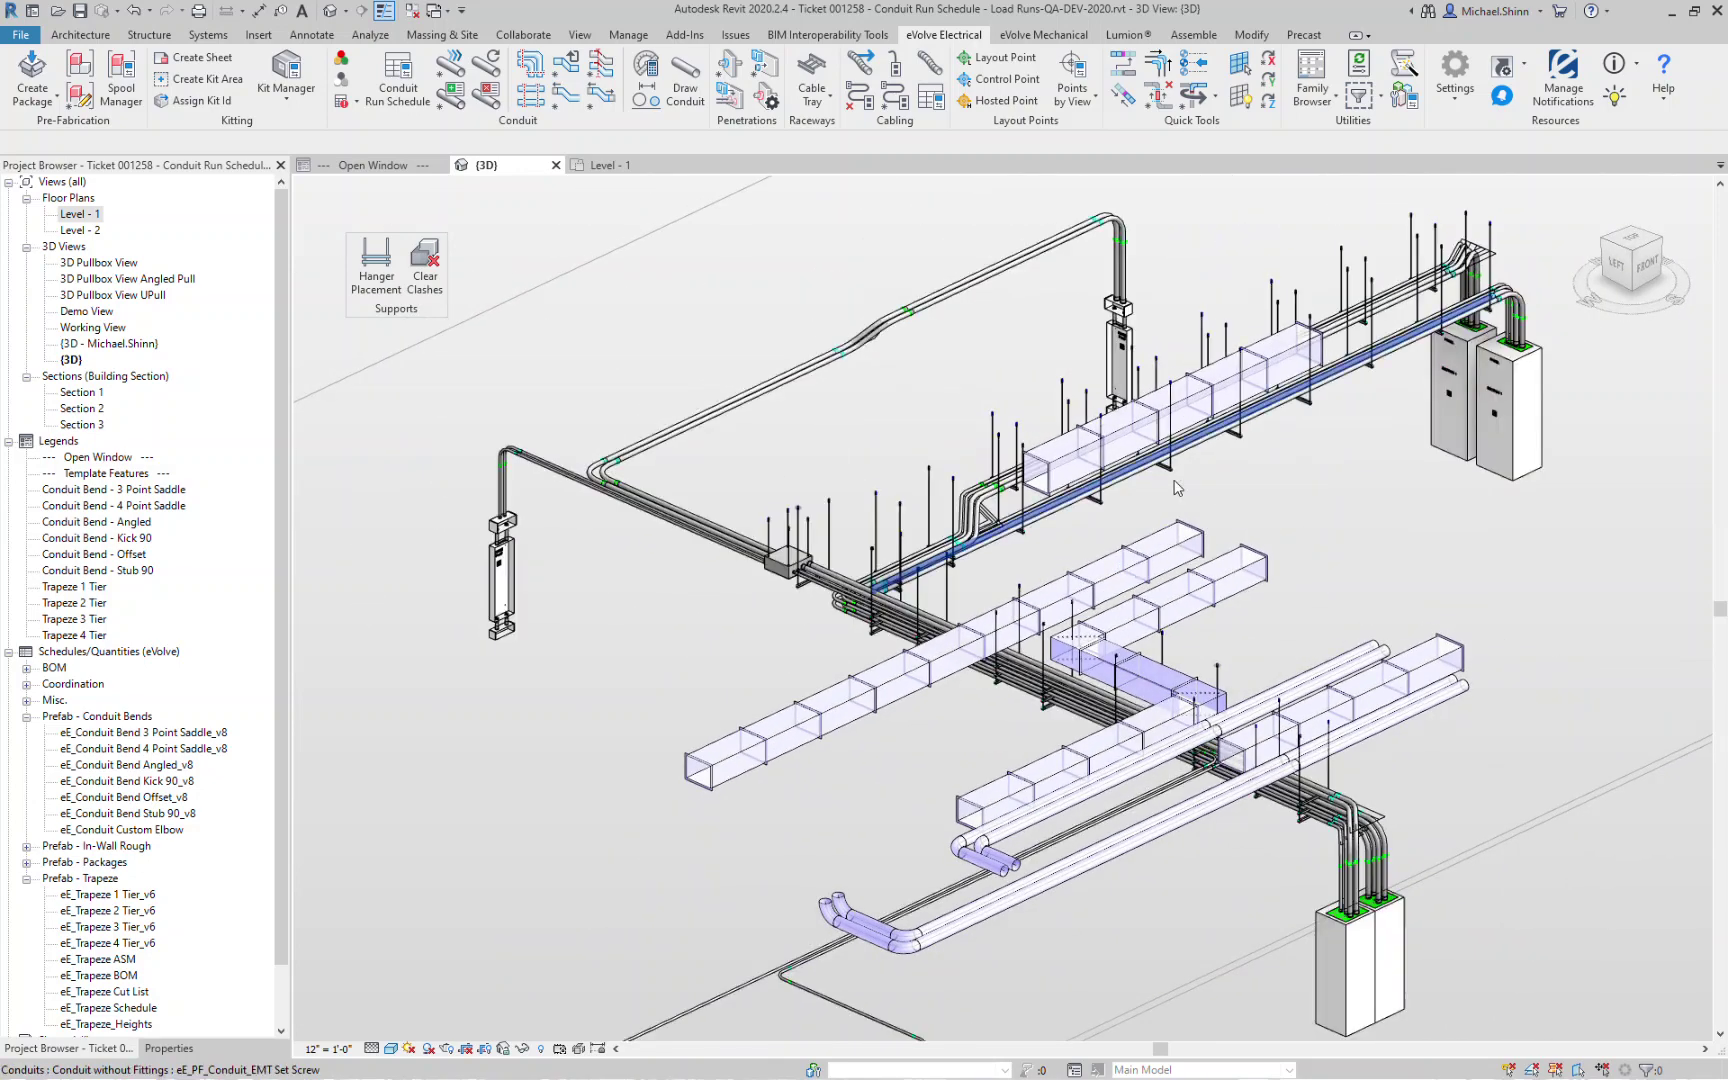
{"action": "middle_click_drag", "start_coordinate": [1228, 515], "coordinate": [1222, 508]}
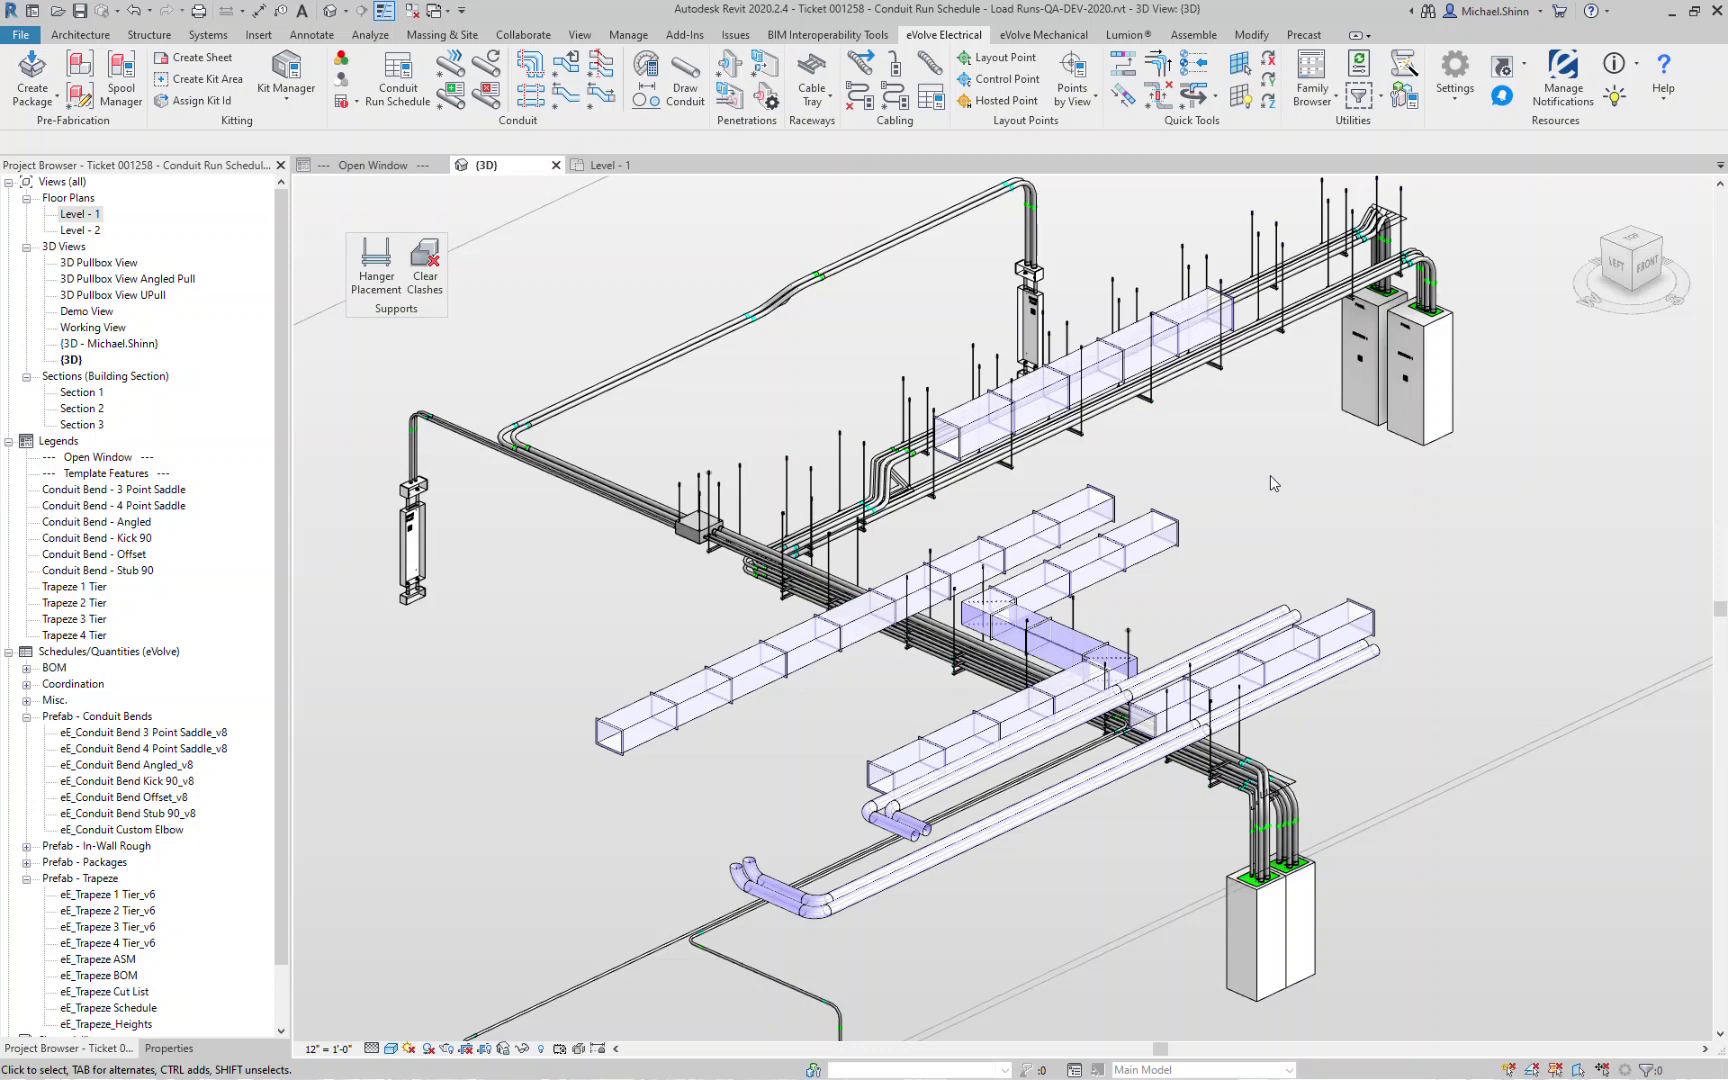
{"action": "key", "text": "v"}
{"action": "key", "text": "v"}
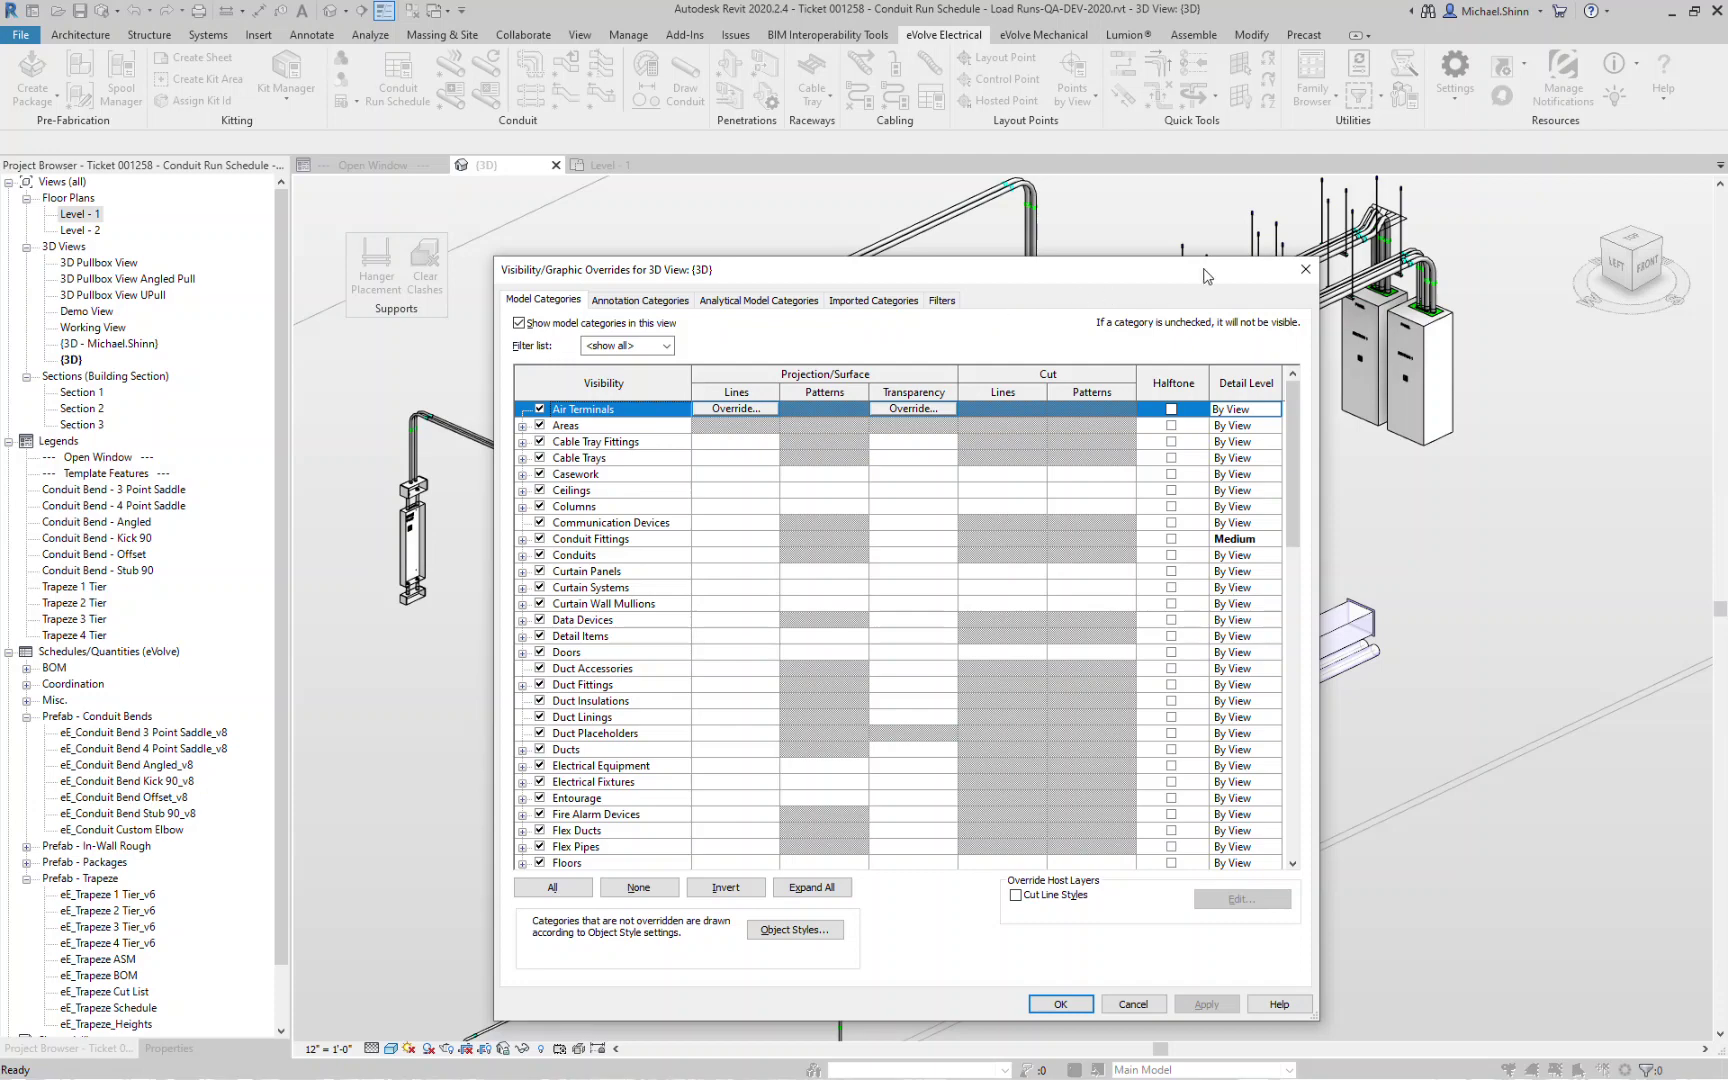
{"action": "left_click", "coordinate": [1305, 269]}
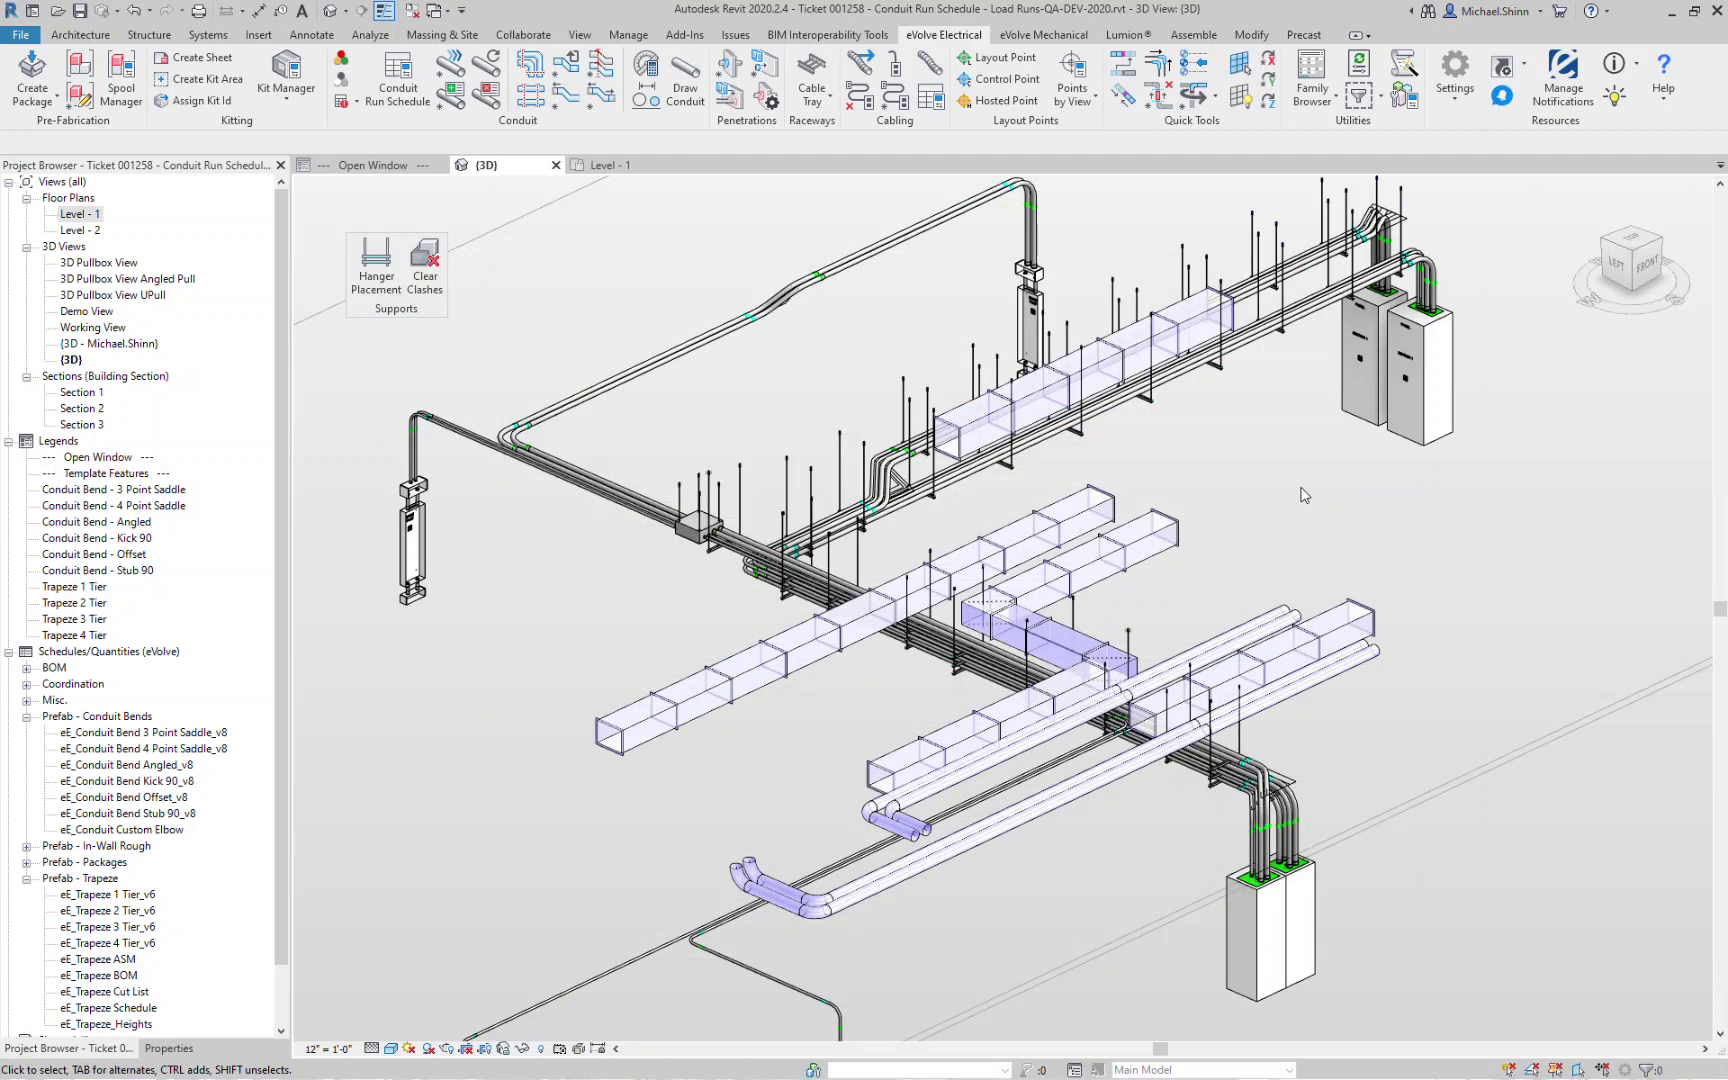